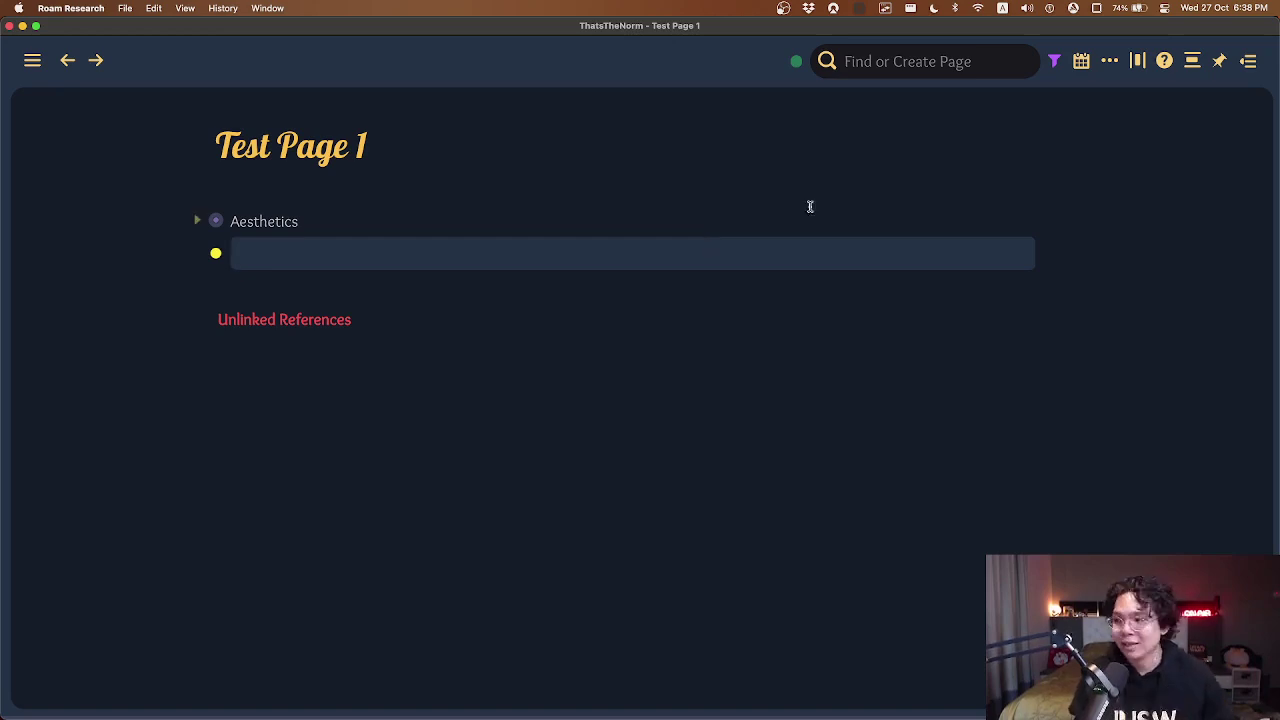
Write "Deep Nav" in the empty block below Aesthetics and format it as a level 2 heading.
{"action": "left_click", "coordinate": [1193, 62]}
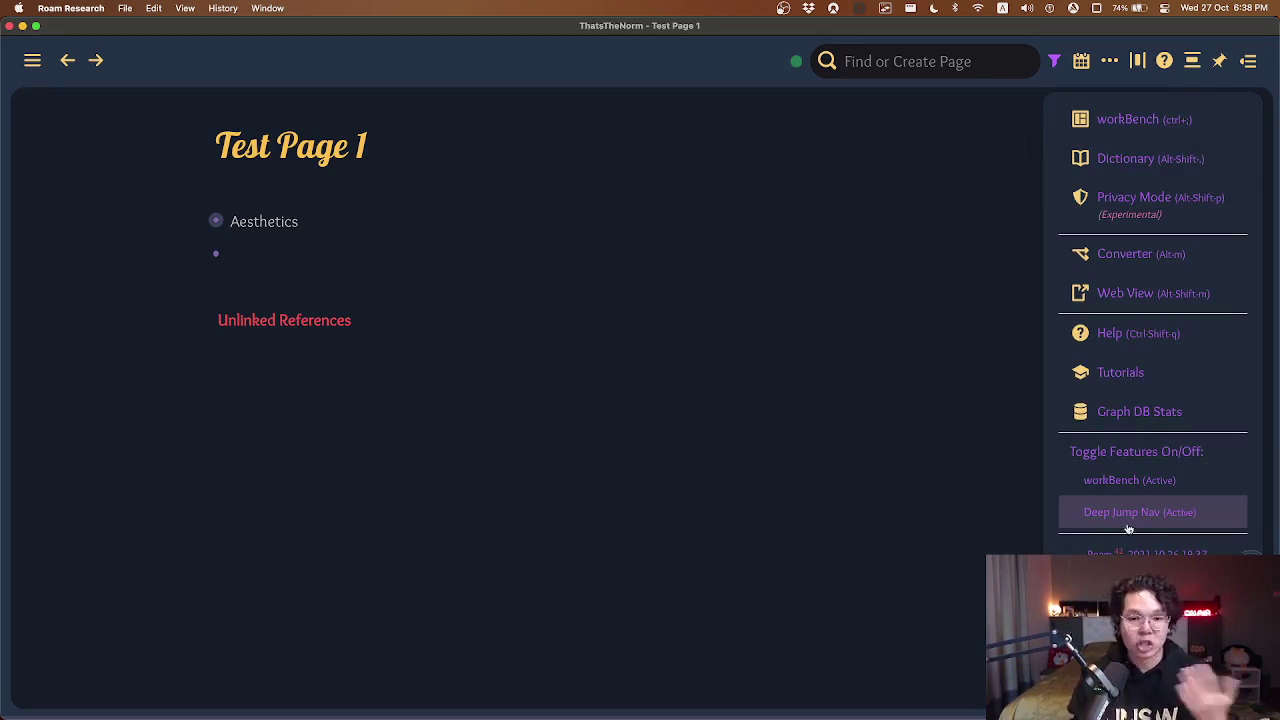
{"action": "left_click", "coordinate": [320, 250]}
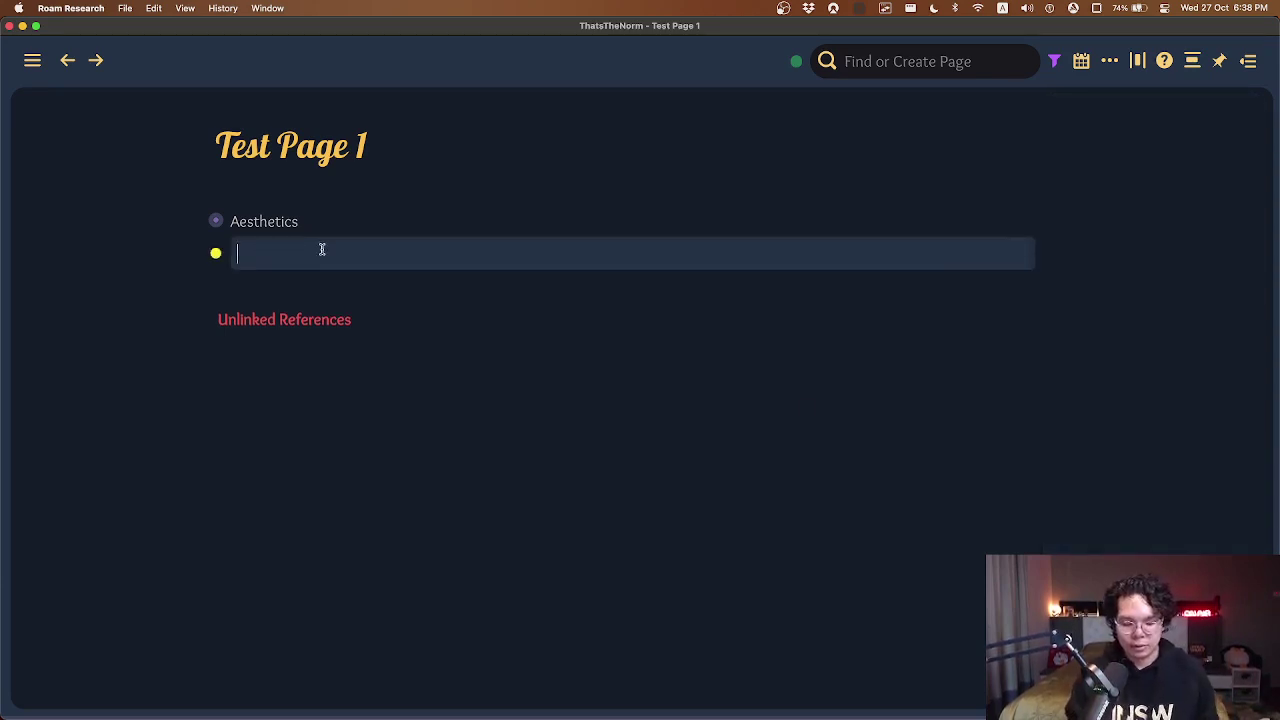
{"action": "type", "text": "Deep Nav"}
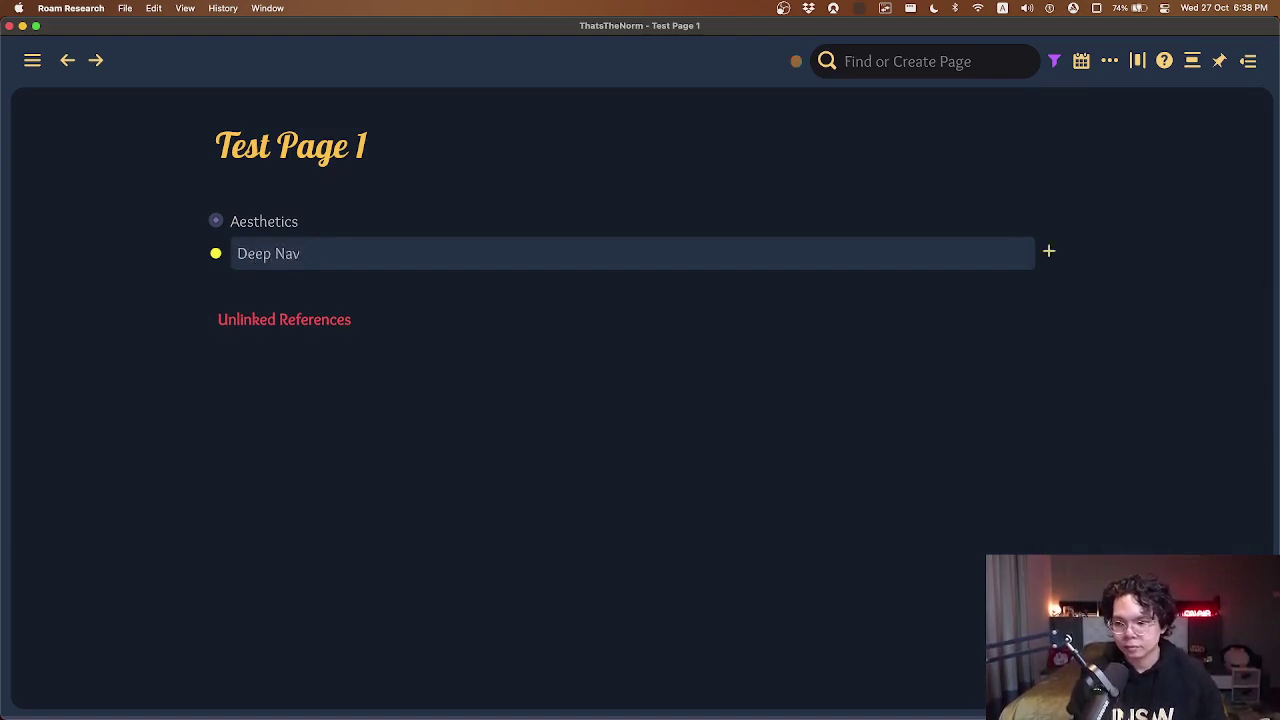
{"action": "key", "text": "super+alt+2"}
Nest an outline under Deep Nav with branches "Example 1" and "Wow this is amazing", each holding two deeper levels of notes.
{"action": "key", "text": "Return"}
{"action": "key", "text": "Tab"}
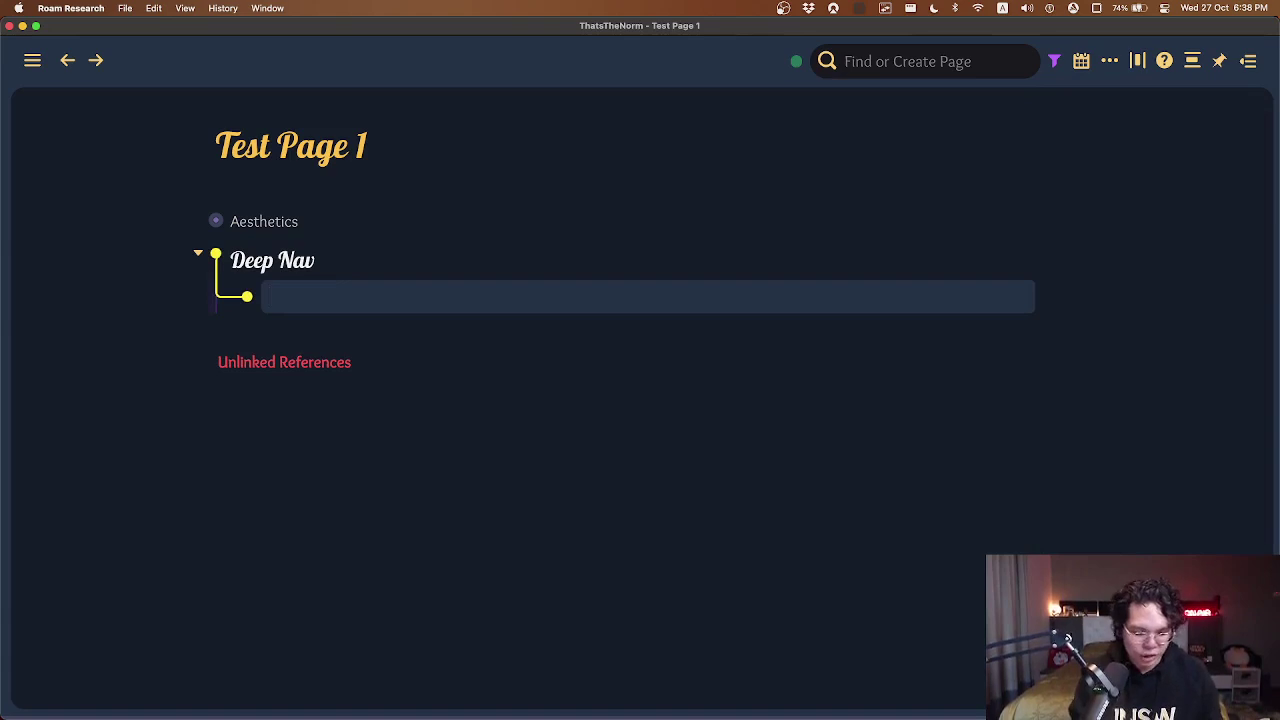
{"action": "type", "text": "Example 1"}
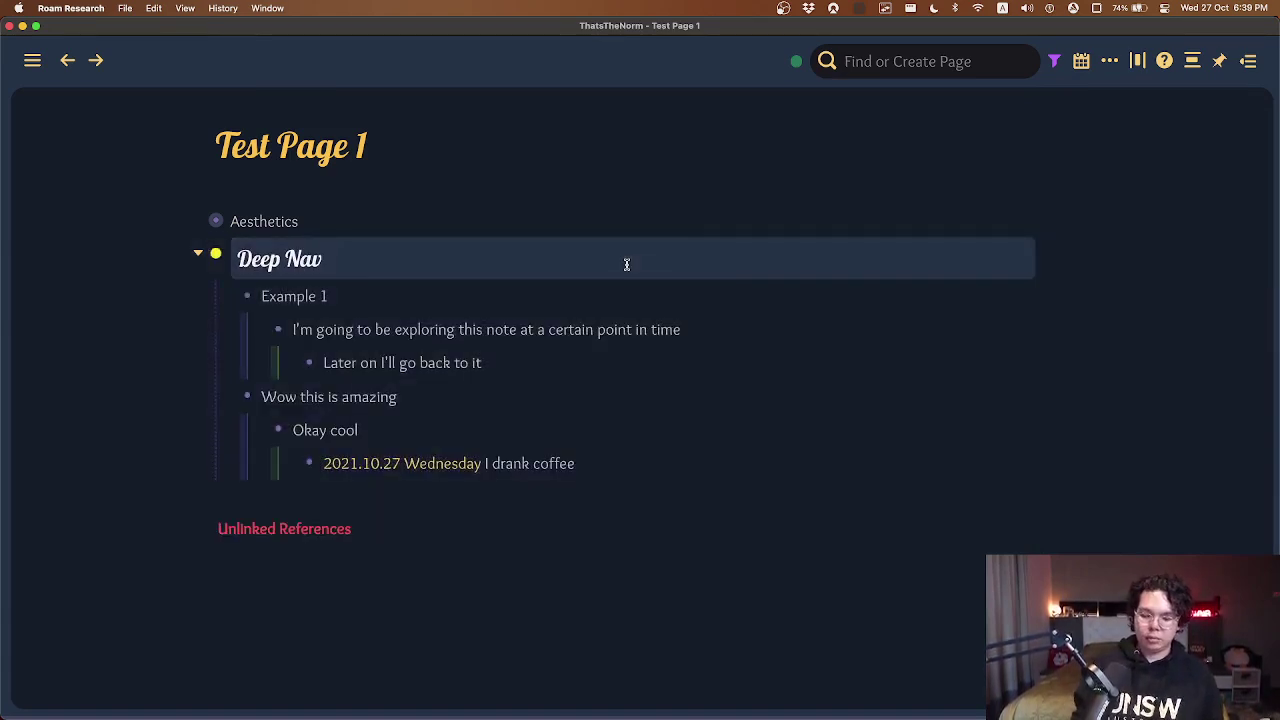
Focus the page on the Deep Nav block and collapse its deepest level of notes.
{"action": "key", "text": "super+period"}
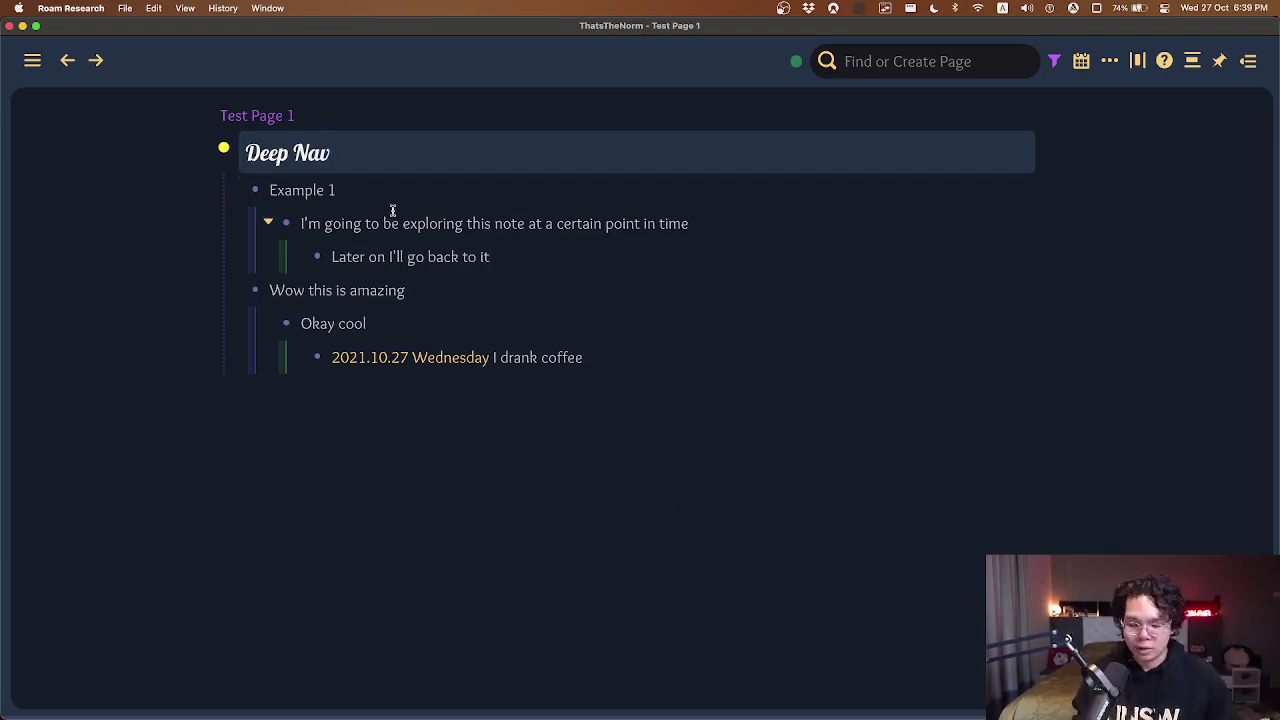
{"action": "key", "text": "super+equal"}
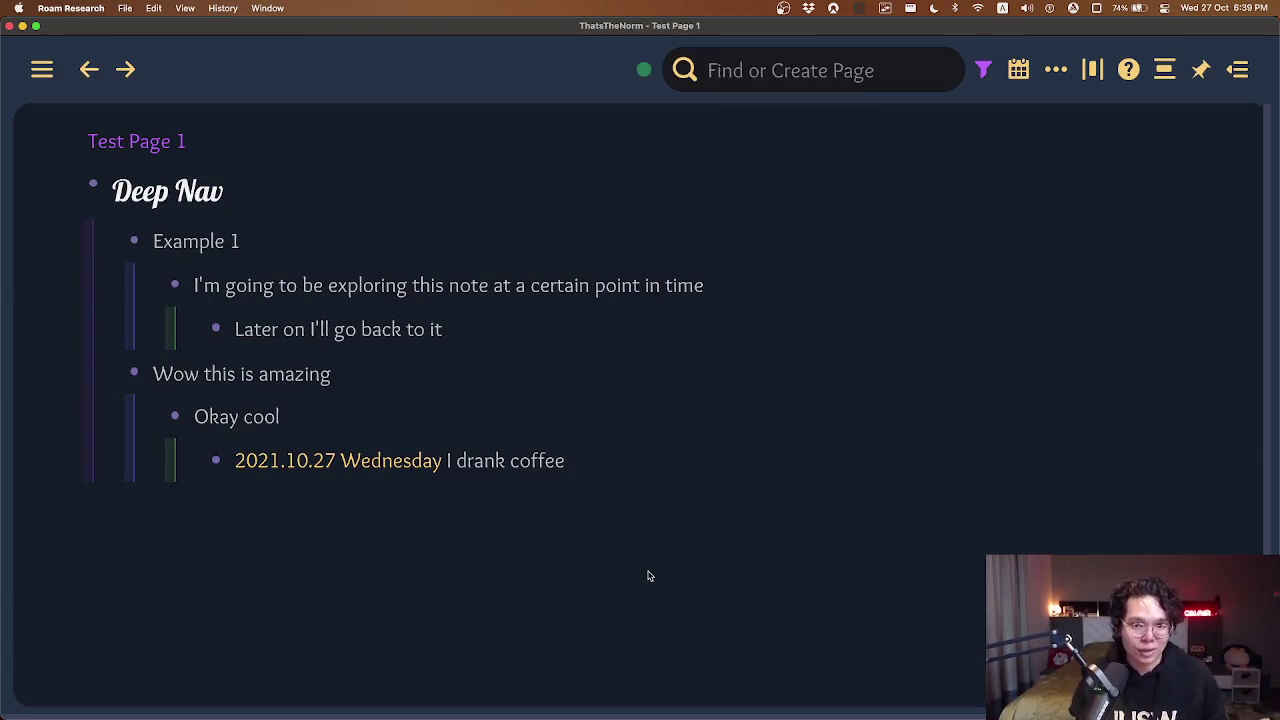
{"action": "left_click", "coordinate": [241, 189]}
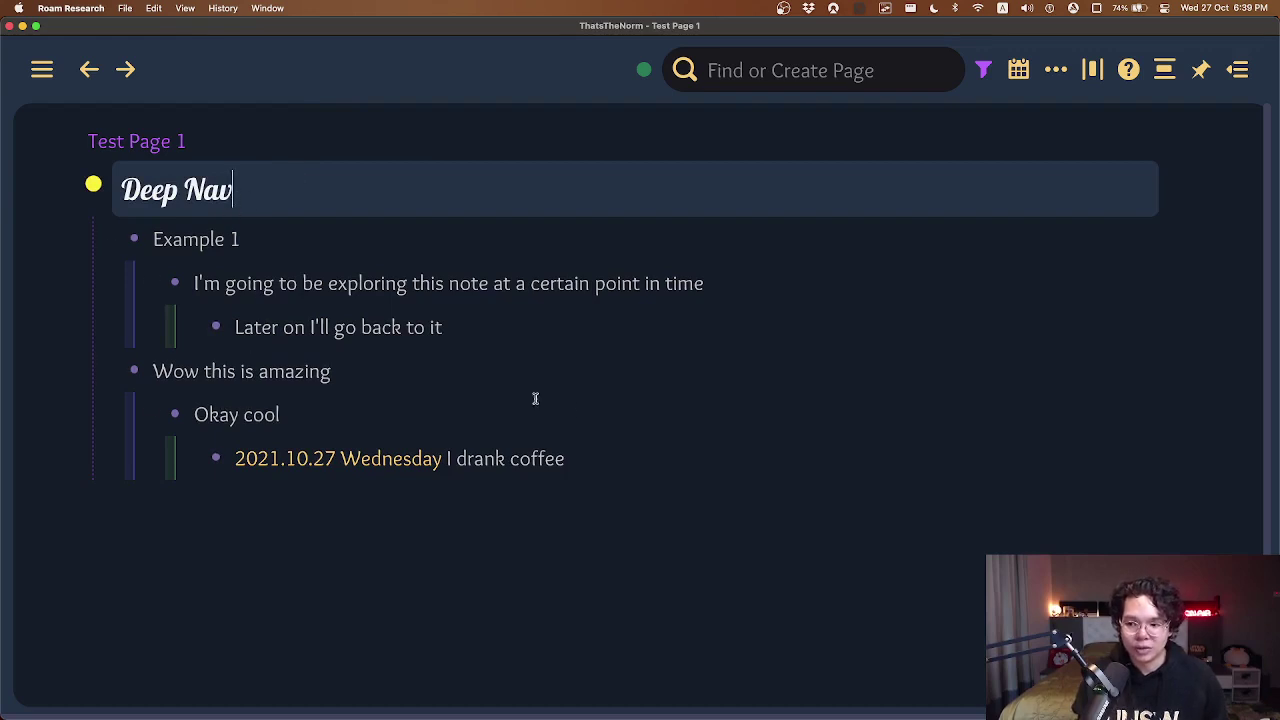
{"action": "key", "text": "super+Up"}
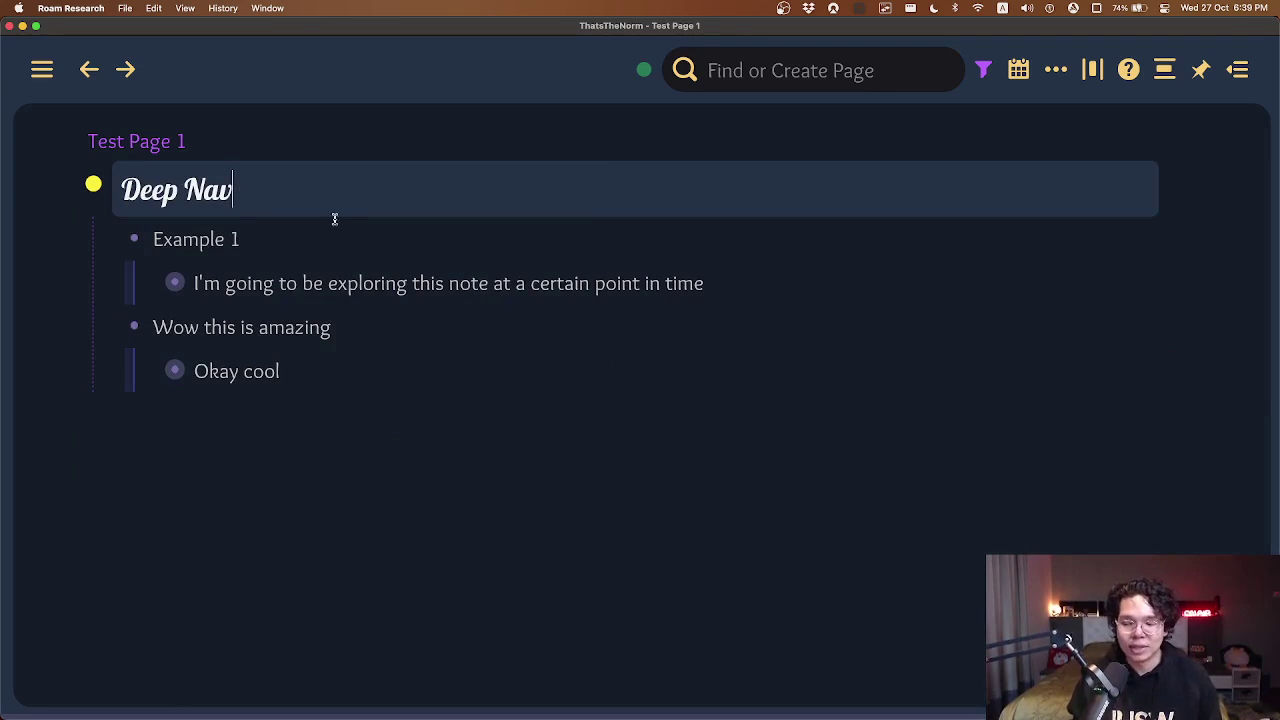
Focus on the Example 1 block alone, and return to the Deep Nav level.
{"action": "left_click", "coordinate": [267, 288]}
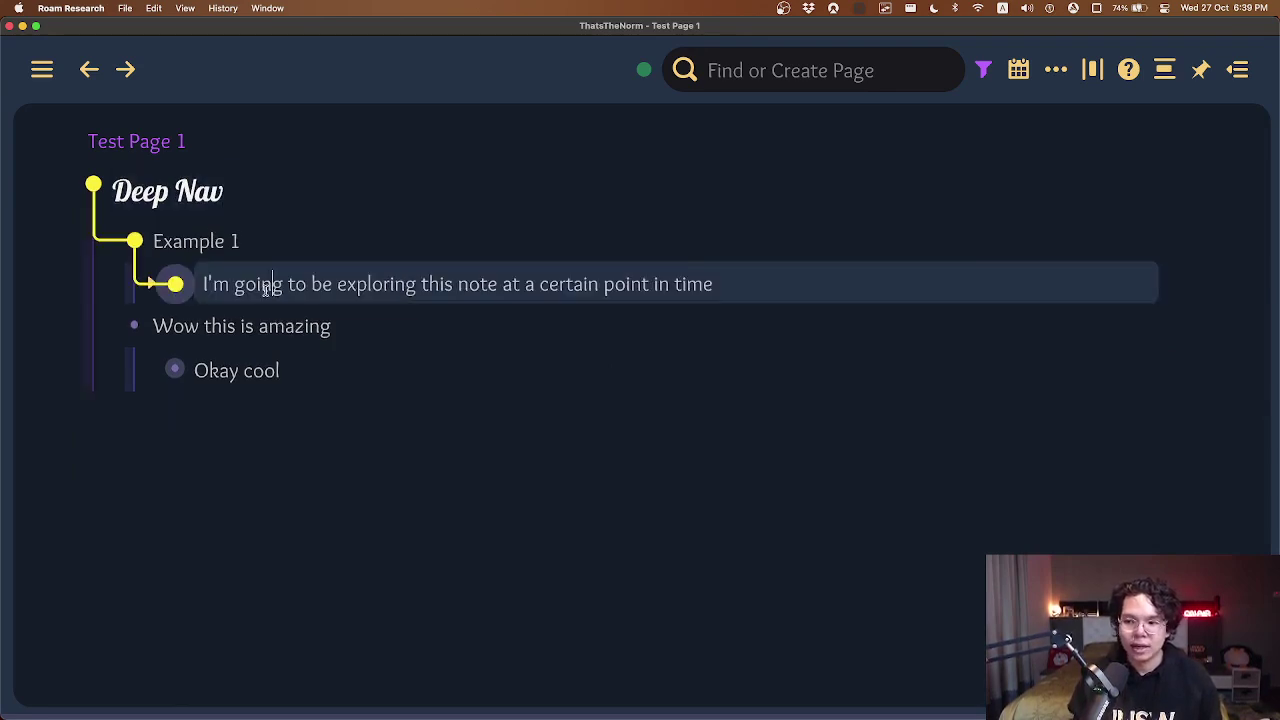
{"action": "left_click", "coordinate": [150, 285]}
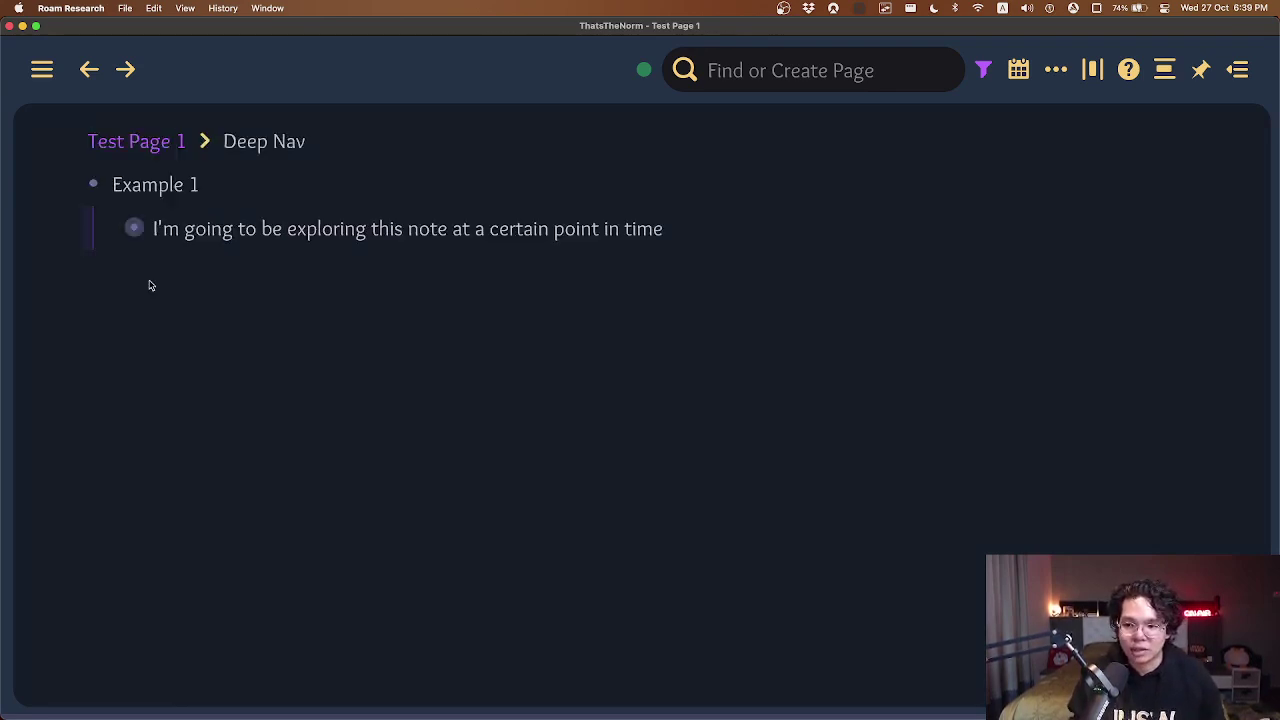
{"action": "left_click", "coordinate": [184, 185]}
{"action": "key", "text": "super+comma"}
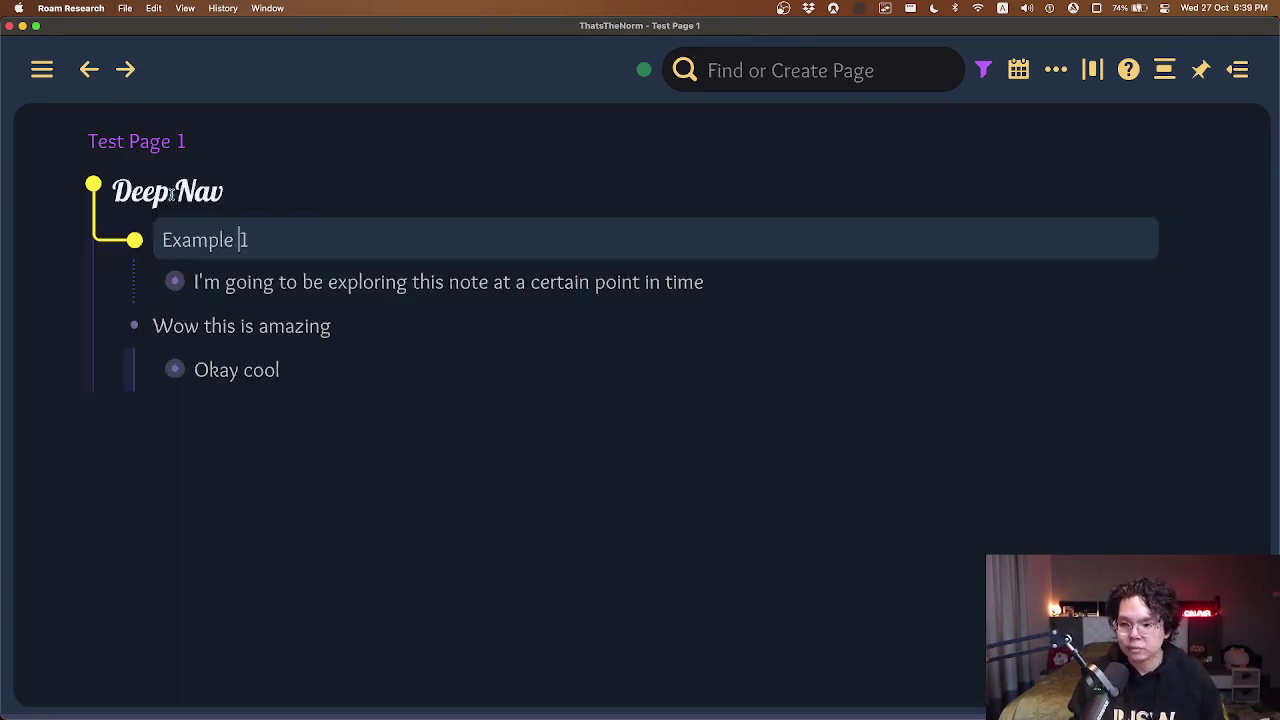
Expand and collapse the nested notes under Example 1 and Wow this is amazing, leaving the deepest level folded.
{"action": "left_click", "coordinate": [151, 282]}
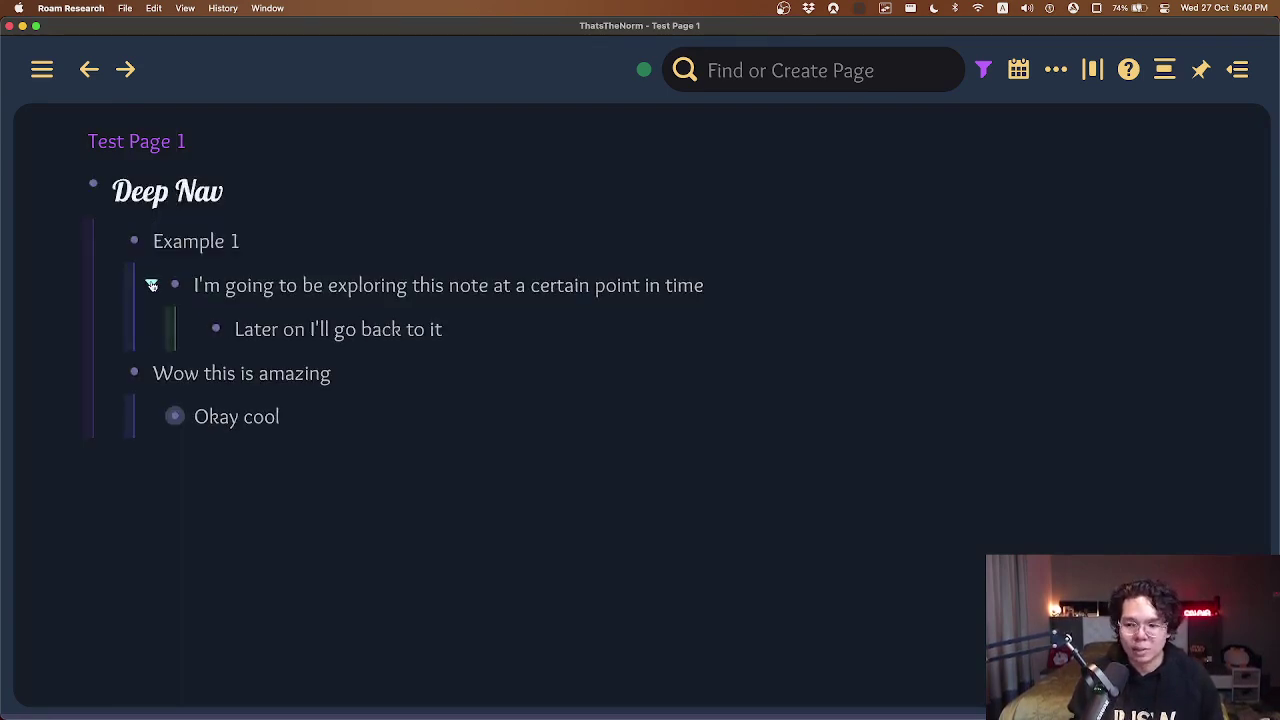
{"action": "left_click", "coordinate": [151, 284]}
{"action": "left_click", "coordinate": [113, 328]}
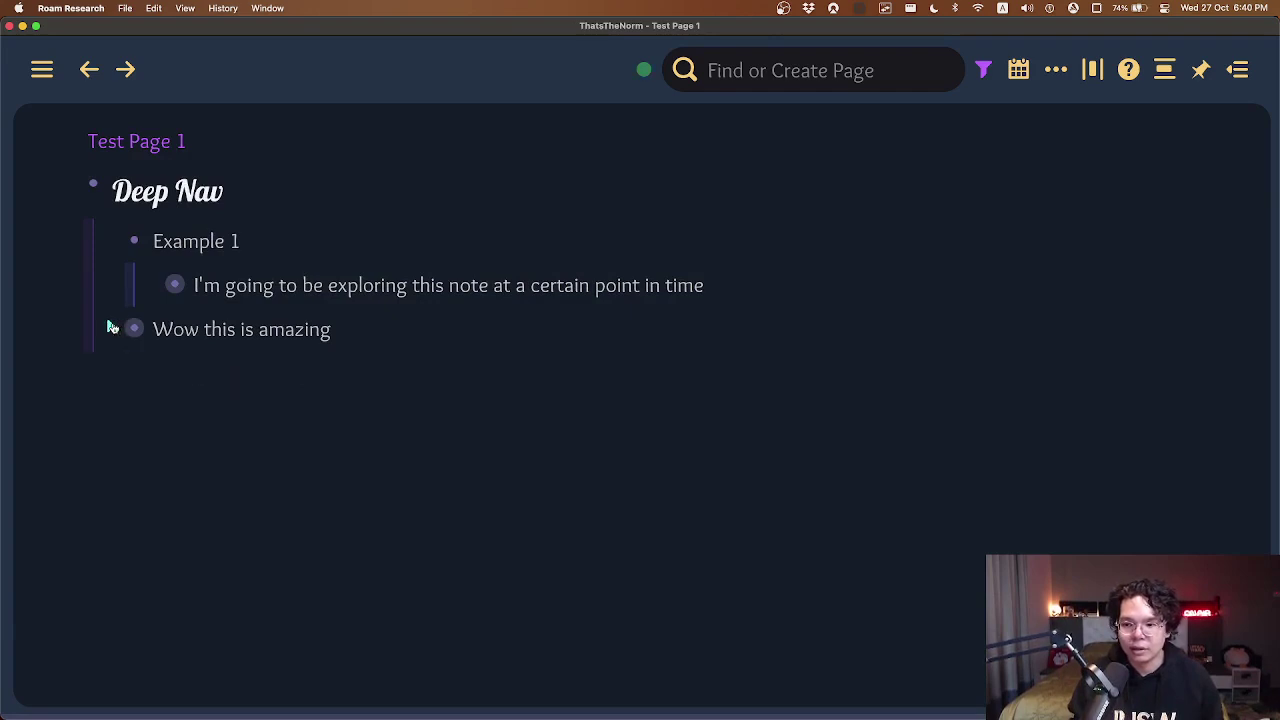
{"action": "left_click", "coordinate": [110, 327]}
{"action": "left_click", "coordinate": [152, 372]}
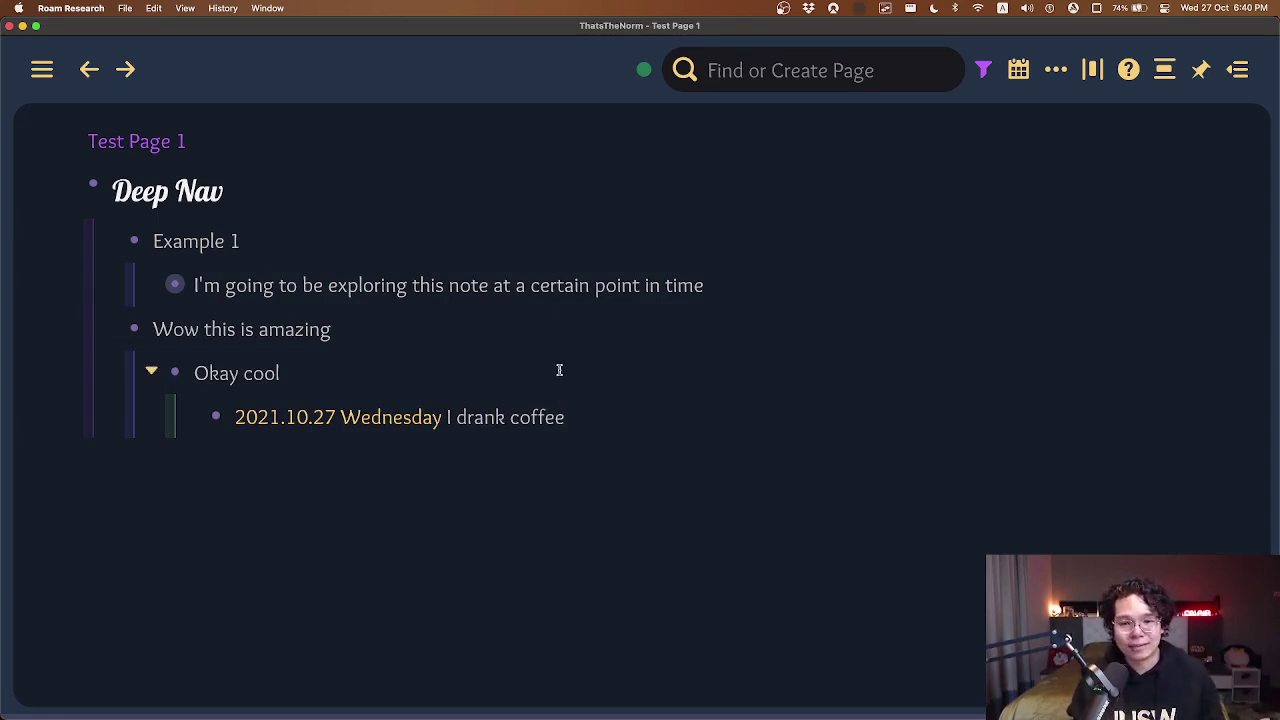
{"action": "left_click", "coordinate": [157, 381]}
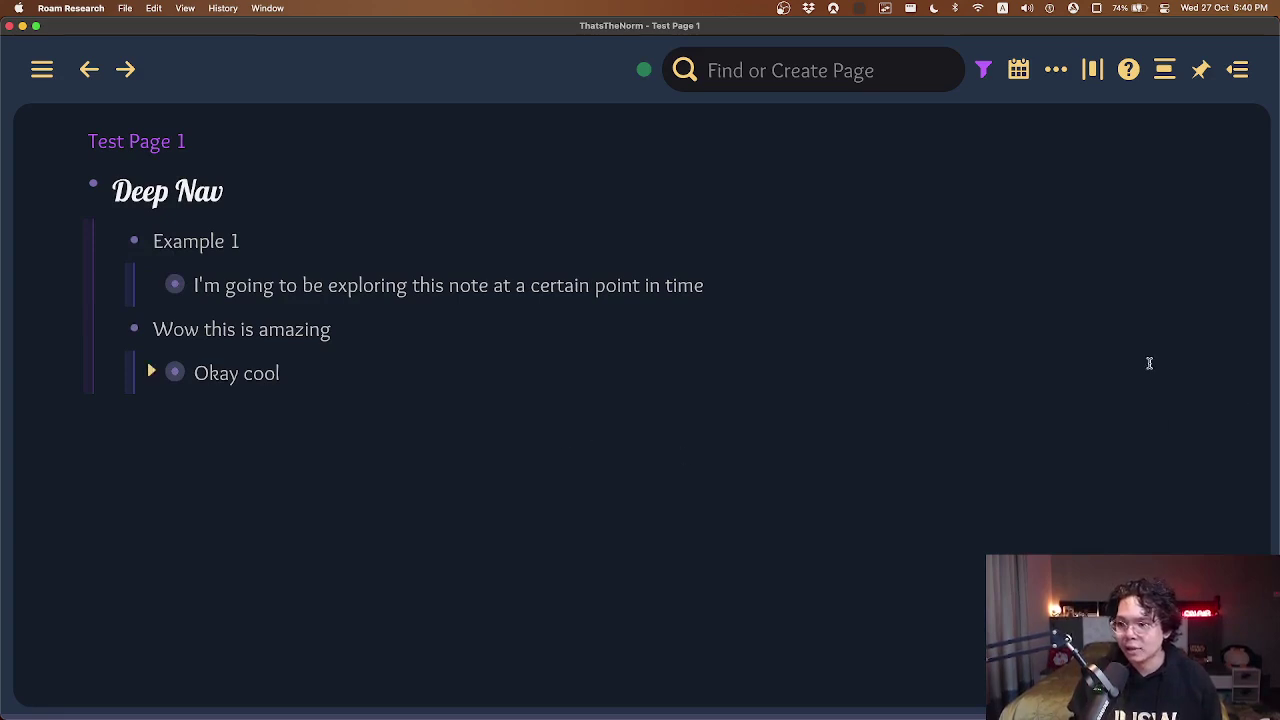
Jump to the "Okay cool" block with Deep Jump Nav and append "I can now type here".
{"action": "left_click", "coordinate": [264, 191]}
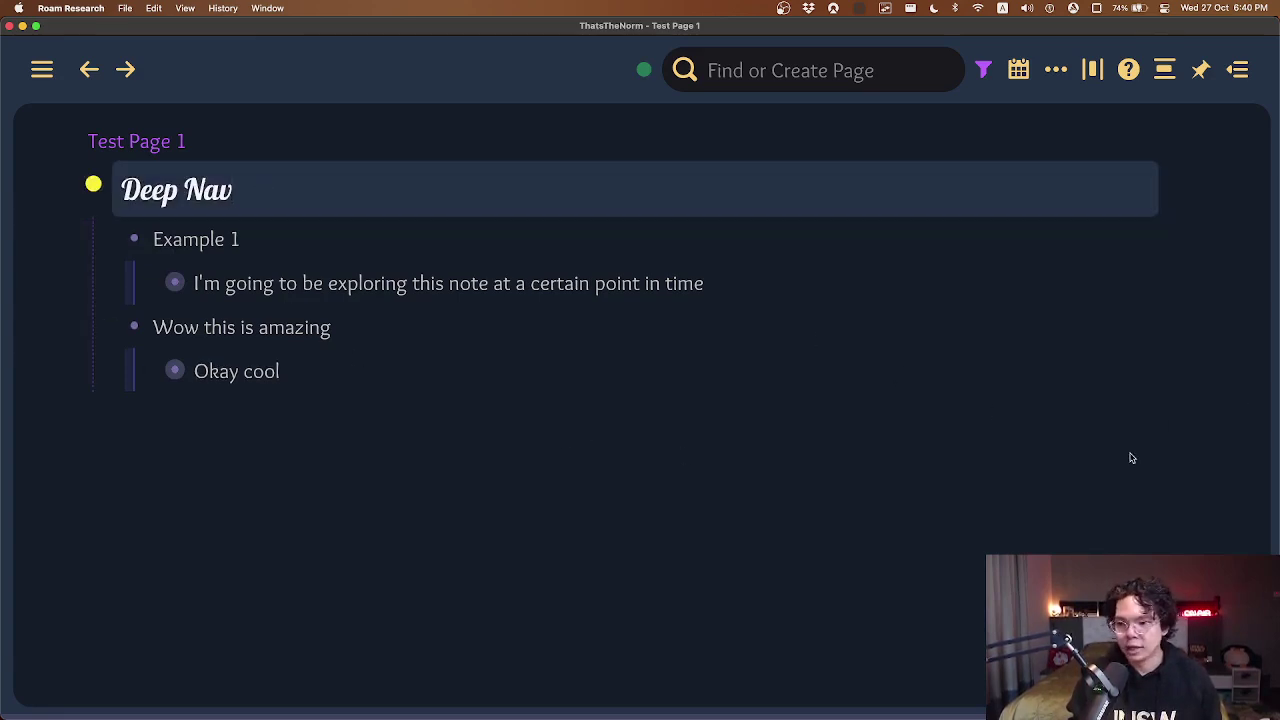
{"action": "key", "text": "Escape"}
{"action": "key", "text": "Escape"}
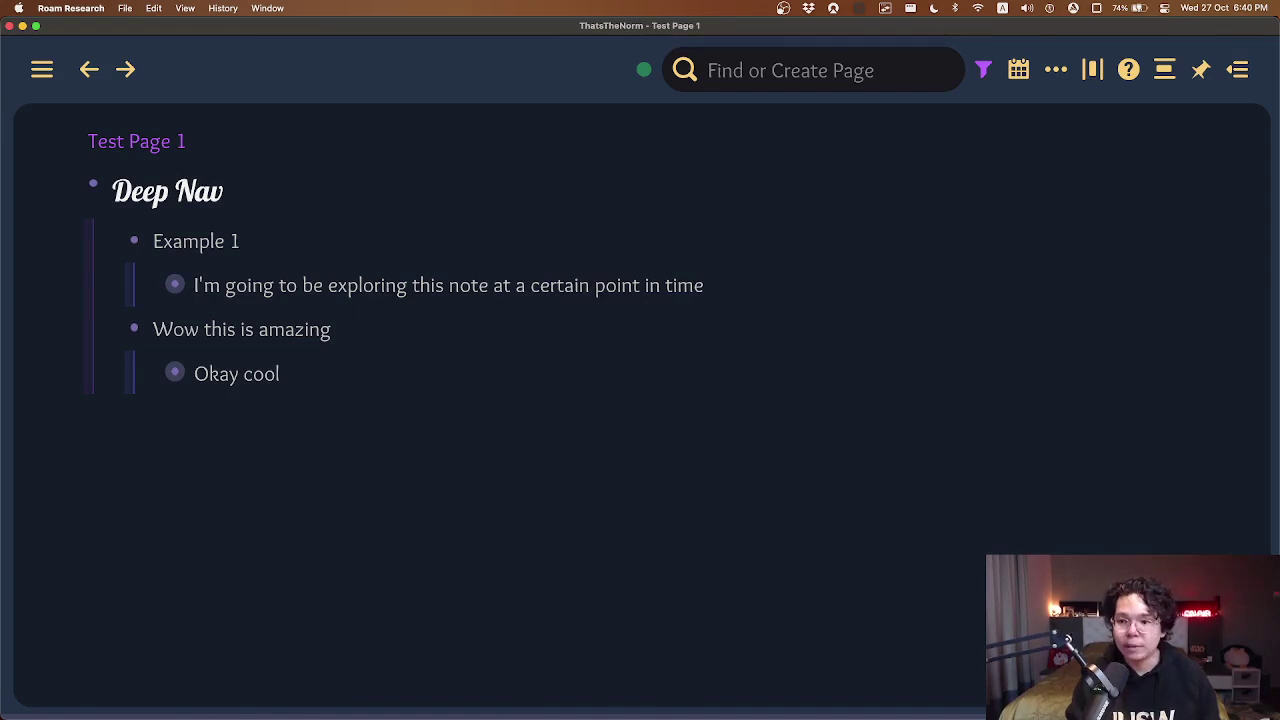
{"action": "key", "text": "alt+g"}
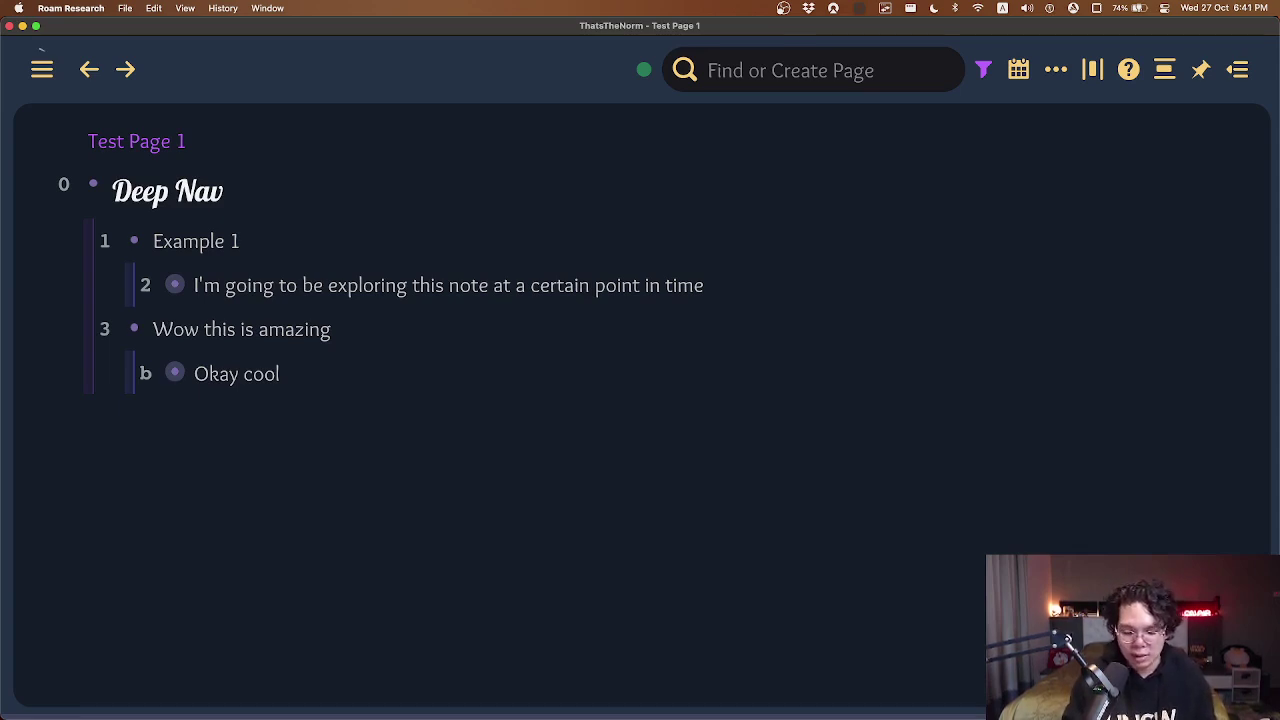
{"action": "key", "text": "b"}
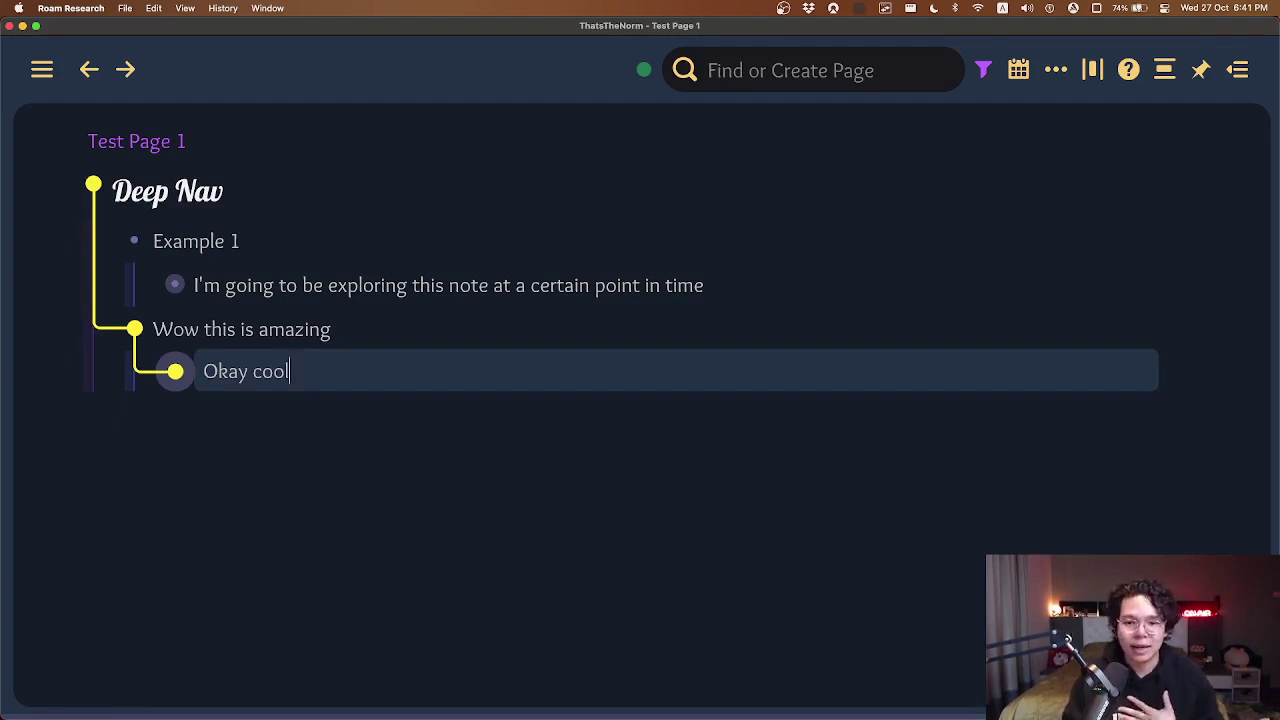
{"action": "type", "text": "I can now type here"}
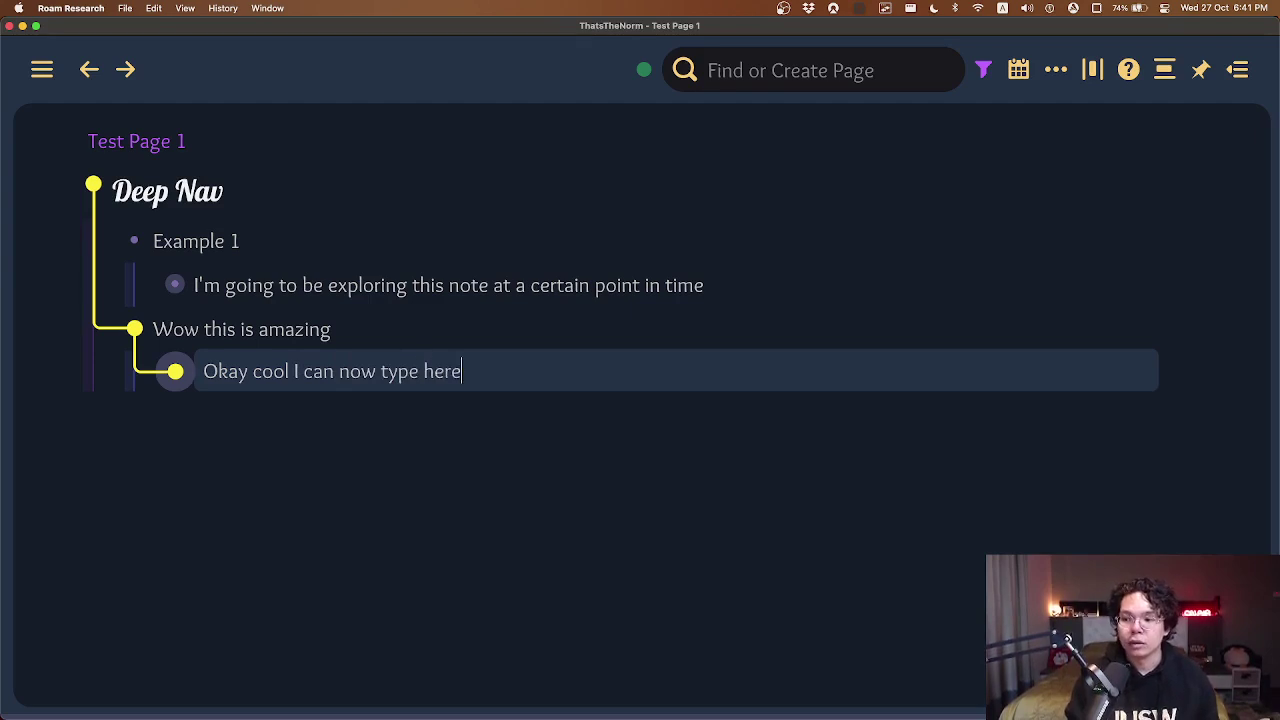
Unfold that block and nest "I am done with this block. Let's go back to the previous one" under the coffee note.
{"action": "type", "text": "2021.10.27 Wednesday I drank coffee"}
{"action": "key", "text": "Return"}
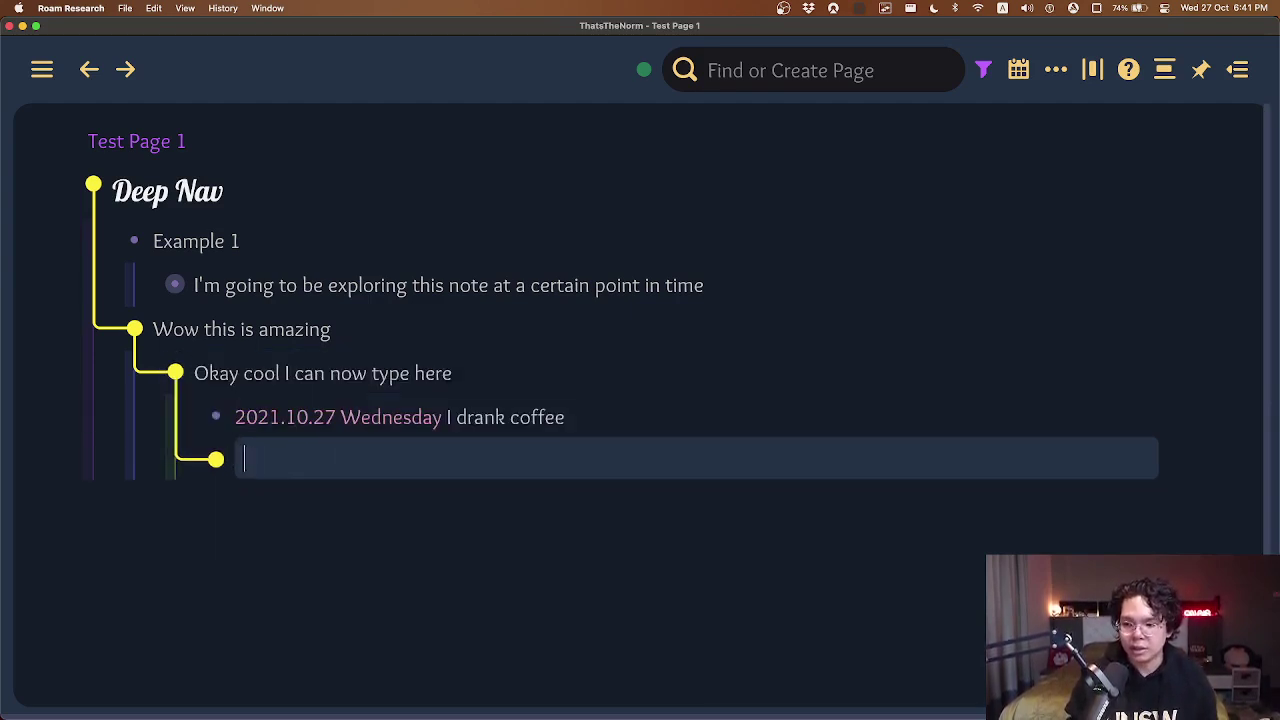
{"action": "key", "text": "Tab"}
{"action": "type", "text": "I am done with "}
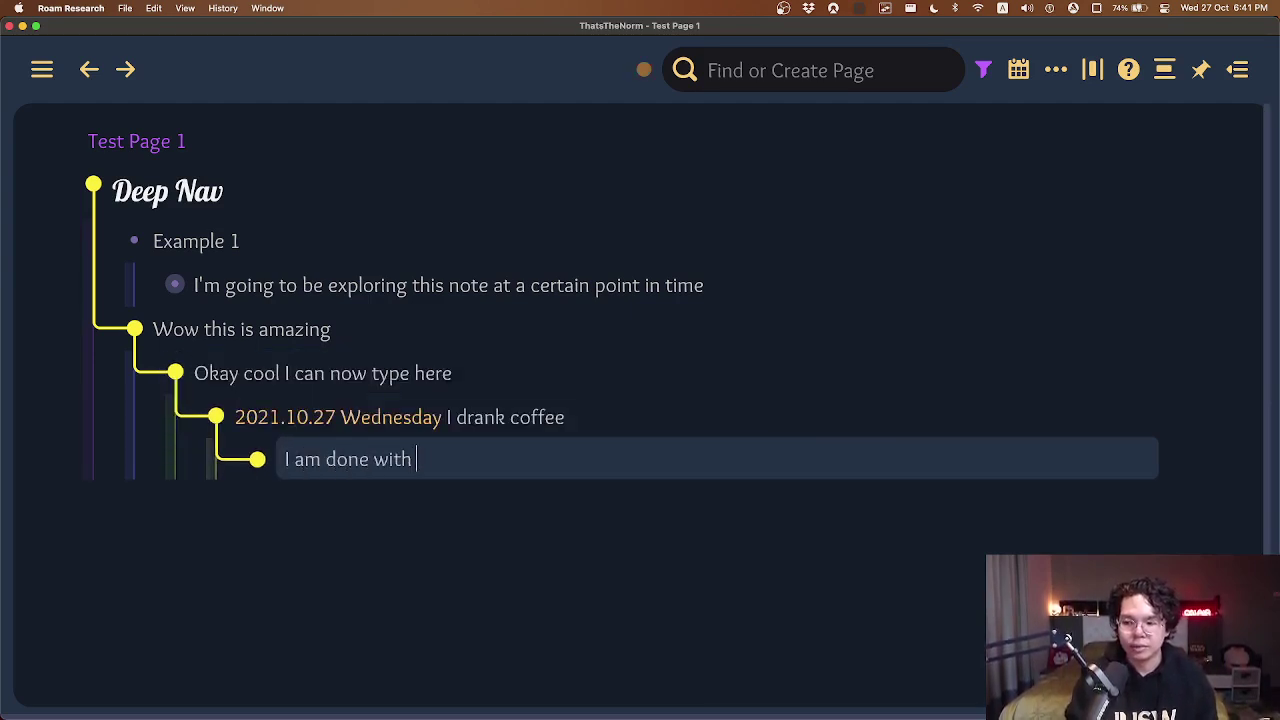
{"action": "type", "text": "this block. Let's go back "}
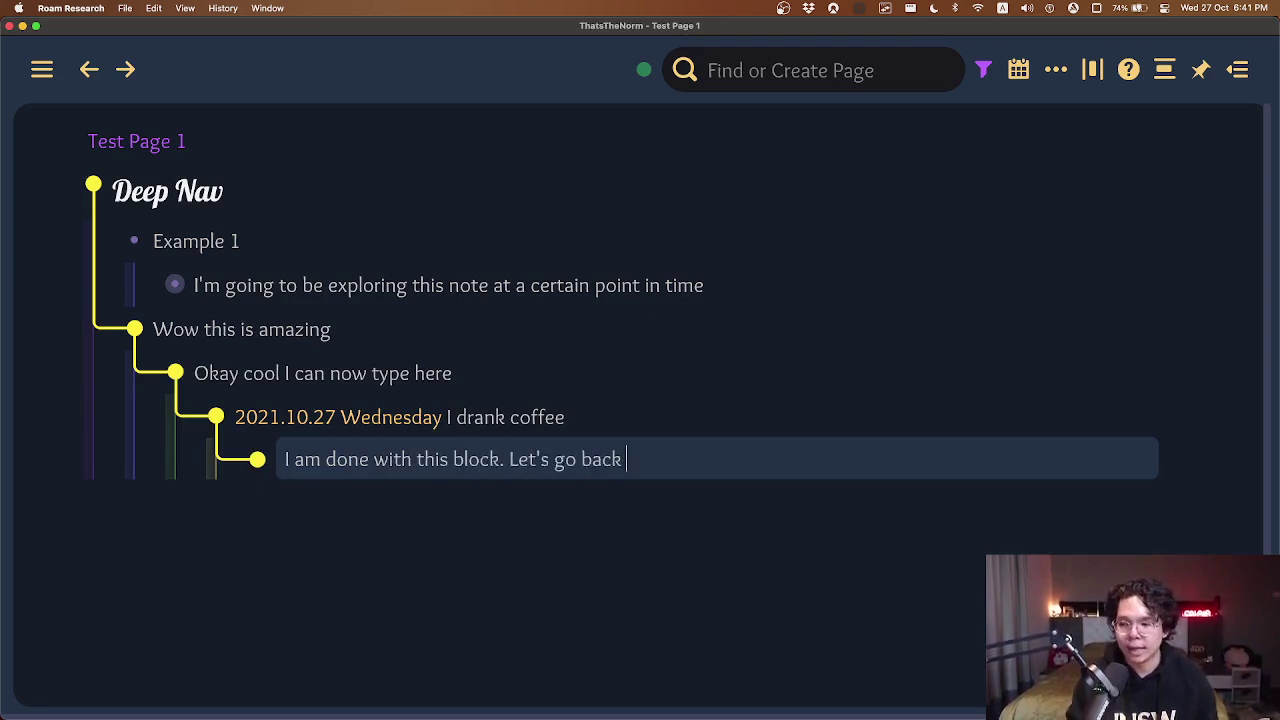
{"action": "type", "text": "to the previous one"}
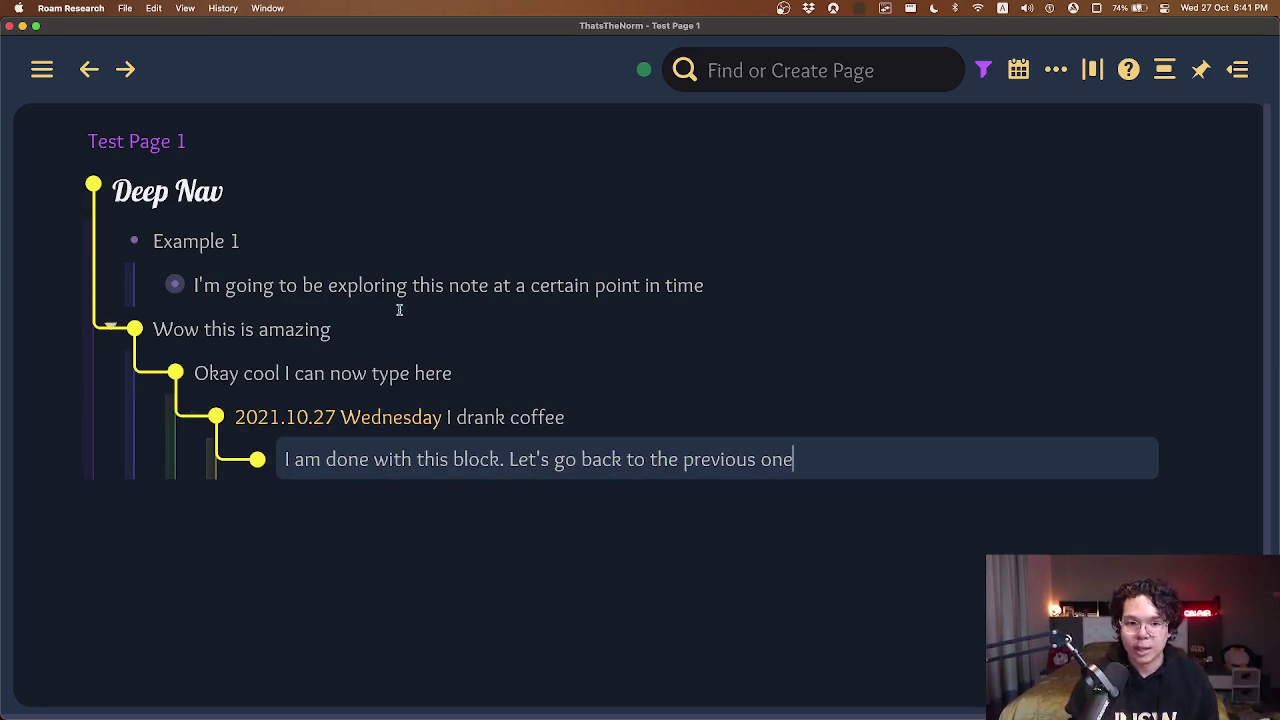
Return to the "I'm going to be exploring this note" block, first directly and again from the new note with Deep Jump Nav.
{"action": "left_click", "coordinate": [298, 287]}
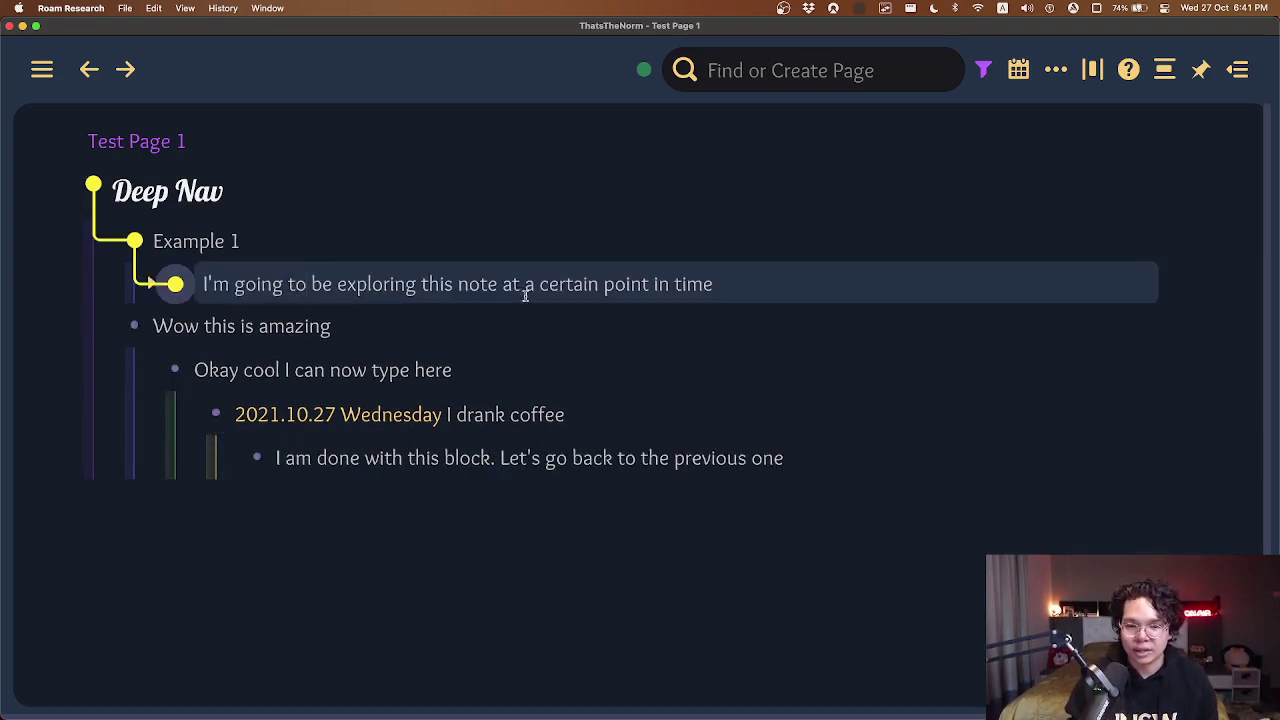
{"action": "left_click", "coordinate": [777, 459]}
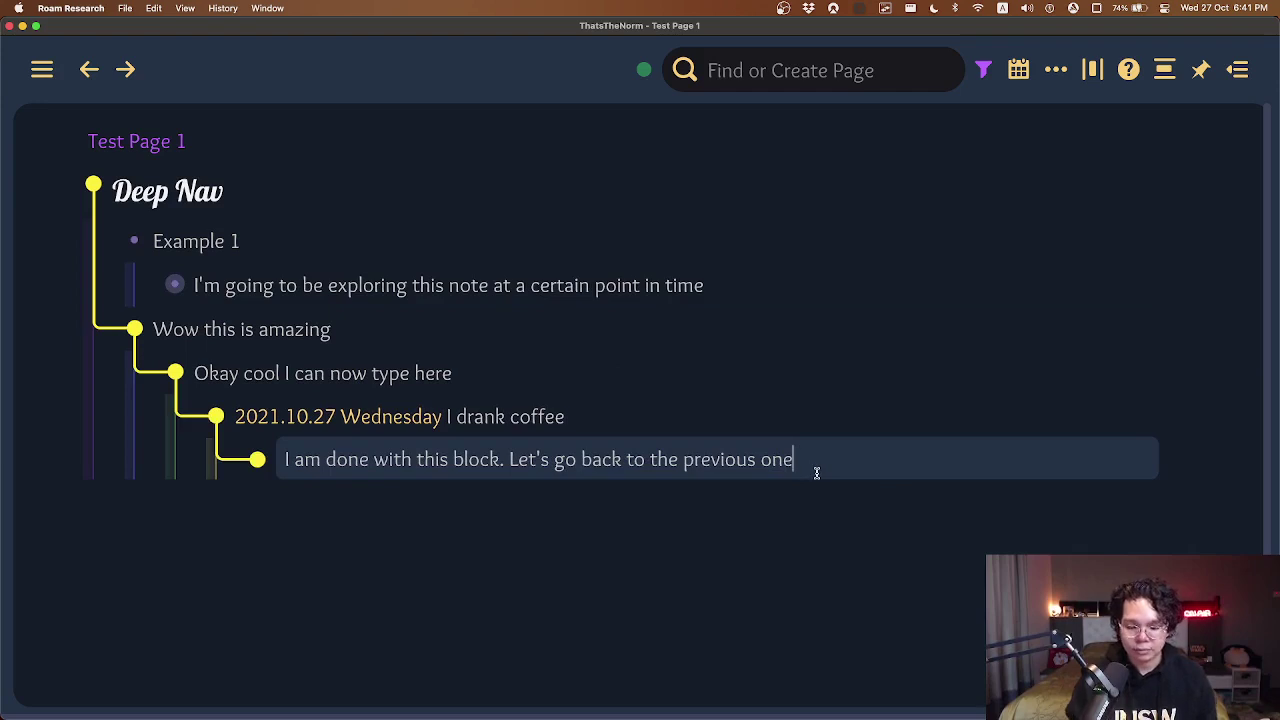
{"action": "key", "text": "Escape"}
{"action": "key", "text": "alt+g"}
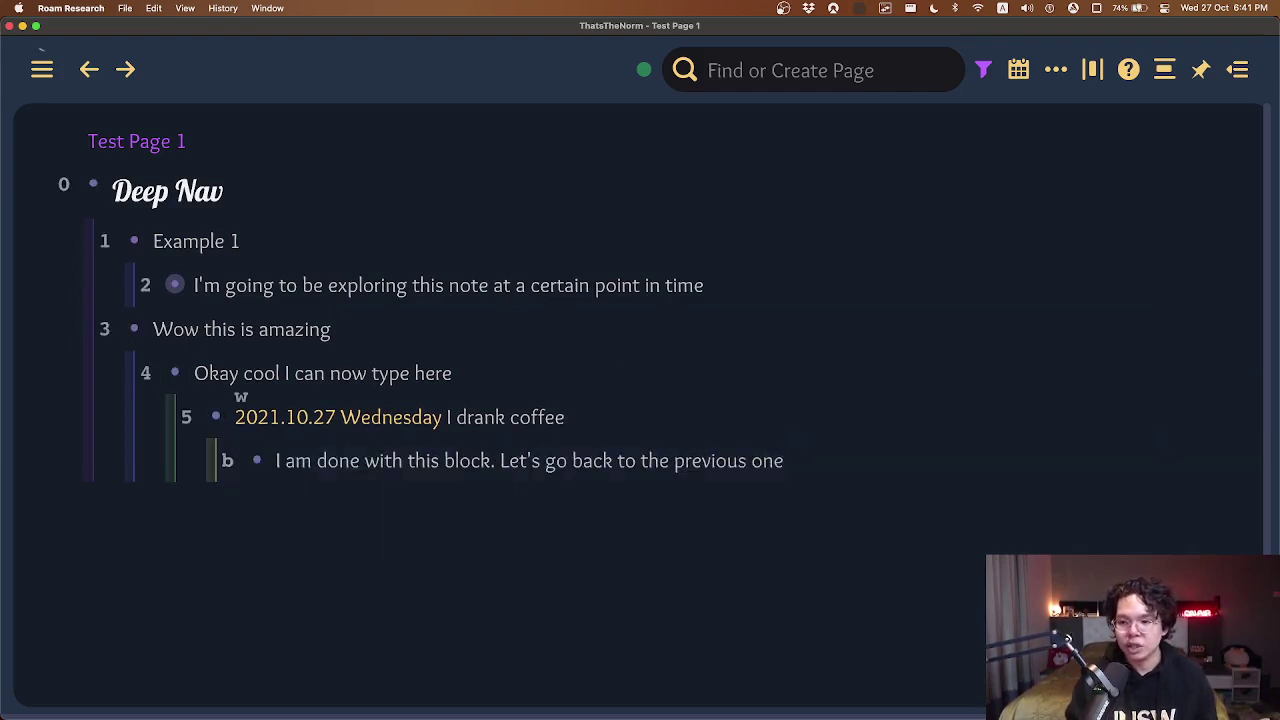
{"action": "key", "text": "2"}
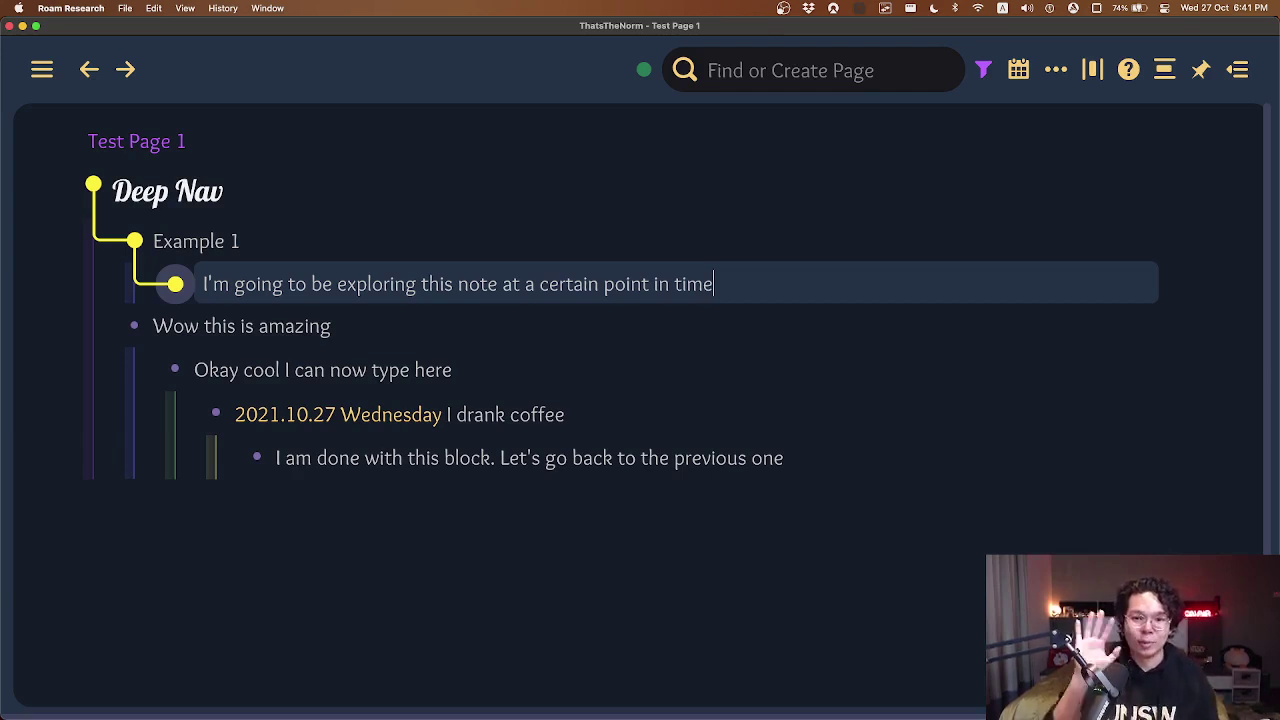
Use Deep Jump Nav to hop repeatedly between the Deep Nav notes, ending on the "I am done with this block" note, and deselect it.
{"action": "key", "text": "Escape"}
{"action": "key", "text": "g"}
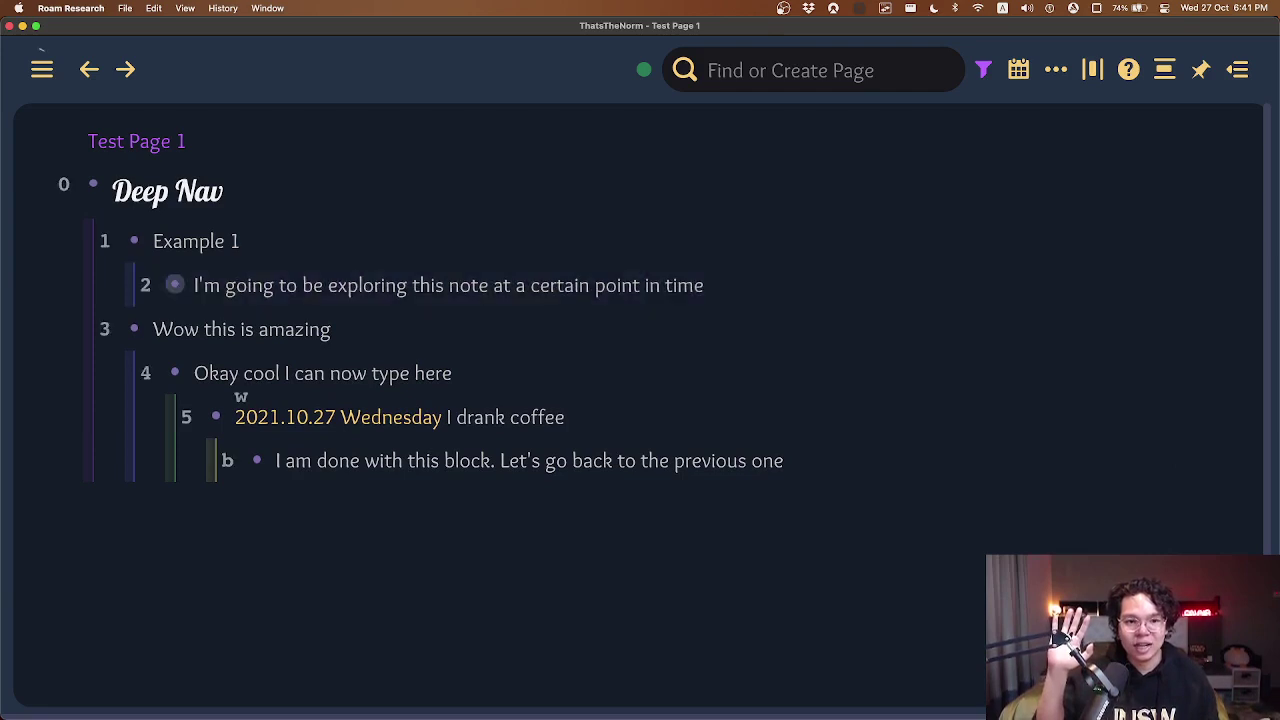
{"action": "key", "text": "3"}
{"action": "key", "text": "Escape"}
{"action": "key", "text": "g"}
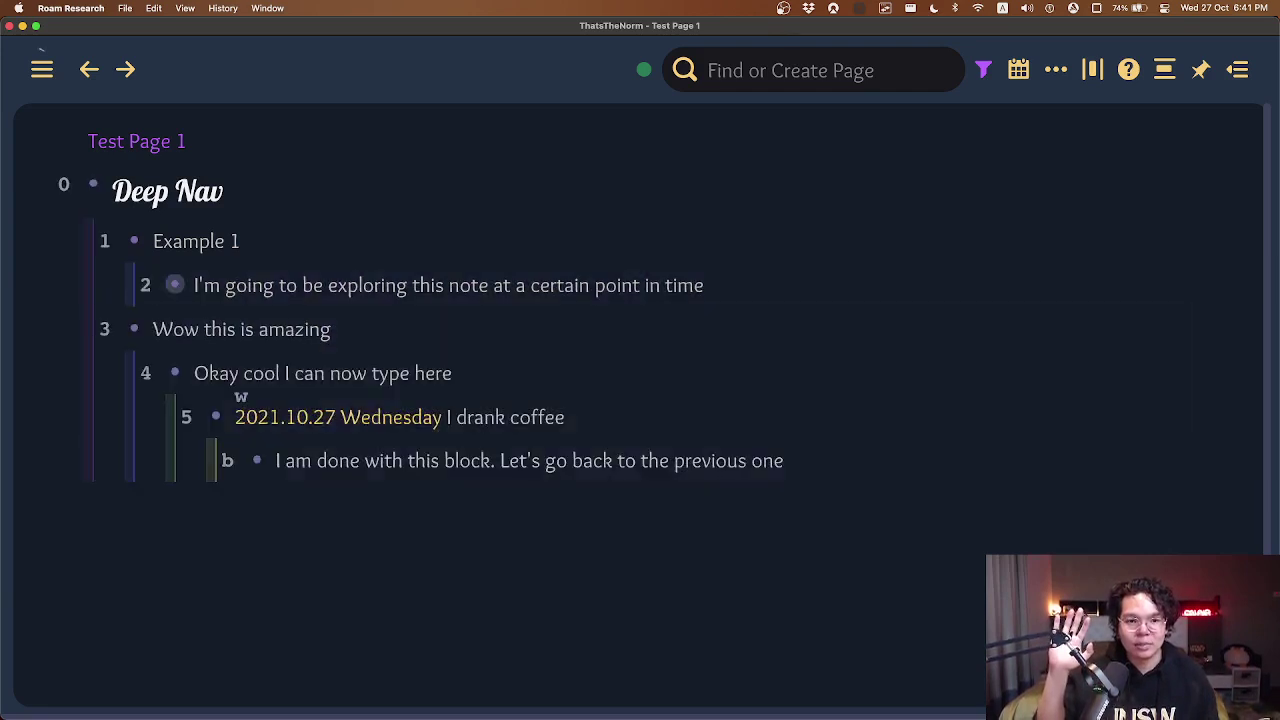
{"action": "key", "text": "Escape"}
{"action": "key", "text": "g"}
{"action": "key", "text": "2"}
{"action": "key", "text": "Escape"}
{"action": "key", "text": "g"}
{"action": "key", "text": "5"}
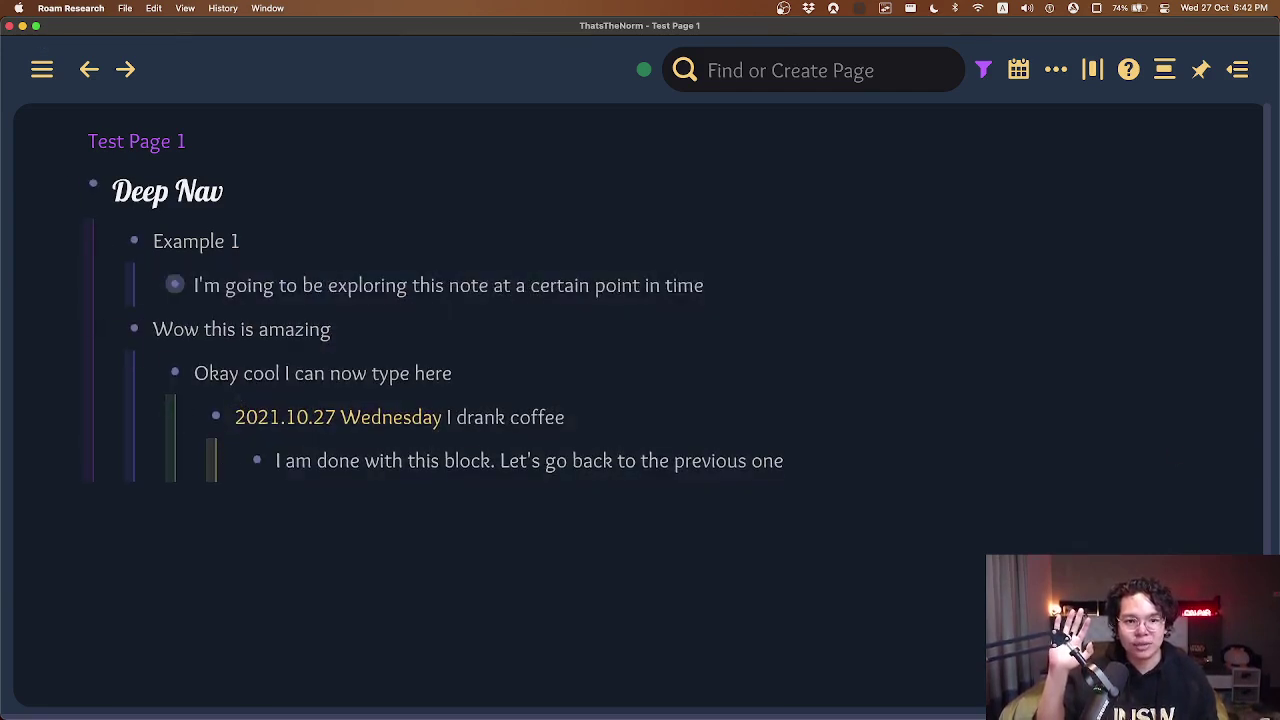
{"action": "key", "text": "Escape"}
{"action": "key", "text": "g"}
{"action": "key", "text": "b"}
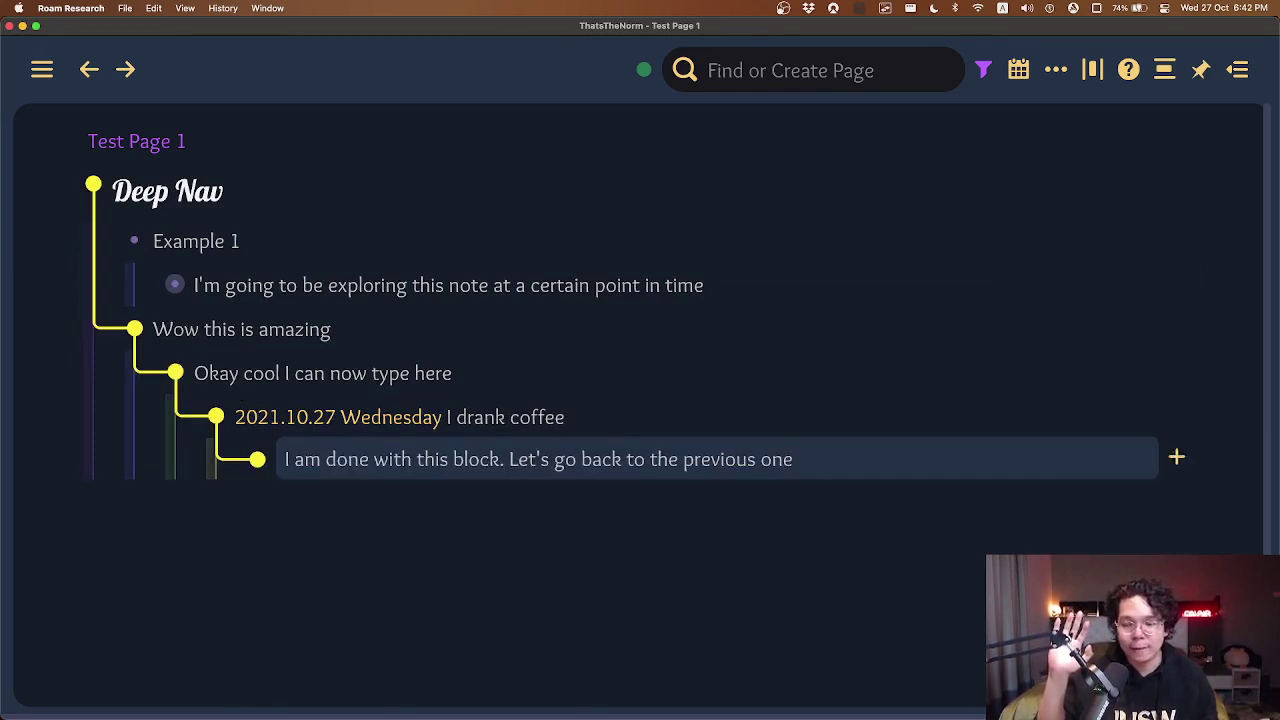
{"action": "key", "text": "Escape"}
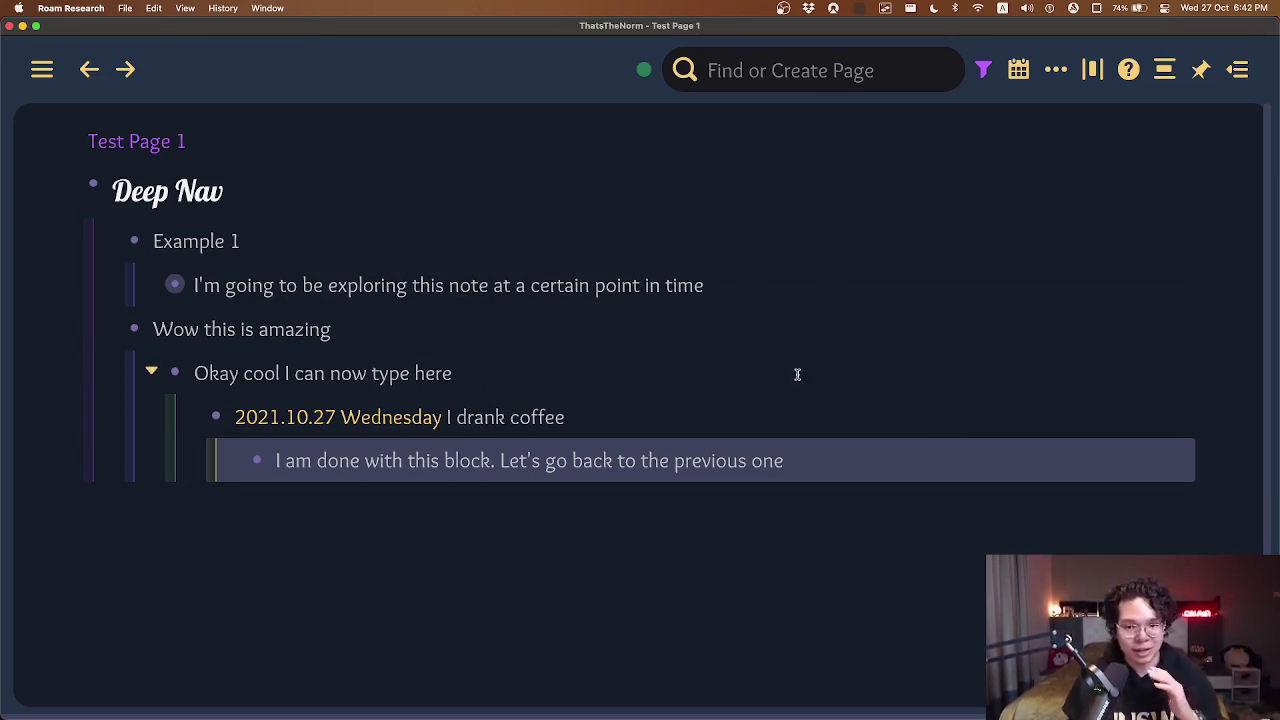
{"action": "key", "text": "super+u"}
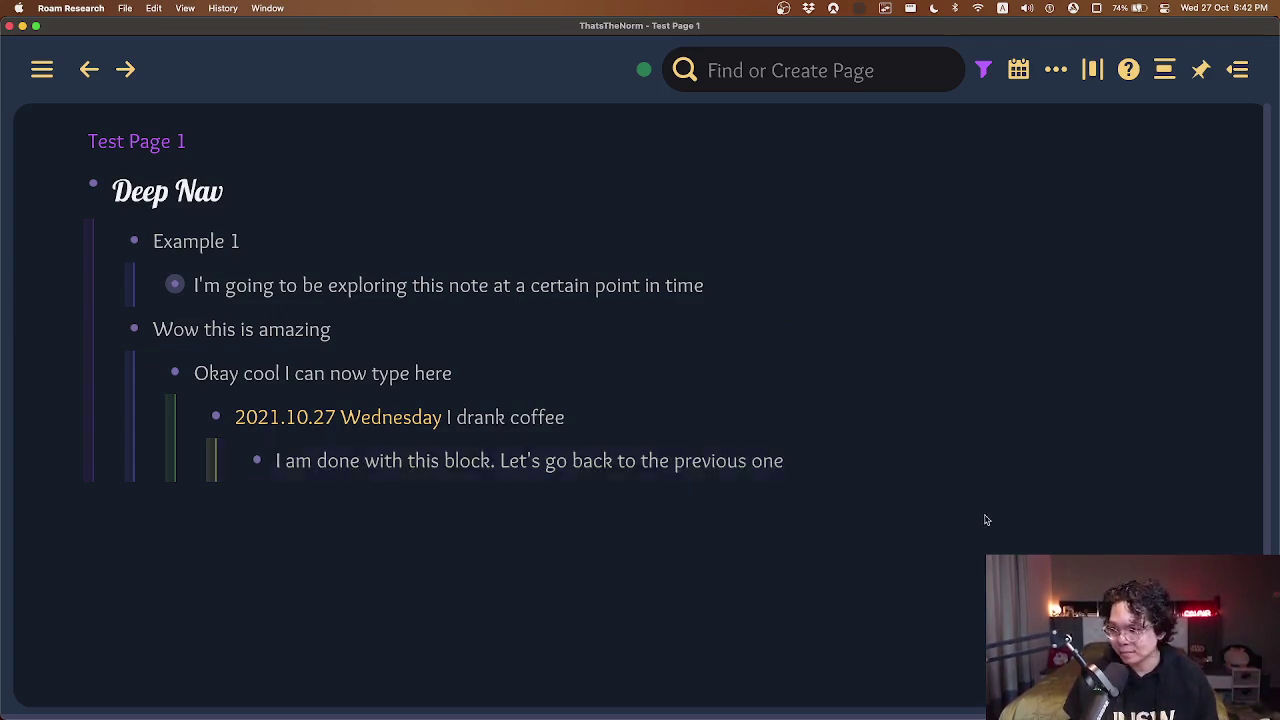
Find and open the page "EW/Mining for Thought: How to create, combine and search for ideas" and reduce its display size.
{"action": "type", "text": "mining for thou"}
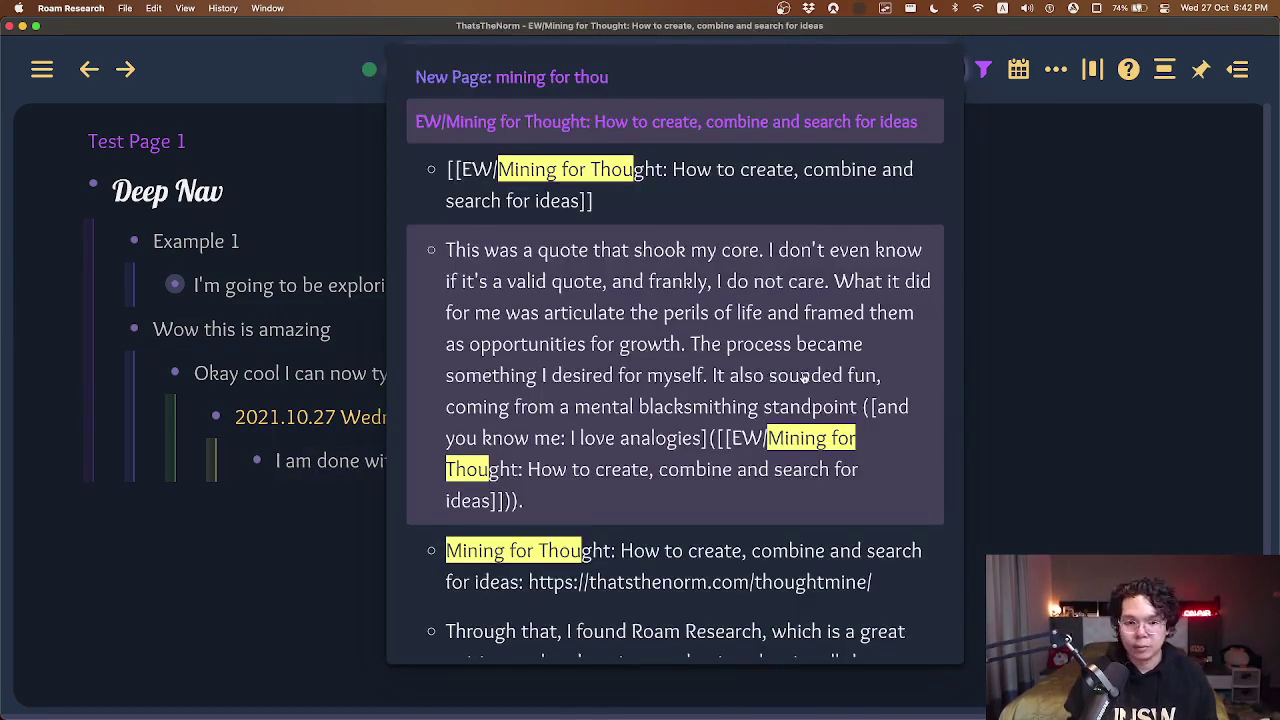
{"action": "key", "text": "Return"}
{"action": "scroll", "coordinate": [890, 418], "scroll_direction": "down", "scroll_amount": 5}
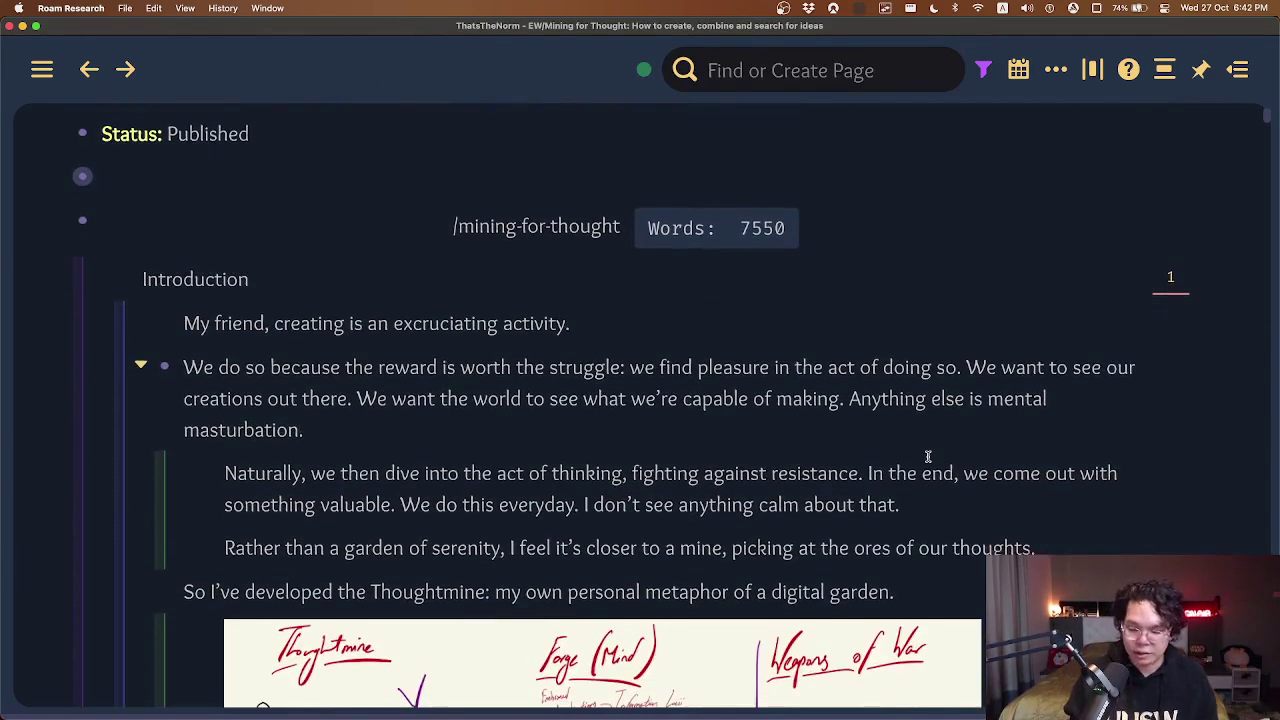
{"action": "key", "text": "super+equal"}
{"action": "key", "text": "super+minus"}
{"action": "key", "text": "super+minus"}
{"action": "key", "text": "super+minus"}
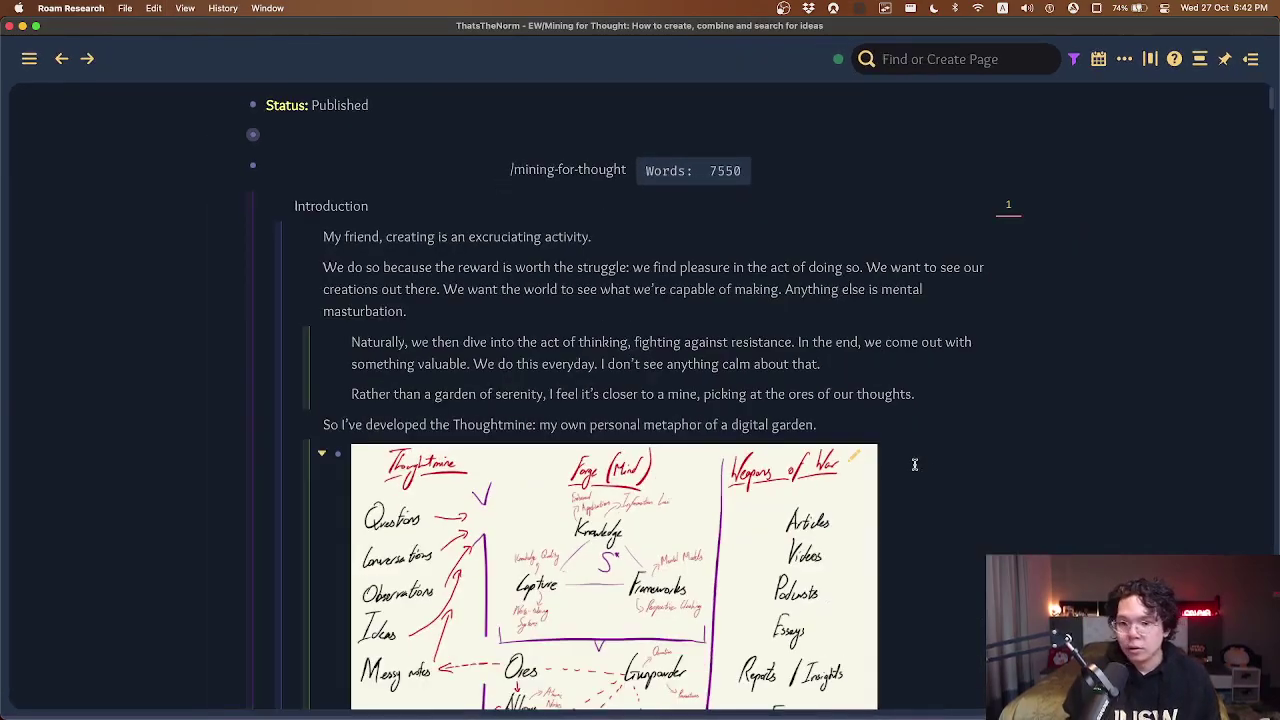
Use Deep Jump Nav to jump to the "My image of a thinker's mind" block at the end of the Digital Garden section.
{"action": "scroll", "coordinate": [908, 454], "scroll_direction": "down", "scroll_amount": 5}
{"action": "scroll", "coordinate": [908, 454], "scroll_direction": "down", "scroll_amount": 10}
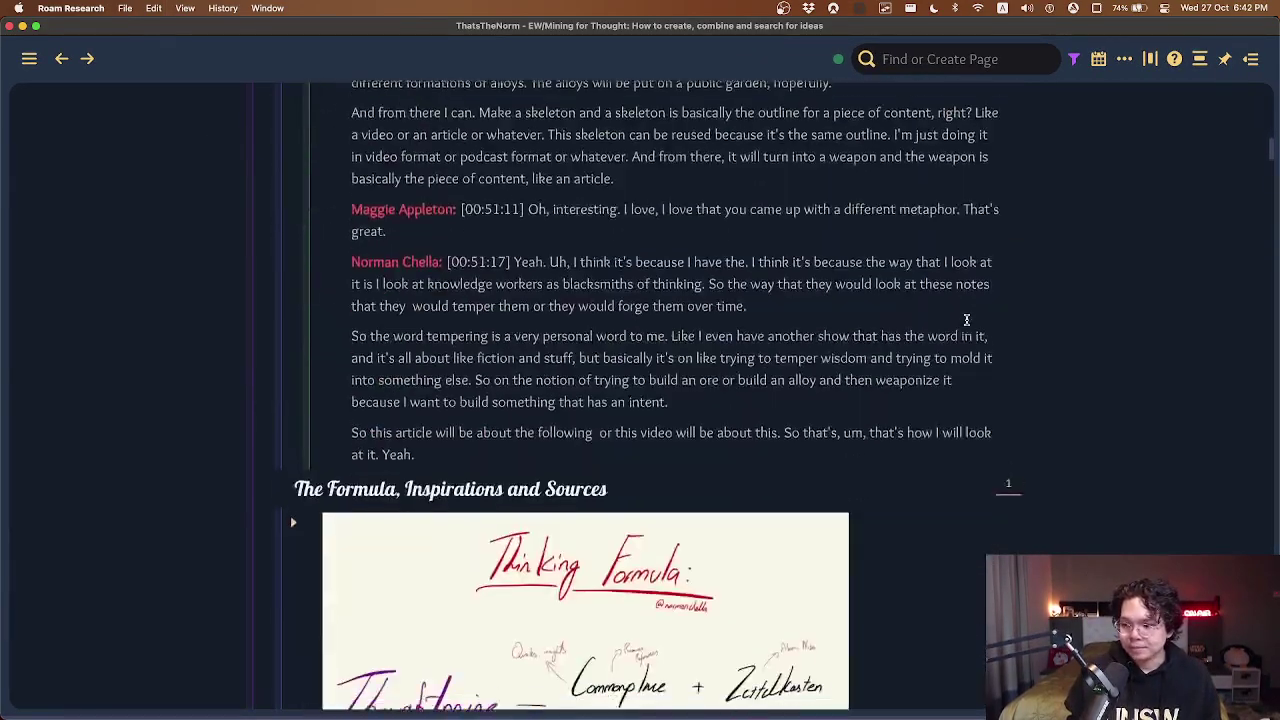
{"action": "scroll", "coordinate": [419, 340], "scroll_direction": "up", "scroll_amount": 5}
{"action": "scroll", "coordinate": [966, 380], "scroll_direction": "down", "scroll_amount": 15}
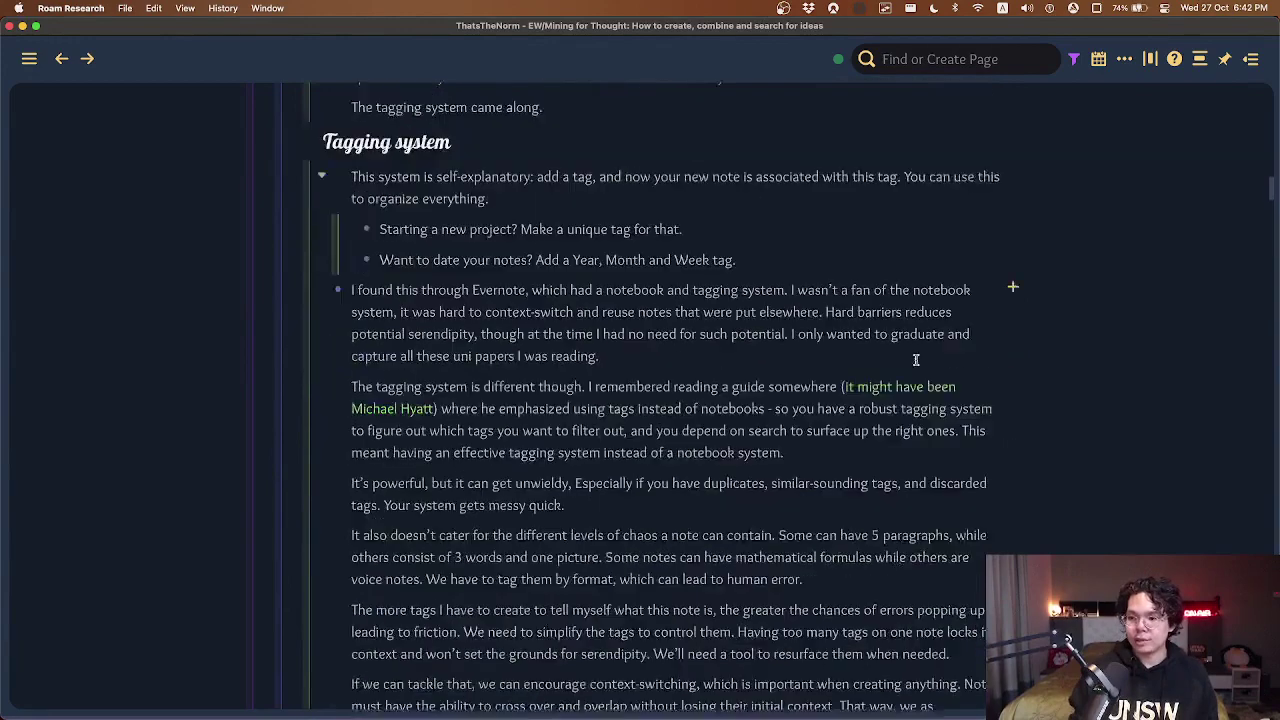
{"action": "scroll", "coordinate": [916, 360], "scroll_direction": "up", "scroll_amount": 2}
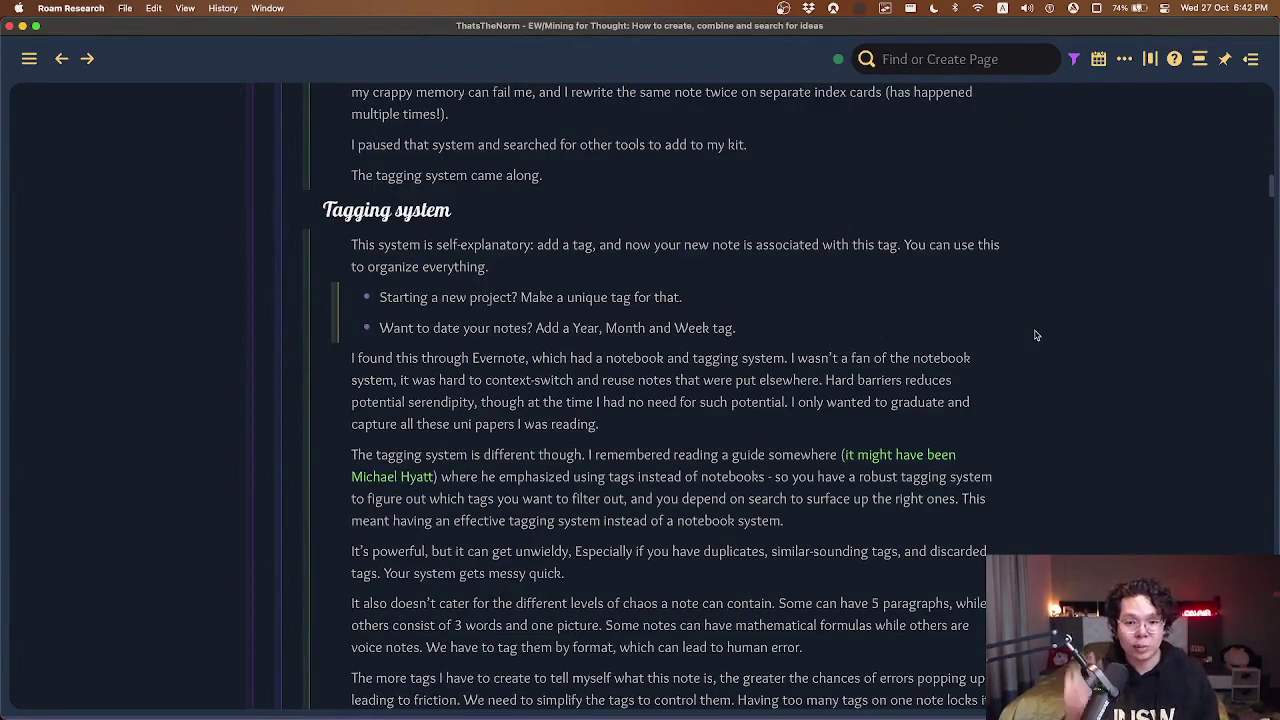
{"action": "key", "text": "f"}
{"action": "scroll", "coordinate": [1036, 335], "scroll_direction": "down", "scroll_amount": 8}
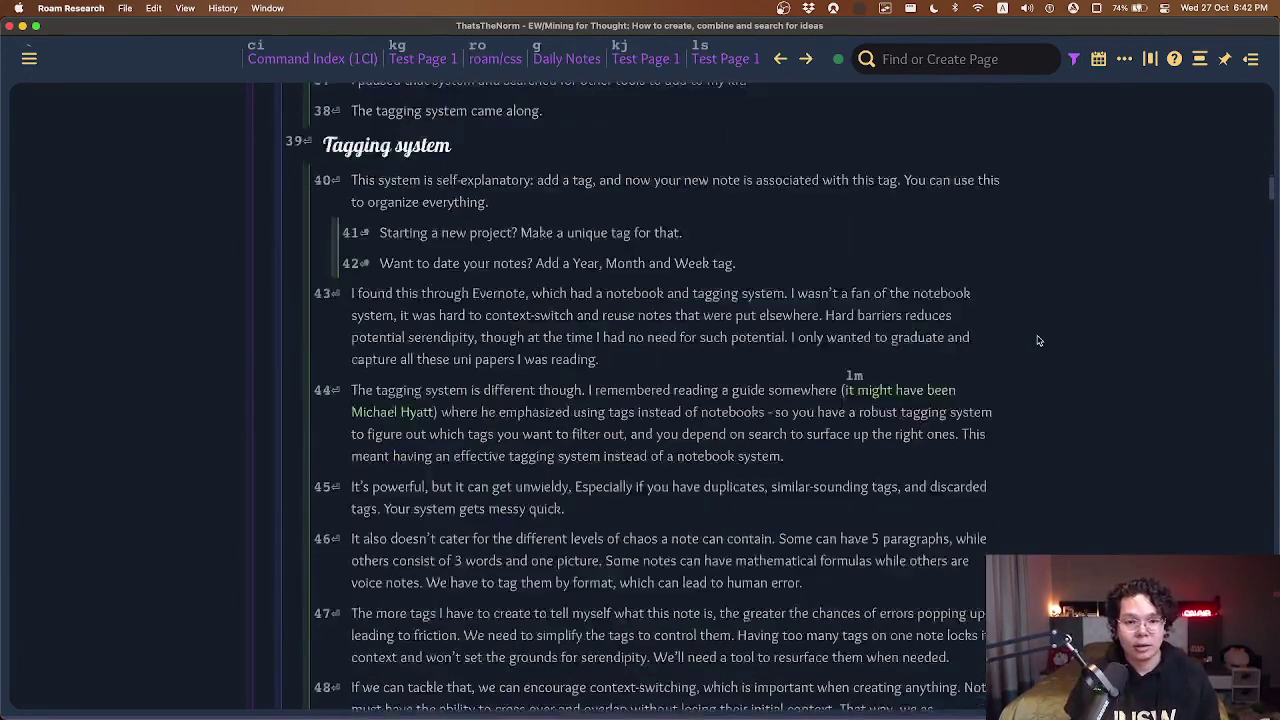
{"action": "scroll", "coordinate": [1038, 341], "scroll_direction": "down", "scroll_amount": 8}
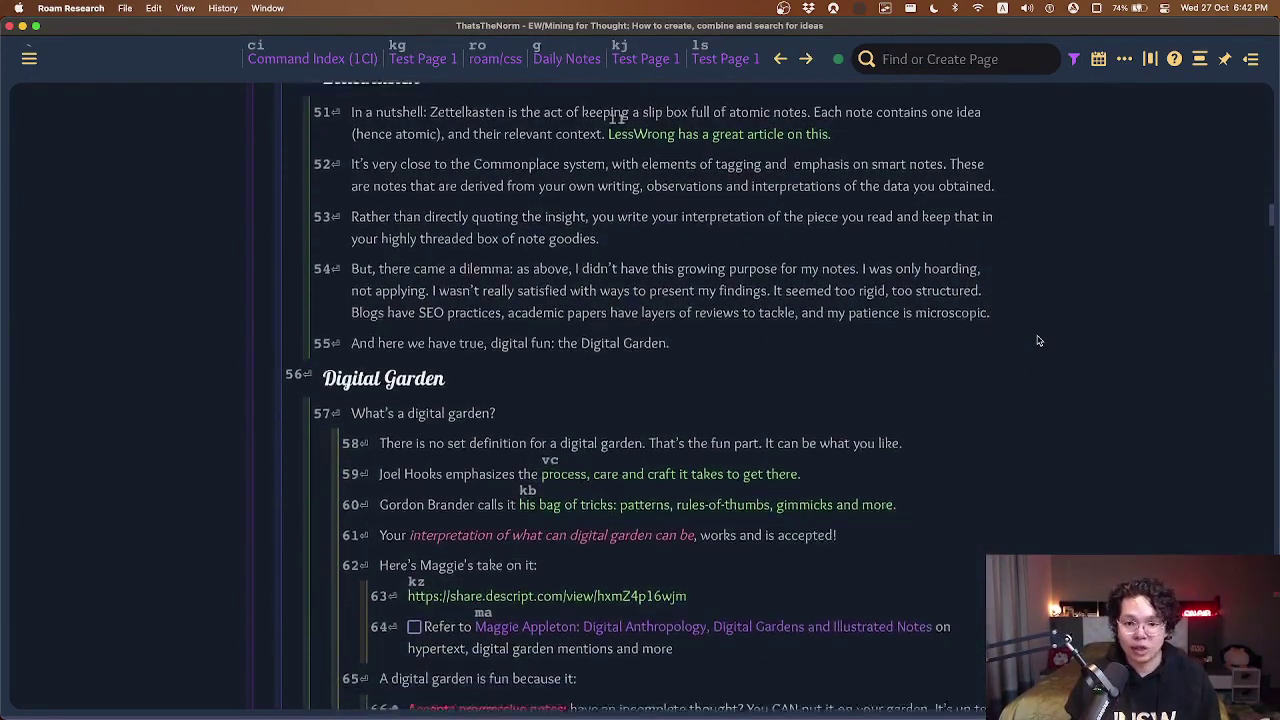
{"action": "scroll", "coordinate": [1038, 341], "scroll_direction": "down", "scroll_amount": 6}
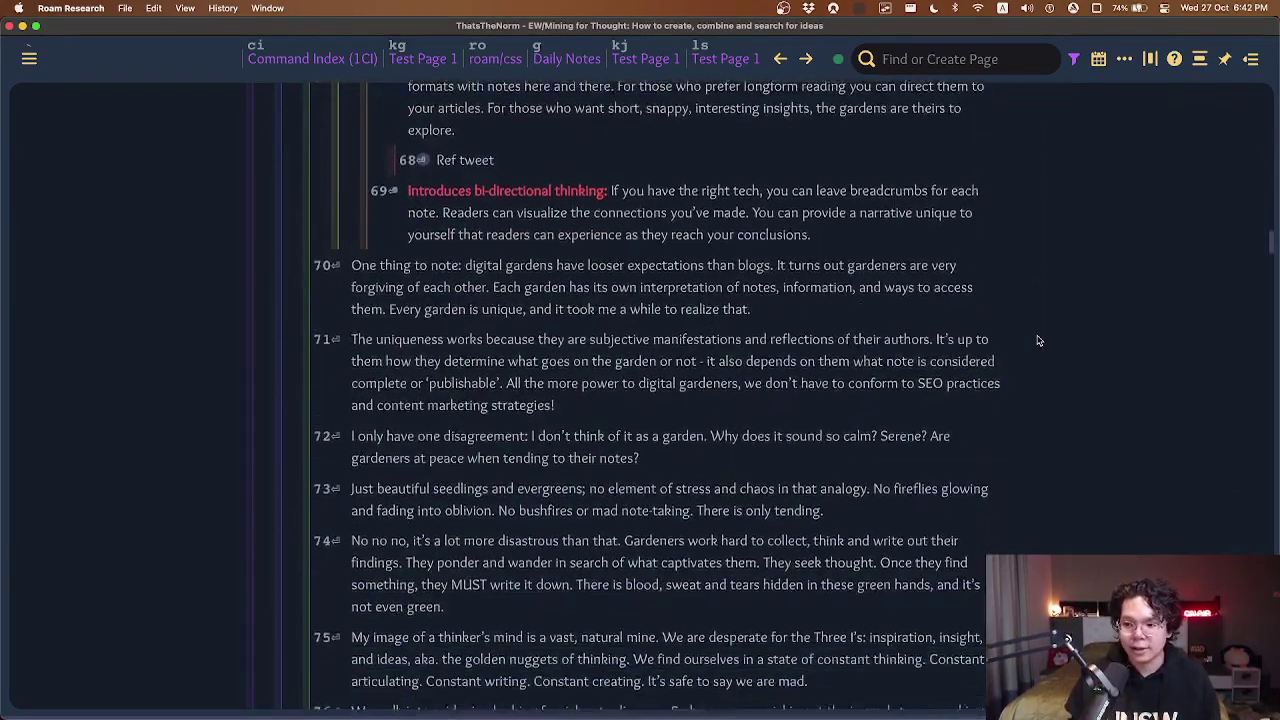
{"action": "scroll", "coordinate": [1010, 350], "scroll_direction": "down", "scroll_amount": 1}
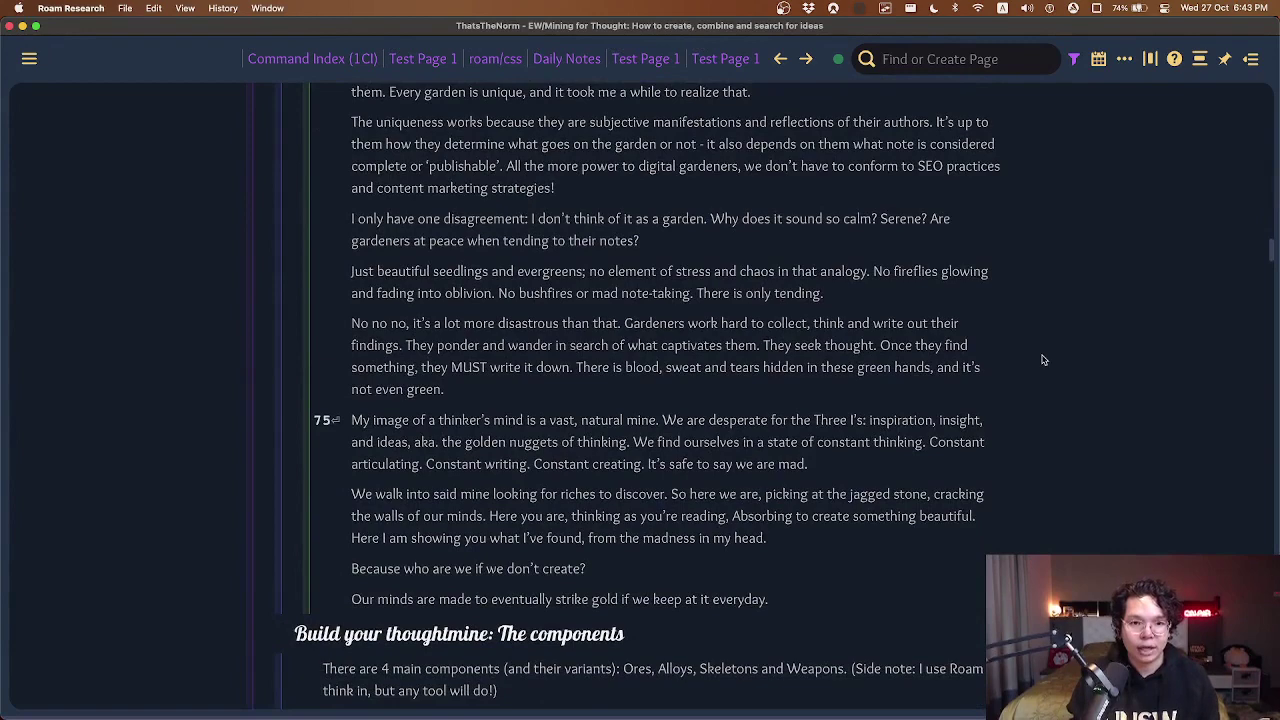
{"action": "key", "text": "5"}
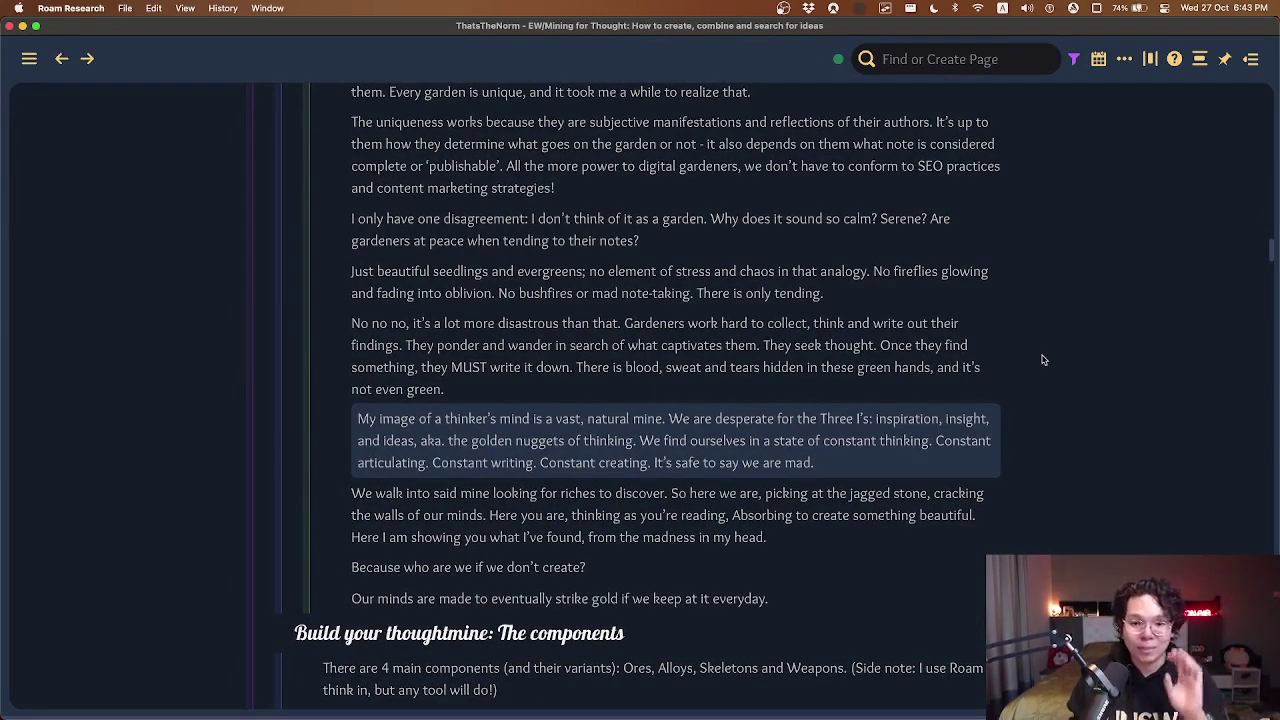
{"action": "key", "text": "Escape"}
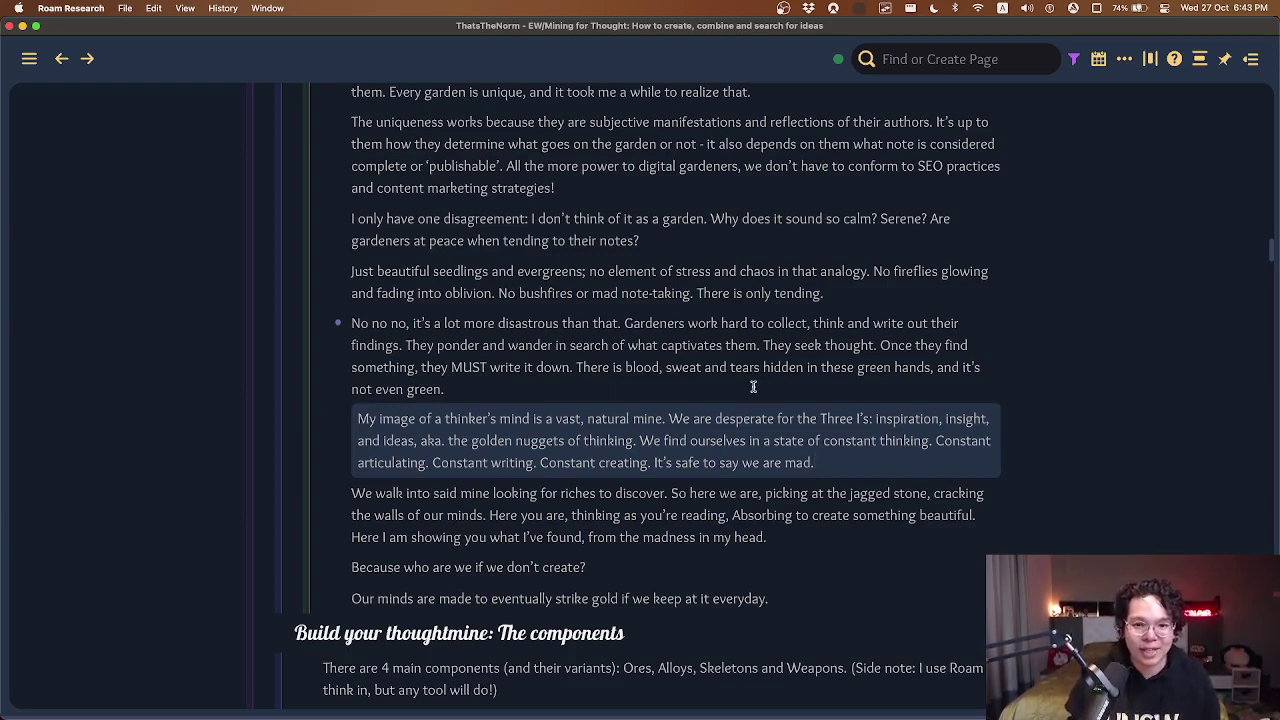
{"action": "scroll", "coordinate": [773, 380], "scroll_direction": "down", "scroll_amount": 15}
{"action": "scroll", "coordinate": [773, 365], "scroll_direction": "down", "scroll_amount": 12}
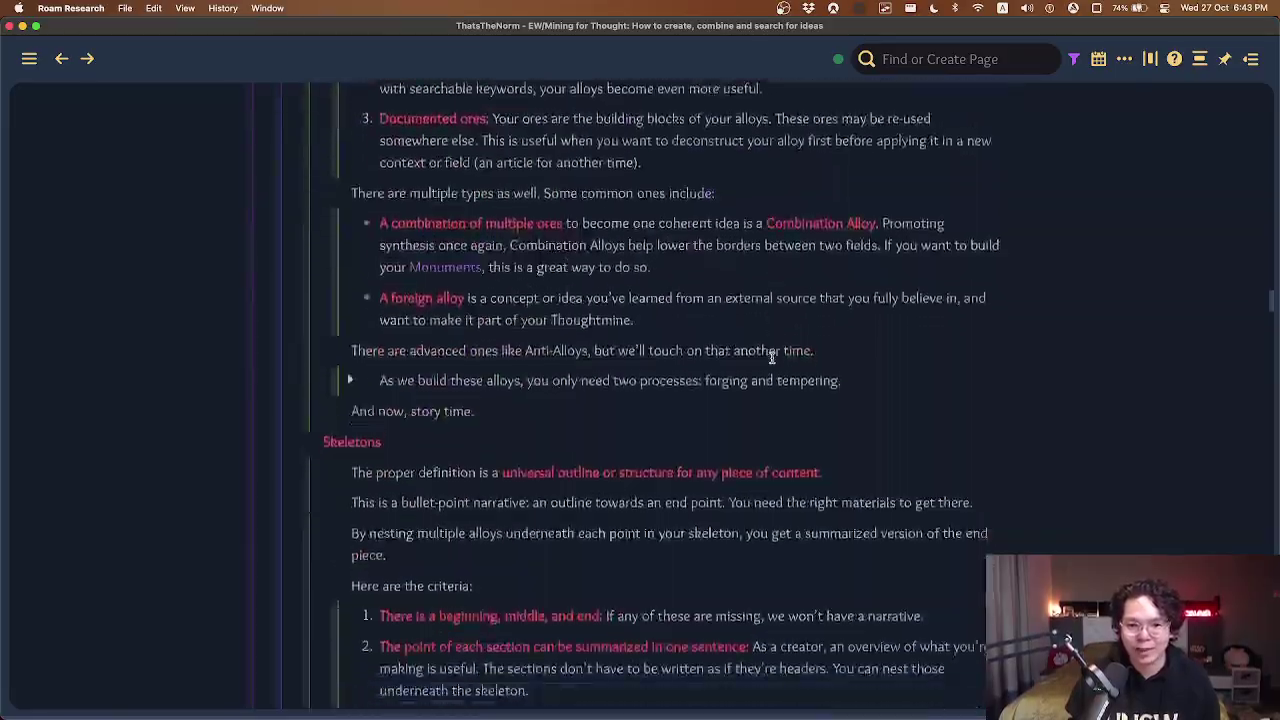
{"action": "scroll", "coordinate": [1087, 417], "scroll_direction": "up", "scroll_amount": 20}
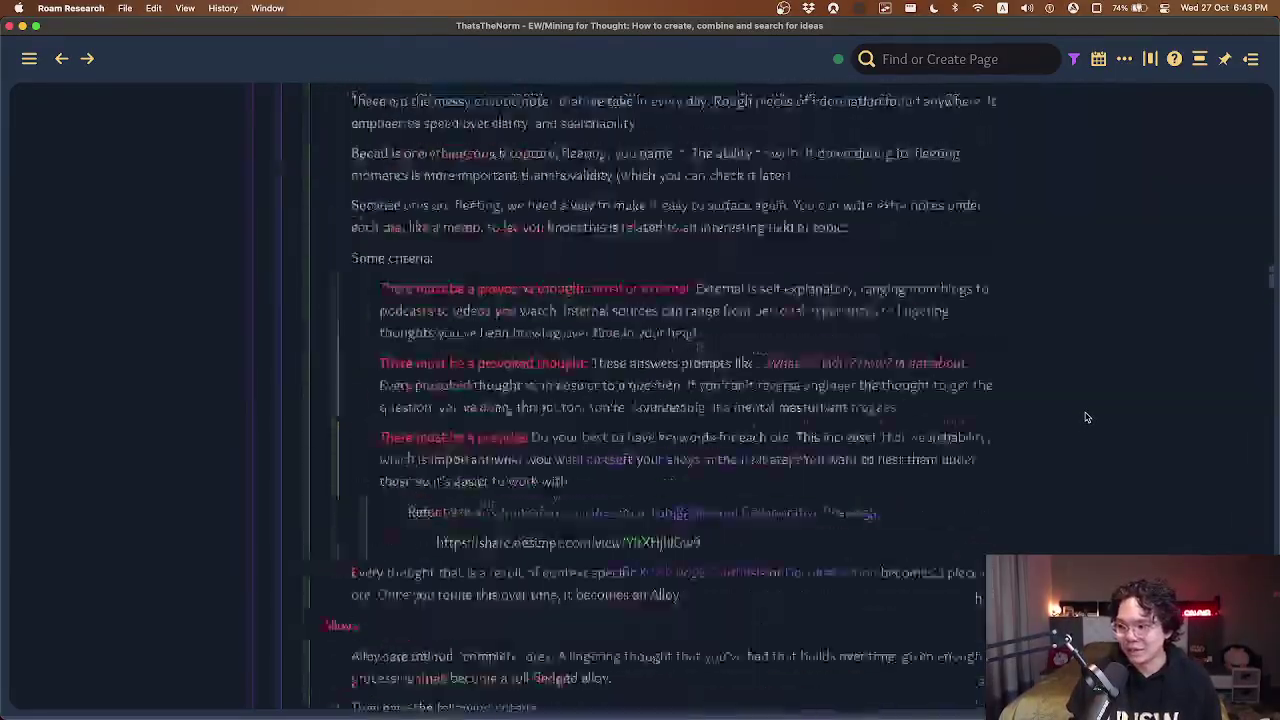
{"action": "scroll", "coordinate": [1087, 417], "scroll_direction": "up", "scroll_amount": 15}
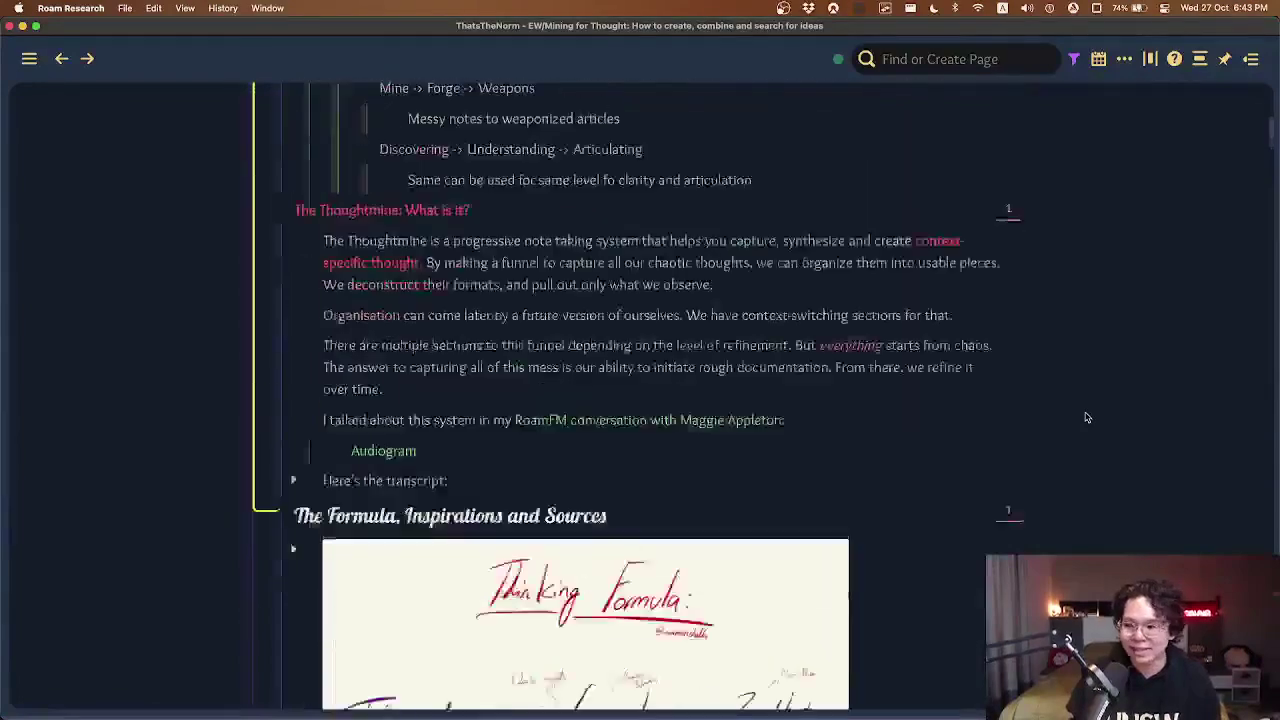
{"action": "scroll", "coordinate": [1087, 417], "scroll_direction": "up", "scroll_amount": 5}
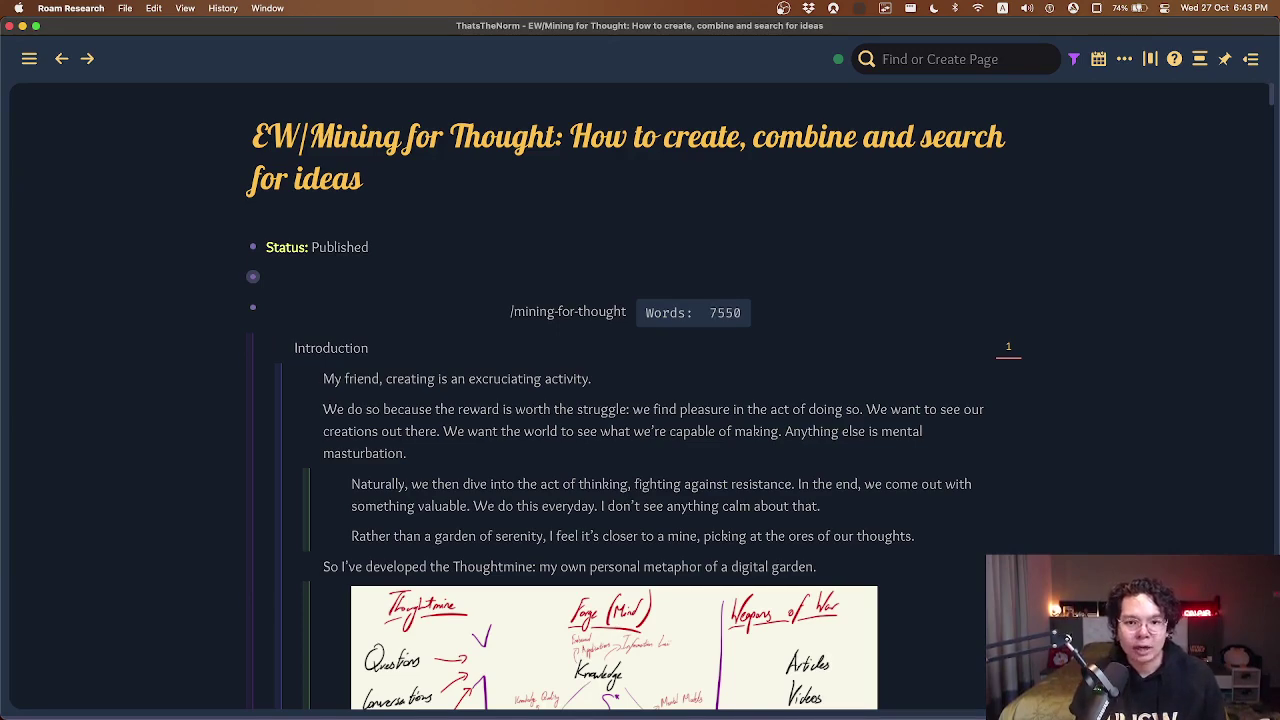
Place the Smart Scroll window with its Scroll Keys settings over the lower part of the Karabiner-Elements window, keeping the enabled rules in view.
{"action": "left_click_drag", "start_coordinate": [0, 207], "coordinate": [481, 117]}
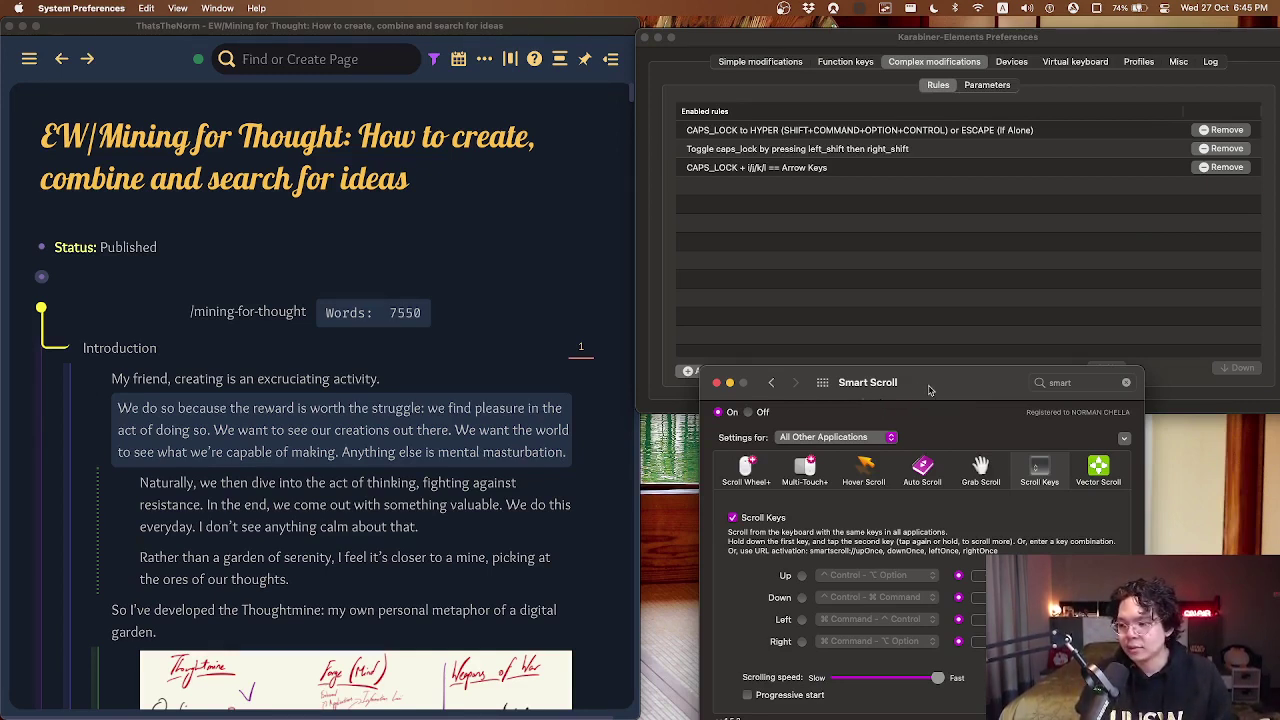
{"action": "left_click_drag", "start_coordinate": [929, 390], "coordinate": [971, 366]}
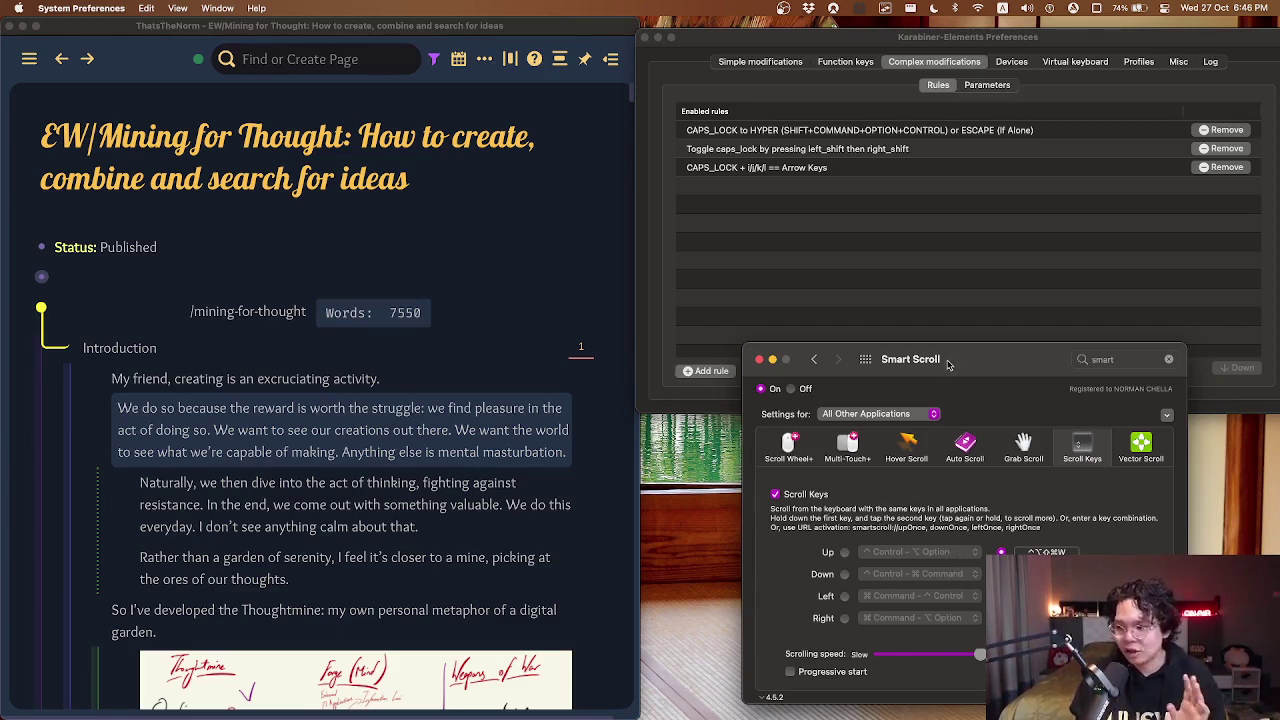
{"action": "left_click_drag", "start_coordinate": [955, 365], "coordinate": [910, 279]}
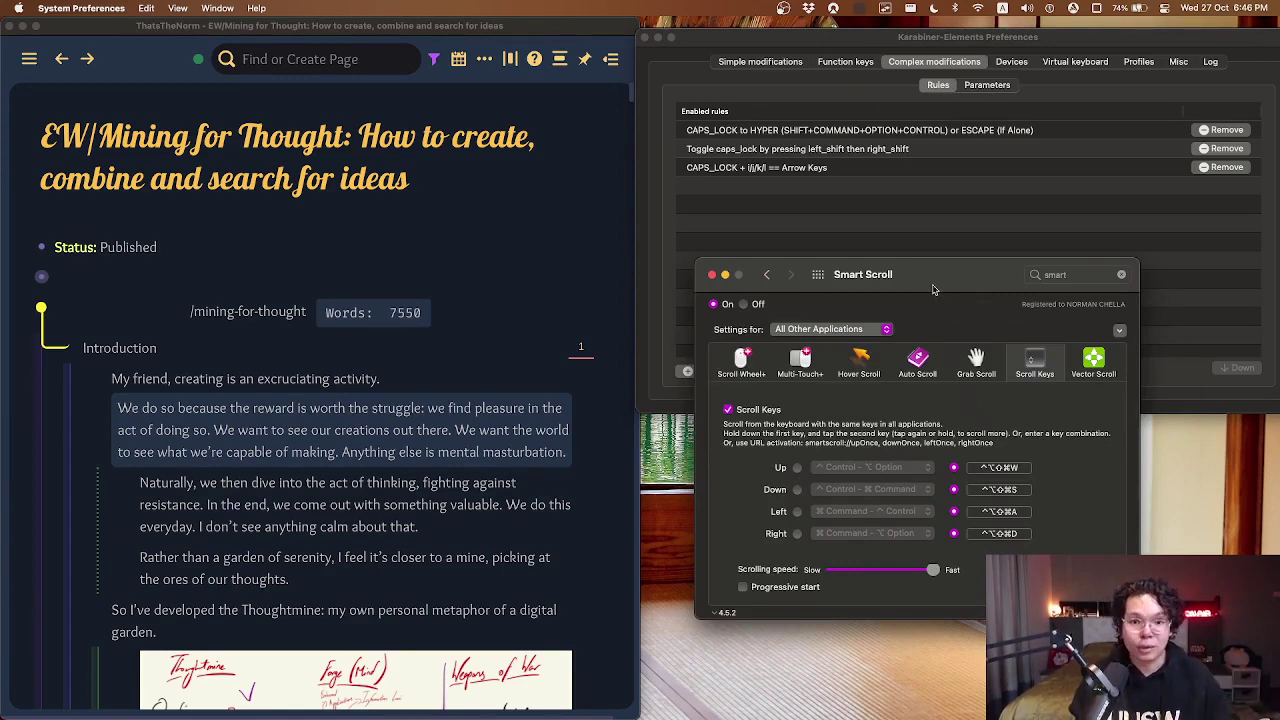
{"action": "left_click_drag", "start_coordinate": [933, 289], "coordinate": [944, 344]}
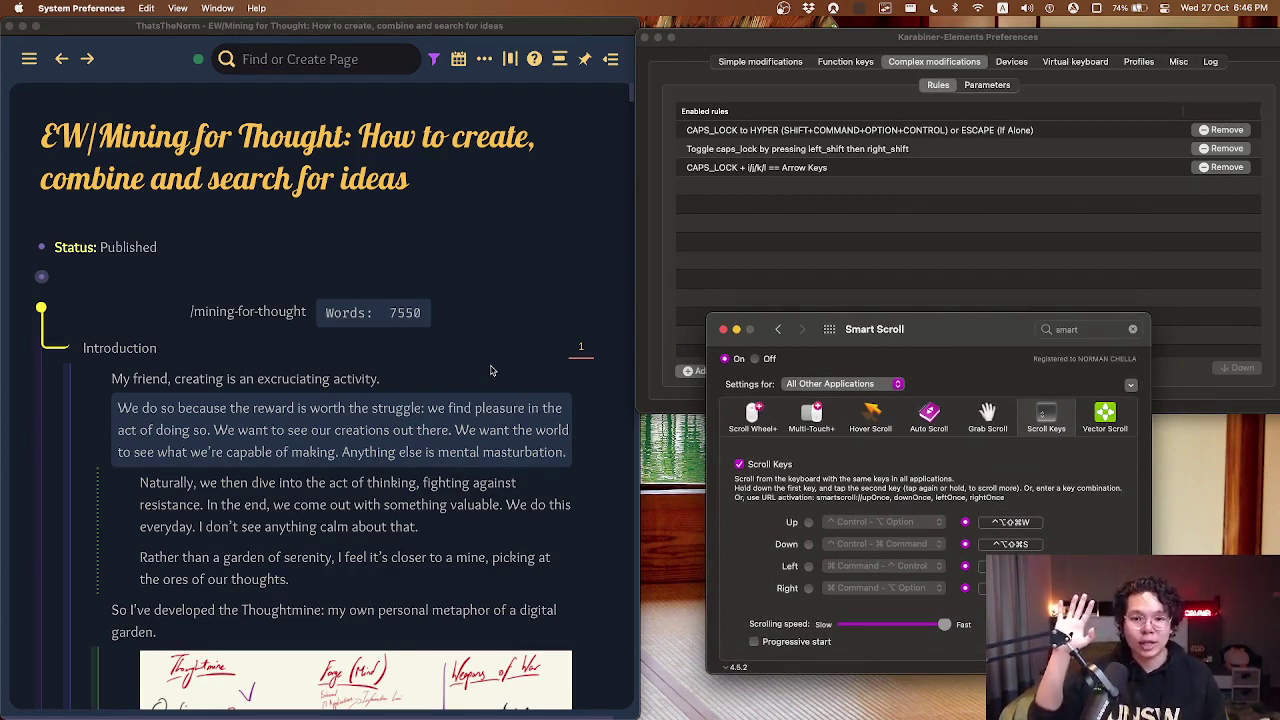
Scroll through the Mining for Thought article and back to its title to demonstrate the Smart Scroll keys.
{"action": "scroll", "coordinate": [490, 371], "scroll_direction": "down", "scroll_amount": 15}
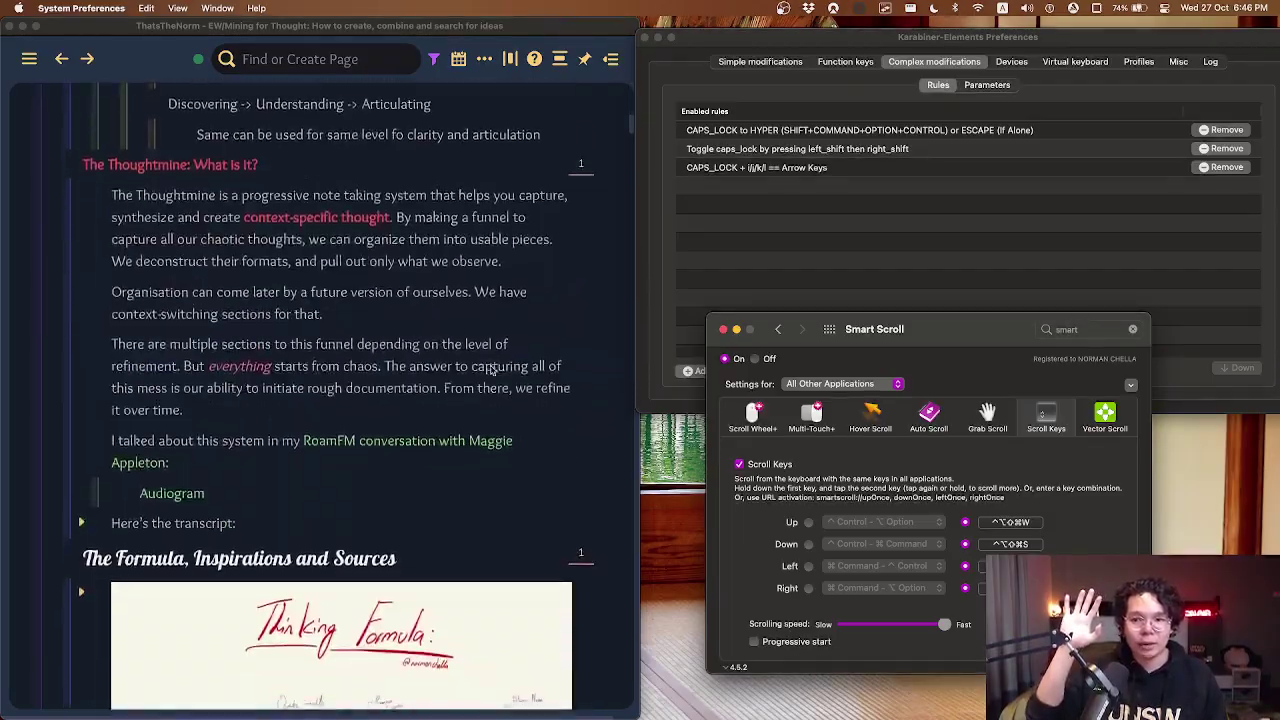
{"action": "scroll", "coordinate": [490, 371], "scroll_direction": "down", "scroll_amount": 20}
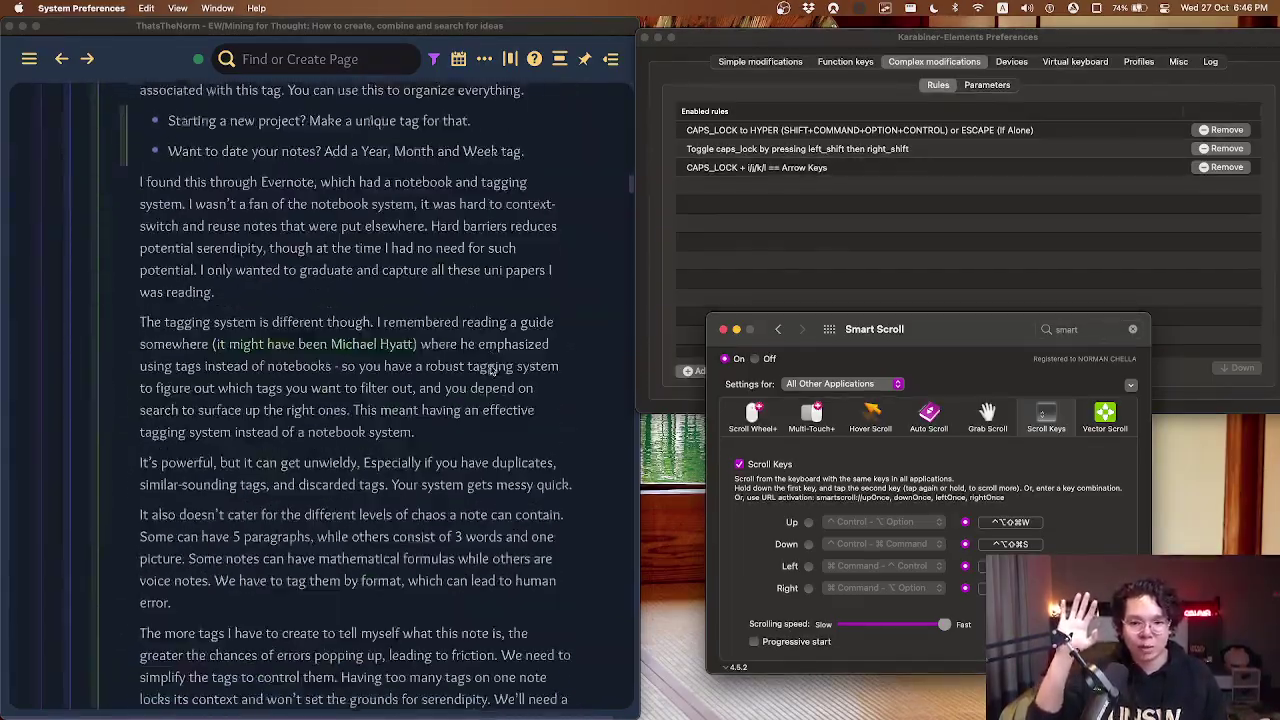
{"action": "scroll", "coordinate": [490, 371], "scroll_direction": "up", "scroll_amount": 20}
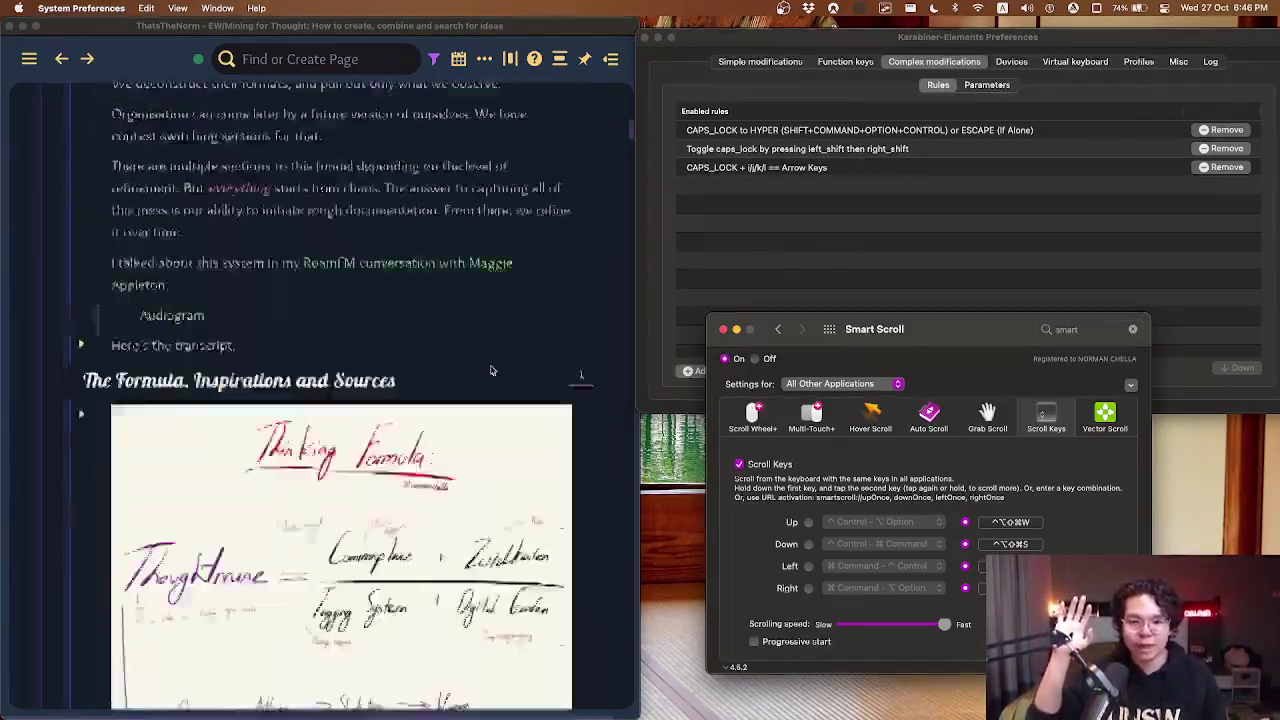
{"action": "scroll", "coordinate": [490, 371], "scroll_direction": "up", "scroll_amount": 6}
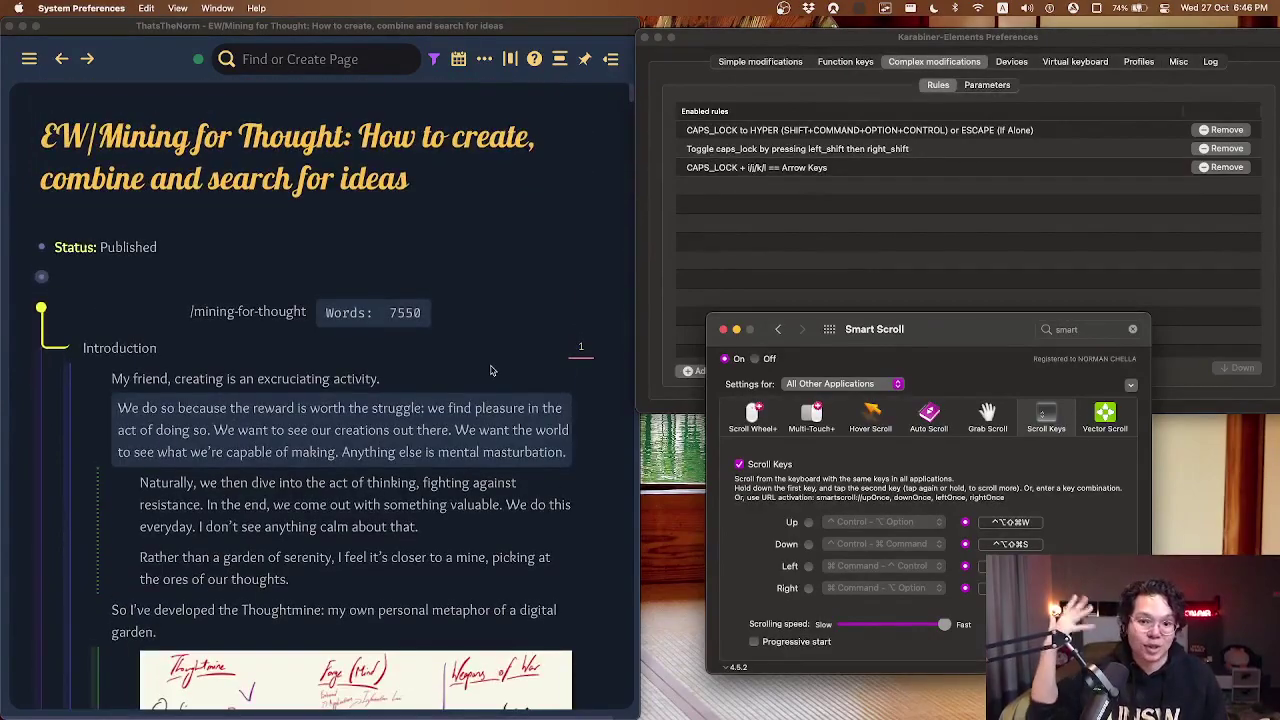
{"action": "scroll", "coordinate": [490, 371], "scroll_direction": "down", "scroll_amount": 15}
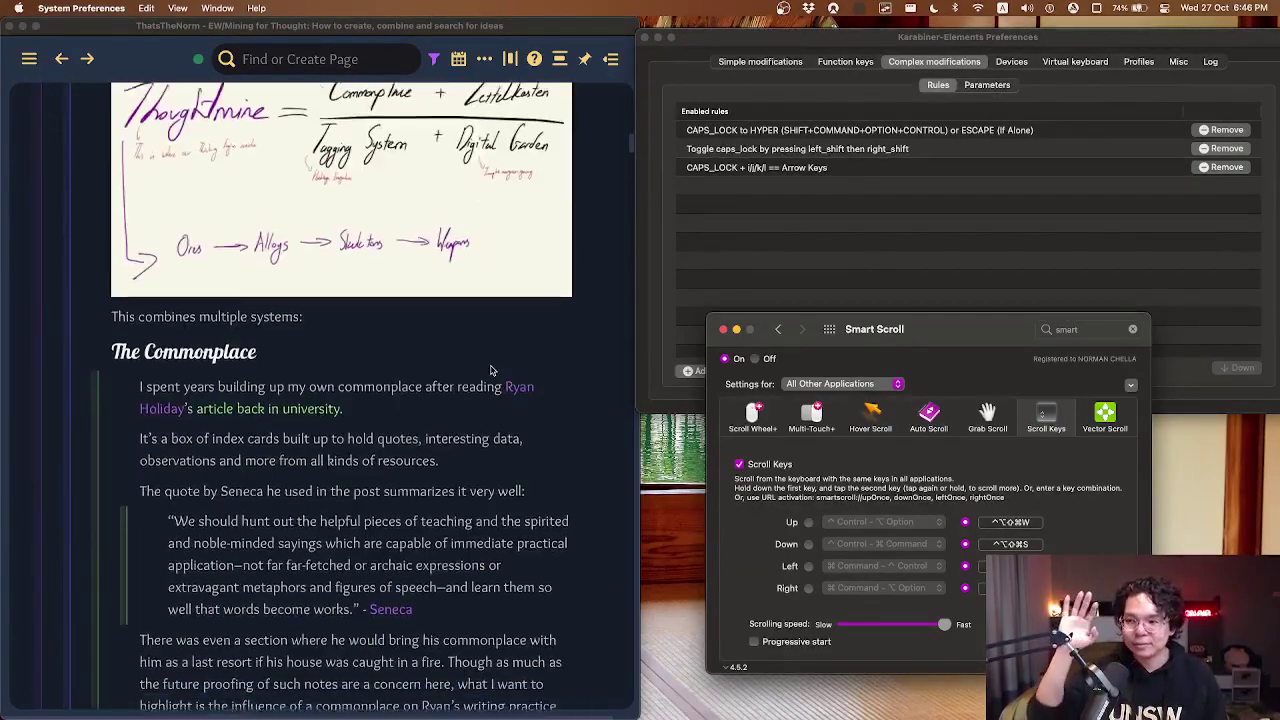
{"action": "scroll", "coordinate": [490, 371], "scroll_direction": "down", "scroll_amount": 4}
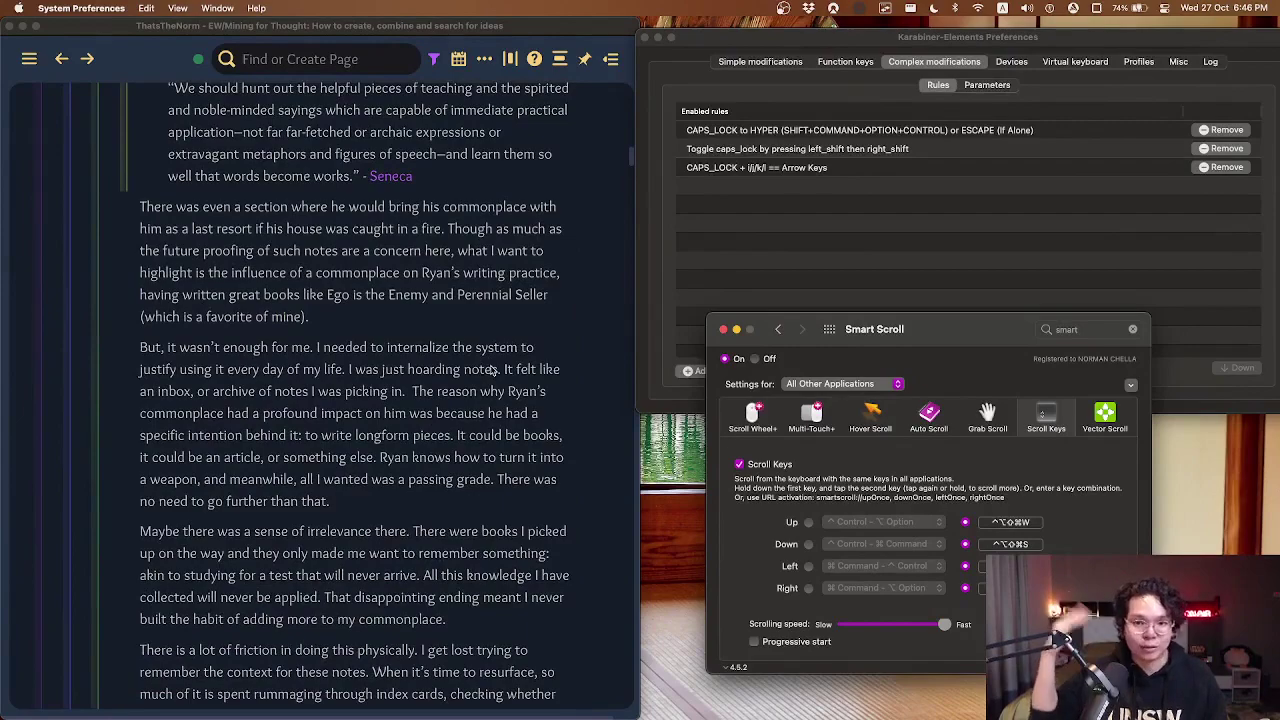
{"action": "scroll", "coordinate": [492, 370], "scroll_direction": "down", "scroll_amount": 4}
{"action": "scroll", "coordinate": [492, 370], "scroll_direction": "up", "scroll_amount": 12}
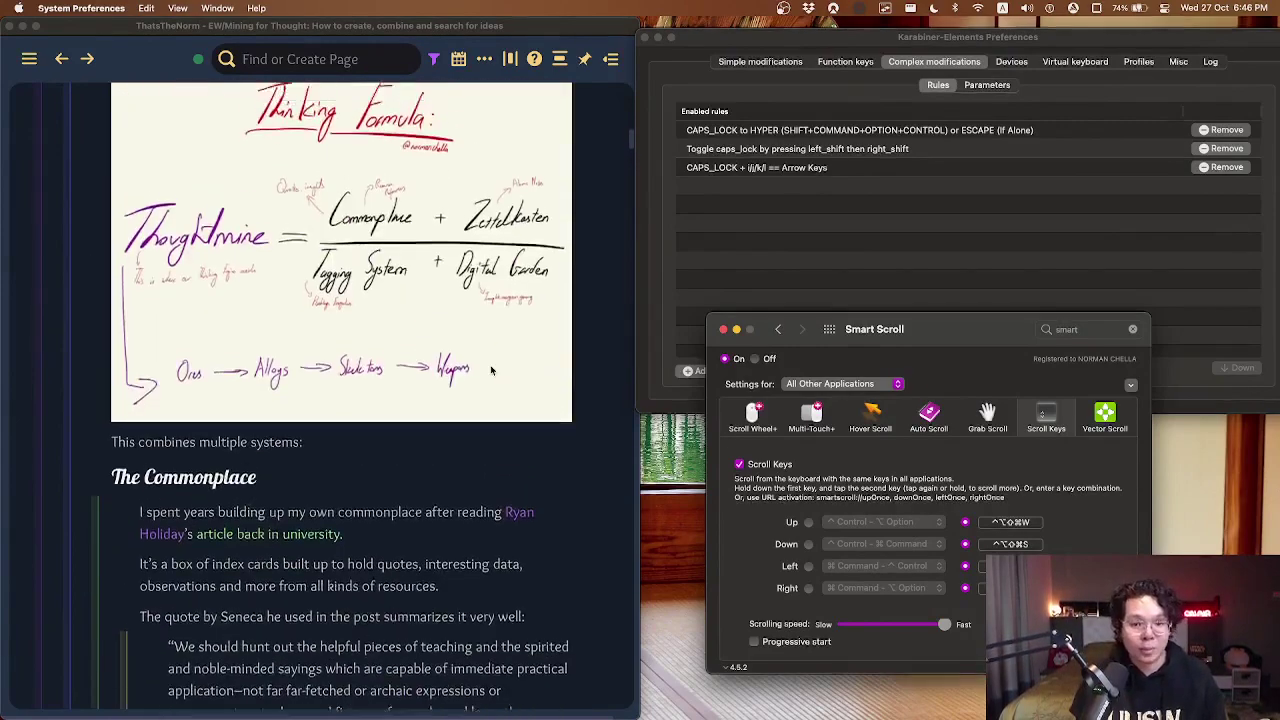
{"action": "scroll", "coordinate": [492, 370], "scroll_direction": "up", "scroll_amount": 10}
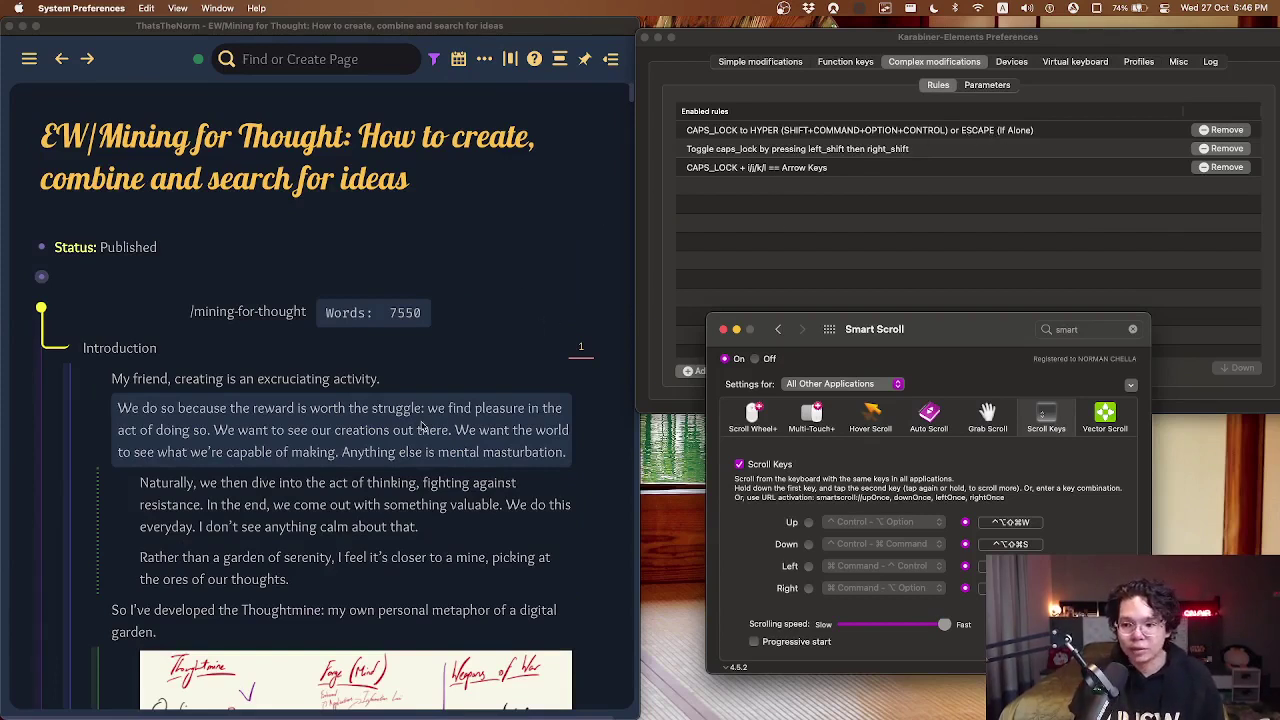
Switch to Roam Research, focus the "We do so because the reward is worth the struggle" block, and leave editing and block selection.
{"action": "left_click", "coordinate": [452, 428]}
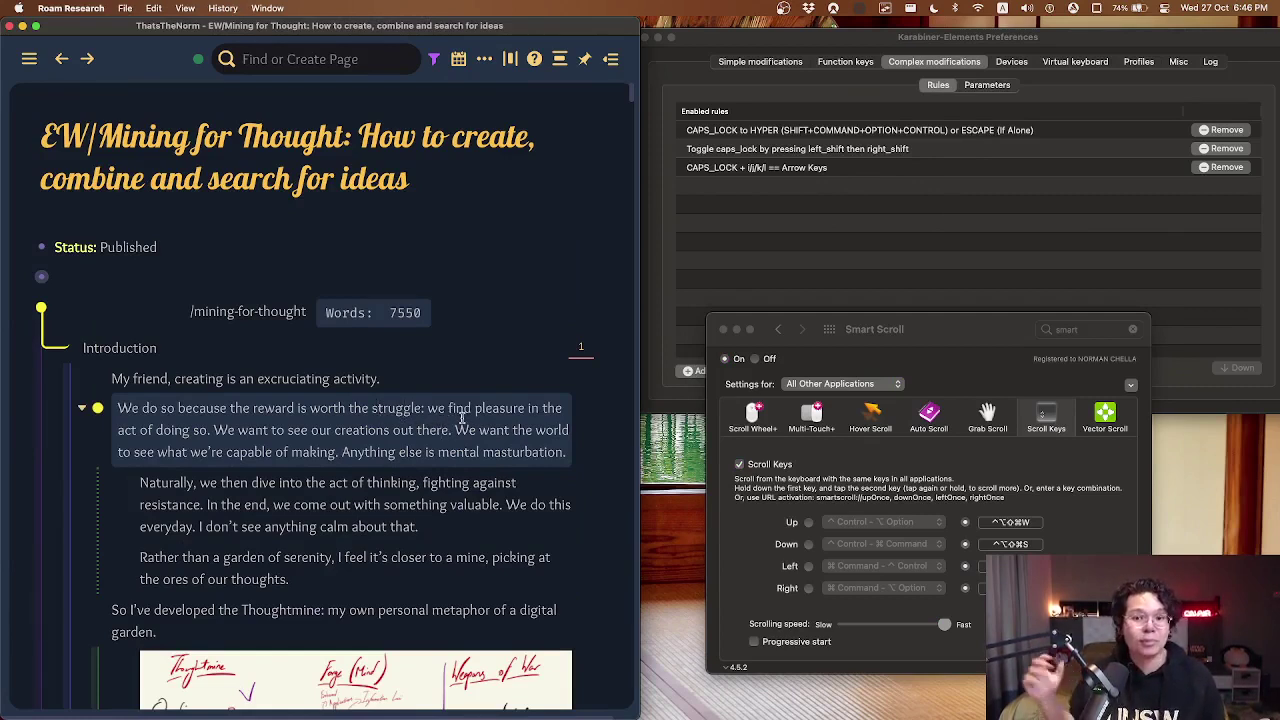
{"action": "key", "text": "Escape"}
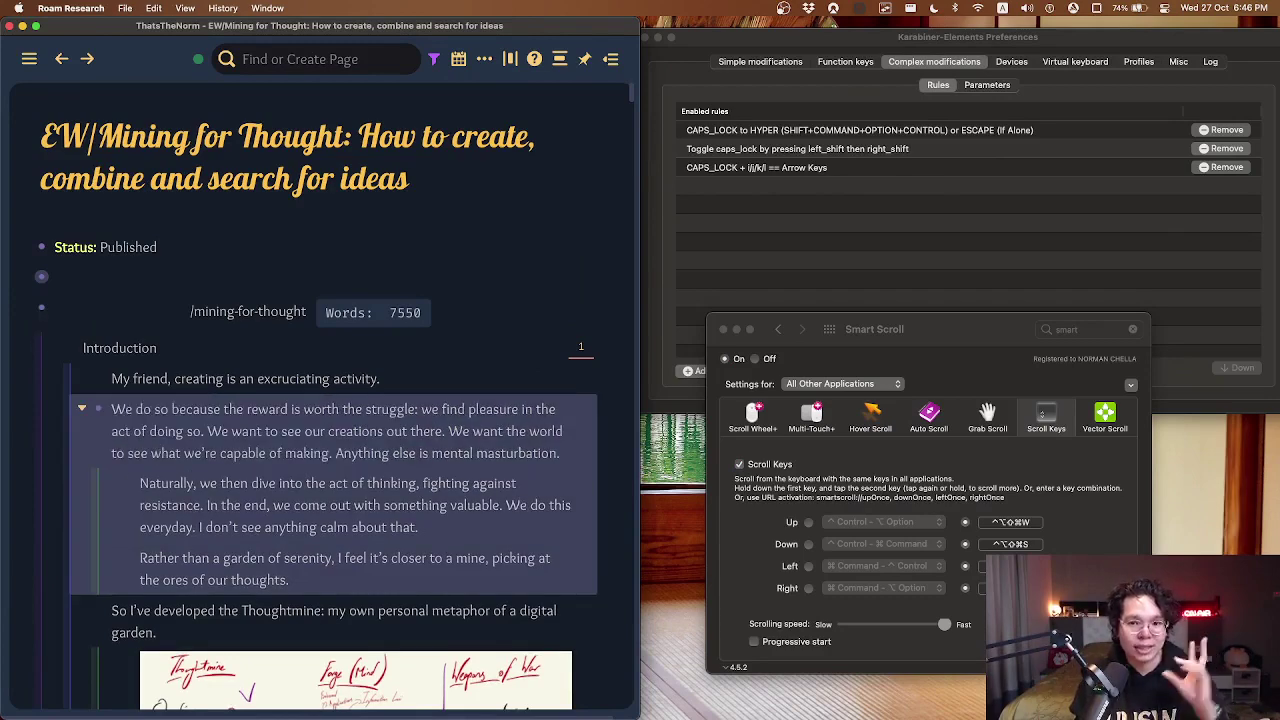
{"action": "key", "text": "Escape"}
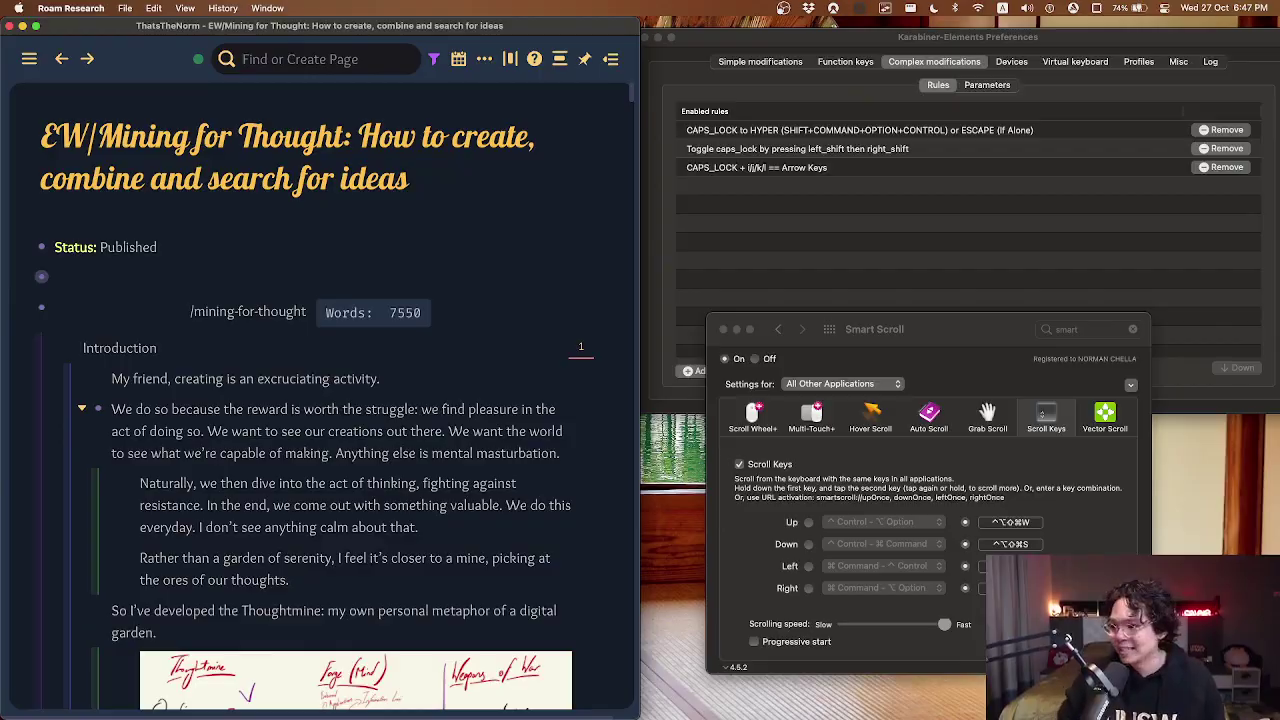
Use Deep Jump Nav to jump to the "Alloys are refined, 'complete' ores" block in the Alloys section.
{"action": "scroll", "coordinate": [338, 400], "scroll_direction": "down", "scroll_amount": 15}
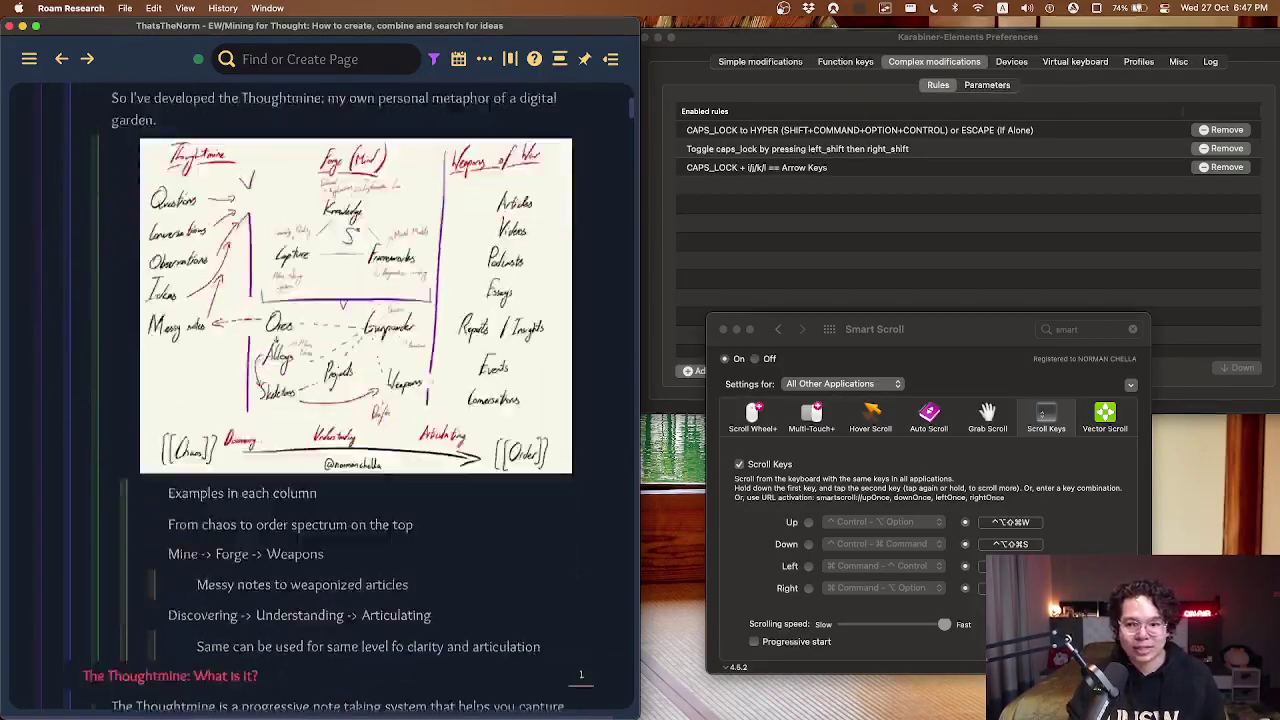
{"action": "scroll", "coordinate": [338, 400], "scroll_direction": "down", "scroll_amount": 20}
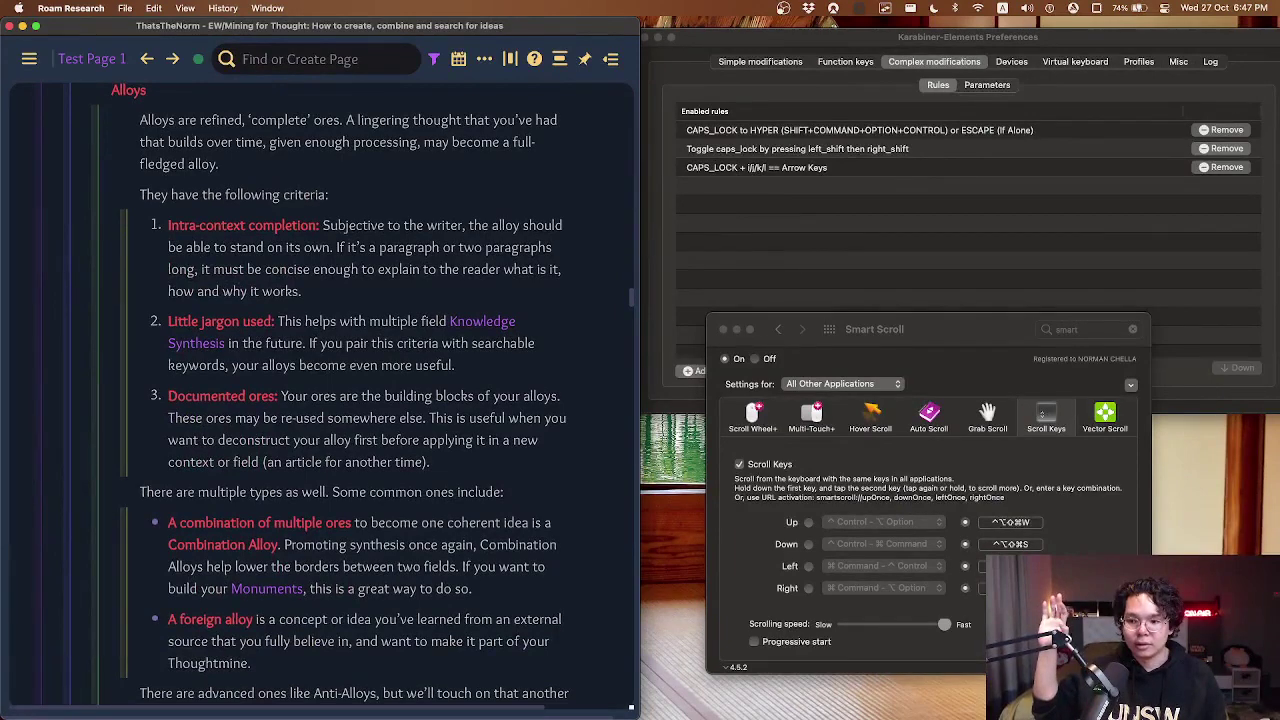
{"action": "key", "text": "f"}
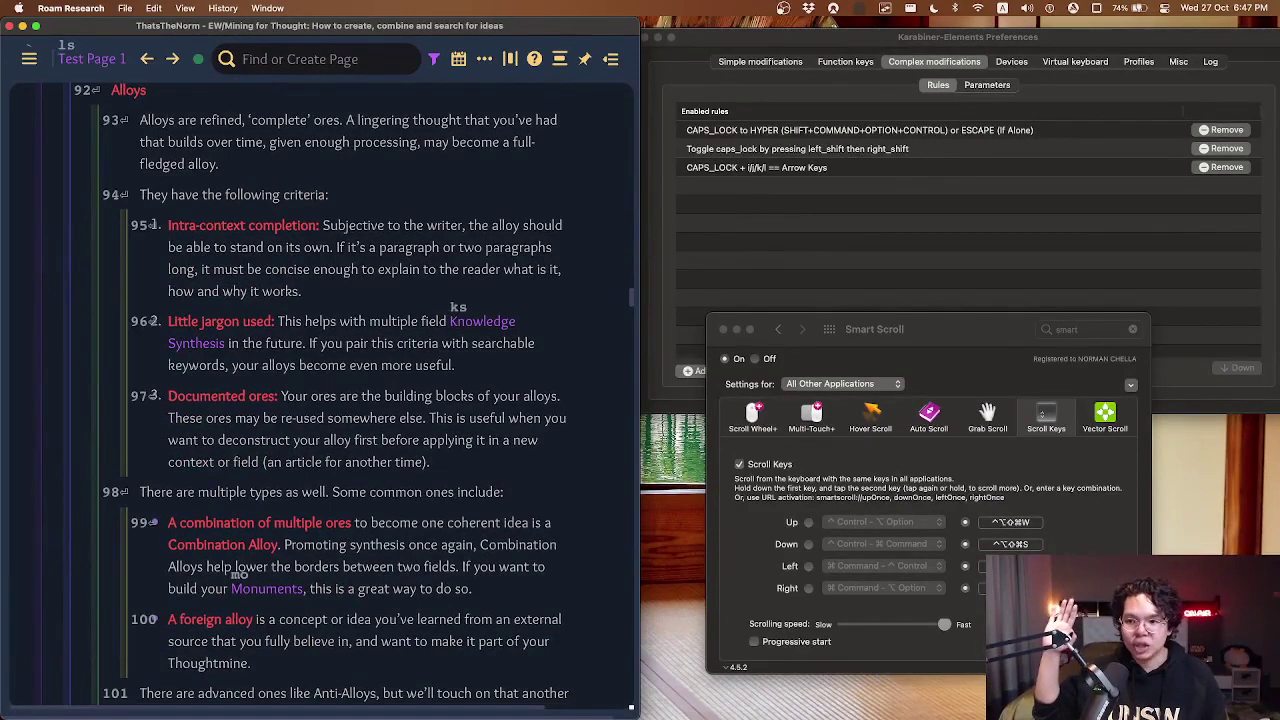
{"action": "key", "text": "9"}
{"action": "key", "text": "3"}
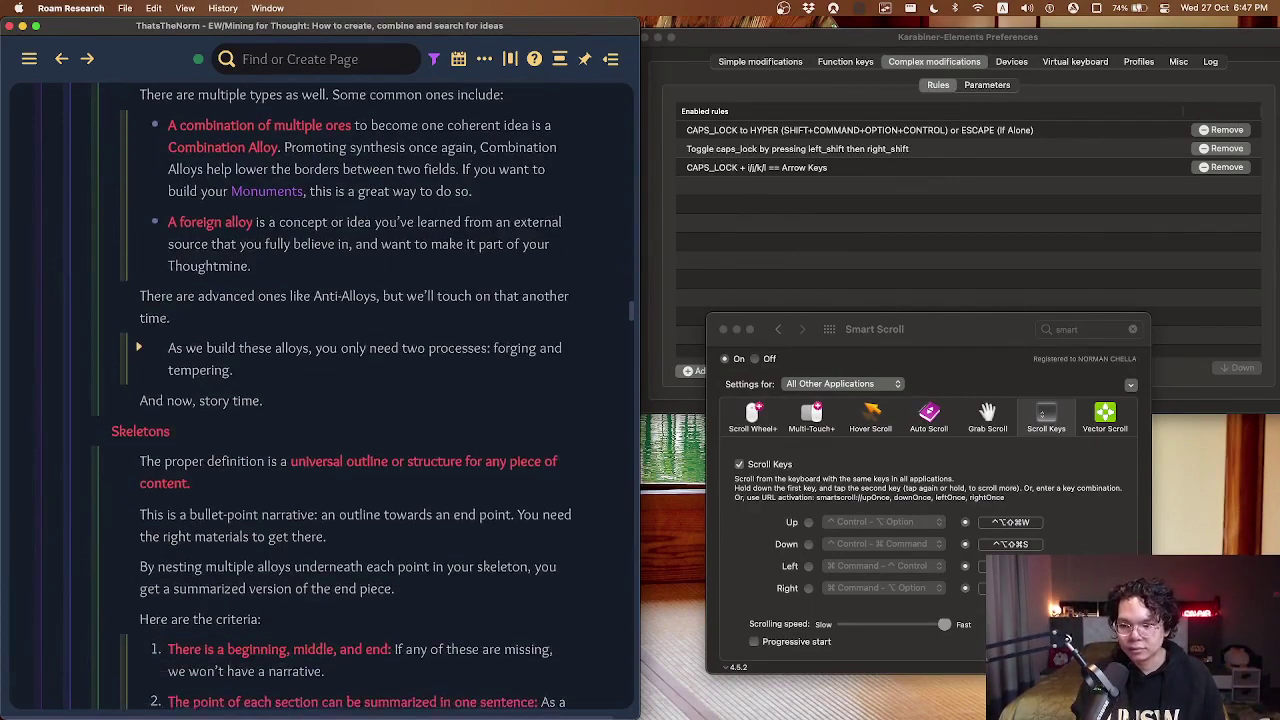
Scroll through the article with the Smart Scroll keys and use Deep Jump Nav to jump to the Alloys heading.
{"action": "key", "text": "Escape"}
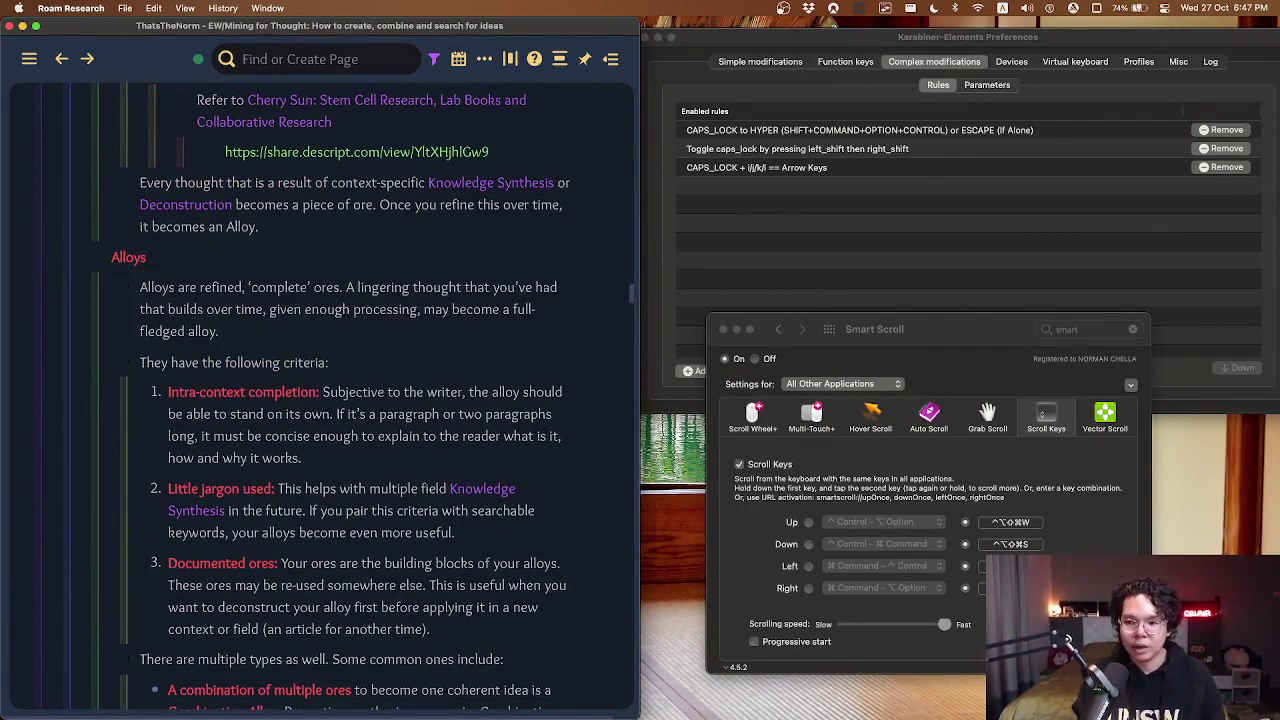
{"action": "key", "text": "f"}
{"action": "scroll", "coordinate": [340, 400], "scroll_direction": "down", "scroll_amount": 10}
{"action": "scroll", "coordinate": [380, 400], "scroll_direction": "down", "scroll_amount": 5}
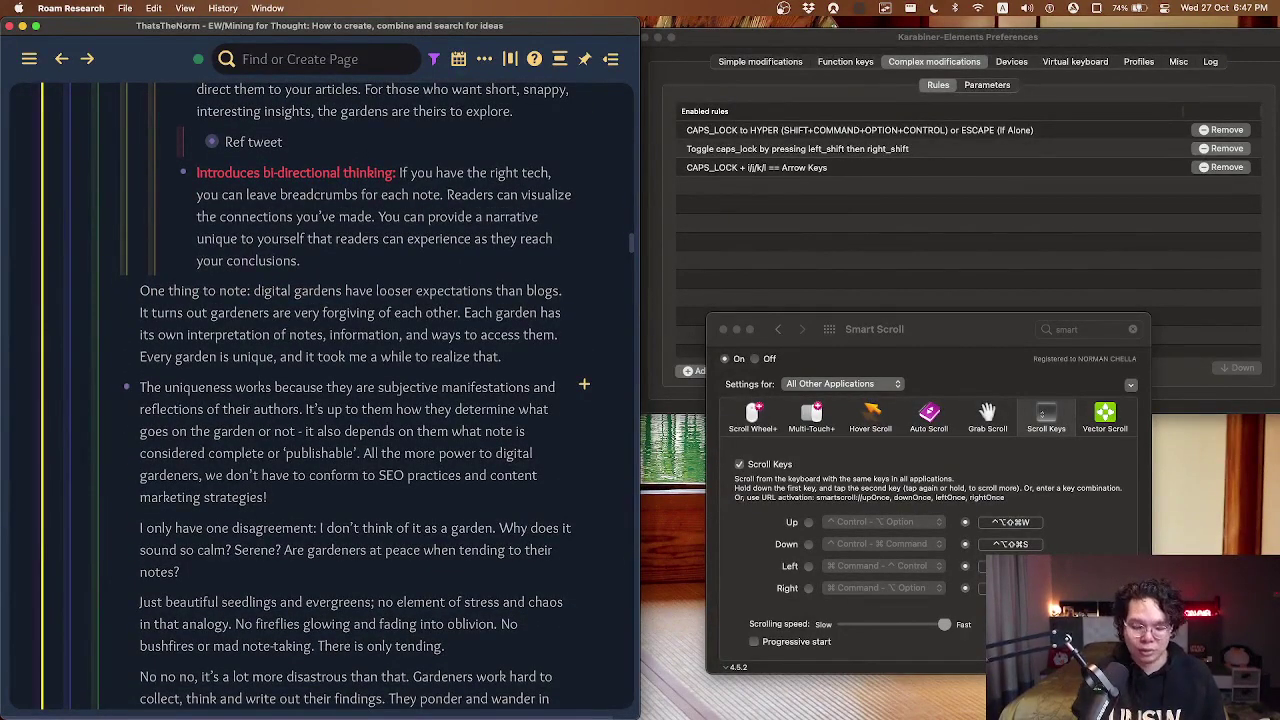
{"action": "scroll", "coordinate": [584, 384], "scroll_direction": "down", "scroll_amount": 15}
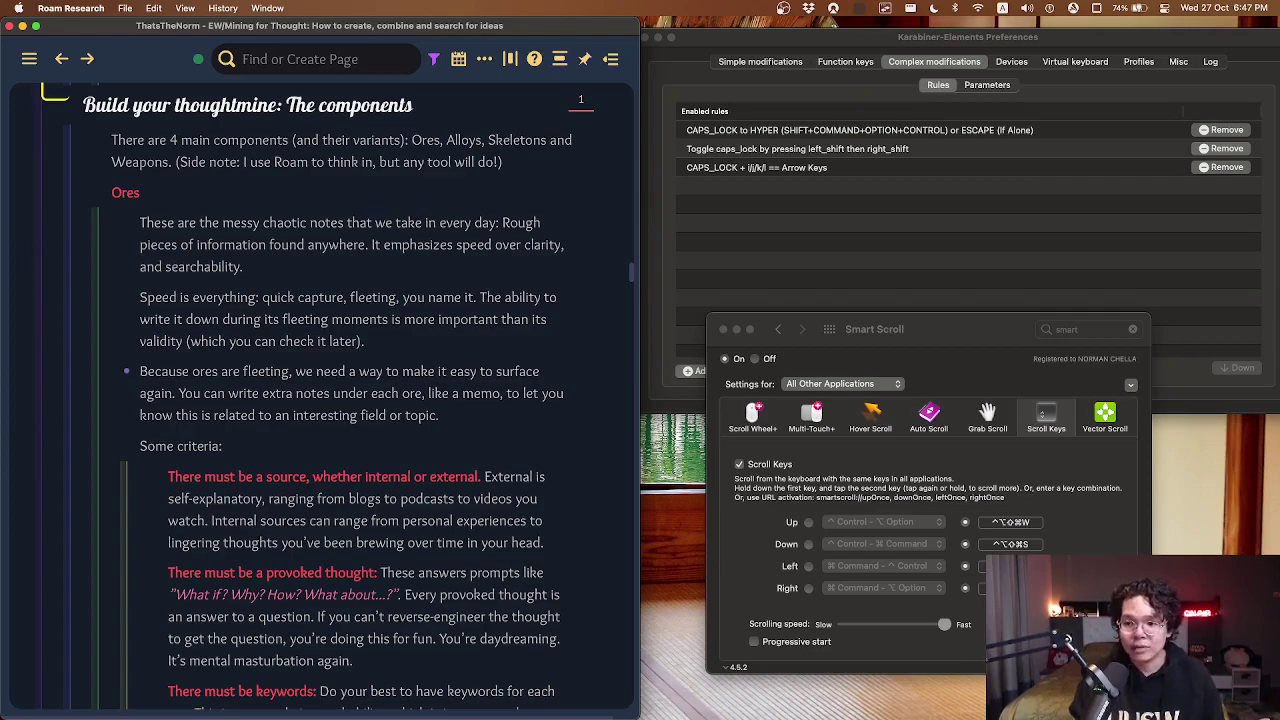
{"action": "key", "text": "ctrl+alt+super+s"}
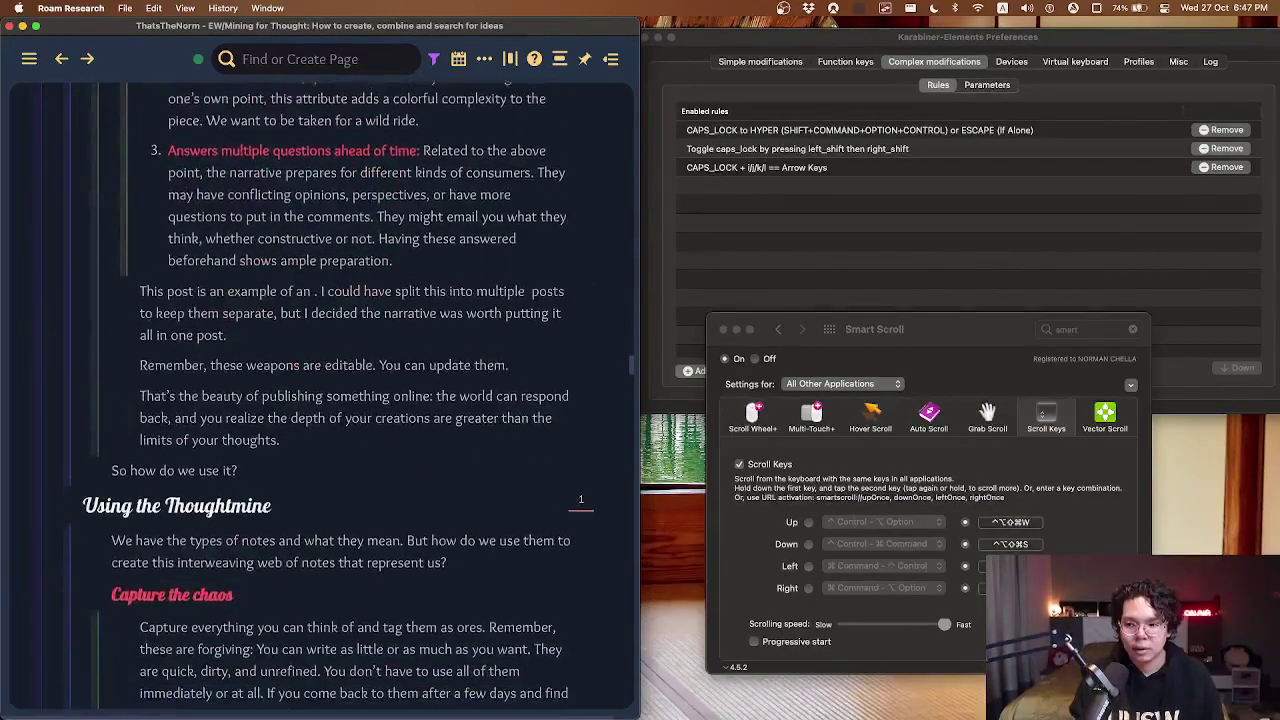
{"action": "key", "text": "ctrl+alt+super+w"}
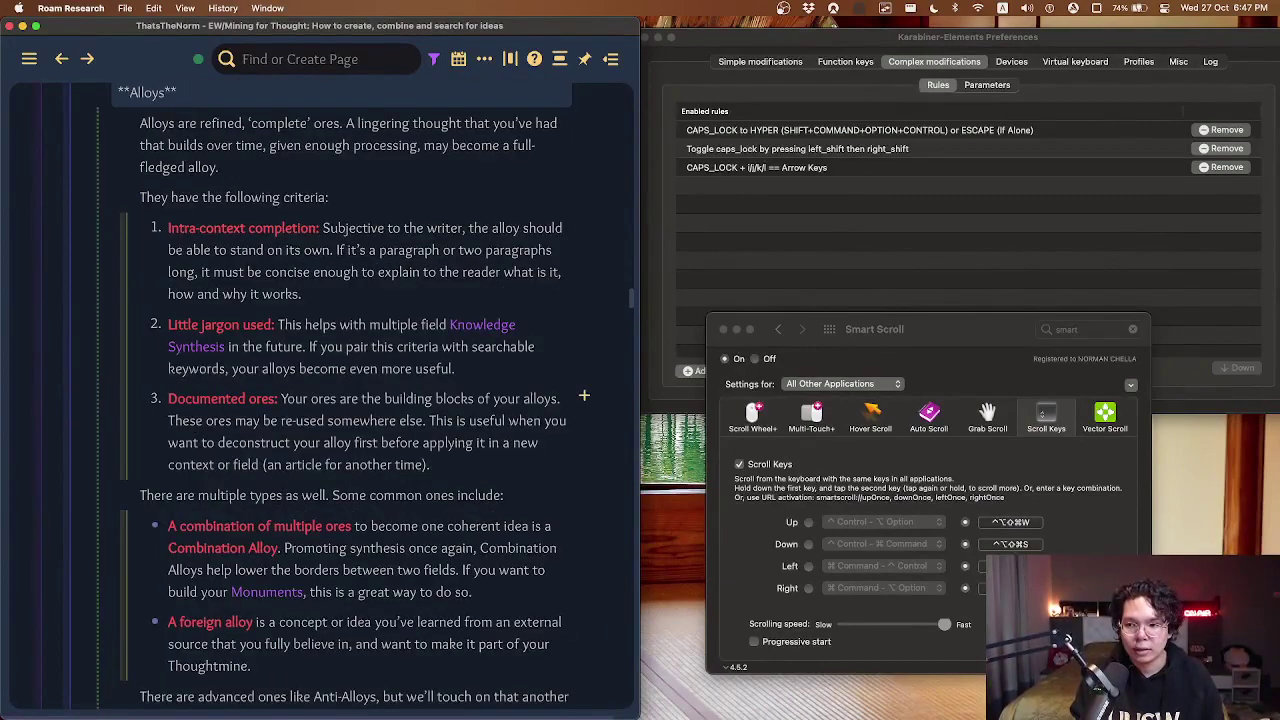
Jump to the Thinking Rationale block further down the article, then to the "Status:: Published" block below the page title.
{"action": "key", "text": "ctrl+alt+super+s"}
{"action": "key", "text": "ctrl+alt+super+w"}
{"action": "key", "text": "ctrl+alt+super+s"}
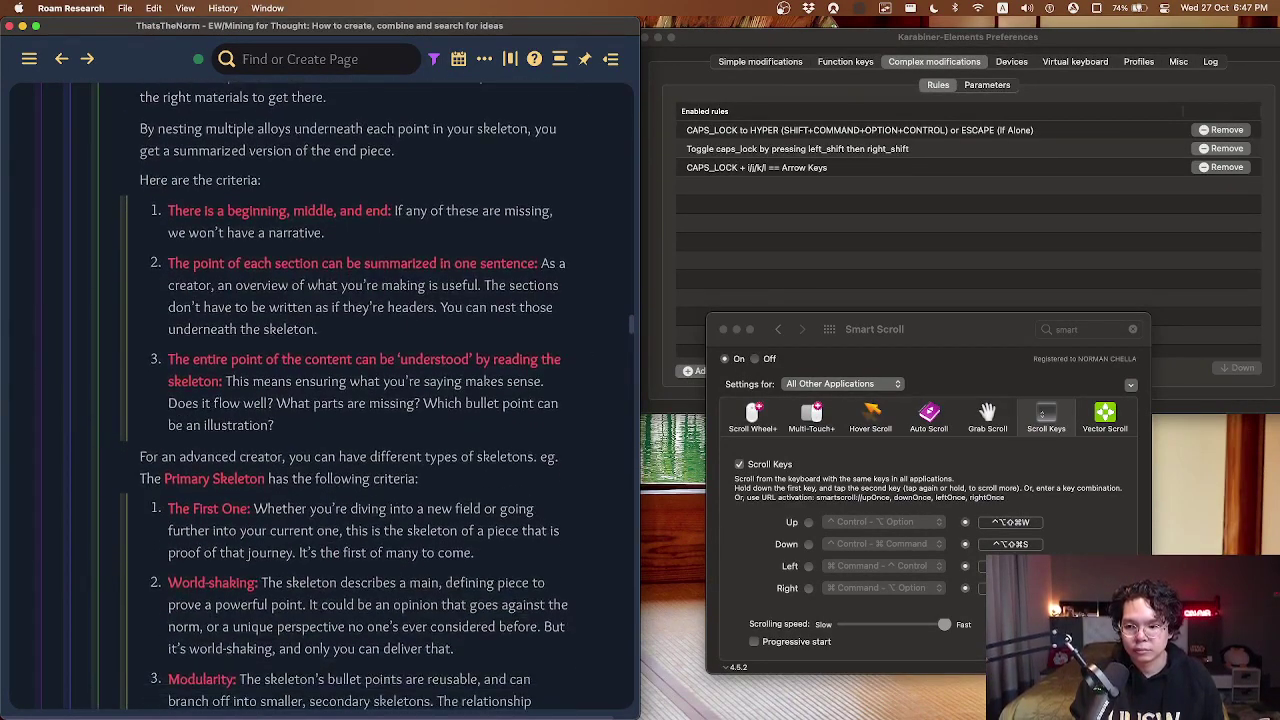
{"action": "key", "text": "ctrl+alt+super+s"}
{"action": "key", "text": "ctrl+alt+super+w"}
{"action": "key", "text": "ctrl+alt+super+w"}
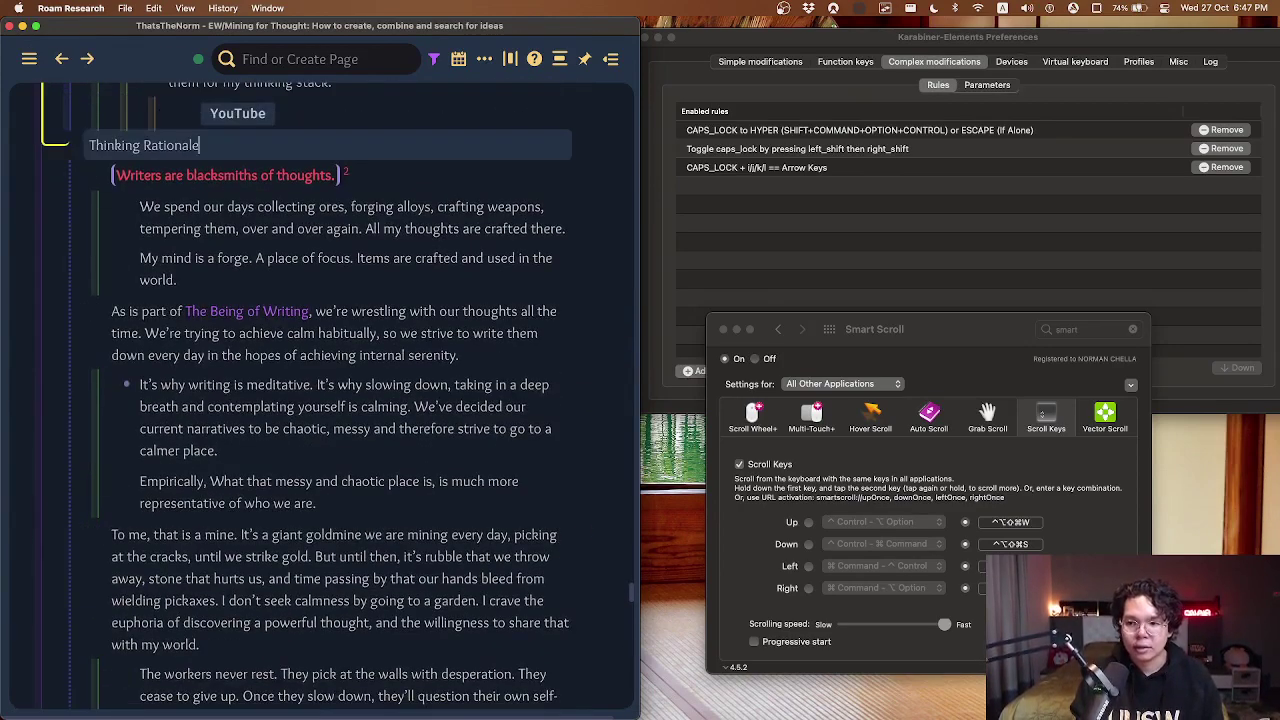
{"action": "key", "text": "ctrl+alt+super+s"}
{"action": "key", "text": "ctrl+alt+super+w"}
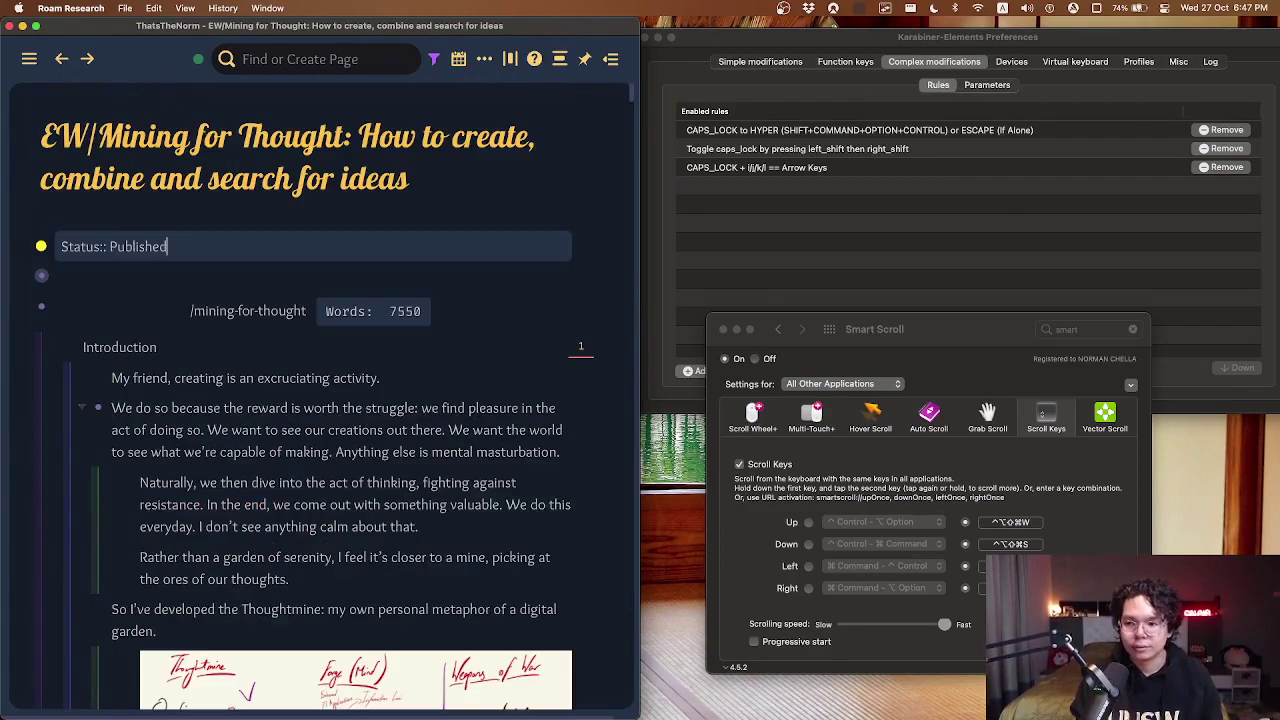
Scroll down the article and use Deep Jump Nav to jump to the Tagging system heading, hint 39.
{"action": "key", "text": "ctrl+alt+super+s"}
{"action": "key", "text": "ctrl+alt+super+s"}
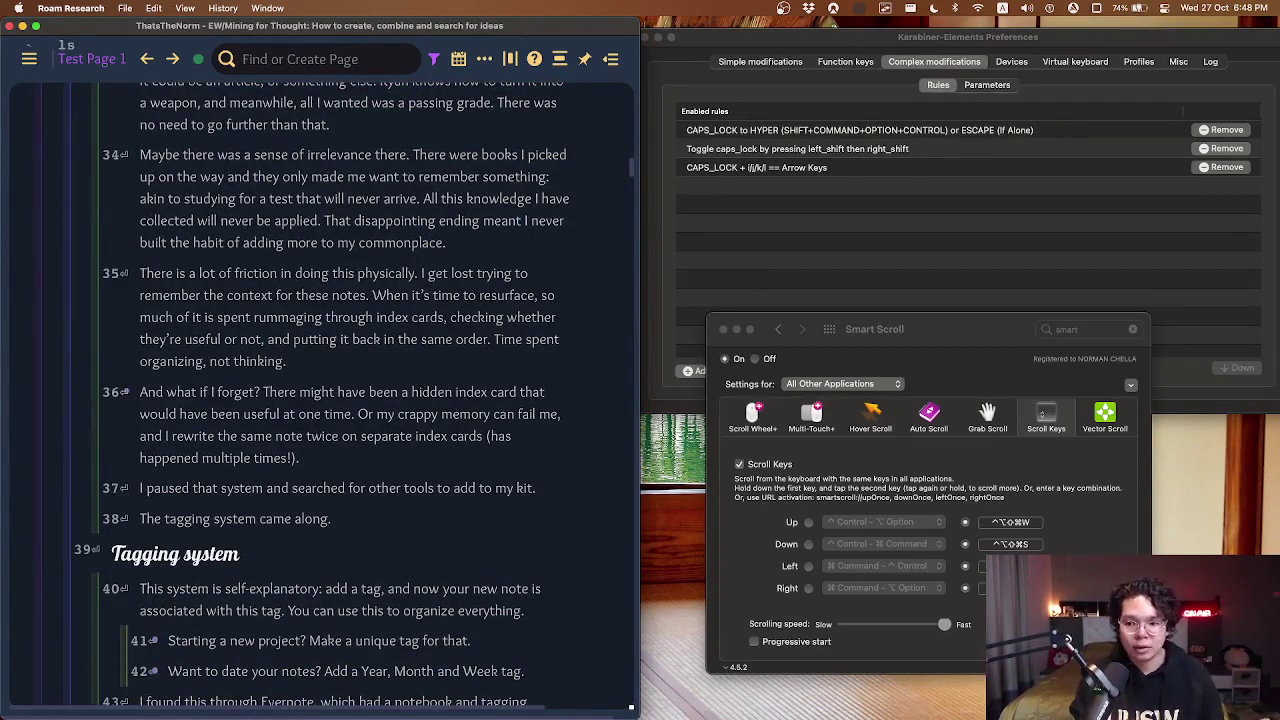
{"action": "key", "text": "3"}
{"action": "key", "text": "9"}
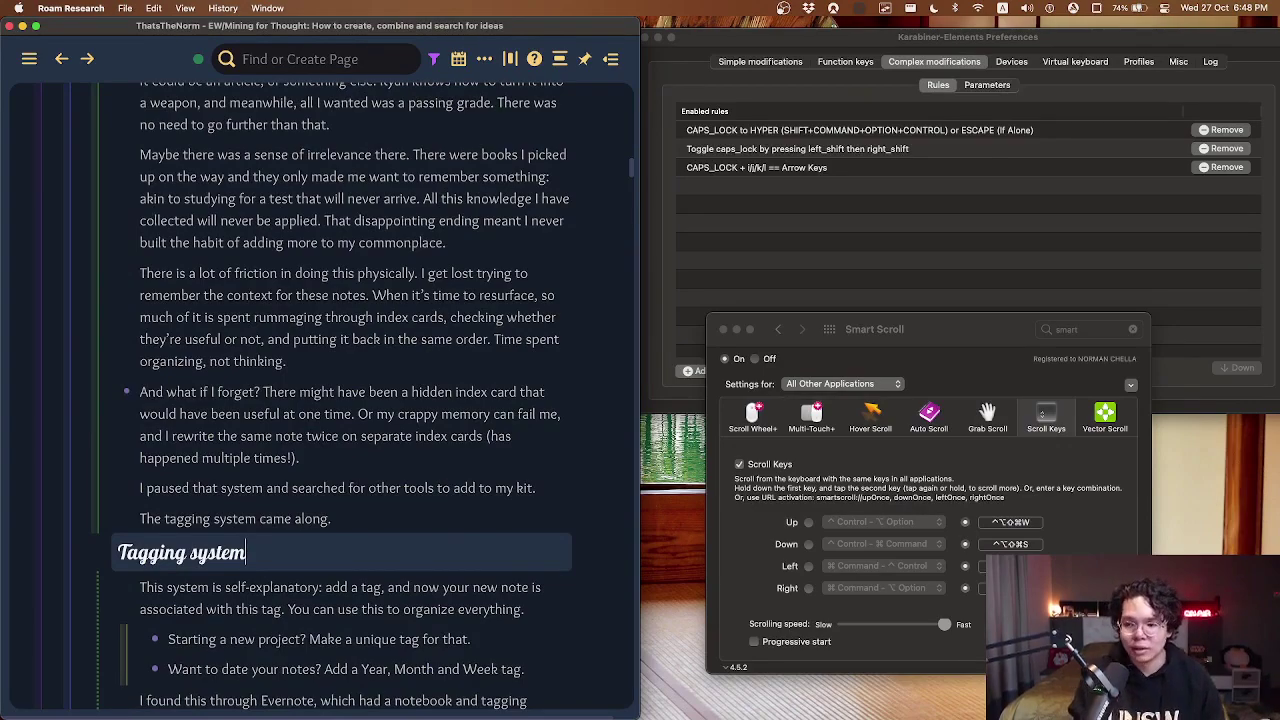
Insert a new first block under the Digital Garden heading with the filler text "aohsduoifhaosidhjfoiuasjhdofiajsoidfasdf" and leave editing.
{"action": "scroll", "coordinate": [346, 400], "scroll_direction": "down", "scroll_amount": 10}
{"action": "scroll", "coordinate": [346, 400], "scroll_direction": "down", "scroll_amount": 2}
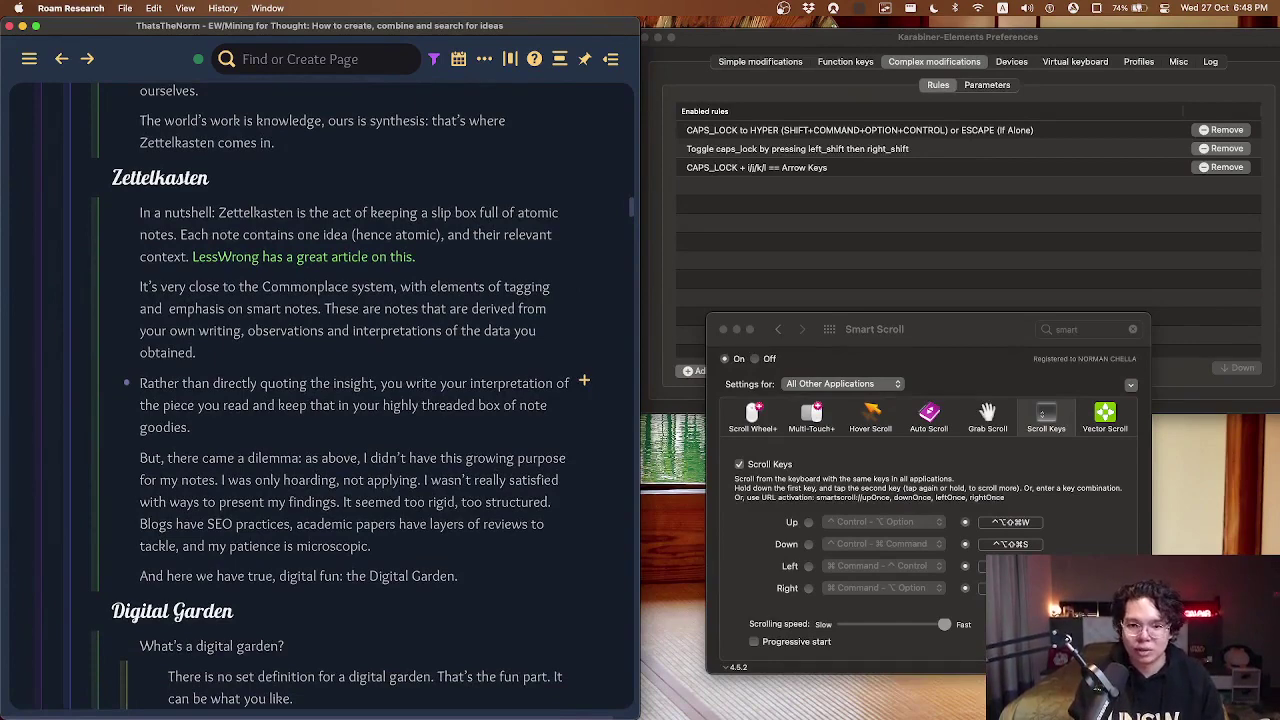
{"action": "scroll", "coordinate": [346, 400], "scroll_direction": "down", "scroll_amount": 8}
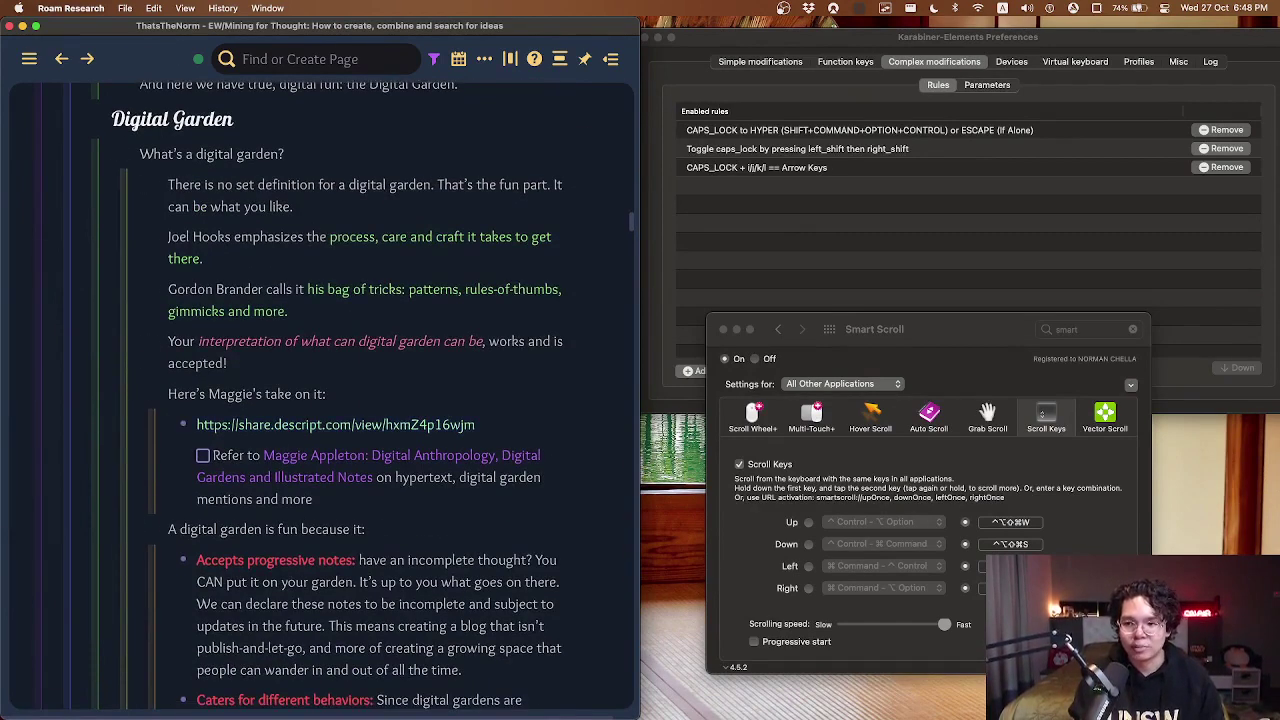
{"action": "key", "text": "f"}
{"action": "key", "text": "Escape"}
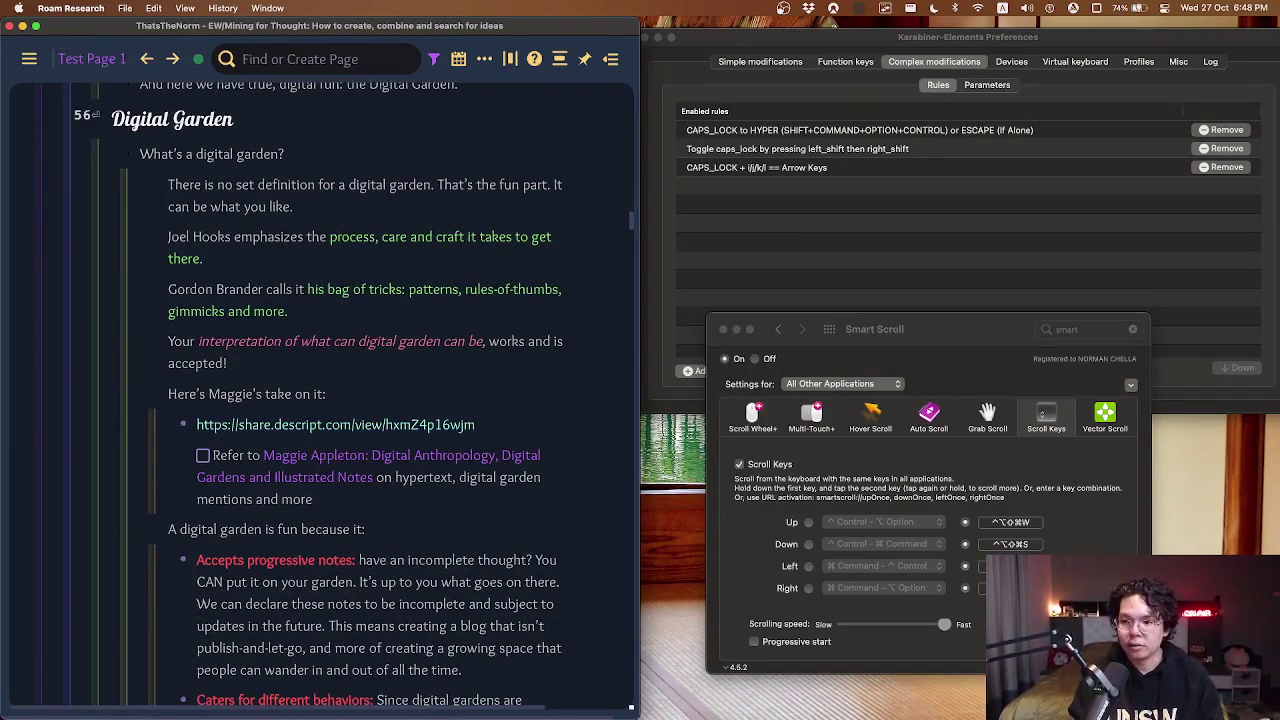
{"action": "key", "text": "o"}
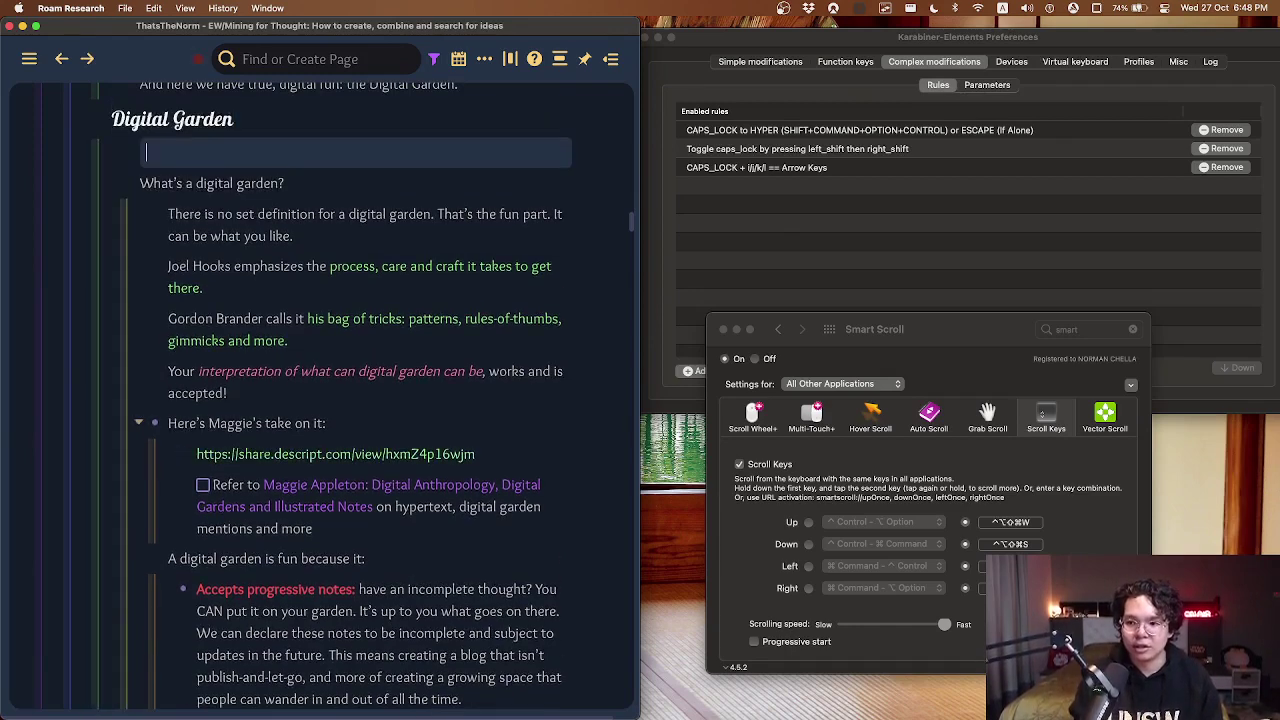
{"action": "type", "text": "W"}
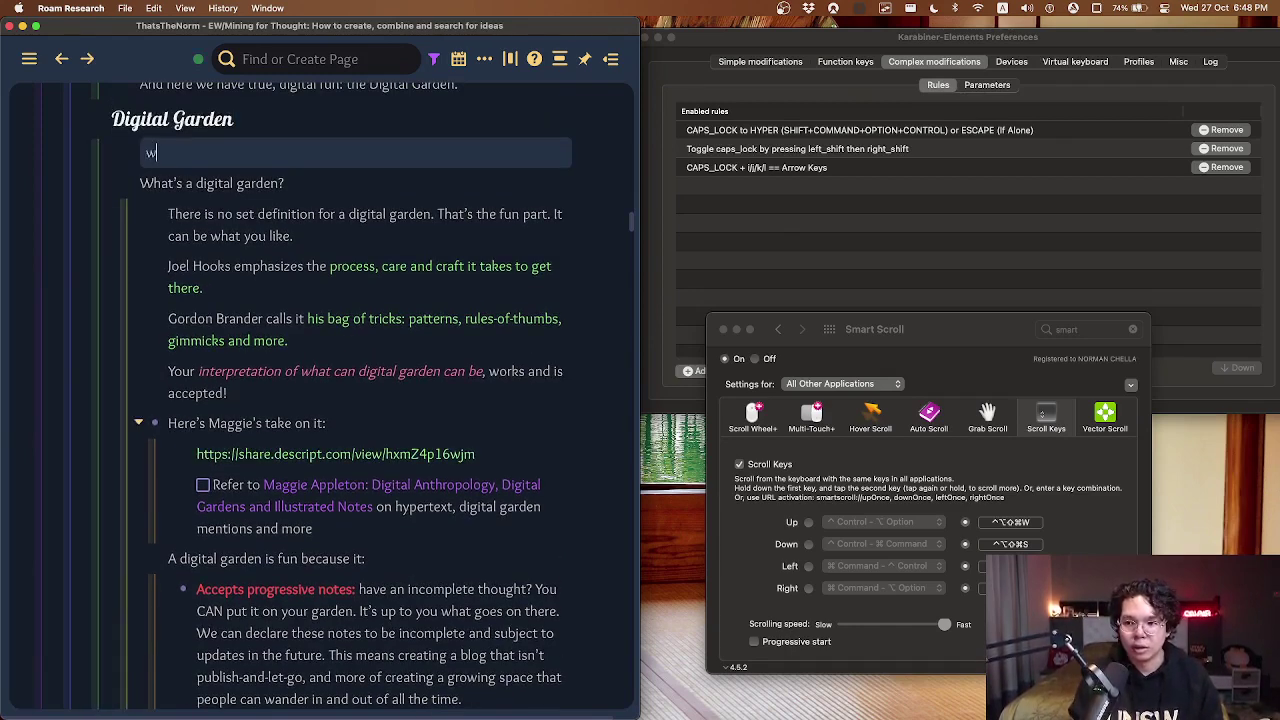
{"action": "key", "text": "BackSpace"}
{"action": "type", "text": "aohsduoifhaosidhjfoiuasjhdofiajsoidf"}
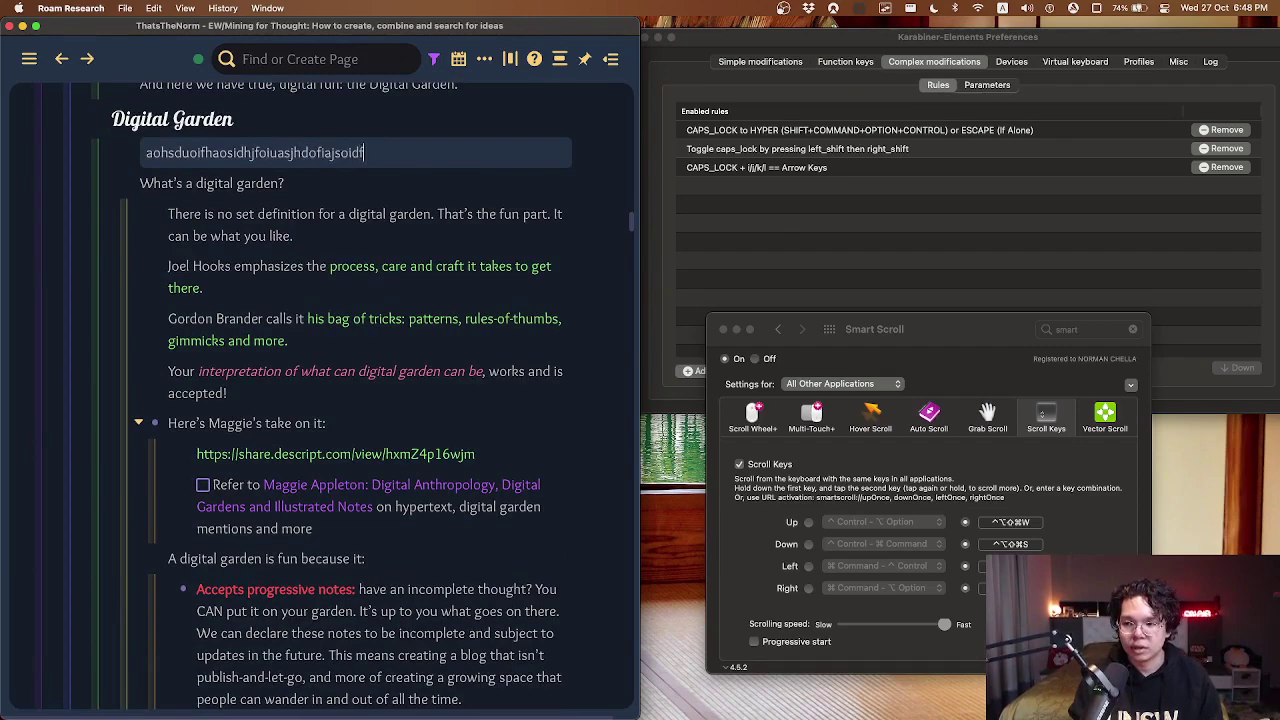
{"action": "type", "text": "asdf"}
{"action": "key", "text": "Escape"}
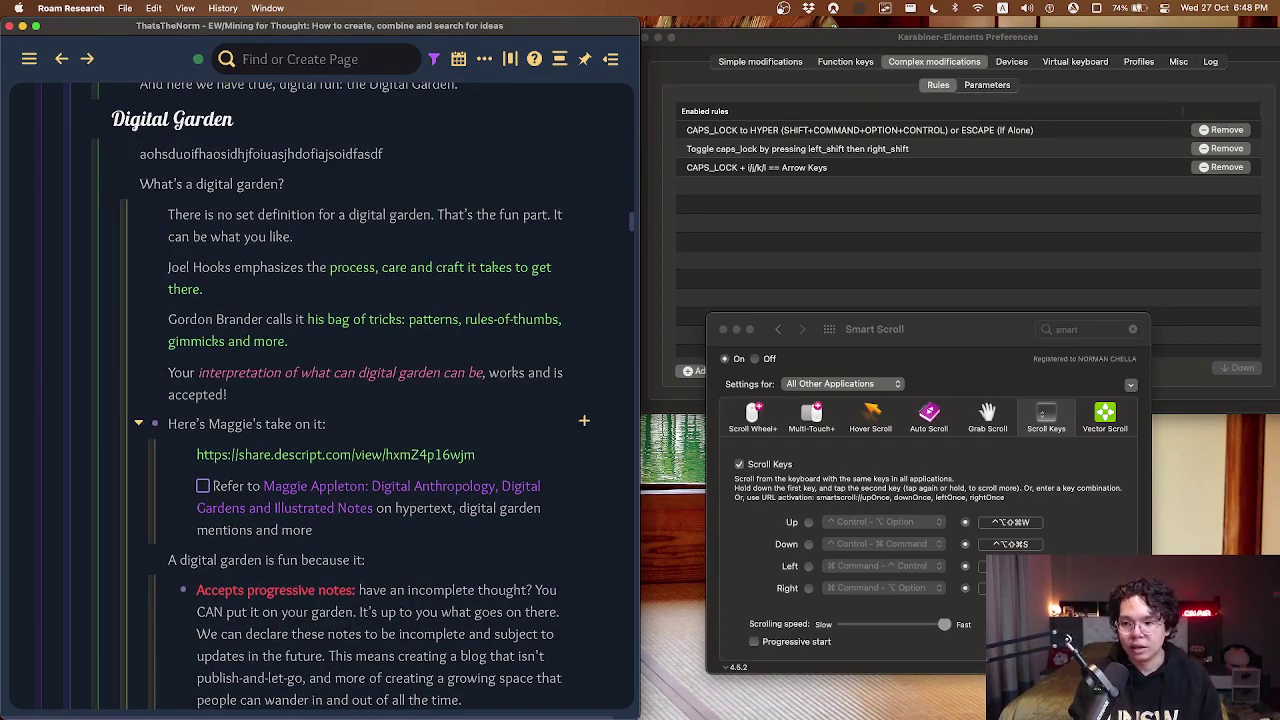
Jump to the "I only have one disagreement" block and add a child block reading "This is an extension of the previous point etc.".
{"action": "scroll", "coordinate": [584, 421], "scroll_direction": "down", "scroll_amount": 15}
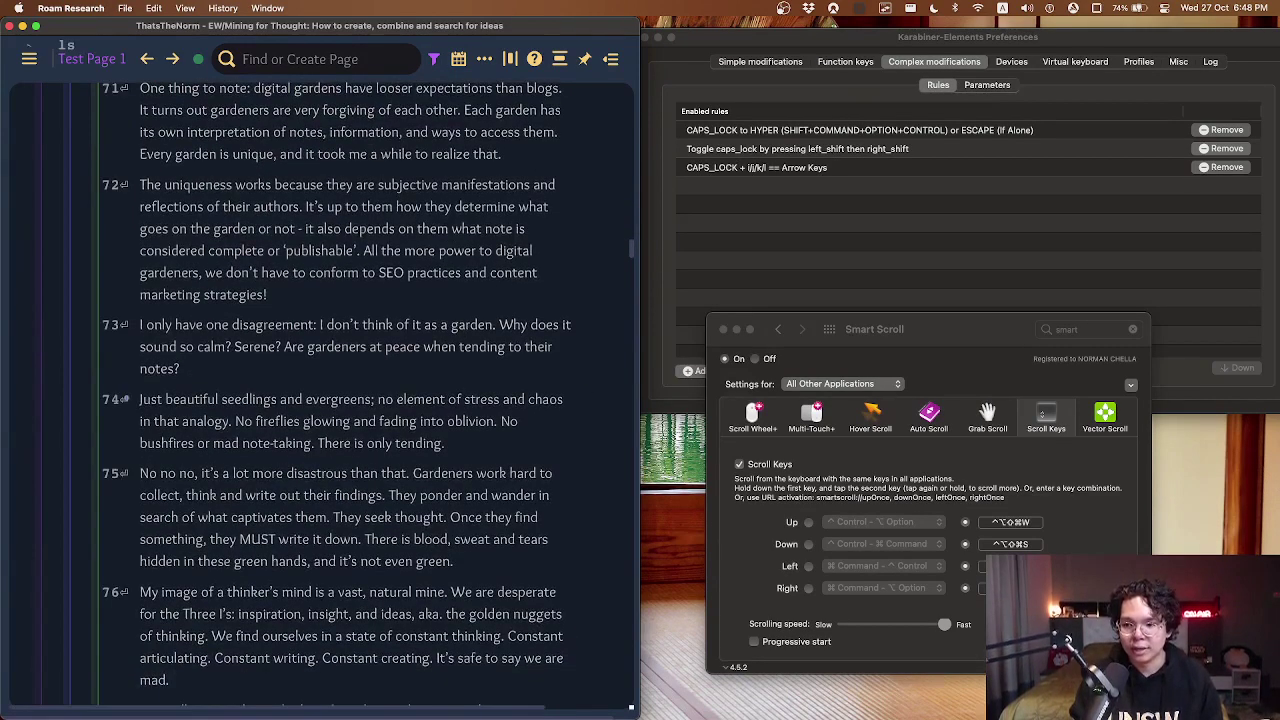
{"action": "key", "text": "7"}
{"action": "key", "text": "3"}
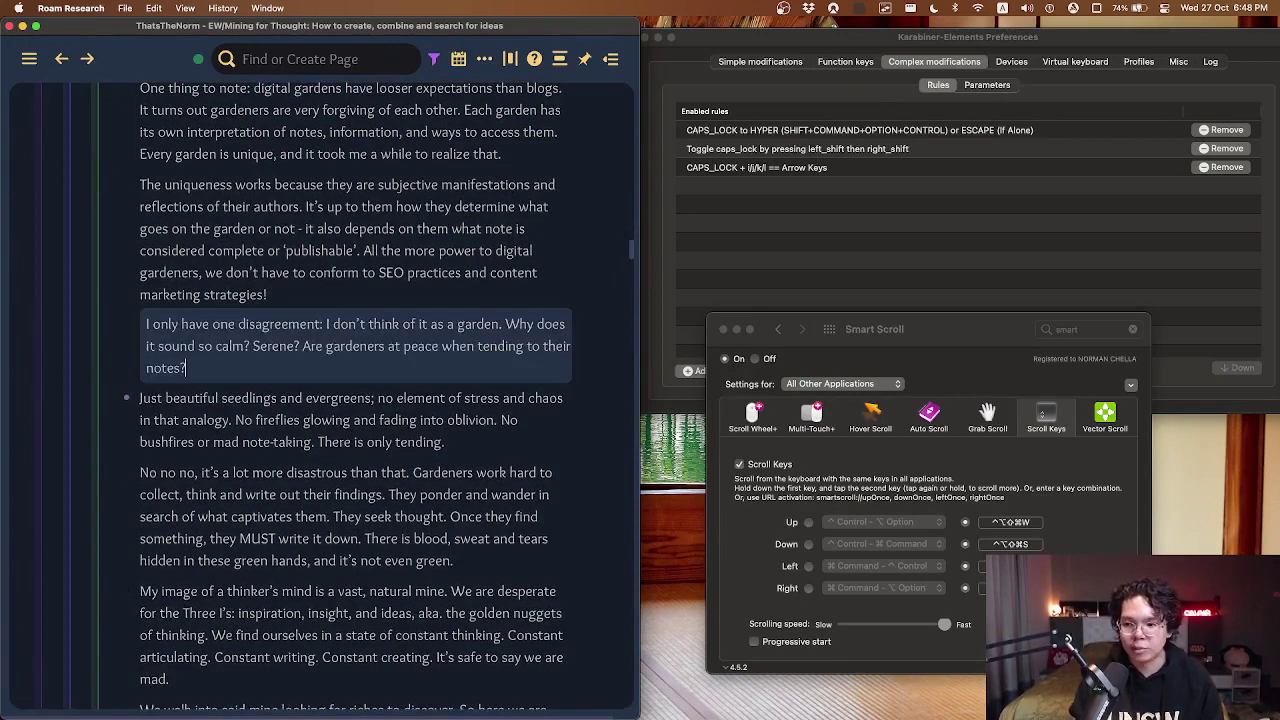
{"action": "key", "text": "o"}
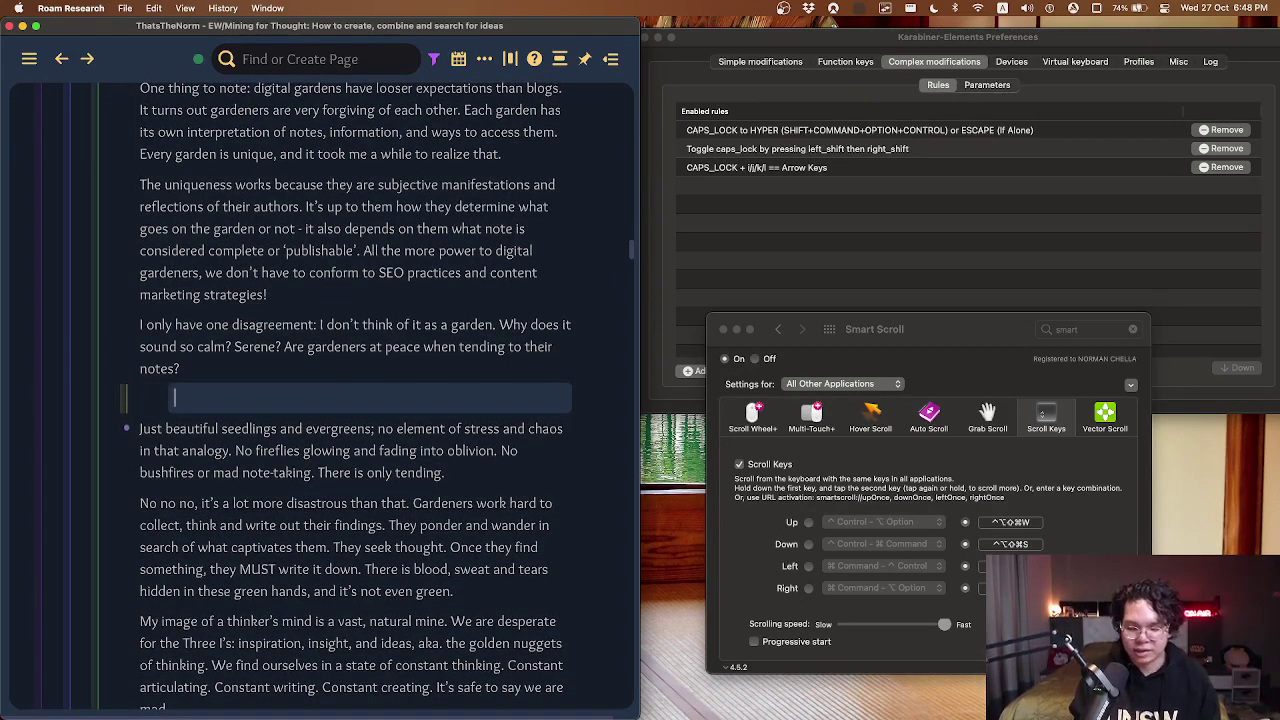
{"action": "type", "text": "This is an extensio nof the"}
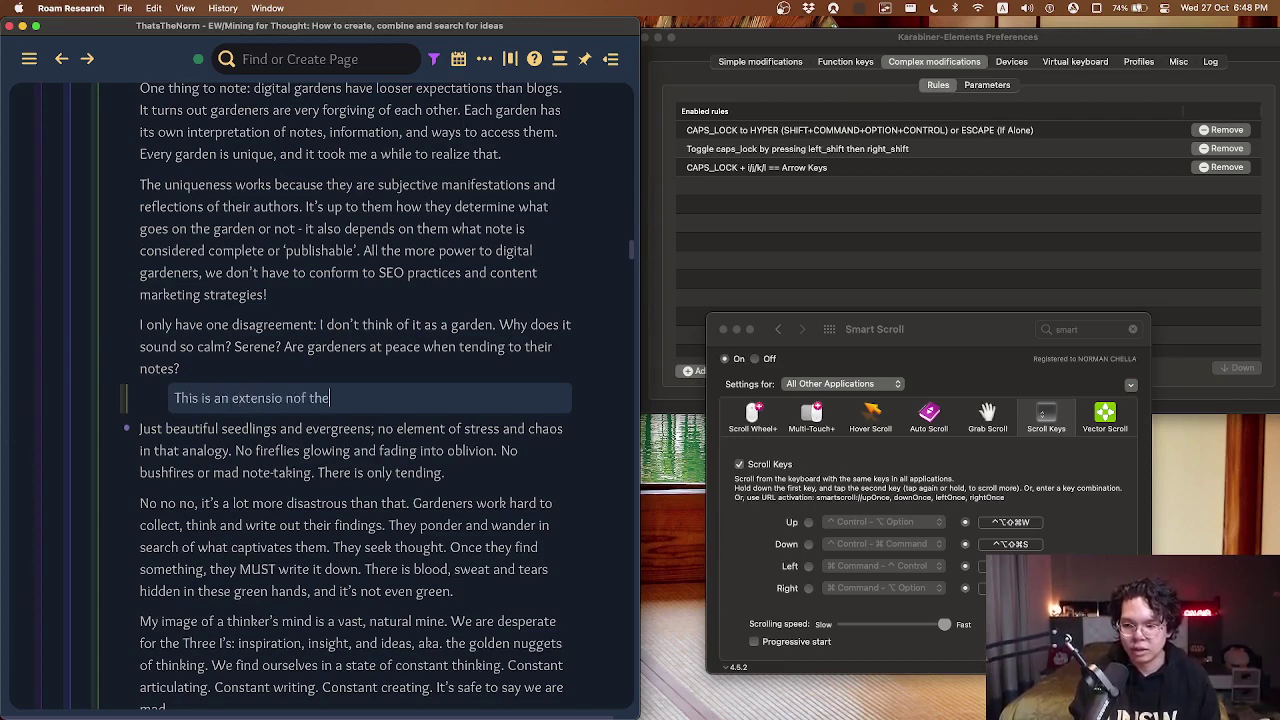
{"action": "key", "text": "BackSpace"}
{"action": "key", "text": "BackSpace"}
{"action": "key", "text": "BackSpace"}
{"action": "key", "text": "BackSpace"}
{"action": "key", "text": "BackSpace"}
{"action": "key", "text": "BackSpace"}
{"action": "key", "text": "BackSpace"}
{"action": "key", "text": "BackSpace"}
{"action": "type", "text": "n of the previo"}
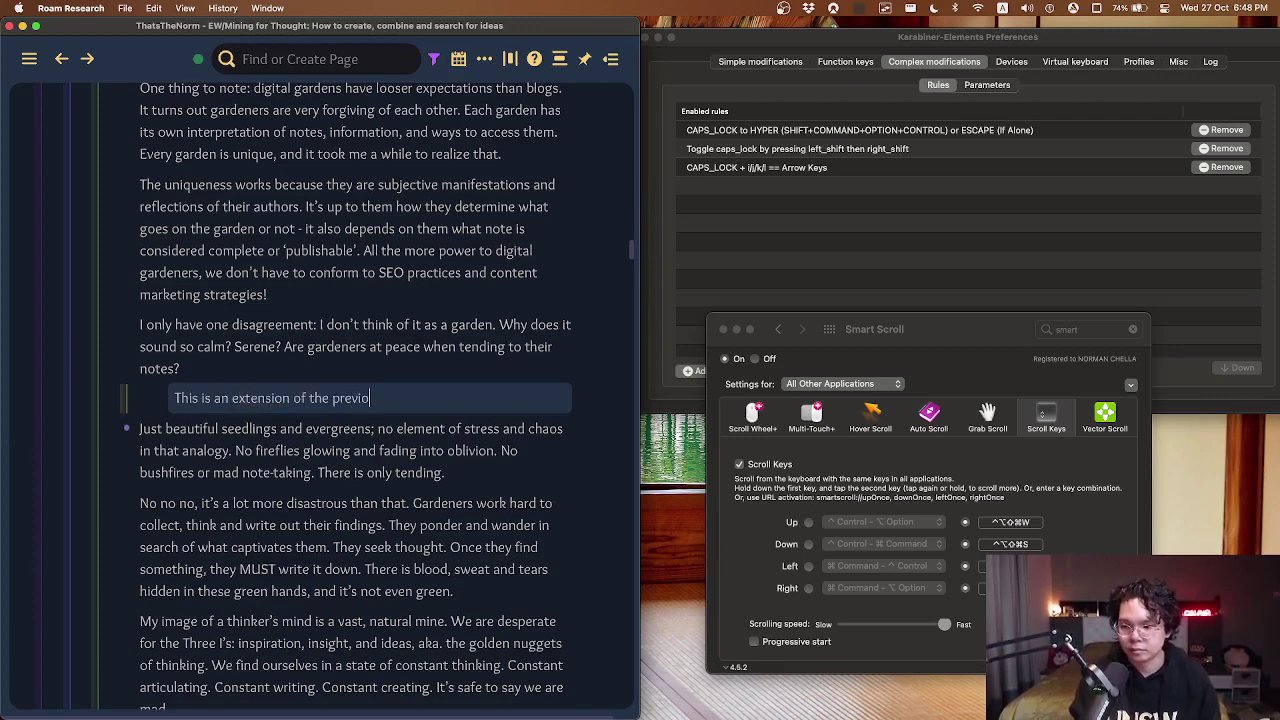
{"action": "type", "text": "us point etc."}
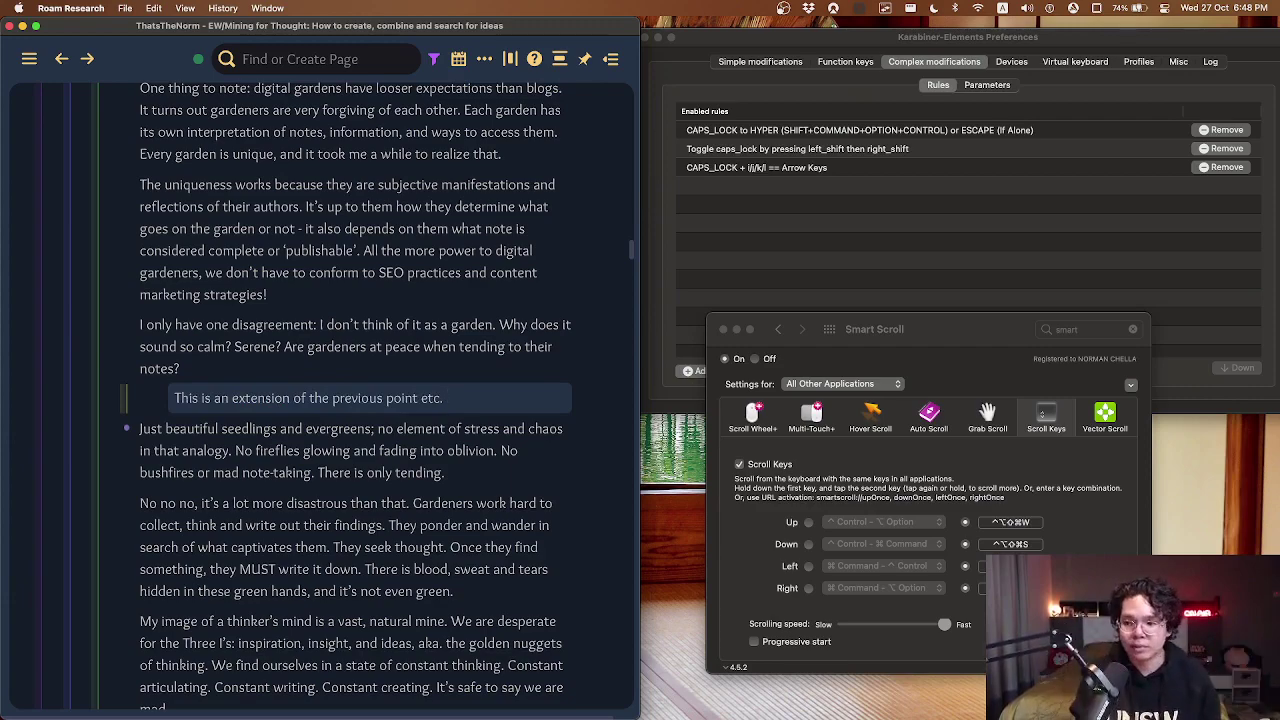
Delete the child block with its text under the "I only have one disagreement" block.
{"action": "key", "text": "super+a"}
{"action": "key", "text": "BackSpace"}
{"action": "key", "text": "BackSpace"}
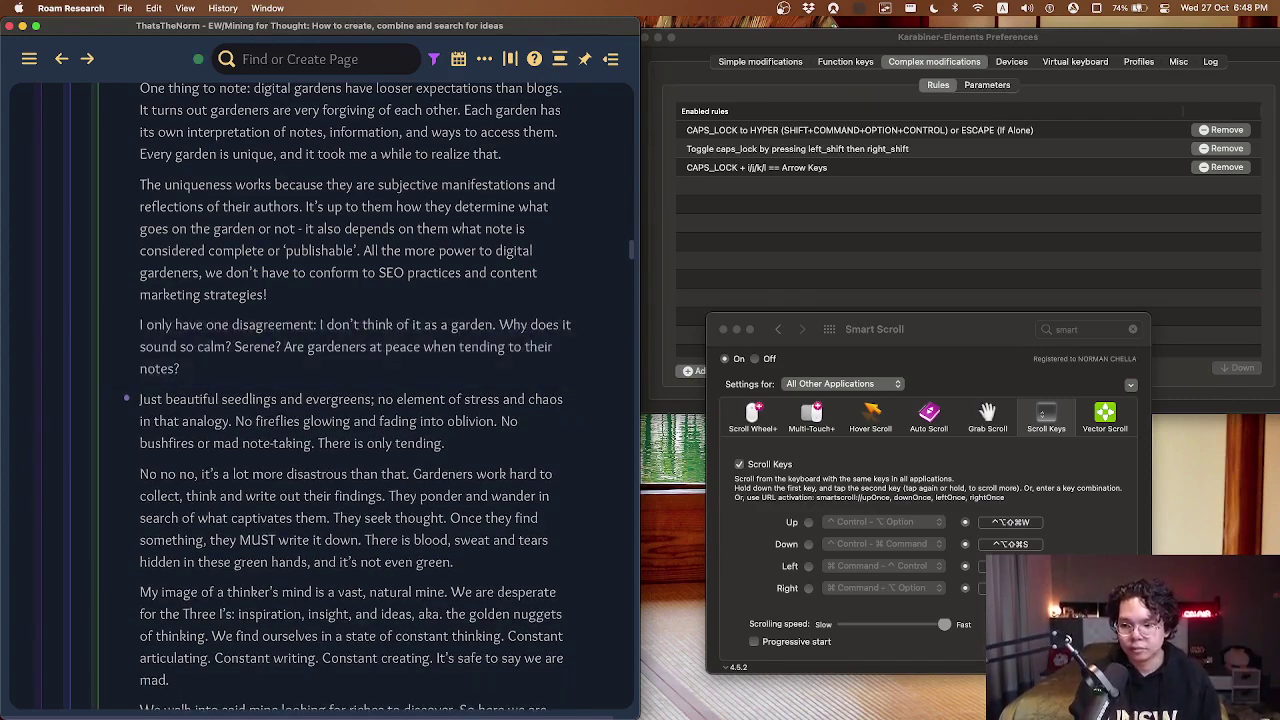
Jump to the filler text block under the Digital Garden heading, clear its text and delete the block.
{"action": "scroll", "coordinate": [340, 400], "scroll_direction": "up", "scroll_amount": 10}
{"action": "key", "text": "Escape"}
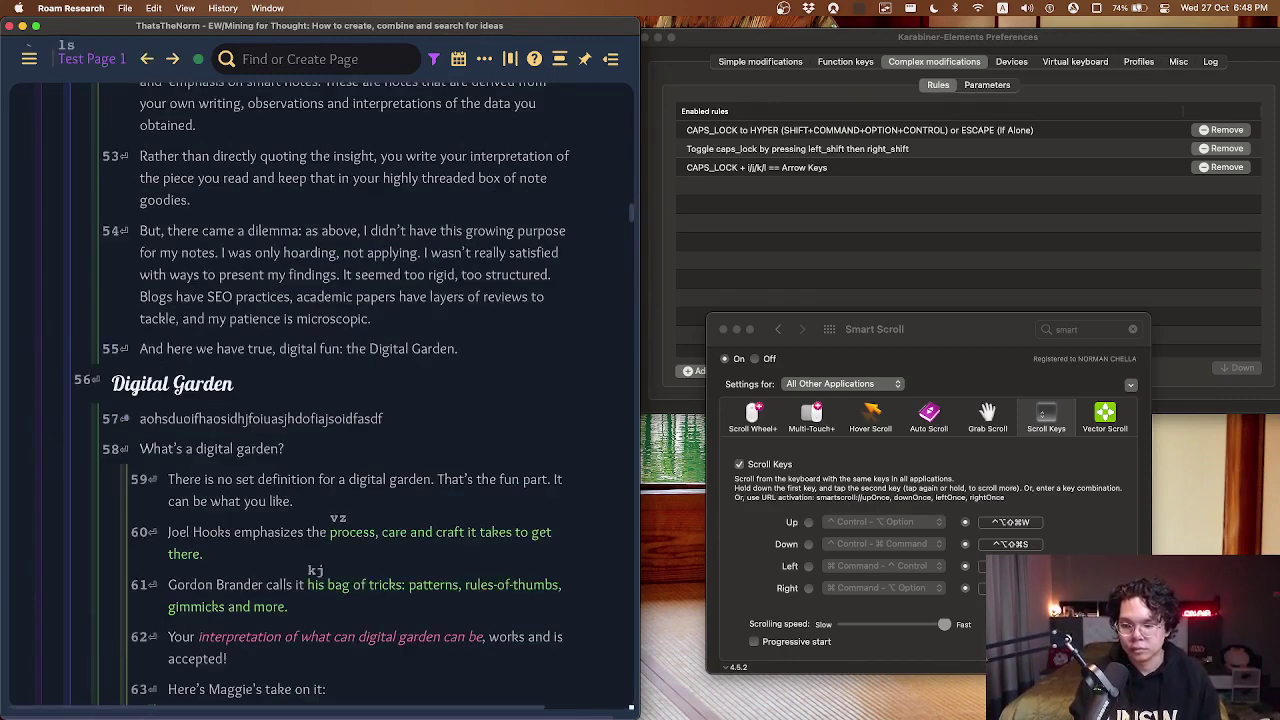
{"action": "key", "text": "i"}
{"action": "key", "text": "super+a"}
{"action": "key", "text": "BackSpace"}
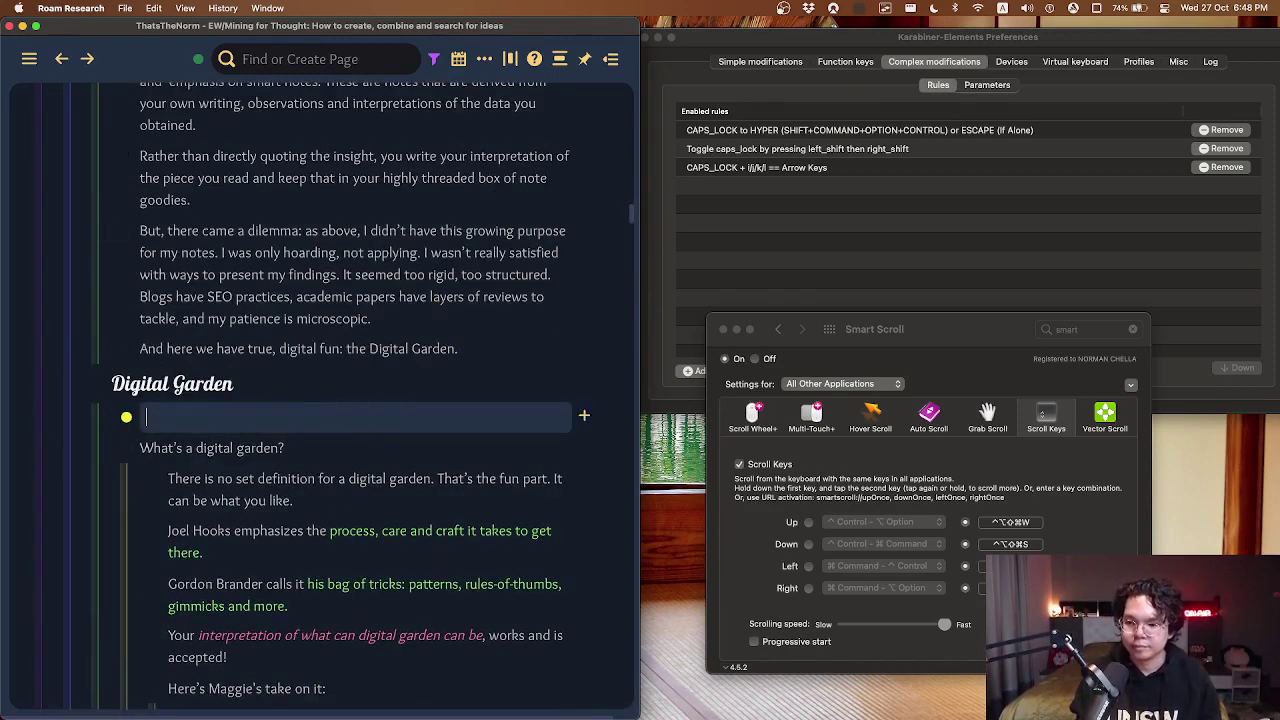
{"action": "key", "text": "BackSpace"}
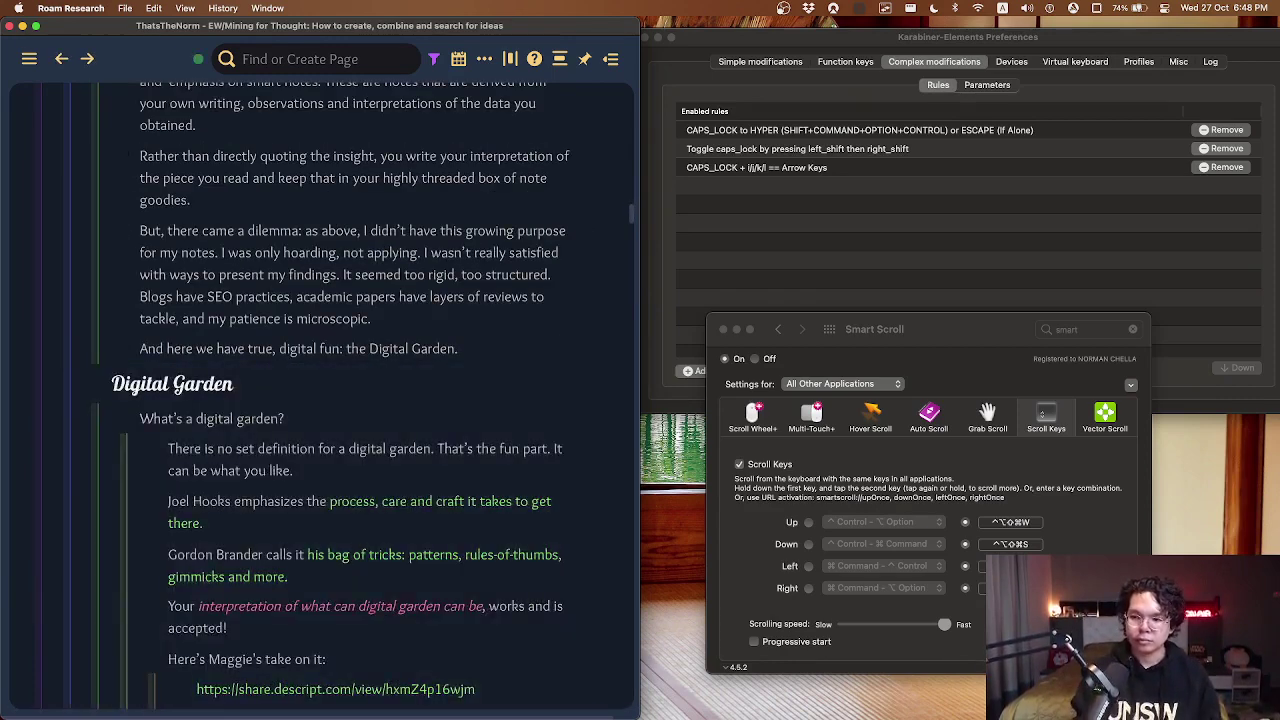
Return to the article's title, switch to Karabiner-Elements and select the rule that maps CAPS_LOCK combinations to the Arrow Keys.
{"action": "scroll", "coordinate": [584, 361], "scroll_direction": "up", "scroll_amount": 3}
{"action": "scroll", "coordinate": [584, 361], "scroll_direction": "up", "scroll_amount": 15}
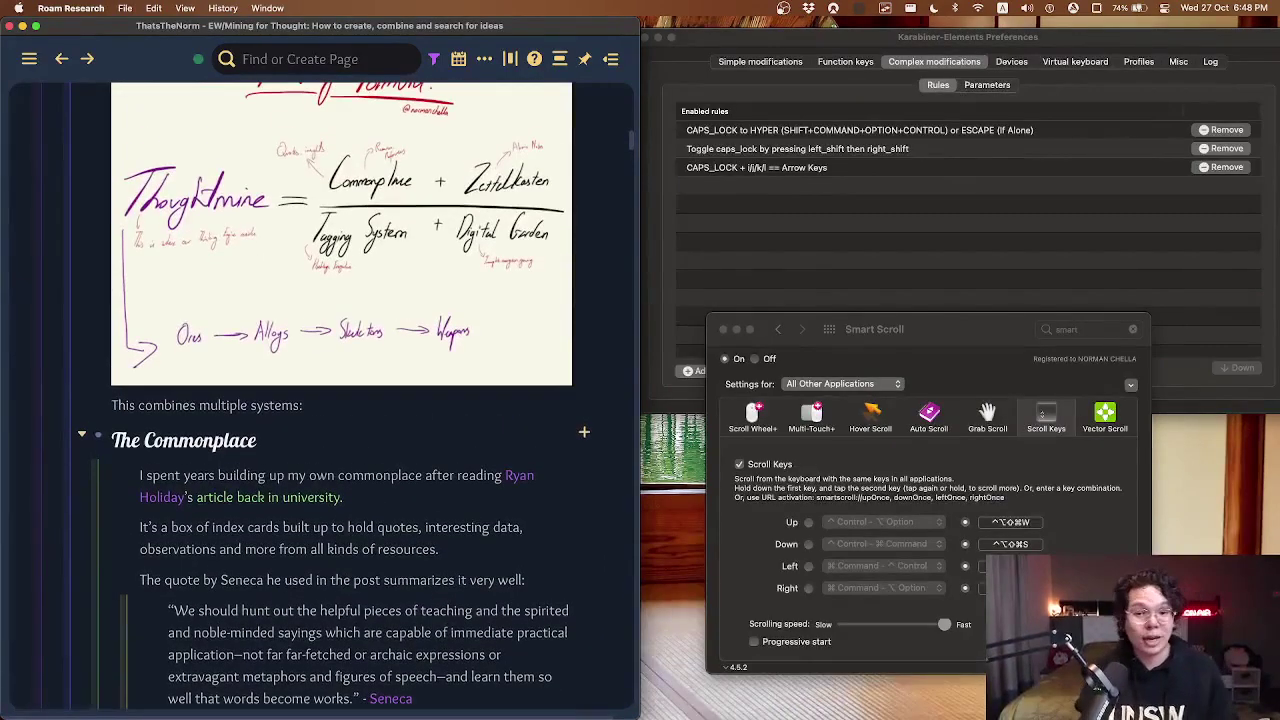
{"action": "scroll", "coordinate": [584, 402], "scroll_direction": "up", "scroll_amount": 20}
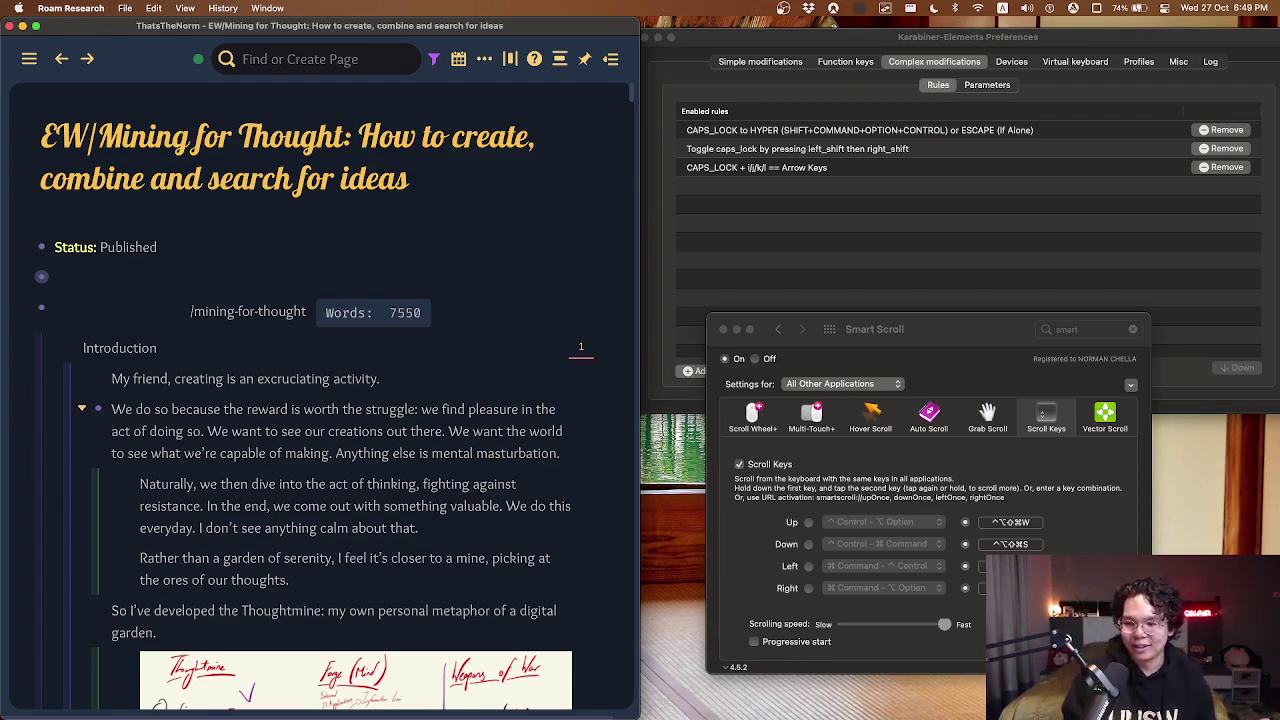
{"action": "left_click", "coordinate": [717, 155]}
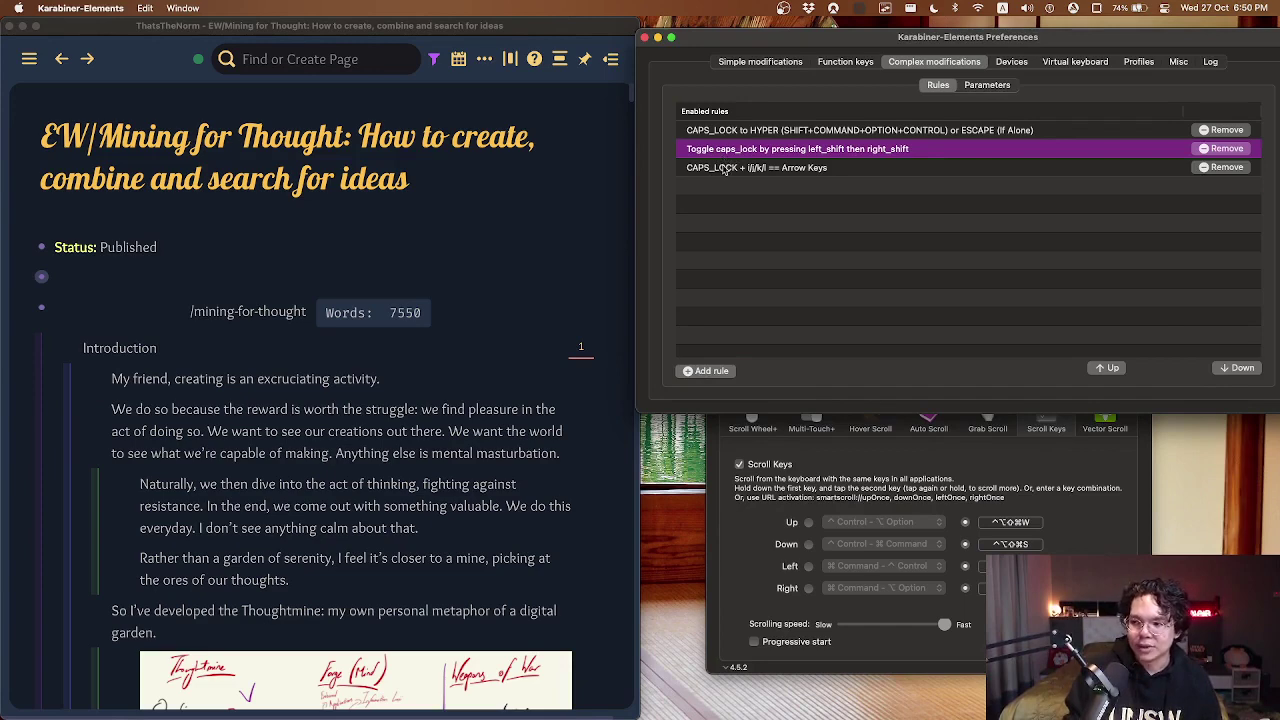
{"action": "left_click", "coordinate": [725, 170]}
Switch to Roam Research, place the cursor in the "We do so because" block, and move it between neighbouring blocks up to Introduction.
{"action": "left_click", "coordinate": [394, 428]}
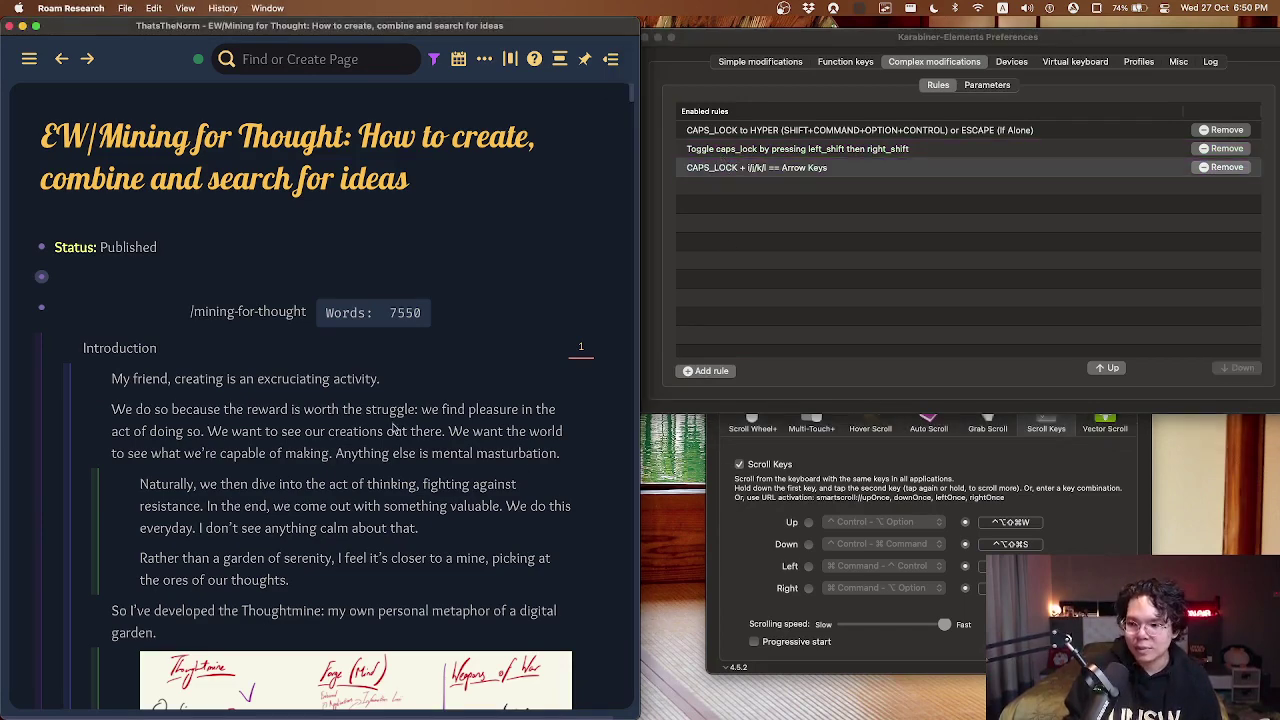
{"action": "key", "text": "Escape"}
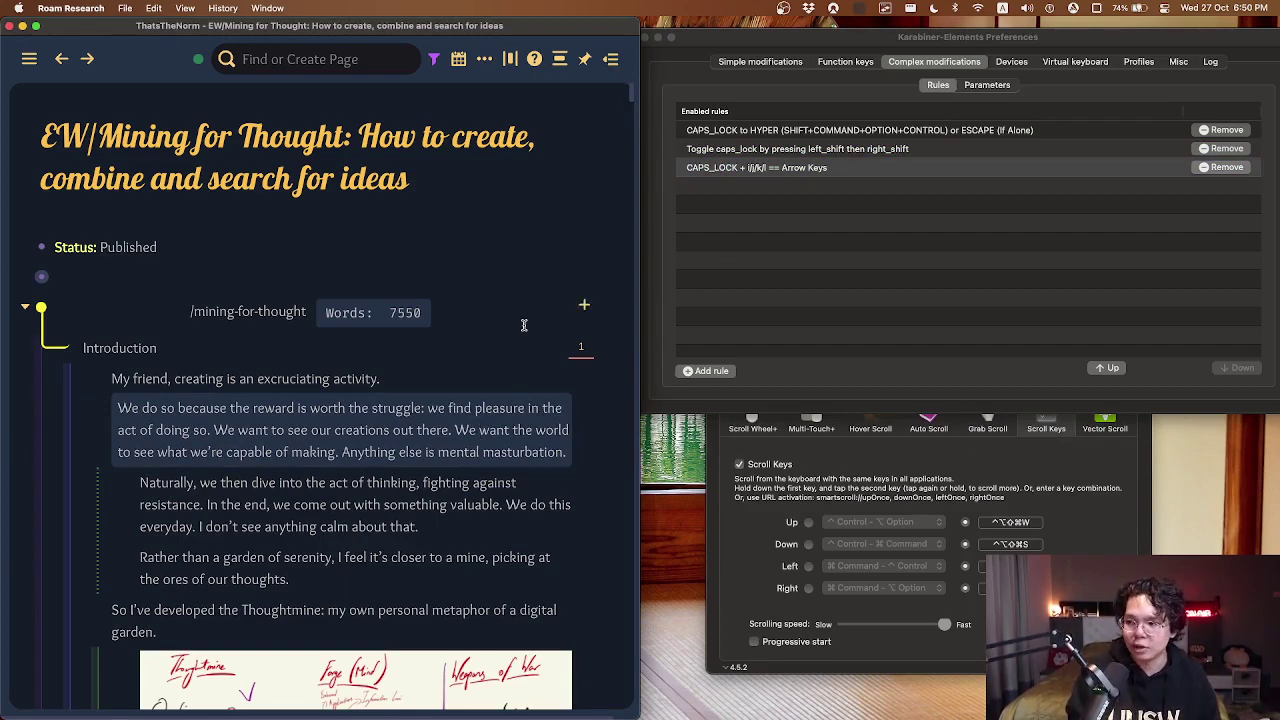
{"action": "key", "text": "Down"}
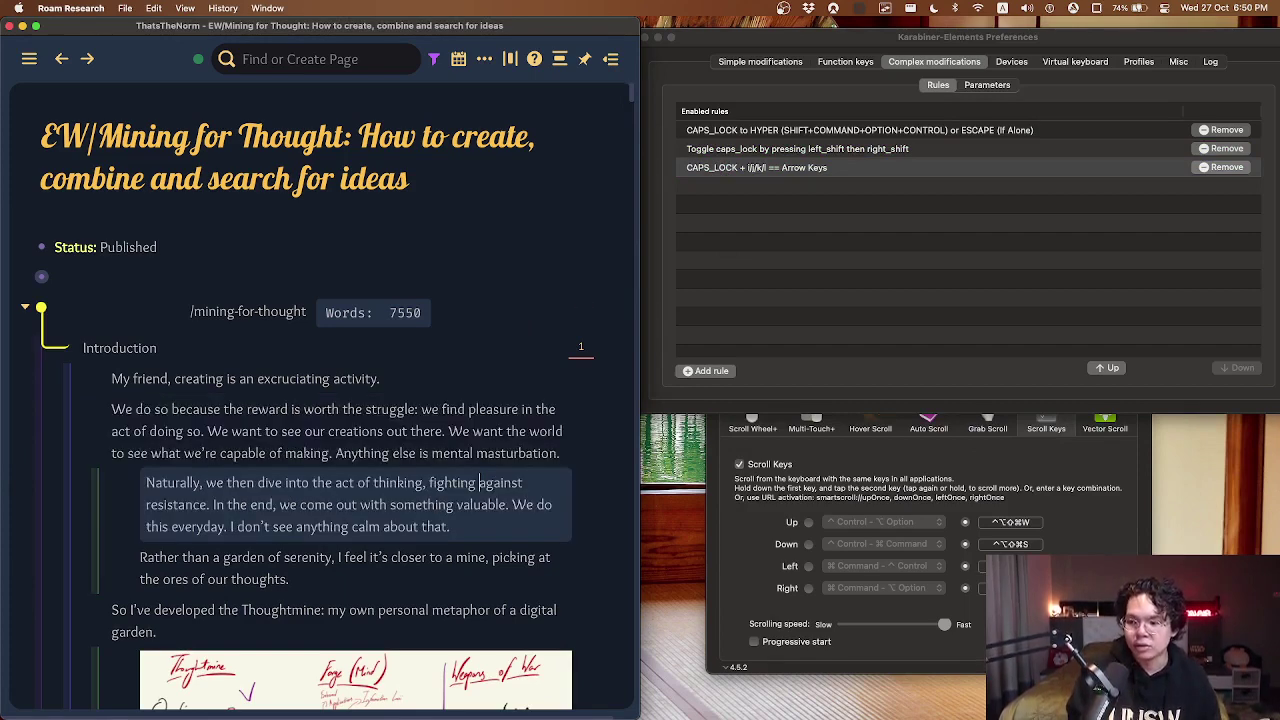
{"action": "key", "text": "Up"}
{"action": "key", "text": "Down"}
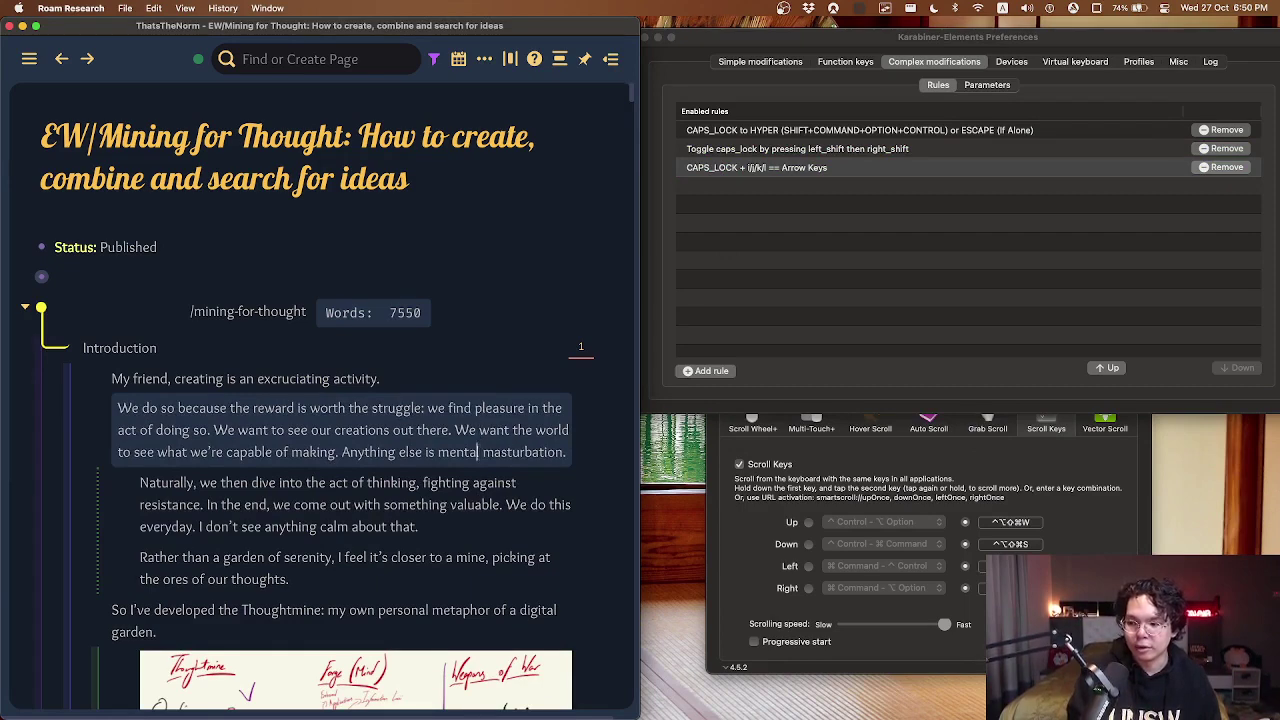
{"action": "key", "text": "Left"}
{"action": "key", "text": "Left"}
{"action": "key", "text": "Up"}
{"action": "key", "text": "Up"}
{"action": "key", "text": "Up"}
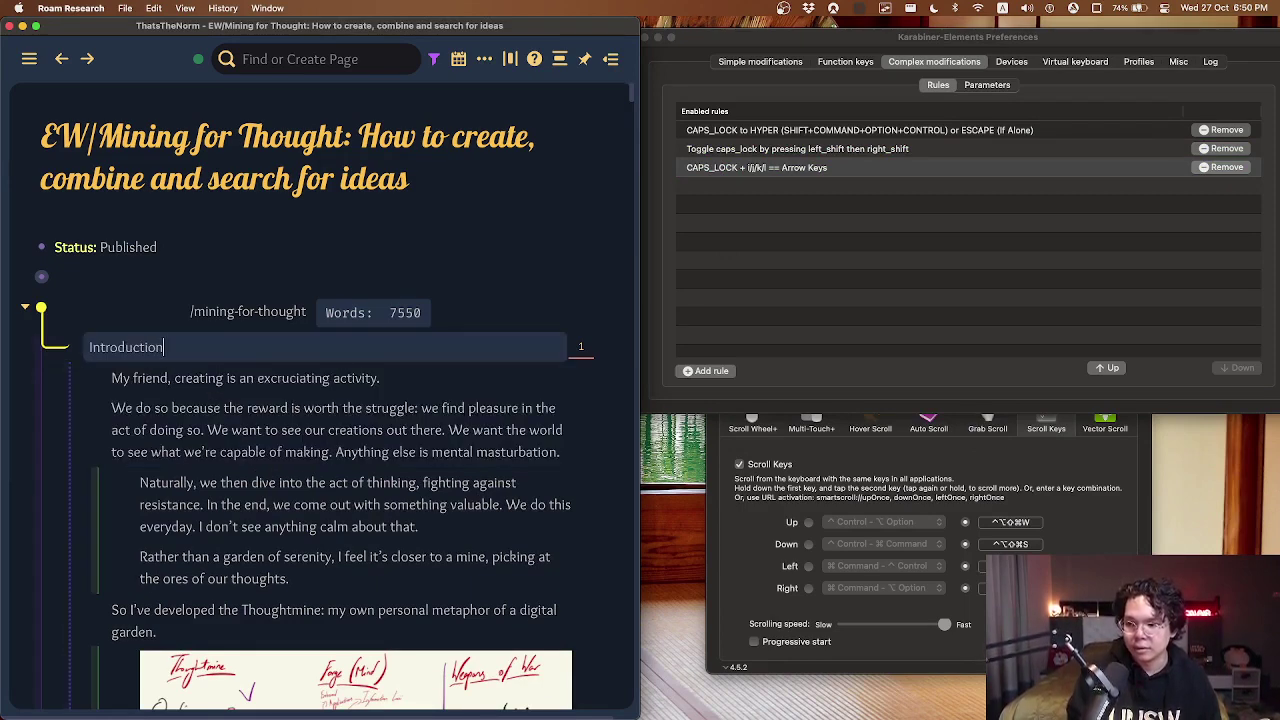
Move the cursor from the Introduction block down two blocks to the "We do so because" block.
{"action": "key", "text": "Down"}
{"action": "key", "text": "Down"}
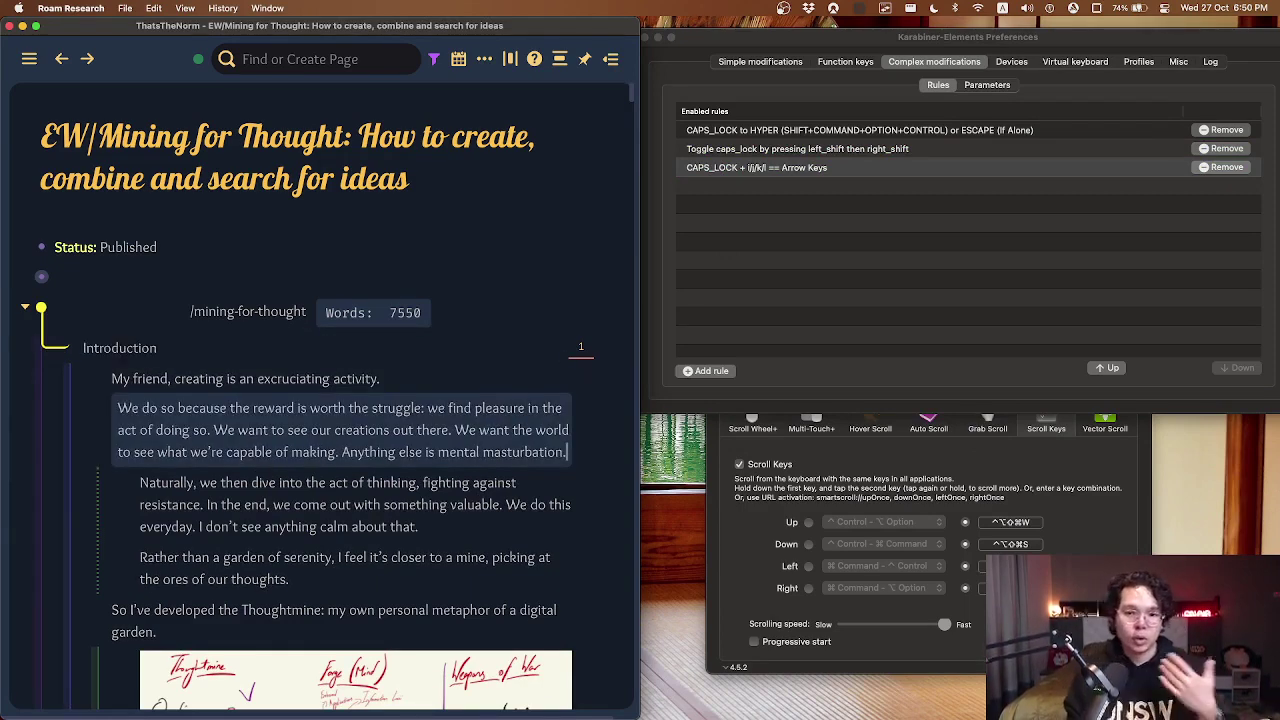
Close the Karabiner-Elements and Smart Scroll windows and enlarge the Roam Research window to fill the screen.
{"action": "left_click", "coordinate": [647, 40]}
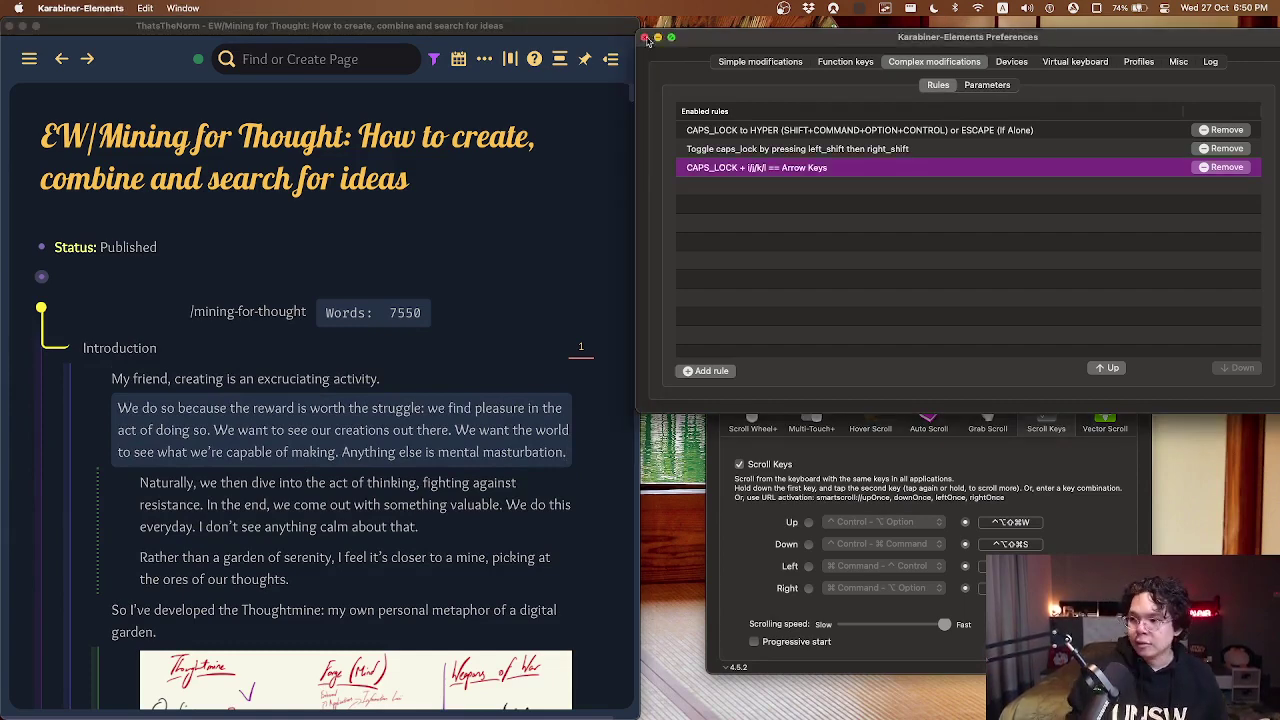
{"action": "left_click", "coordinate": [646, 38]}
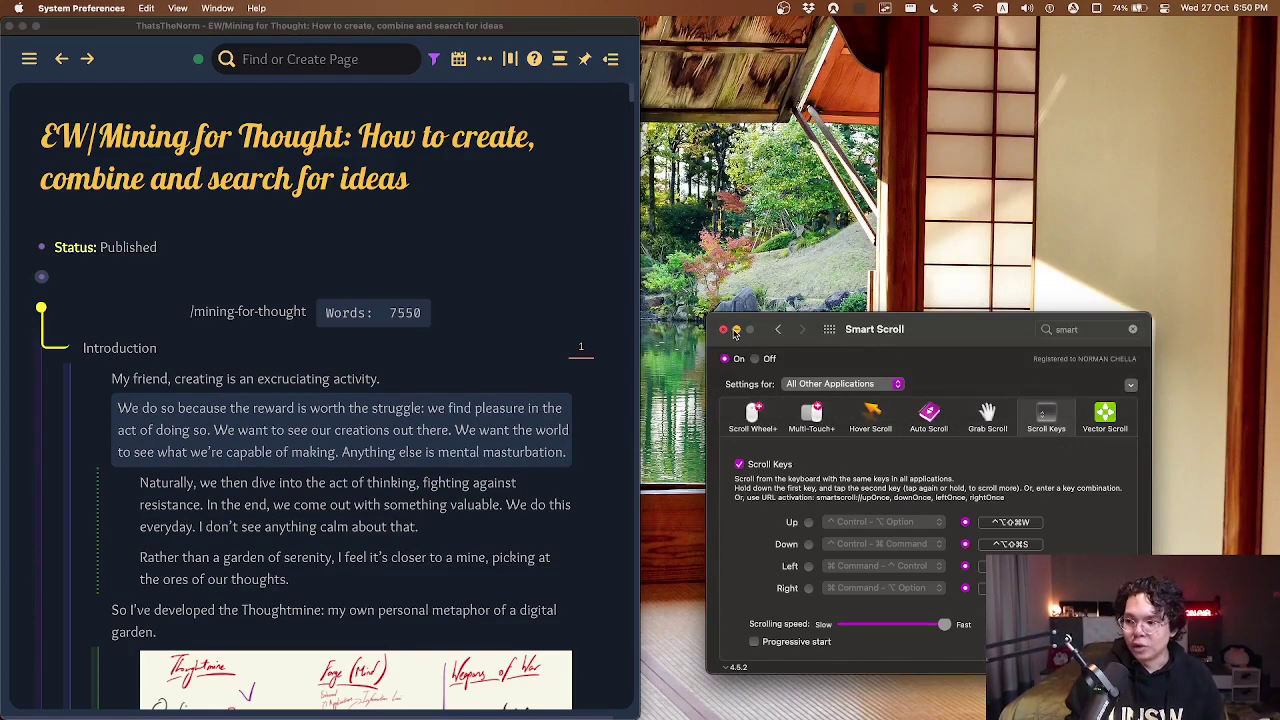
{"action": "left_click", "coordinate": [724, 329]}
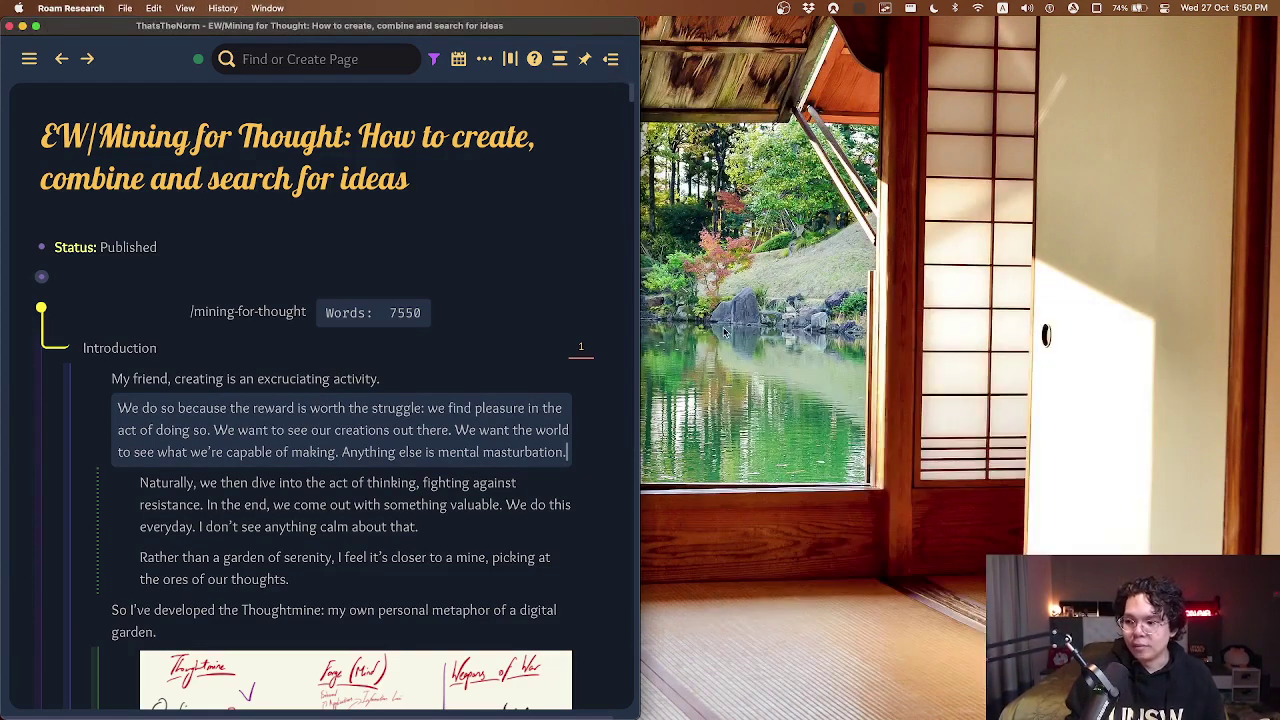
{"action": "double_click", "coordinate": [309, 26]}
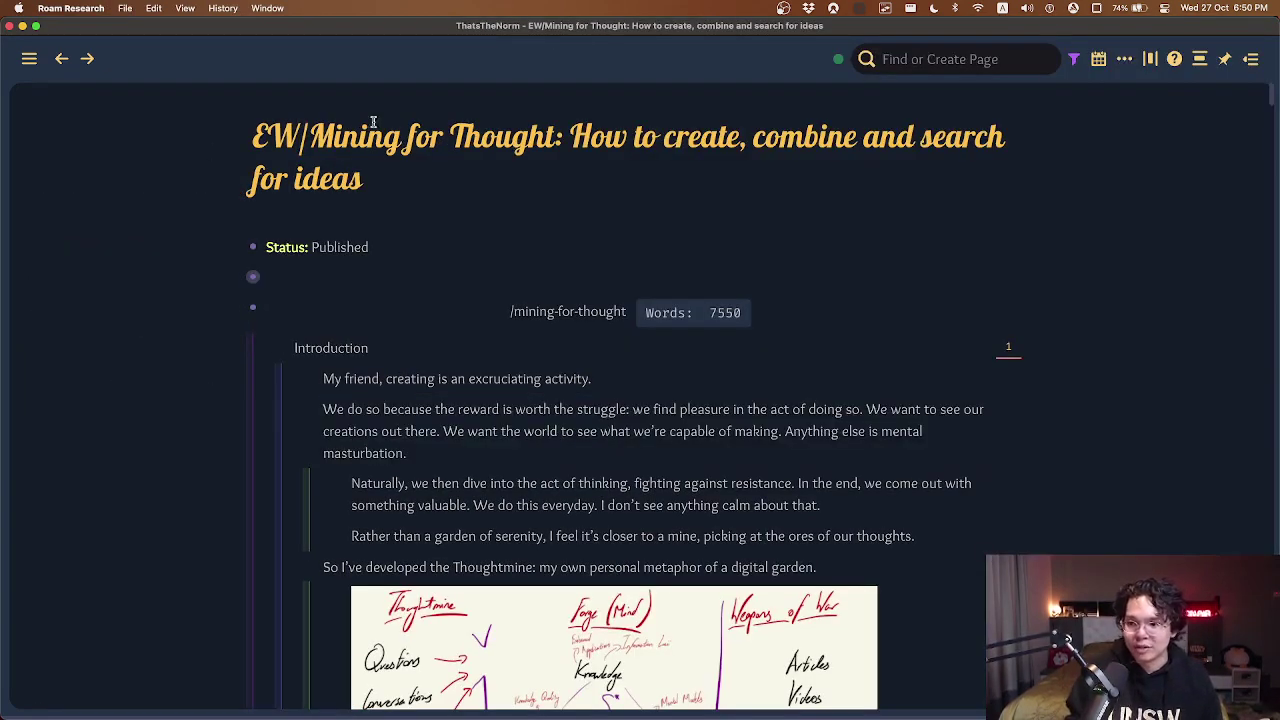
Open the recent Aesthetics block of Test Page 1 and show the sidebar with its Block Outline panes.
{"action": "left_click", "coordinate": [961, 50]}
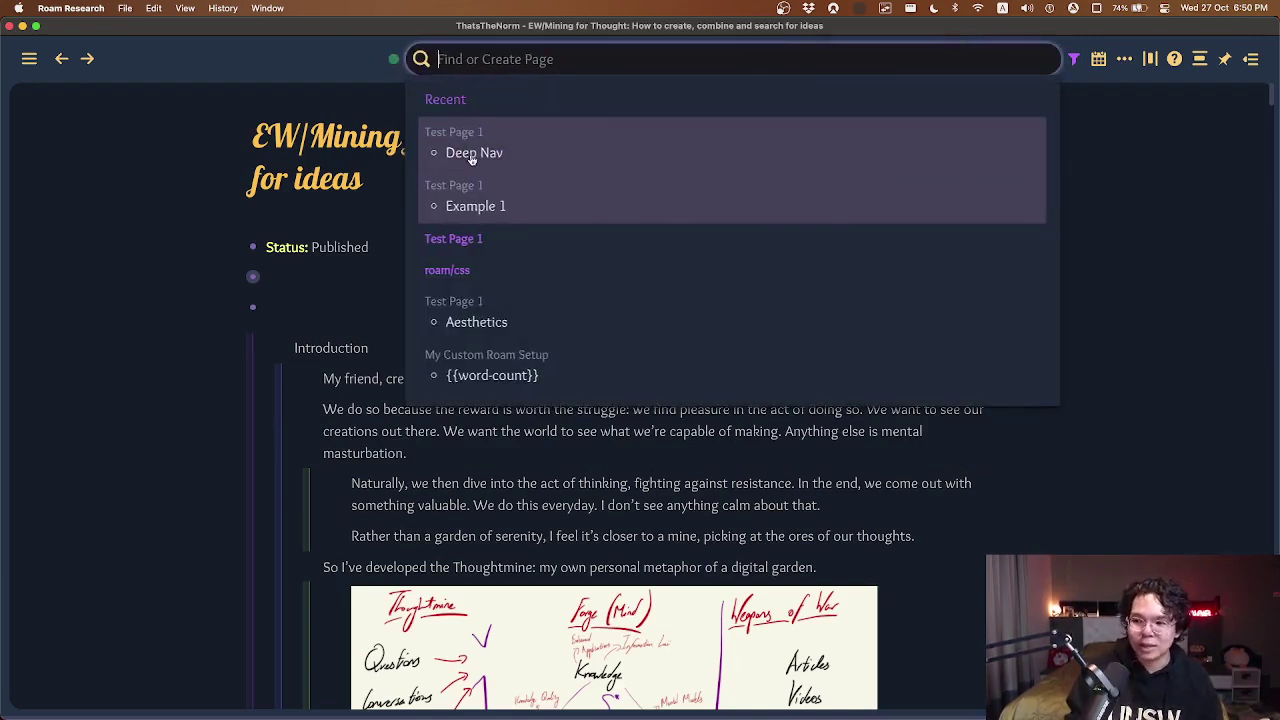
{"action": "left_click", "coordinate": [465, 331]}
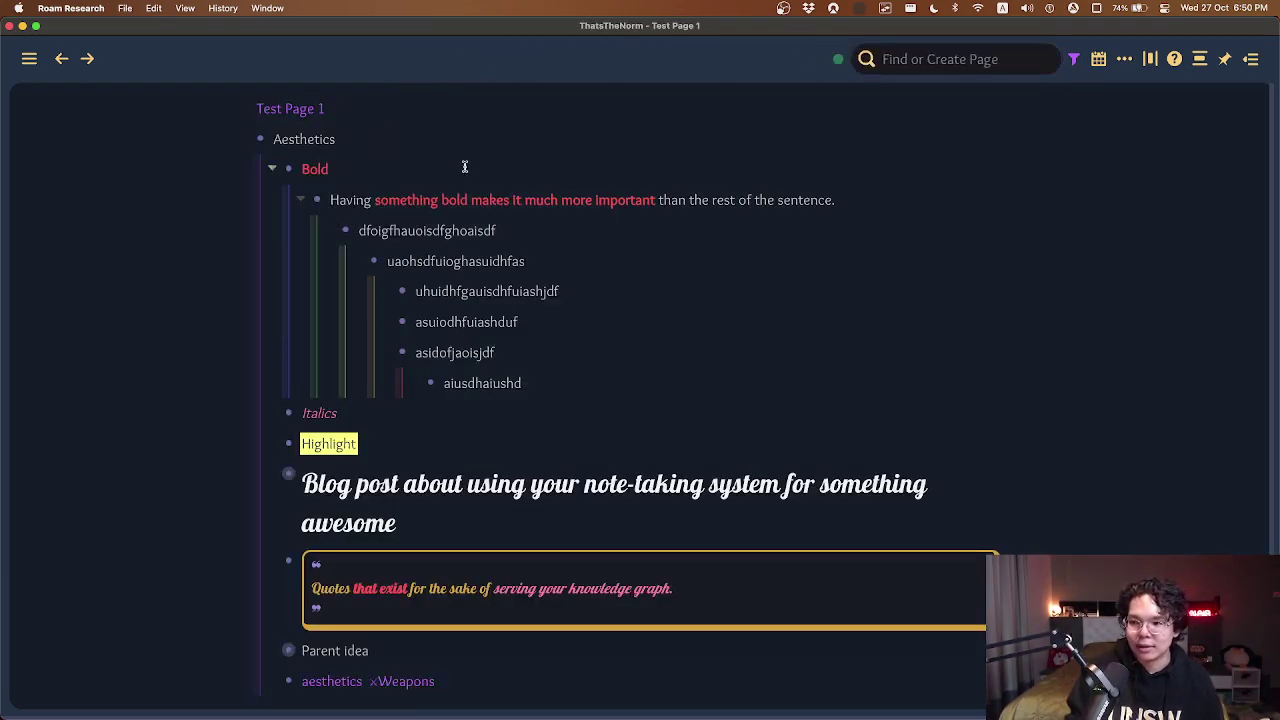
{"action": "left_click", "coordinate": [569, 178]}
{"action": "key", "text": "ctrl+shift+o"}
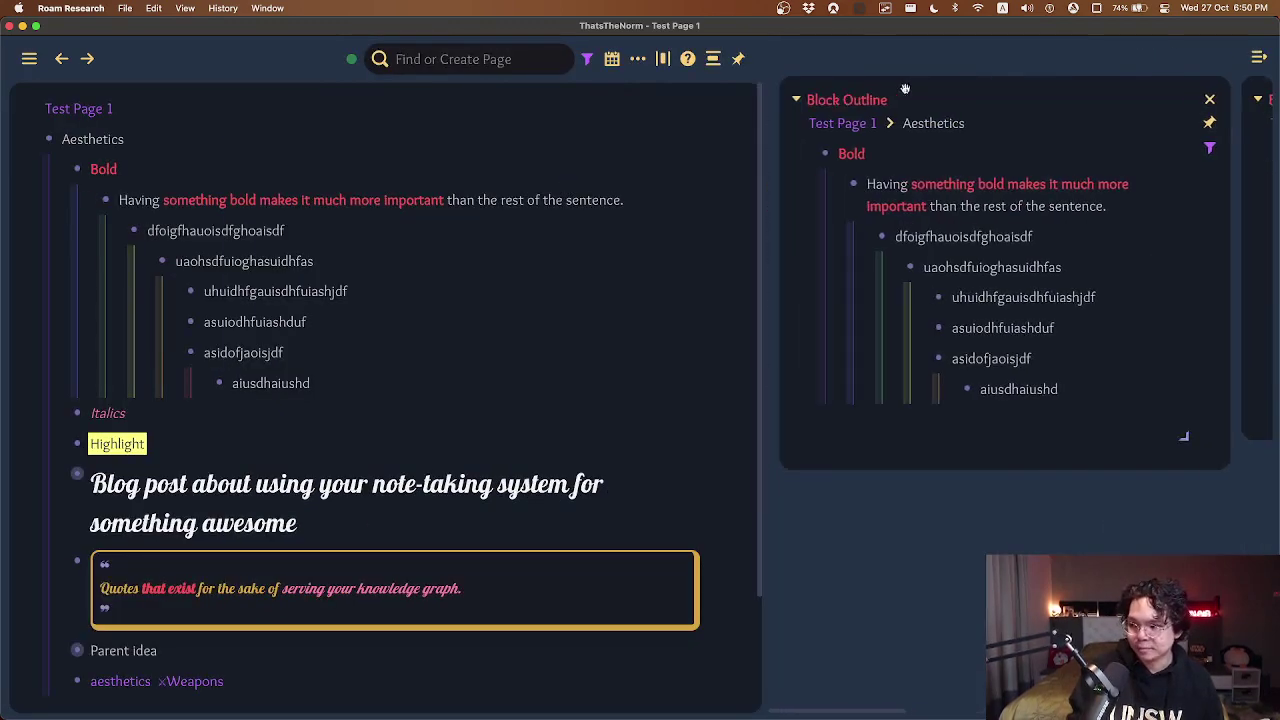
Enlarge the first two Block Outline panes in the sidebar, making both taller and wider.
{"action": "scroll", "coordinate": [666, 440], "scroll_direction": "right", "scroll_amount": 10}
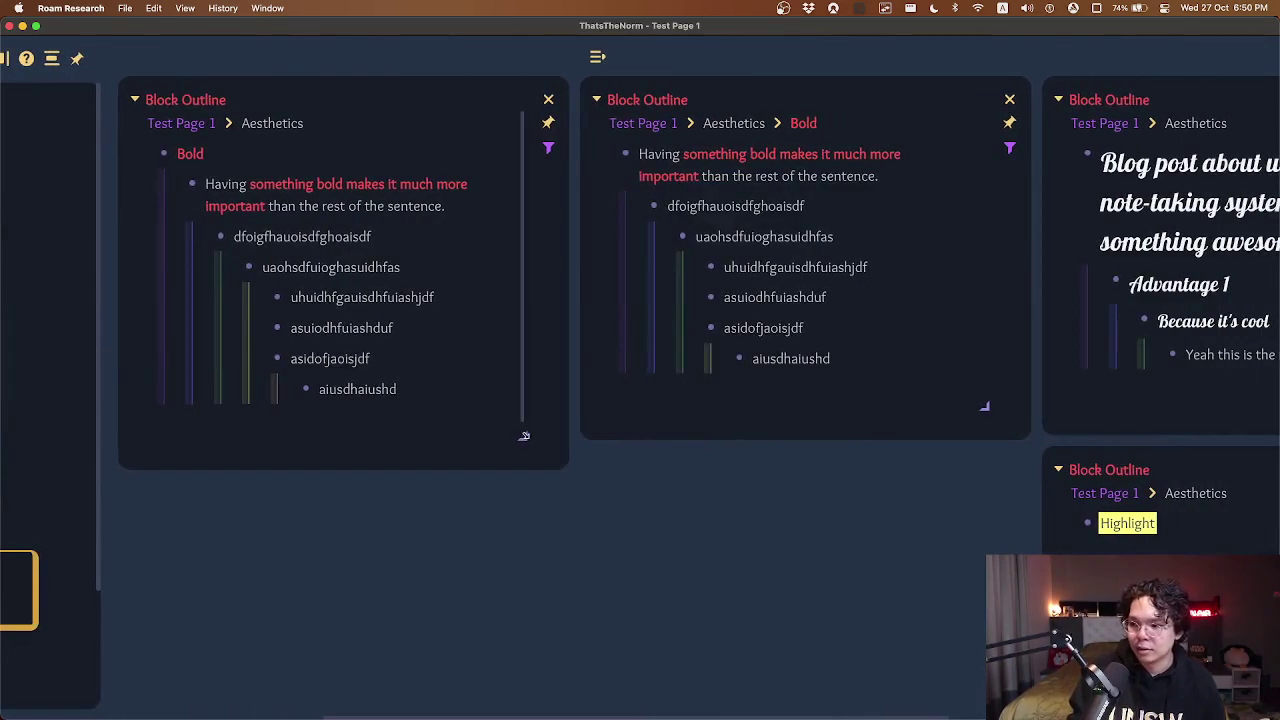
{"action": "left_click_drag", "start_coordinate": [528, 436], "coordinate": [591, 595]}
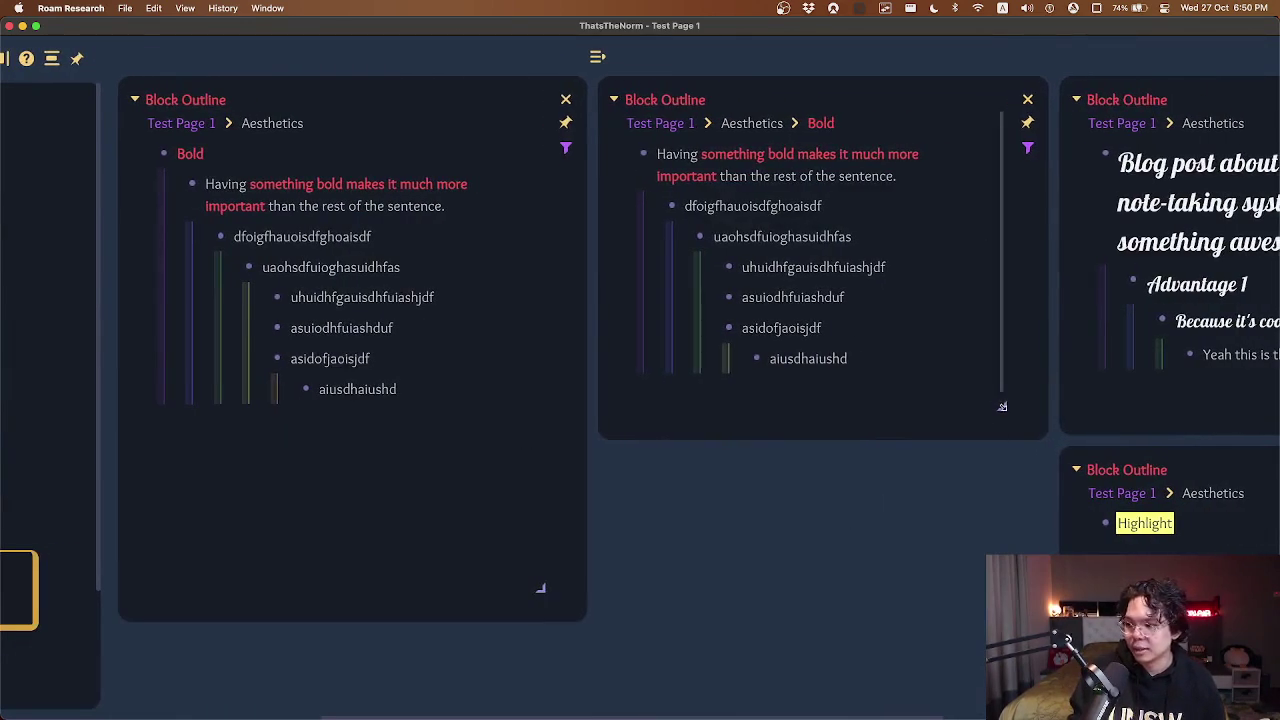
{"action": "left_click_drag", "start_coordinate": [1003, 406], "coordinate": [1080, 642]}
Examine how the main page and the Block Outline panes are laid out in columns across the workspace.
{"action": "scroll", "coordinate": [428, 450], "scroll_direction": "right", "scroll_amount": 4}
{"action": "scroll", "coordinate": [1071, 285], "scroll_direction": "right", "scroll_amount": 5}
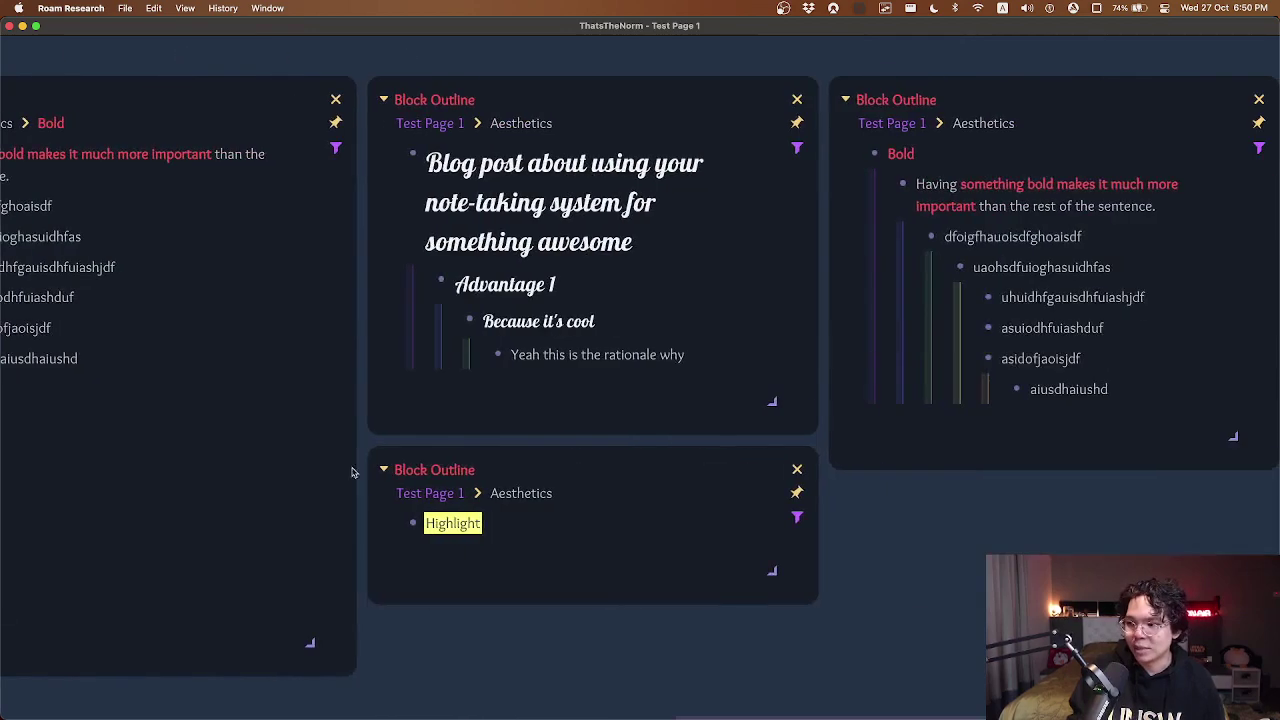
{"action": "scroll", "coordinate": [963, 437], "scroll_direction": "left", "scroll_amount": 15}
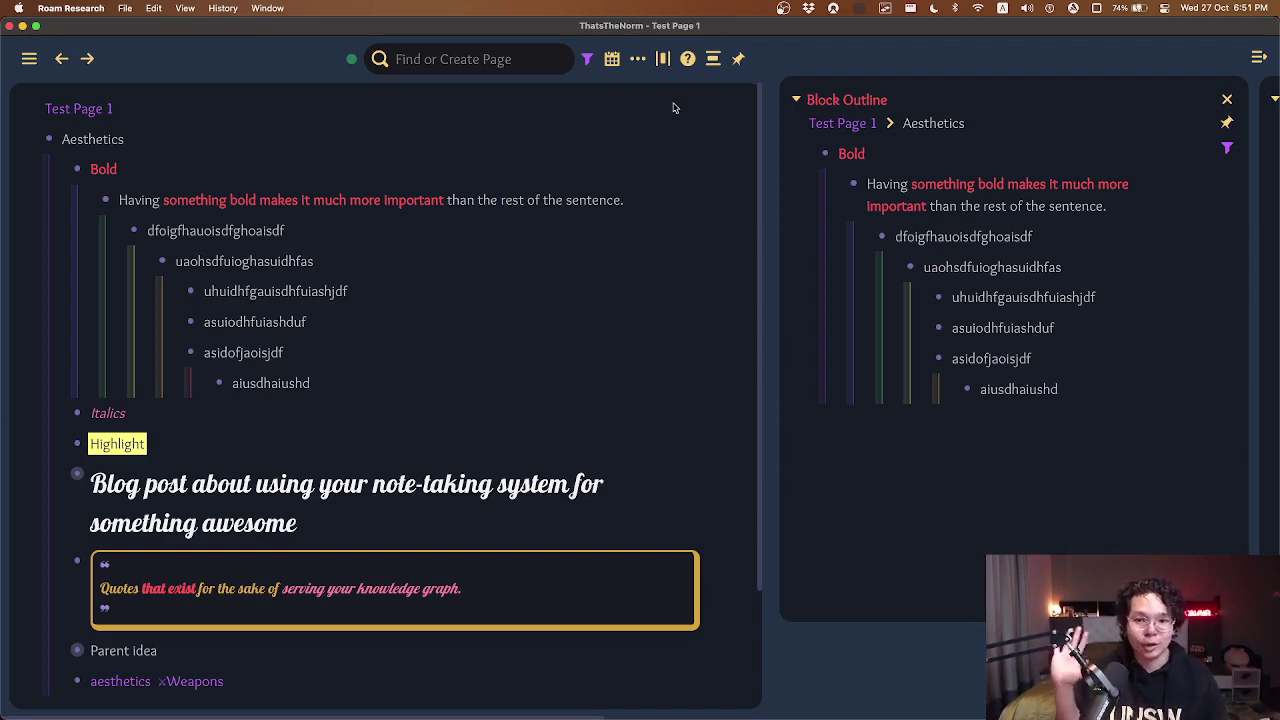
{"action": "scroll", "coordinate": [674, 108], "scroll_direction": "right", "scroll_amount": 10}
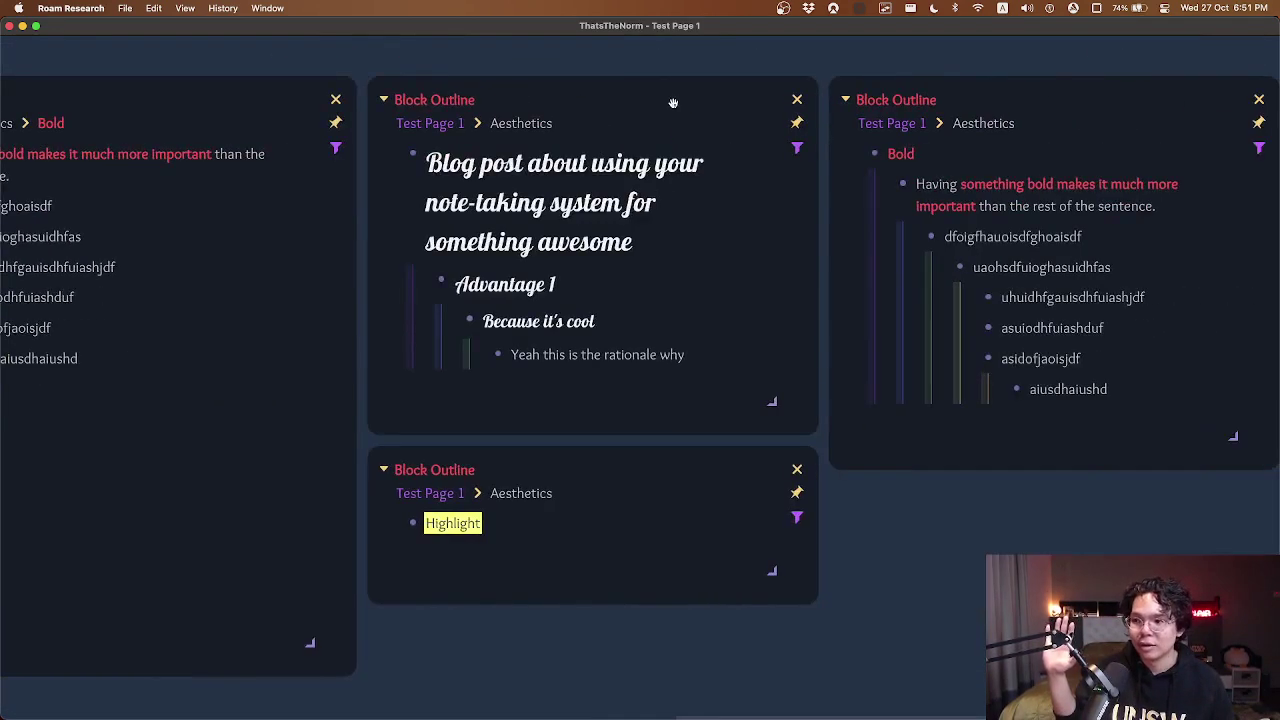
{"action": "scroll", "coordinate": [674, 104], "scroll_direction": "left", "scroll_amount": 10}
{"action": "scroll", "coordinate": [674, 106], "scroll_direction": "right", "scroll_amount": 10}
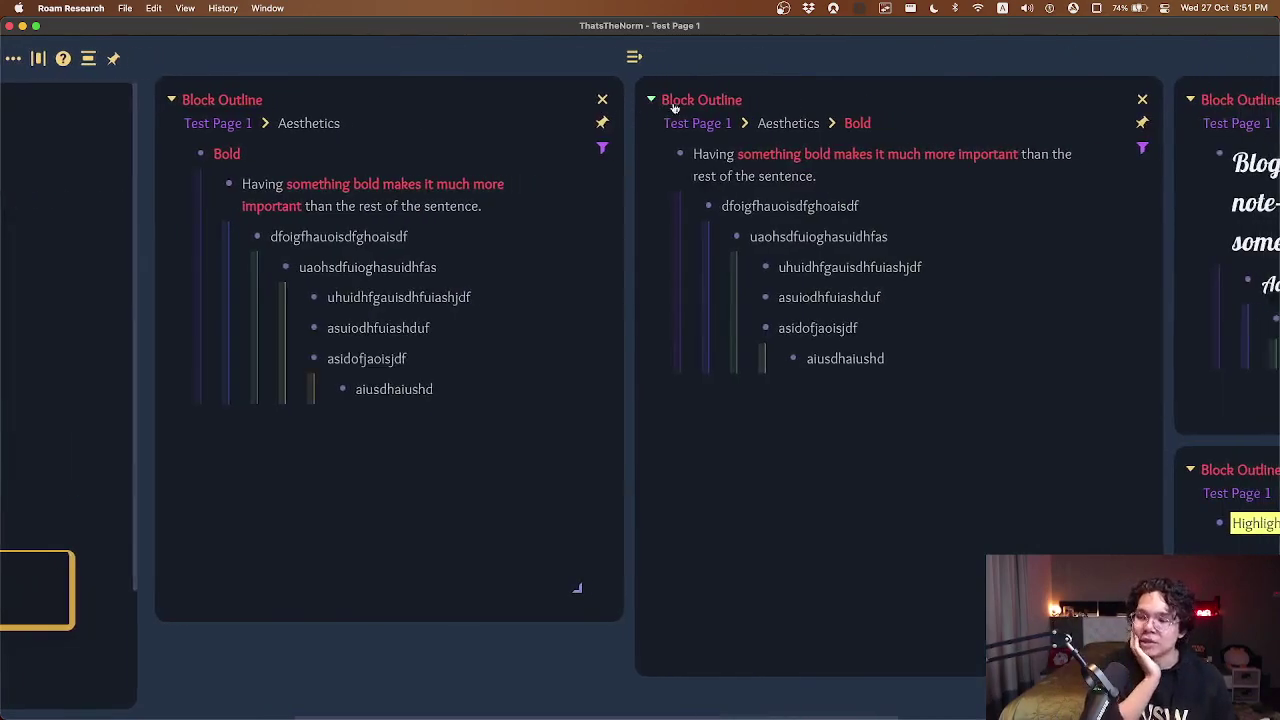
{"action": "scroll", "coordinate": [674, 108], "scroll_direction": "right", "scroll_amount": 2}
{"action": "scroll", "coordinate": [674, 106], "scroll_direction": "left", "scroll_amount": 10}
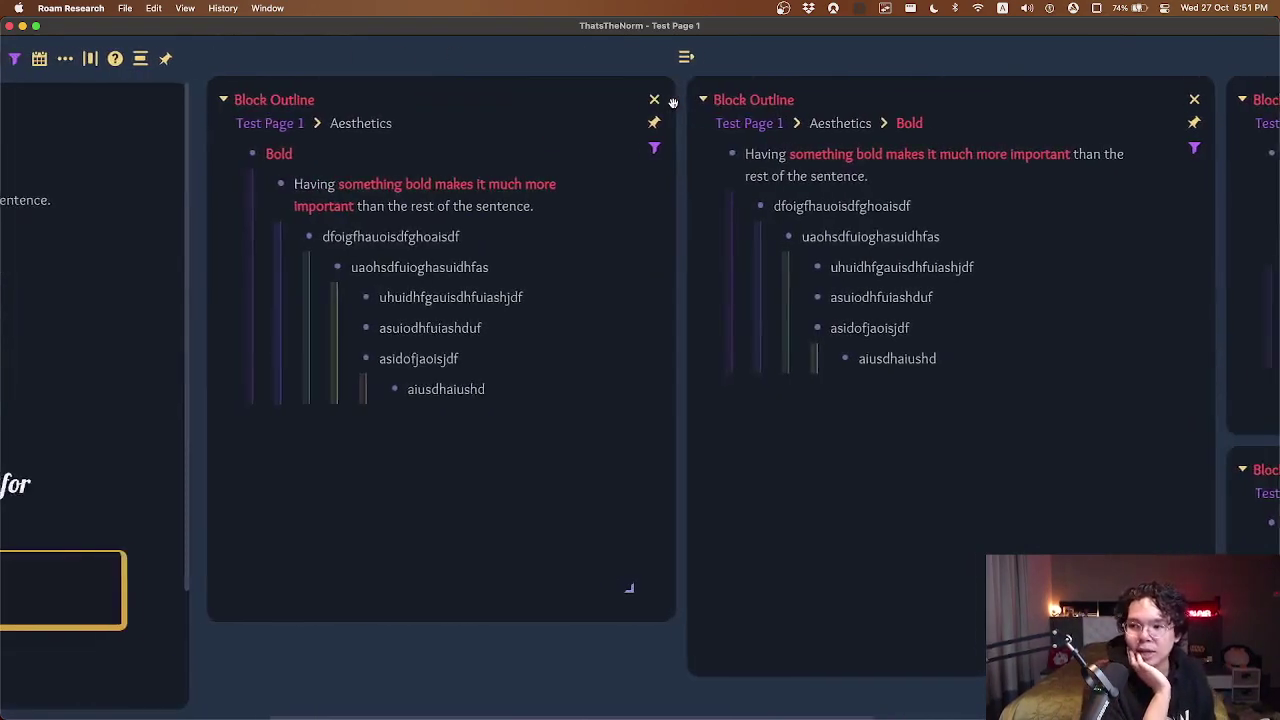
{"action": "scroll", "coordinate": [674, 104], "scroll_direction": "right", "scroll_amount": 10}
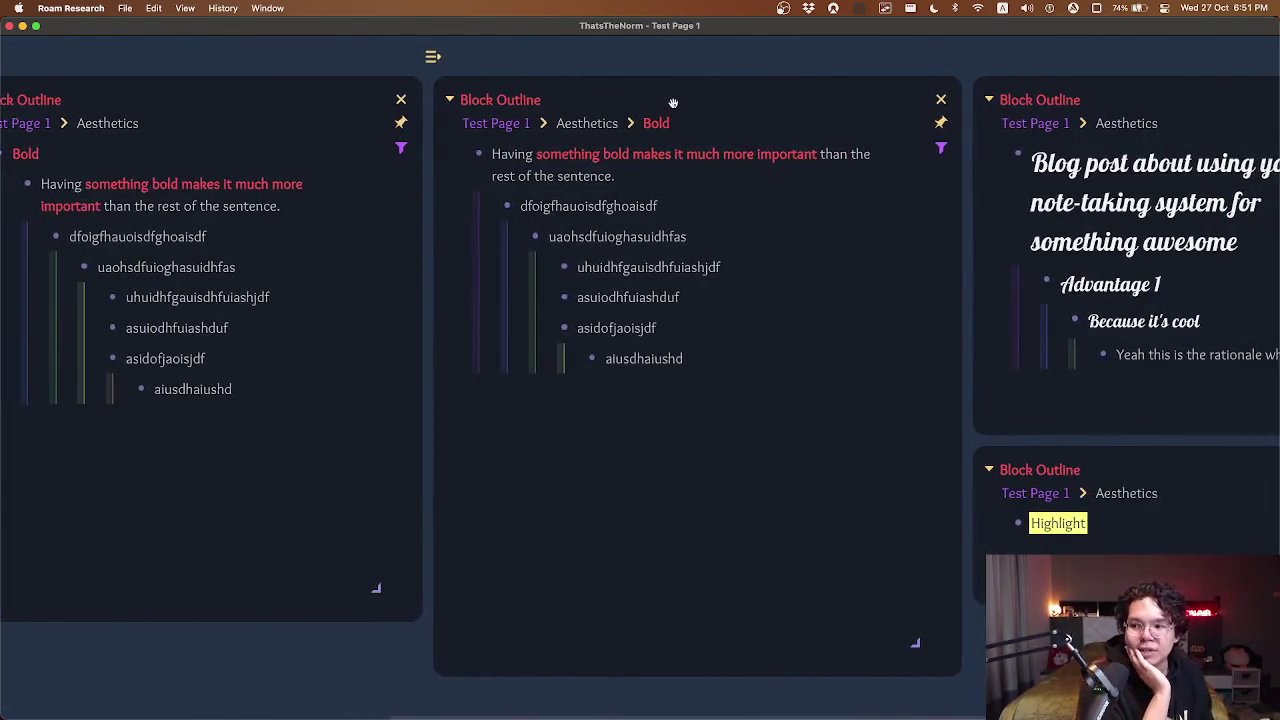
{"action": "scroll", "coordinate": [673, 104], "scroll_direction": "left", "scroll_amount": 10}
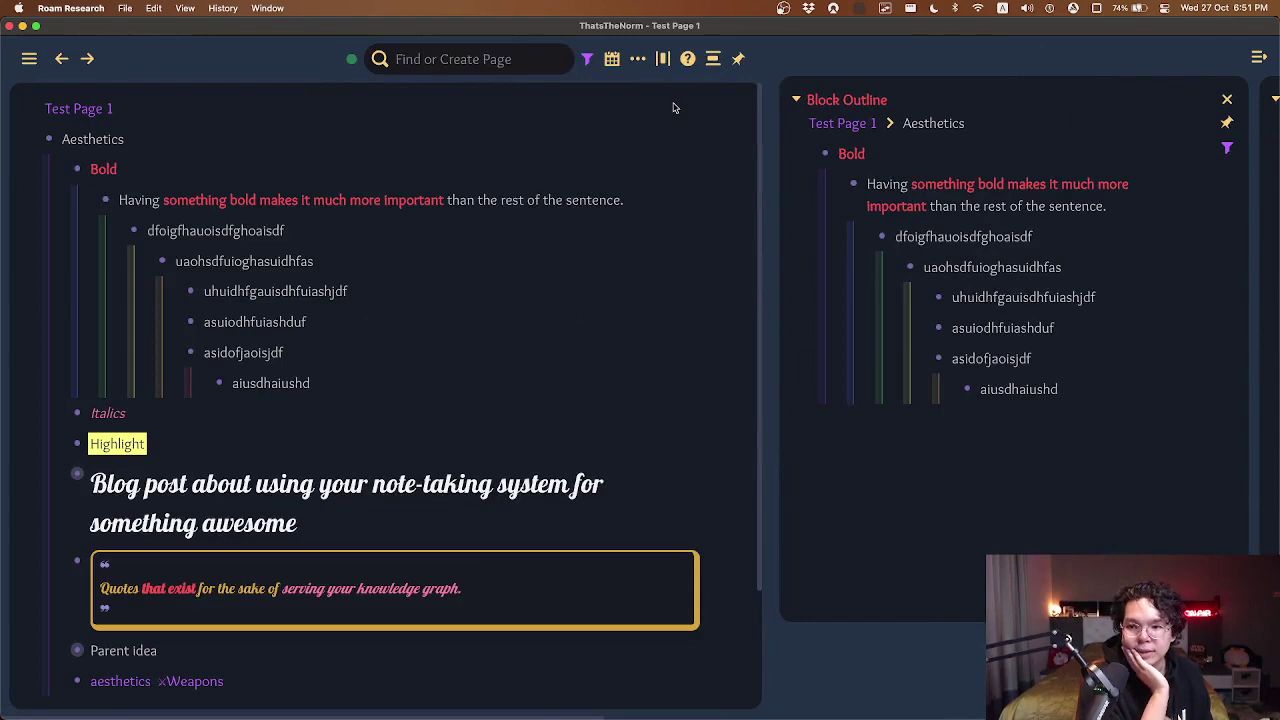
Jump with Deep Nav to the "Yeah this is the rationale why" block in the blog post pane, using hint s18.
{"action": "scroll", "coordinate": [674, 108], "scroll_direction": "right", "scroll_amount": 10}
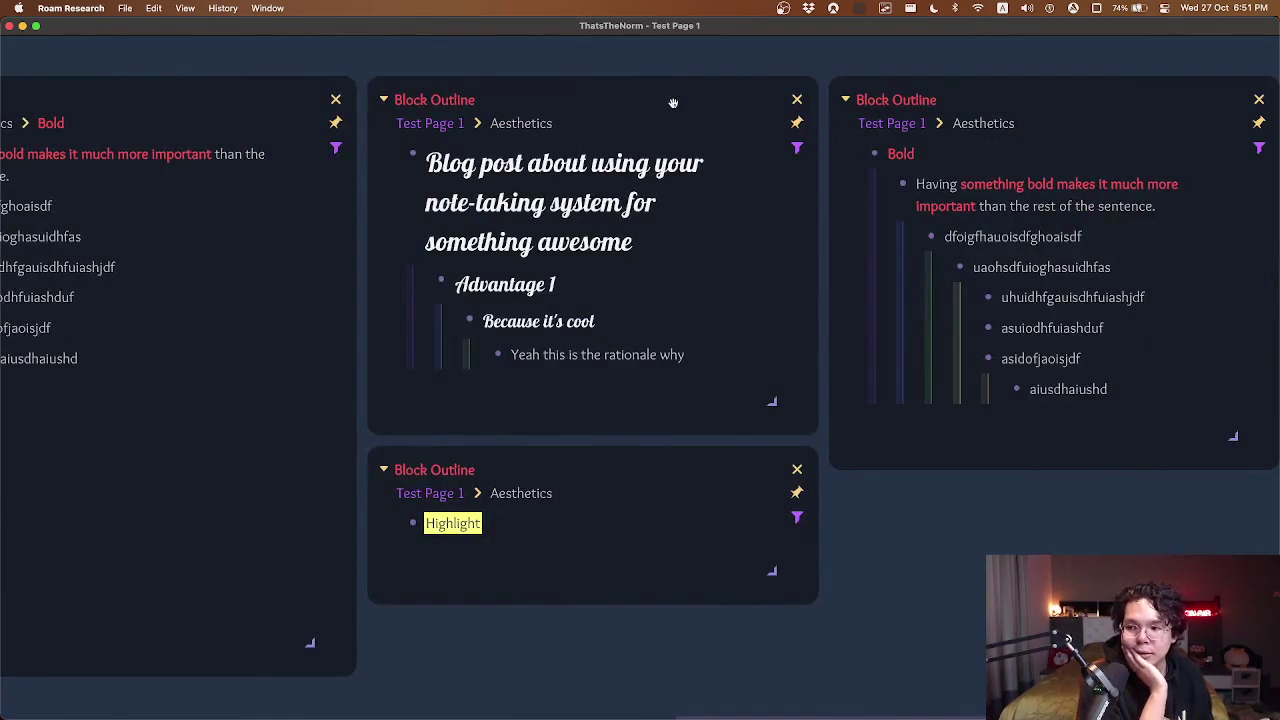
{"action": "key", "text": "f"}
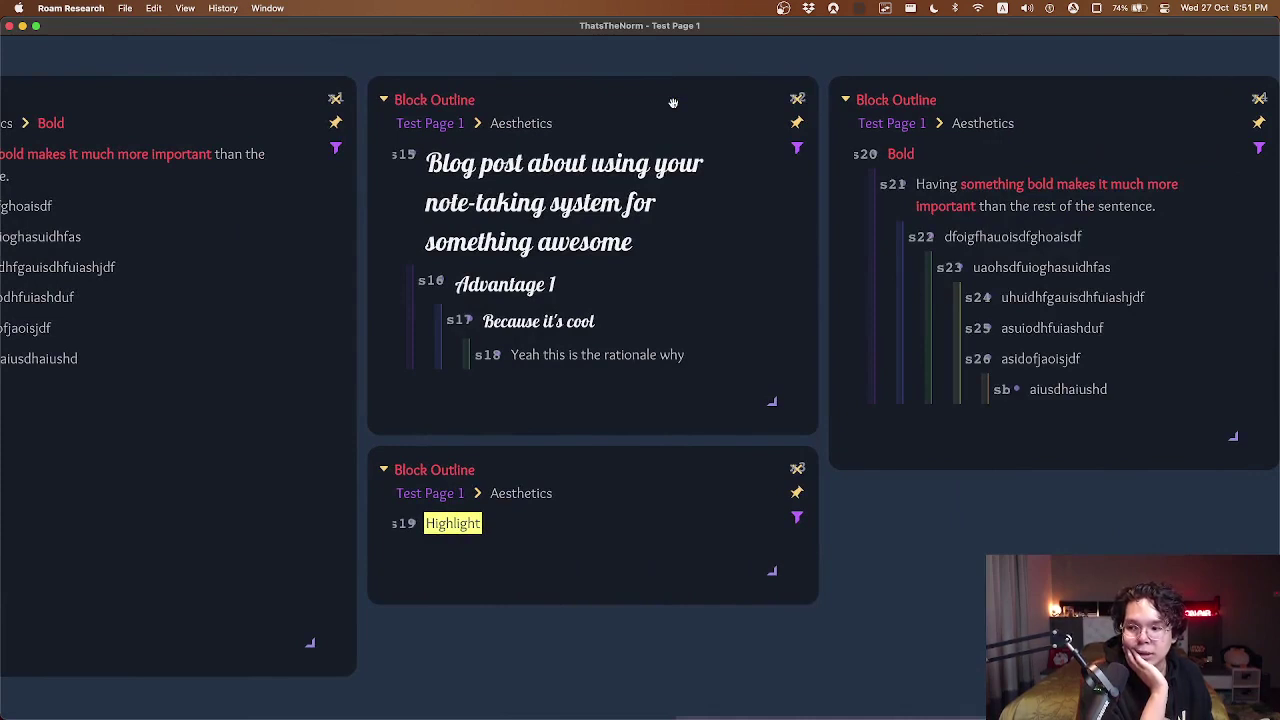
{"action": "key", "text": "s"}
{"action": "key", "text": "1"}
{"action": "key", "text": "8"}
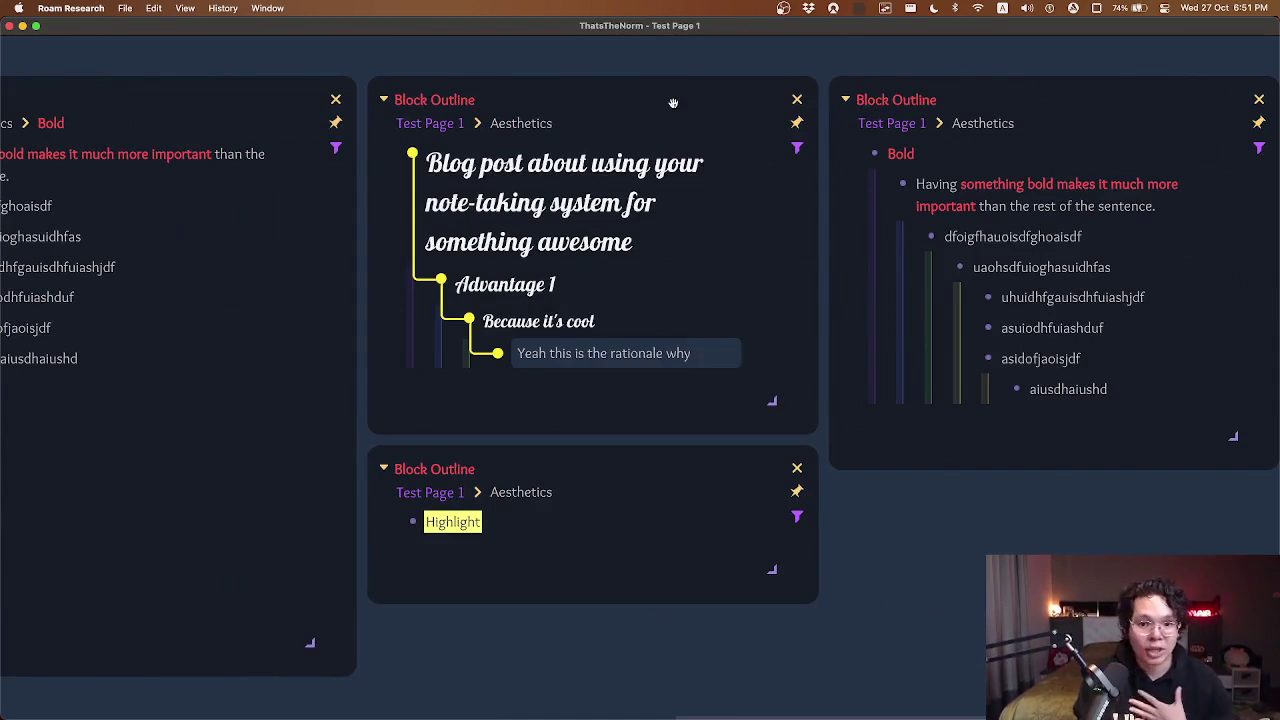
Add a block below "Yeah this is the rationale why" with the text "Continuing my note-taking system etc.".
{"action": "key", "text": "Return"}
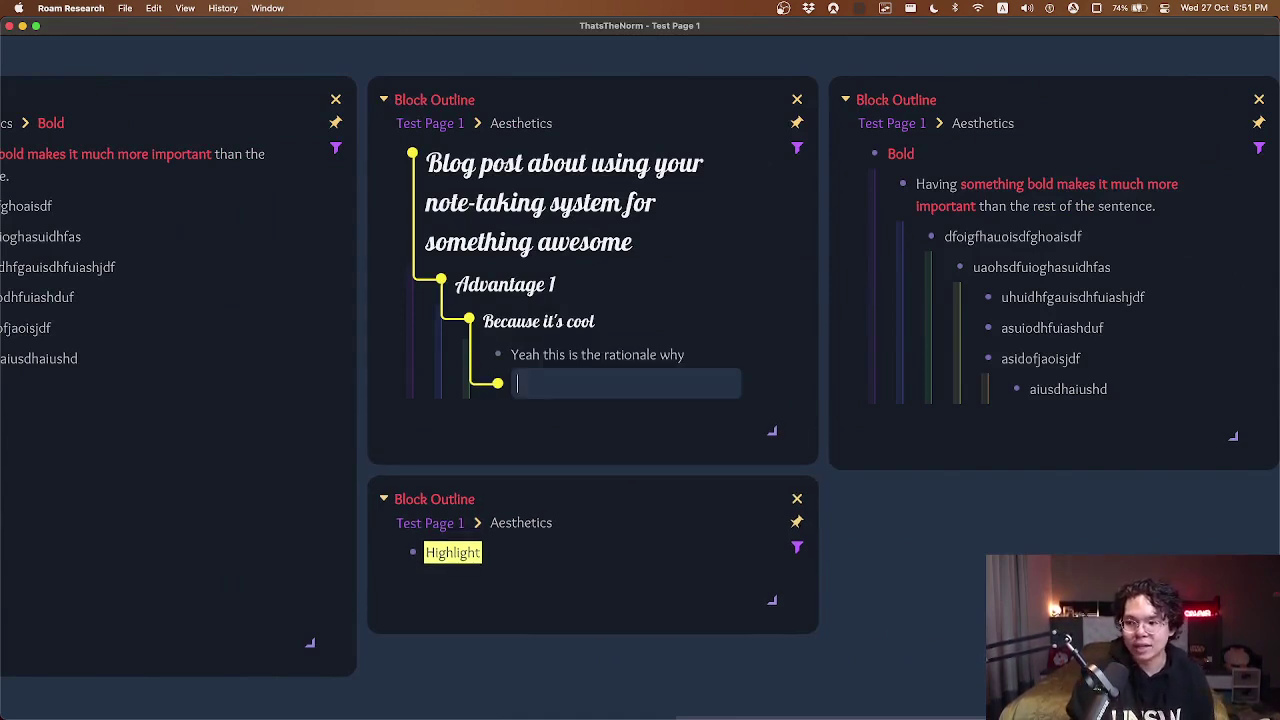
{"action": "type", "text": "COn"}
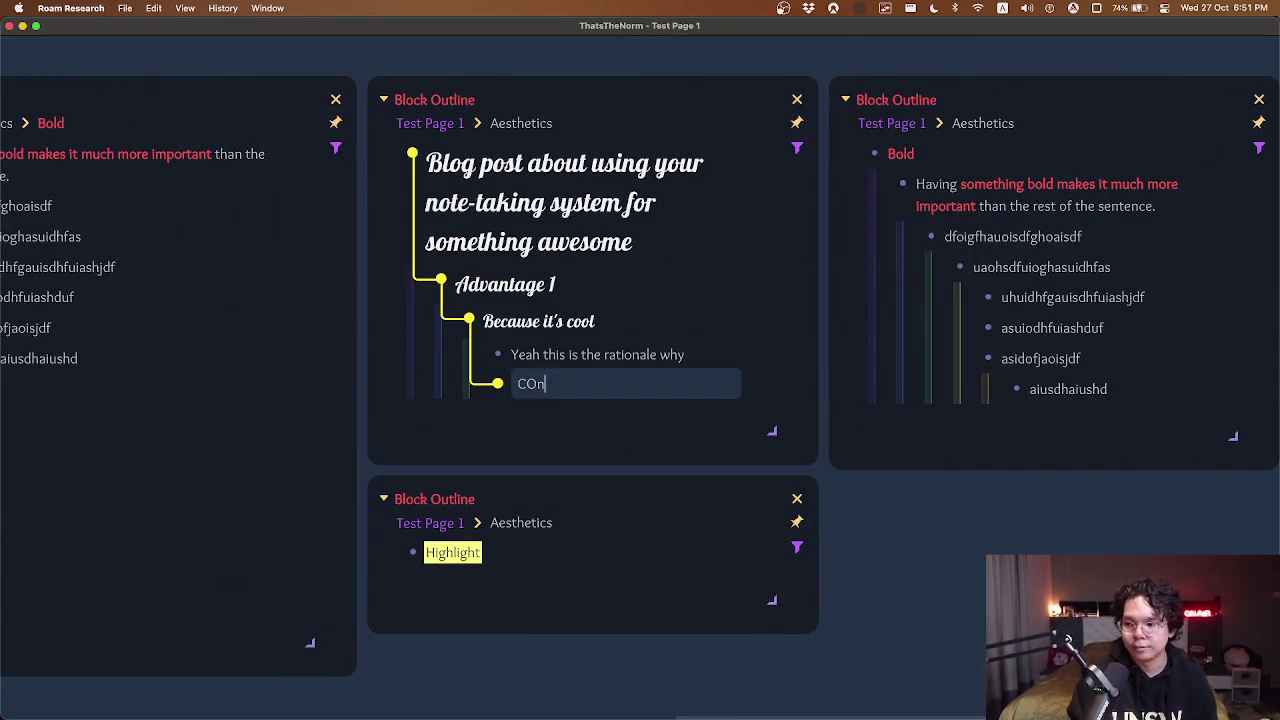
{"action": "key", "text": "BackSpace"}
{"action": "key", "text": "BackSpace"}
{"action": "type", "text": "ontinuing my pru"}
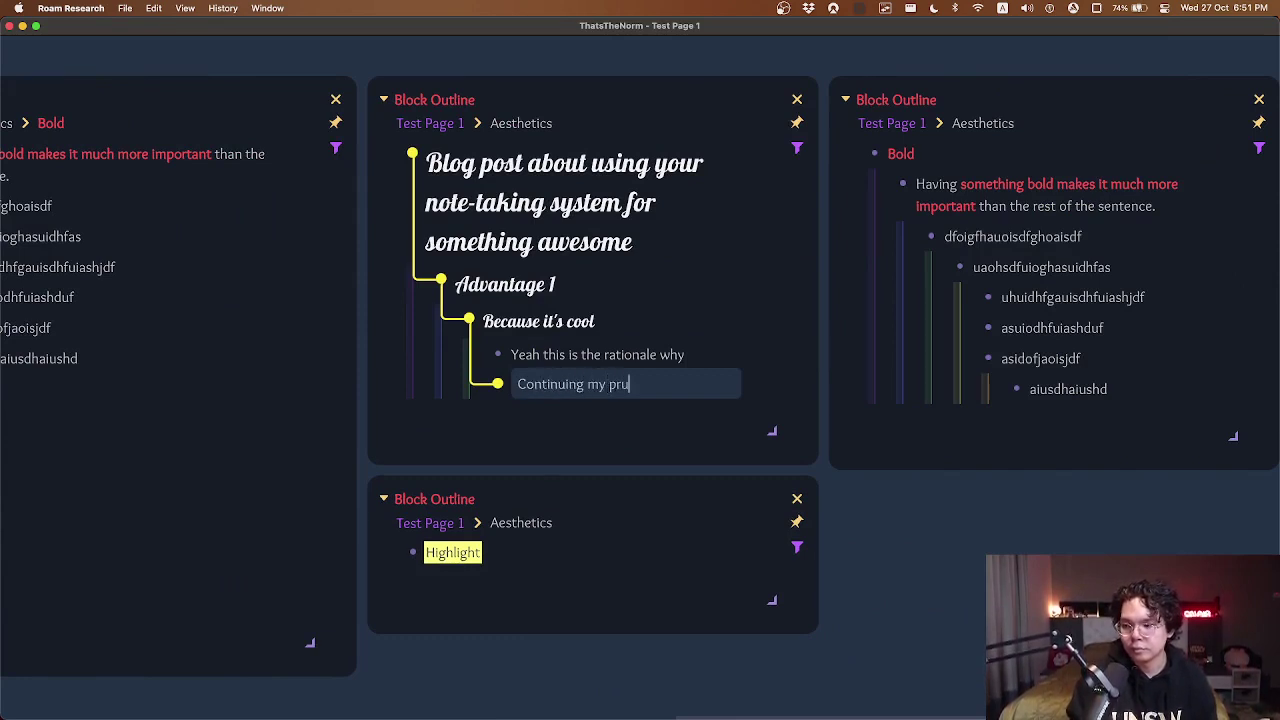
{"action": "key", "text": "BackSpace"}
{"action": "key", "text": "BackSpace"}
{"action": "key", "text": "BackSpace"}
{"action": "type", "text": "note-ta"}
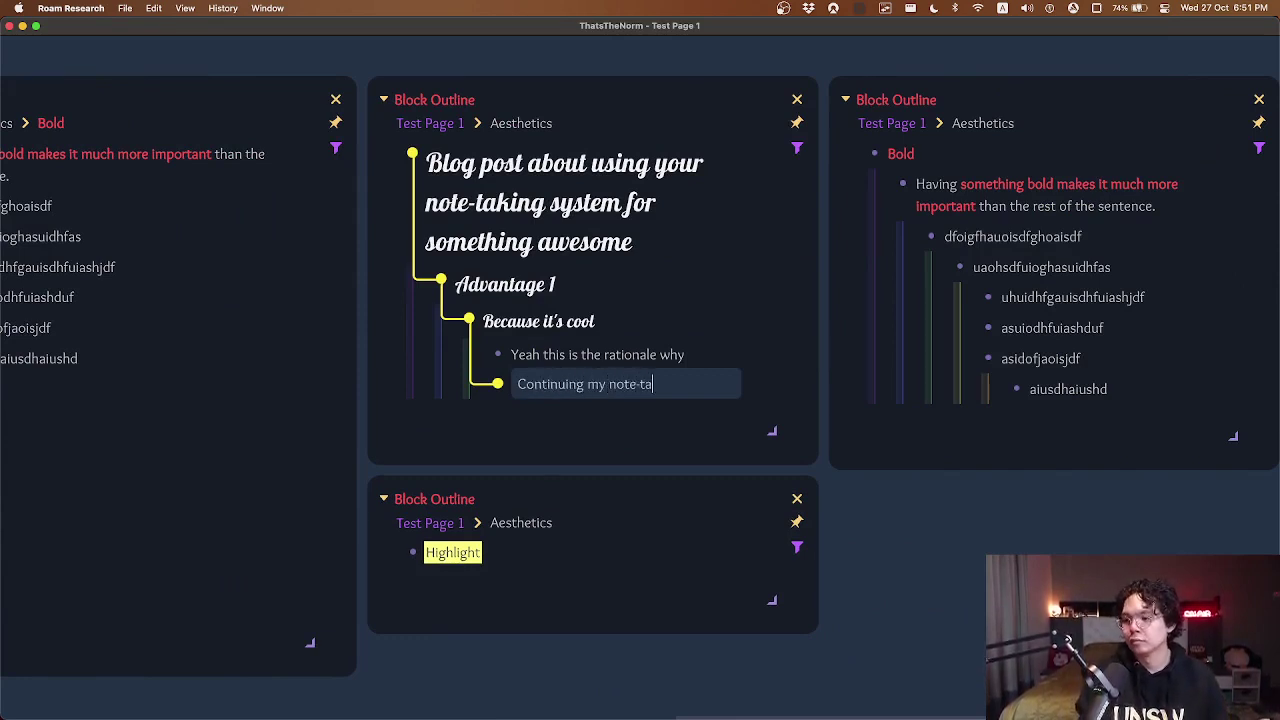
{"action": "type", "text": "king system et"}
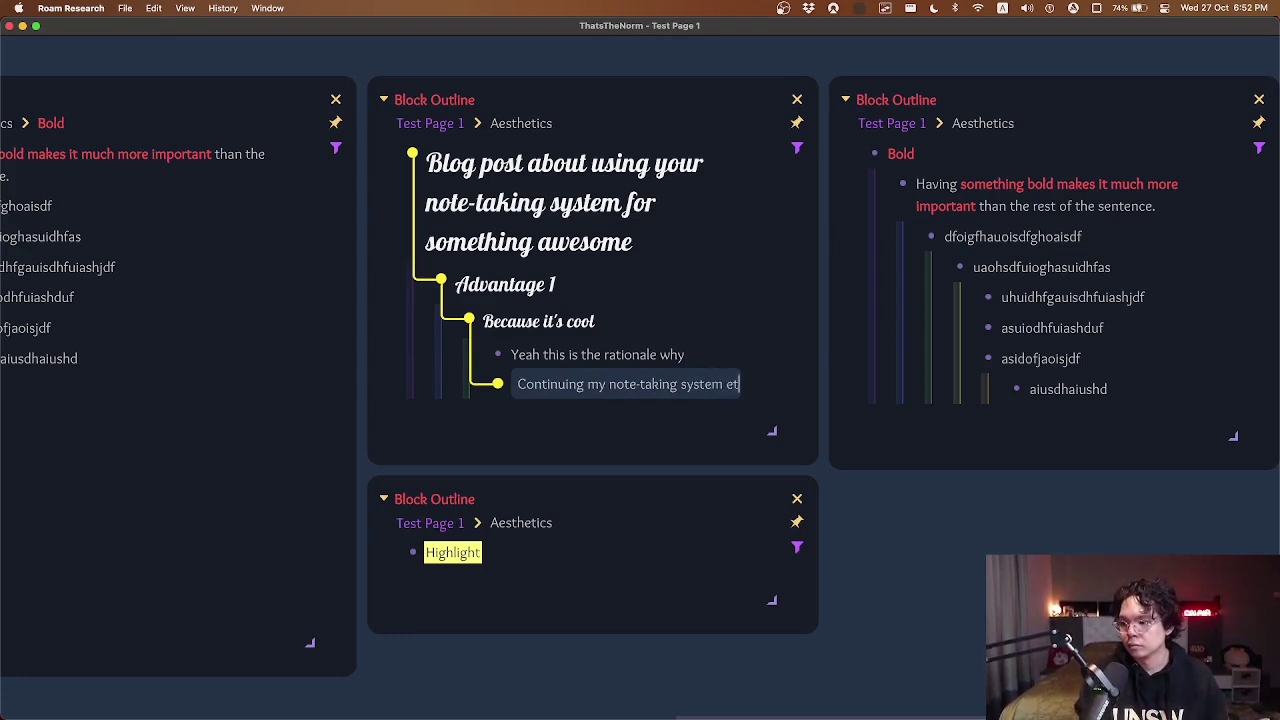
{"action": "type", "text": "c."}
{"action": "key", "text": "Escape"}
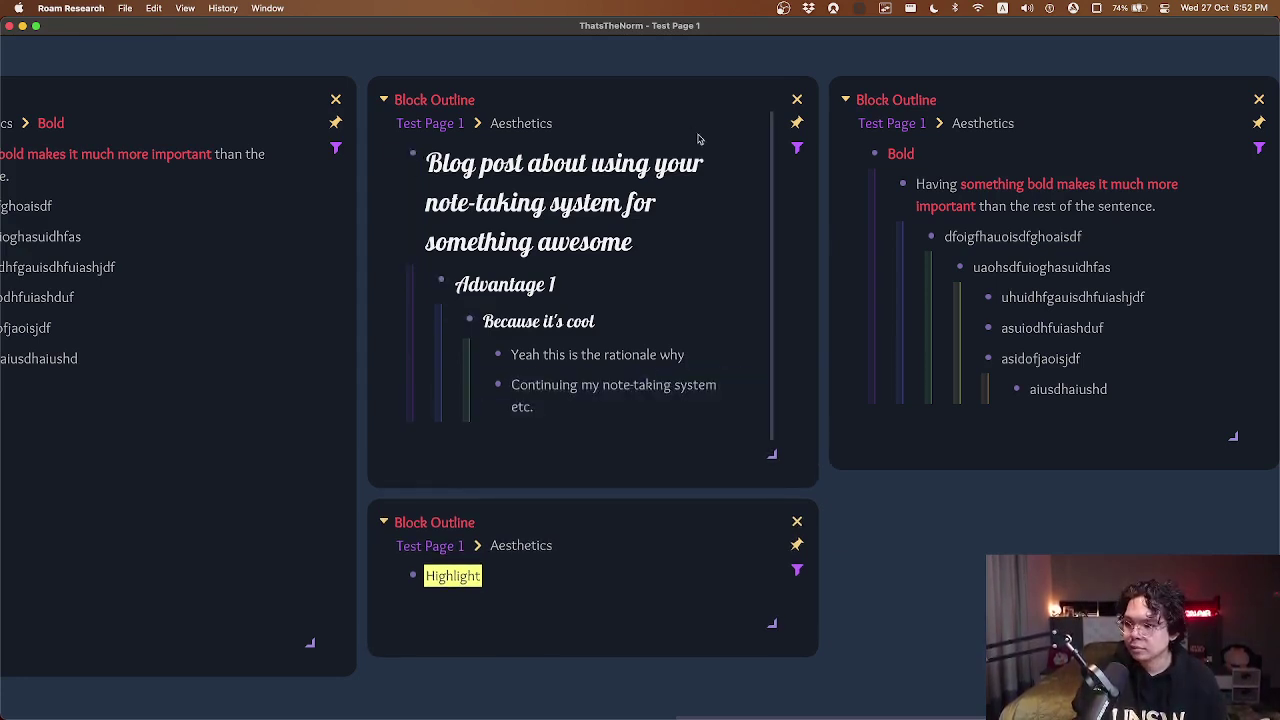
Place the cursor in the main page's Aesthetics block and return to the full Test Page 1.
{"action": "scroll", "coordinate": [926, 492], "scroll_direction": "left", "scroll_amount": 10}
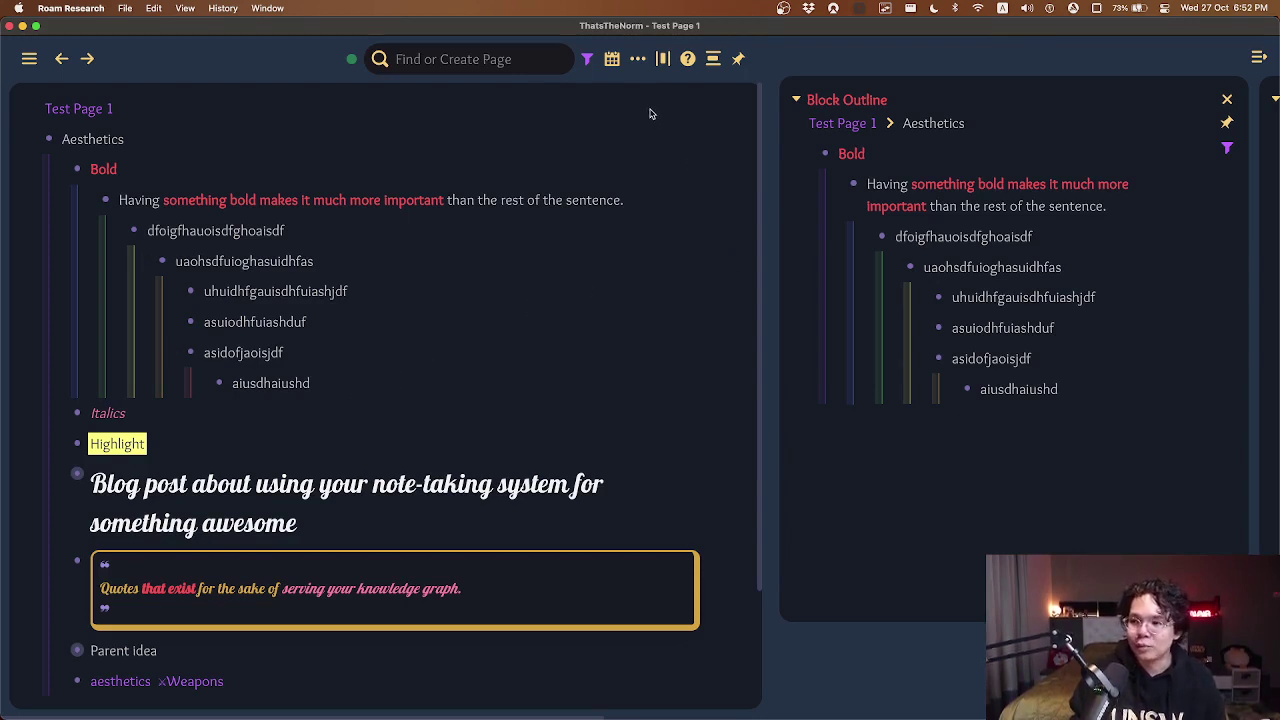
{"action": "left_click", "coordinate": [260, 154]}
{"action": "left_click", "coordinate": [268, 137]}
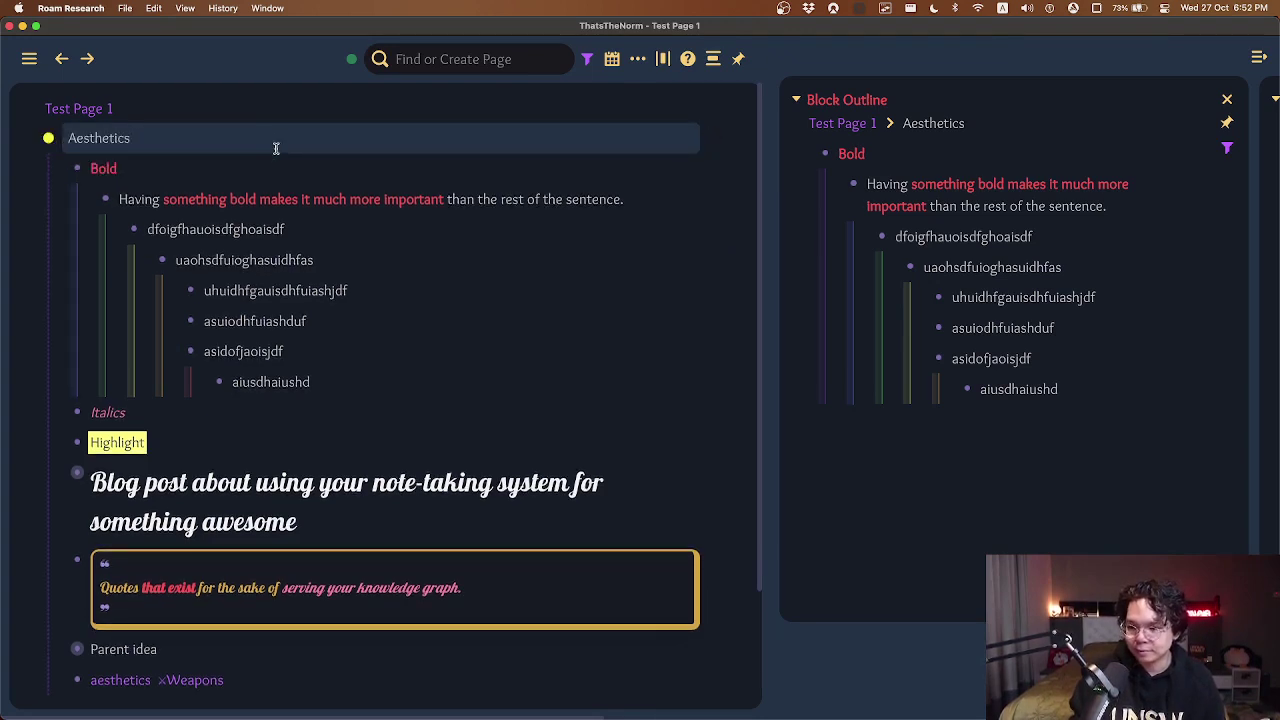
{"action": "key", "text": "super+bracketleft"}
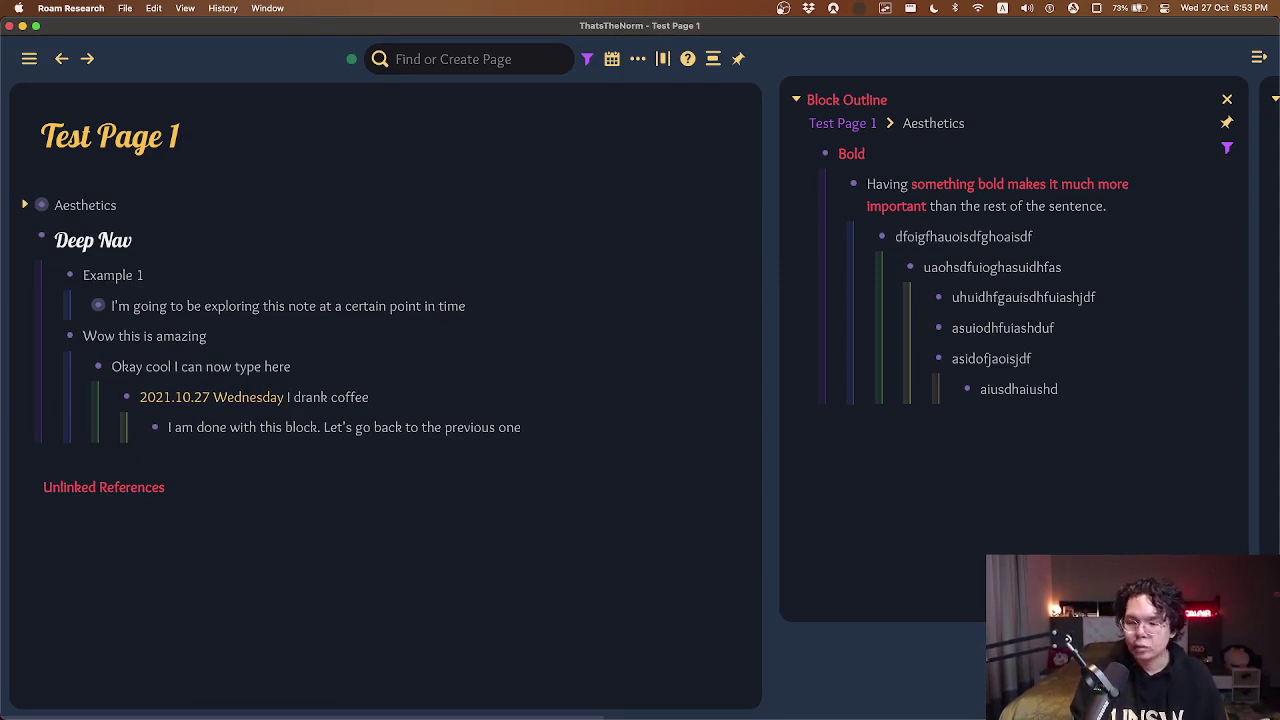
View the Roam42 Quick Reference with its feature shortcuts and dismiss it.
{"action": "key", "text": "ctrl+shift+q"}
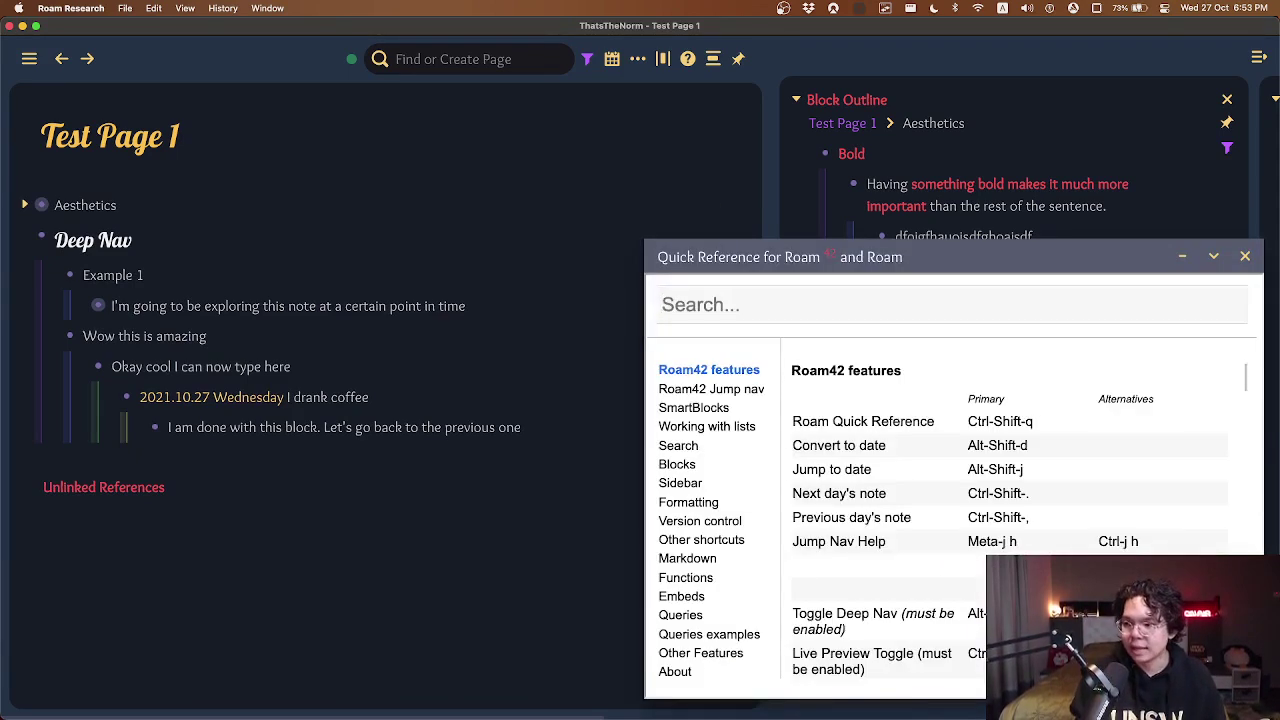
{"action": "key", "text": "Escape"}
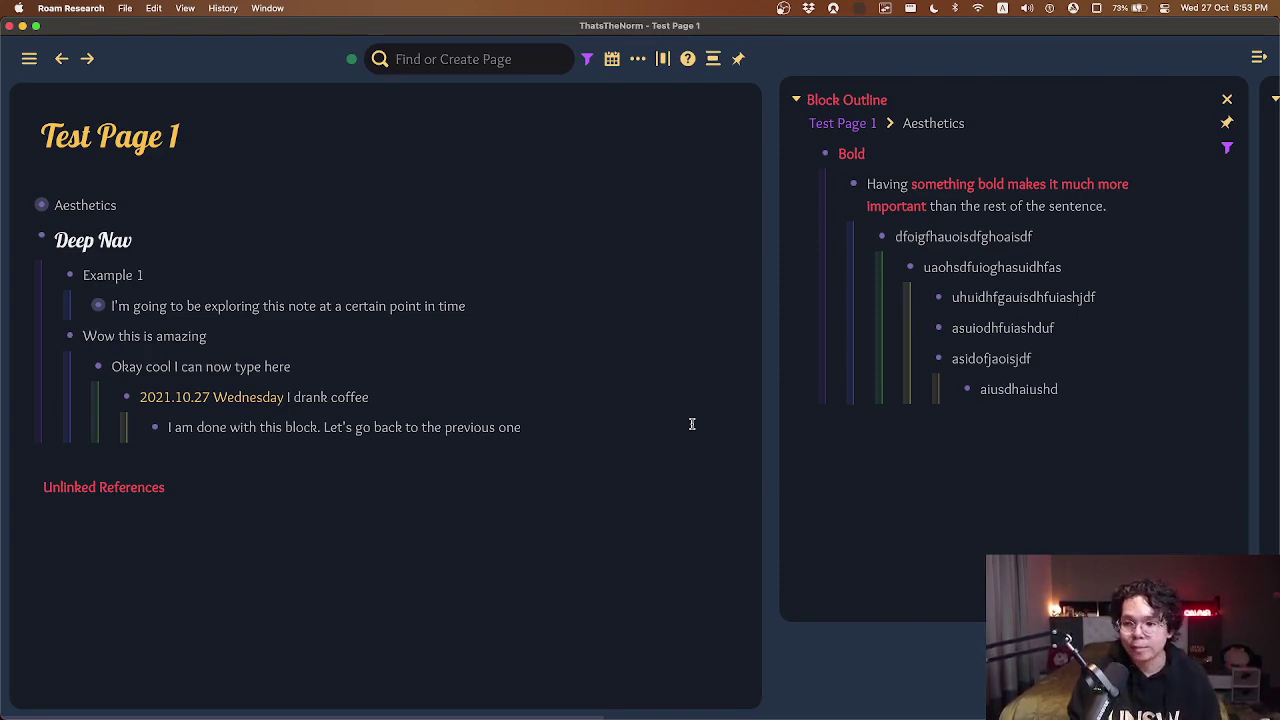
Alternate the cursor between the Aesthetics block and the "I am done with this block" block, ending in Aesthetics.
{"action": "left_click", "coordinate": [278, 210]}
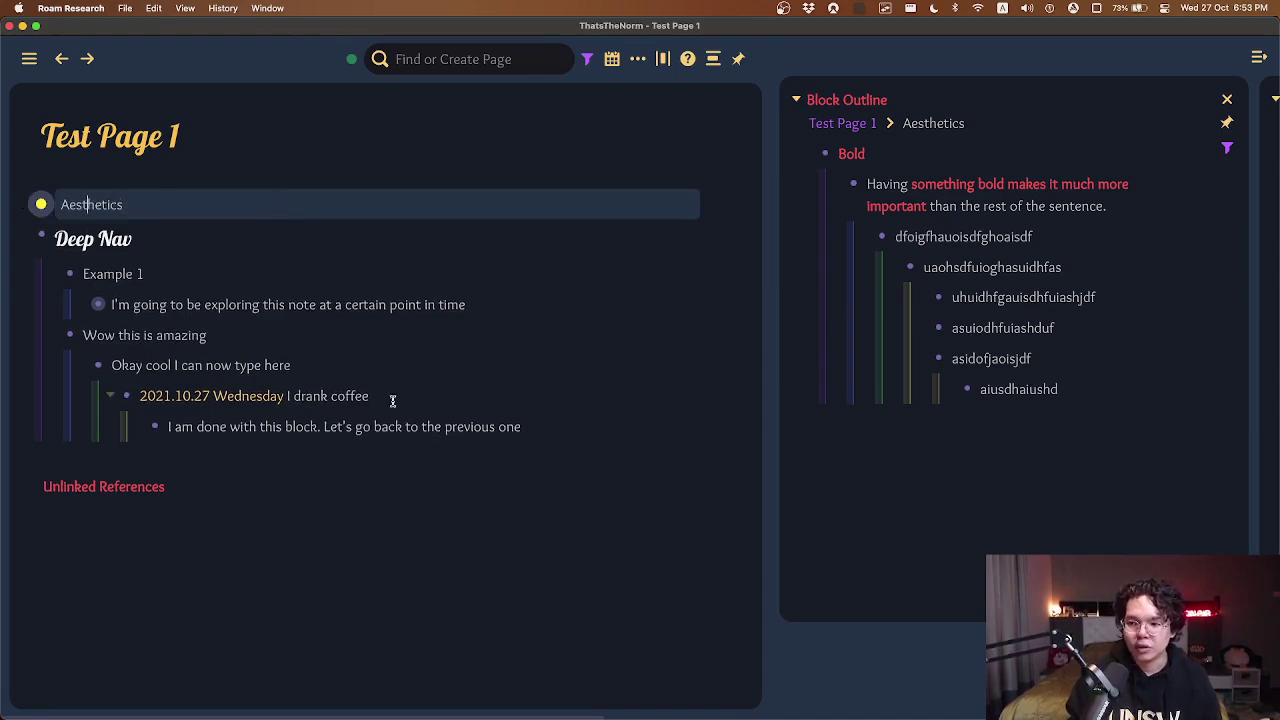
{"action": "left_click", "coordinate": [523, 426]}
{"action": "left_click", "coordinate": [116, 204]}
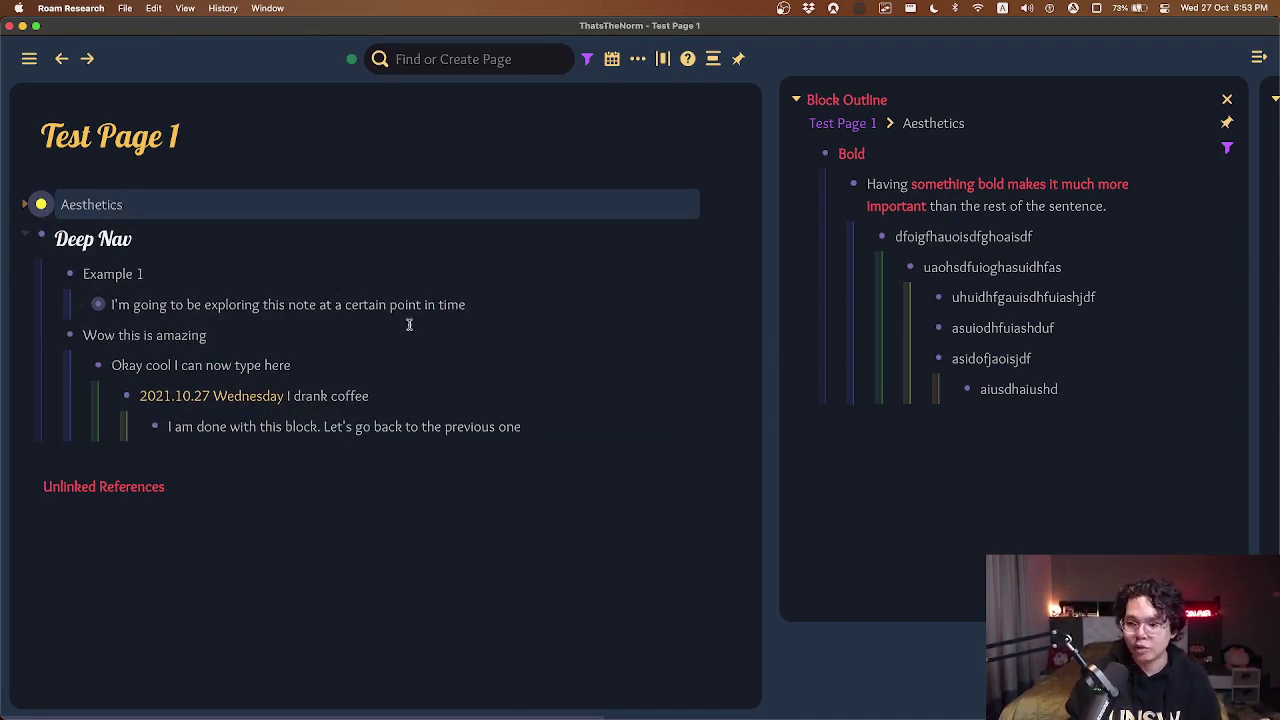
{"action": "left_click", "coordinate": [518, 420]}
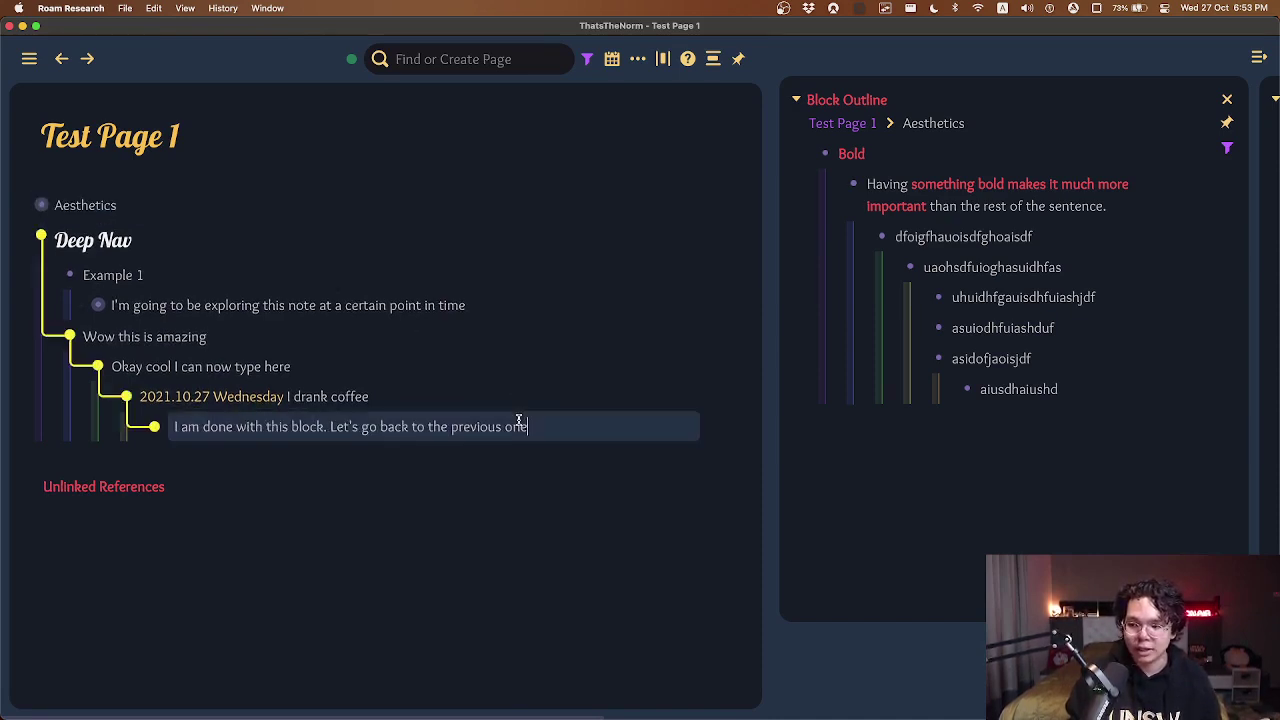
{"action": "left_click", "coordinate": [138, 199]}
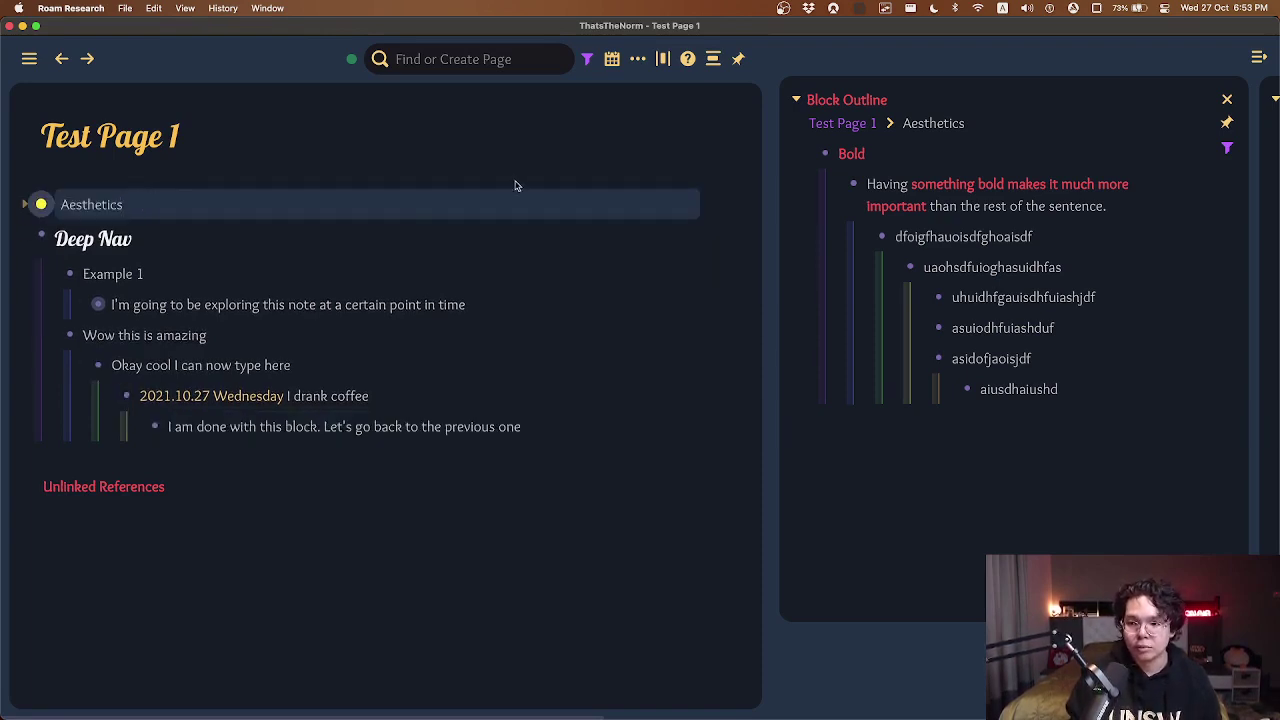
Use Deep Jump Nav to move from Aesthetics into the "I am done with this block" block.
{"action": "key", "text": "Escape"}
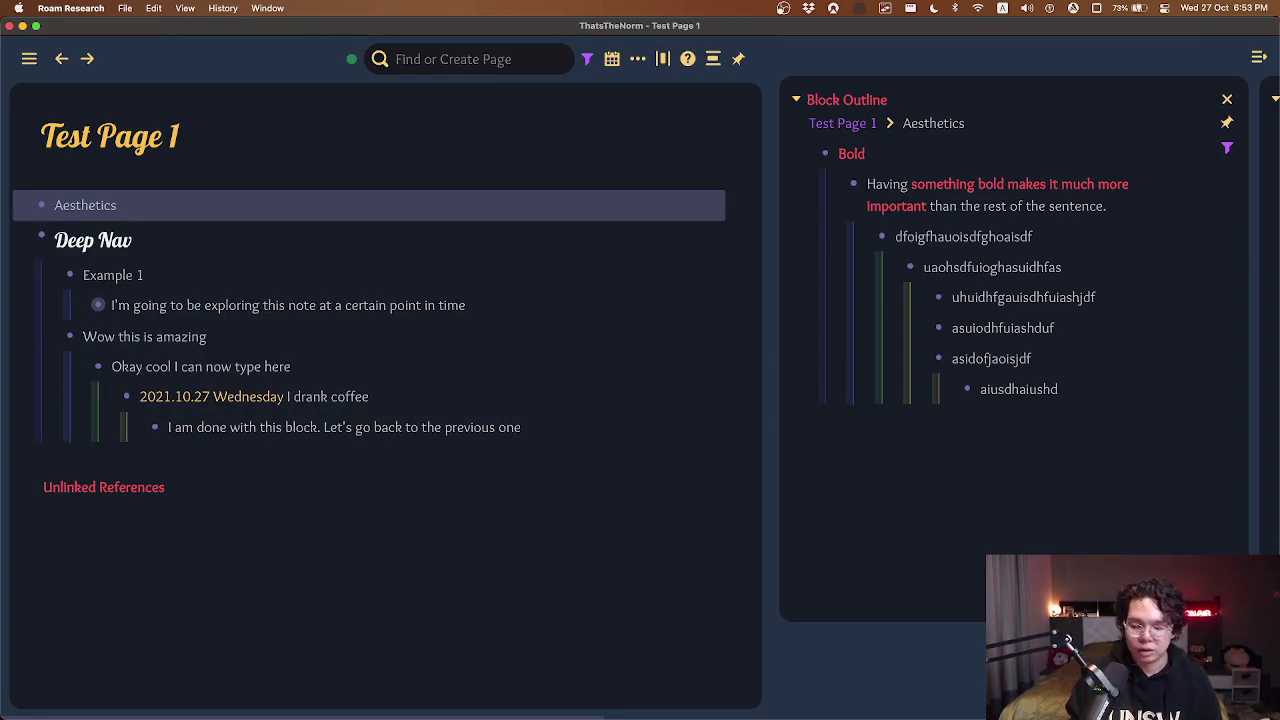
{"action": "key", "text": "f"}
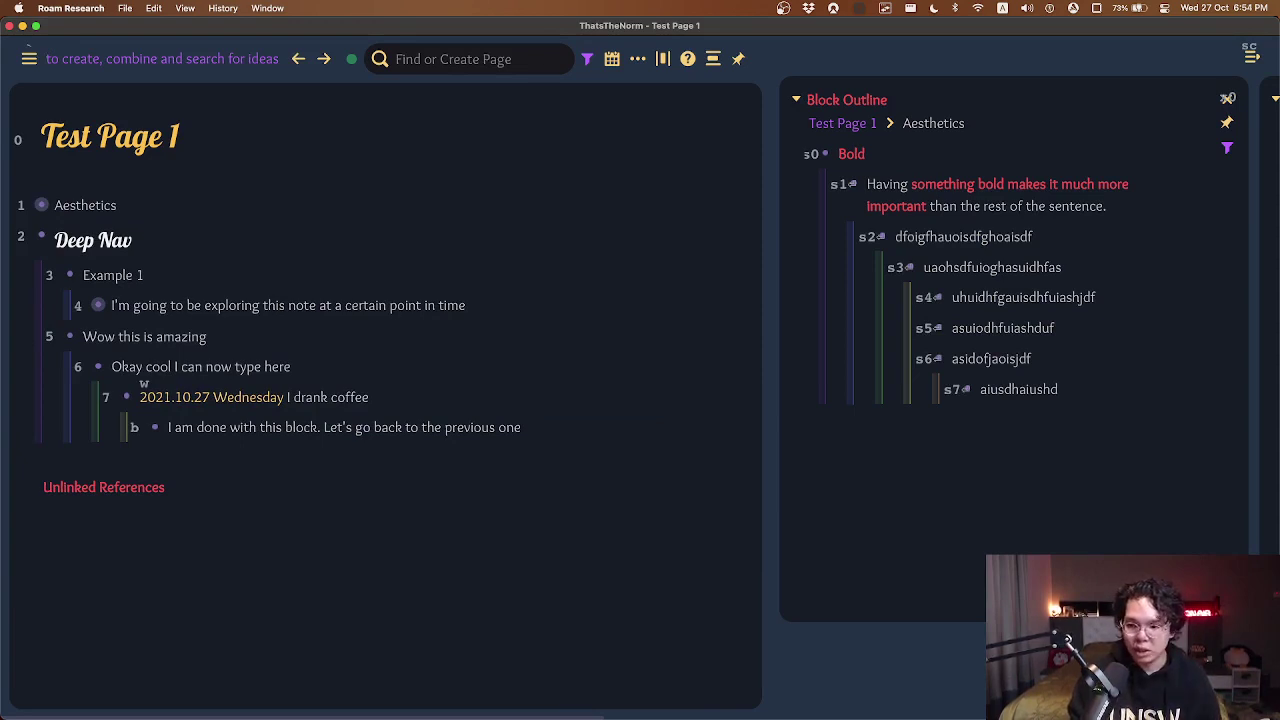
{"action": "key", "text": "b"}
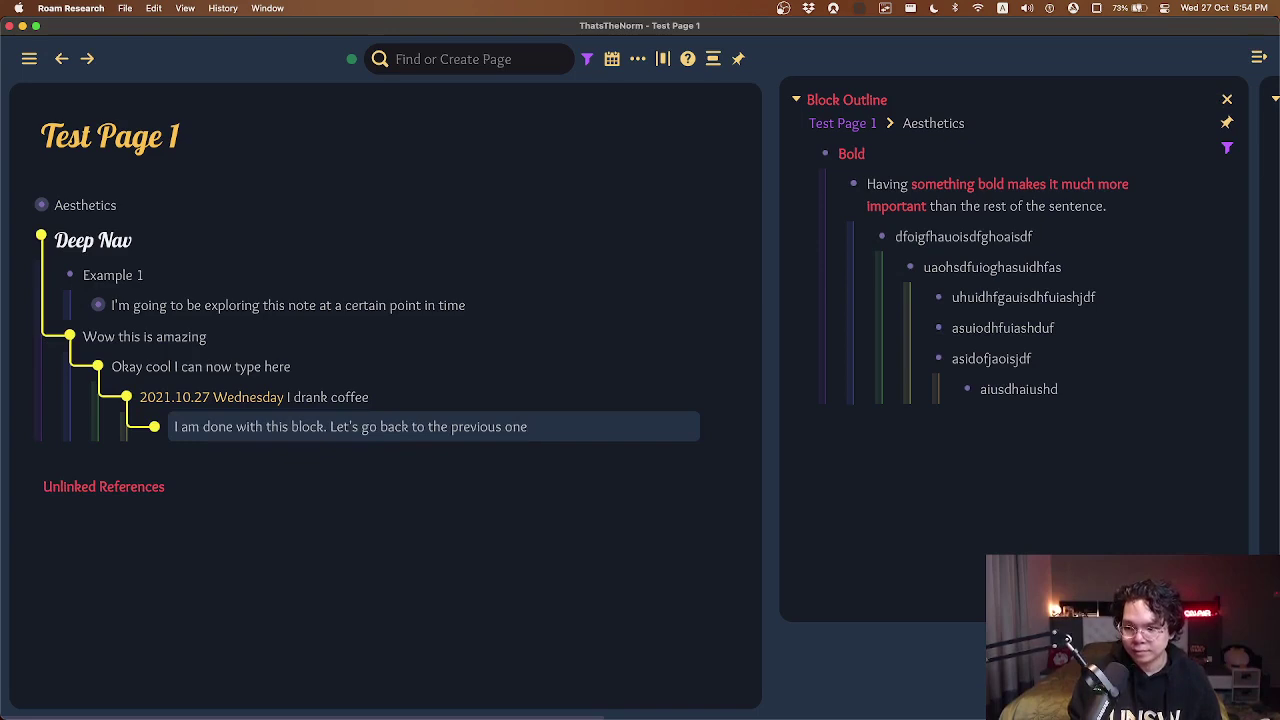
Alternate the editing cursor between Aesthetics and the "I am done with this block" block, finishing in the latter.
{"action": "key", "text": "Escape"}
{"action": "left_click", "coordinate": [460, 208]}
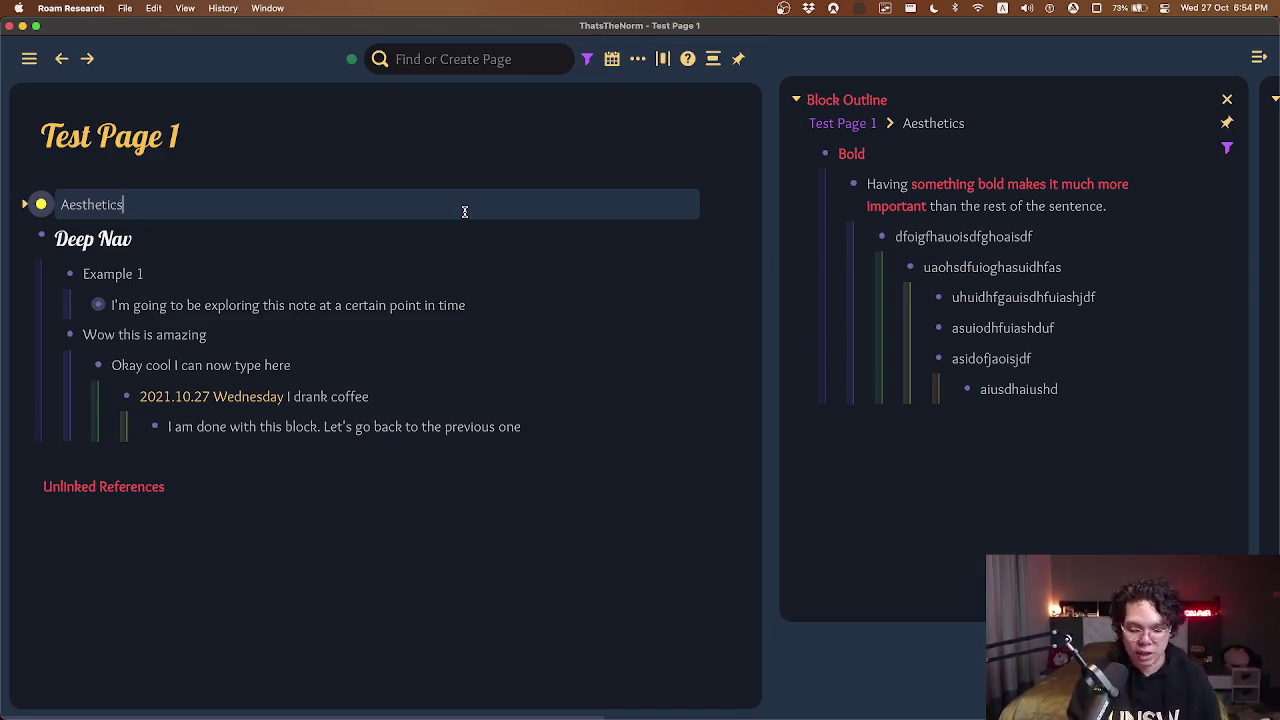
{"action": "key", "text": "Up"}
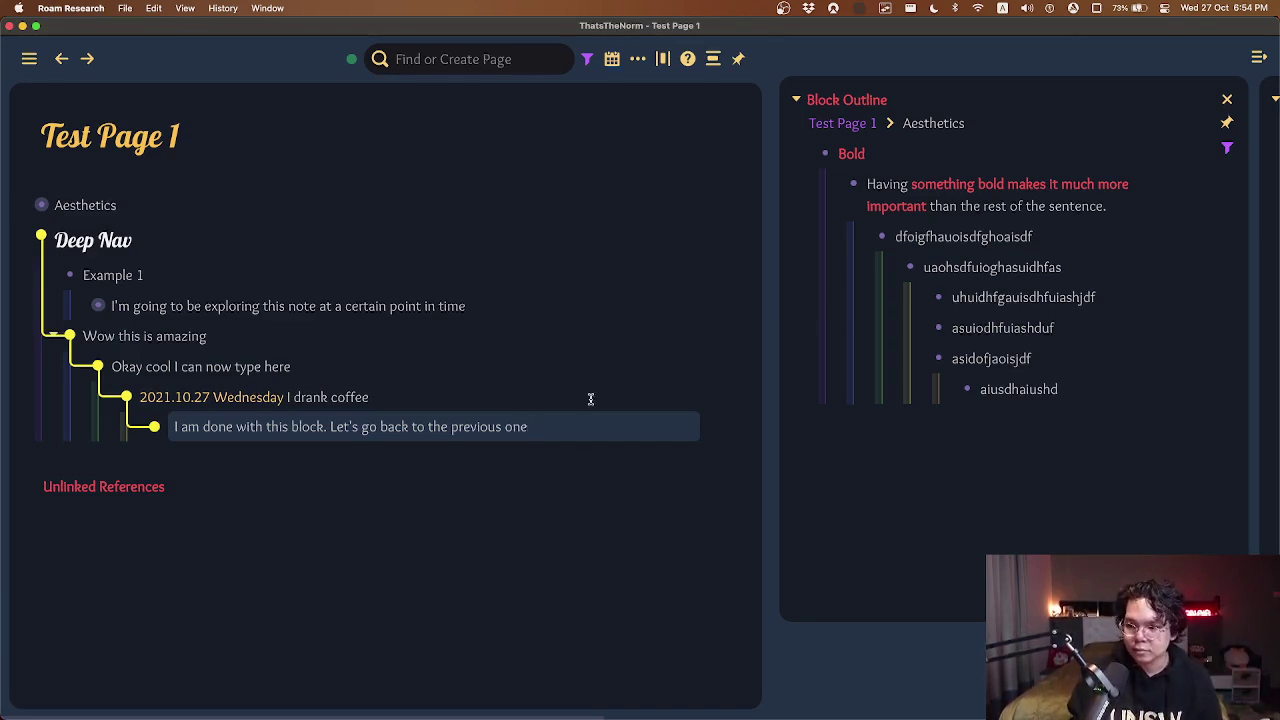
{"action": "left_click", "coordinate": [173, 197]}
{"action": "left_click", "coordinate": [537, 426]}
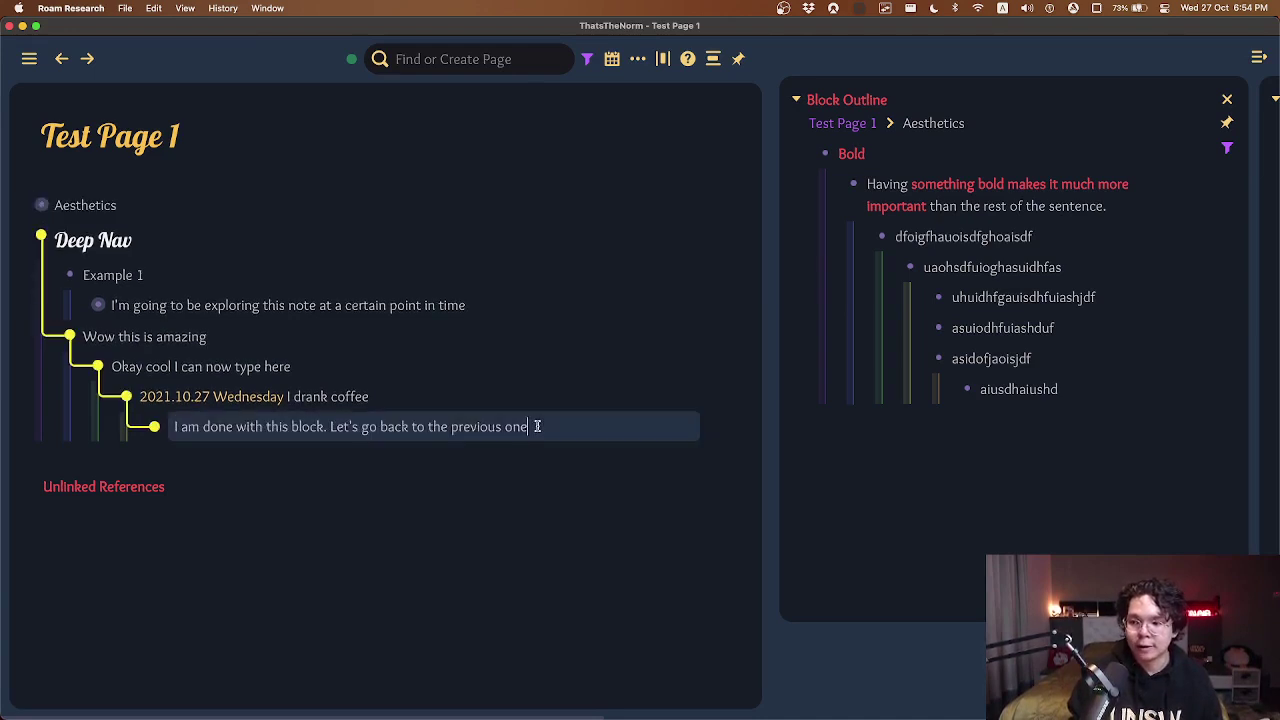
Jump from the "I am done with this block" block to Aesthetics with the Deep Jump Nav labels.
{"action": "key", "text": "Escape"}
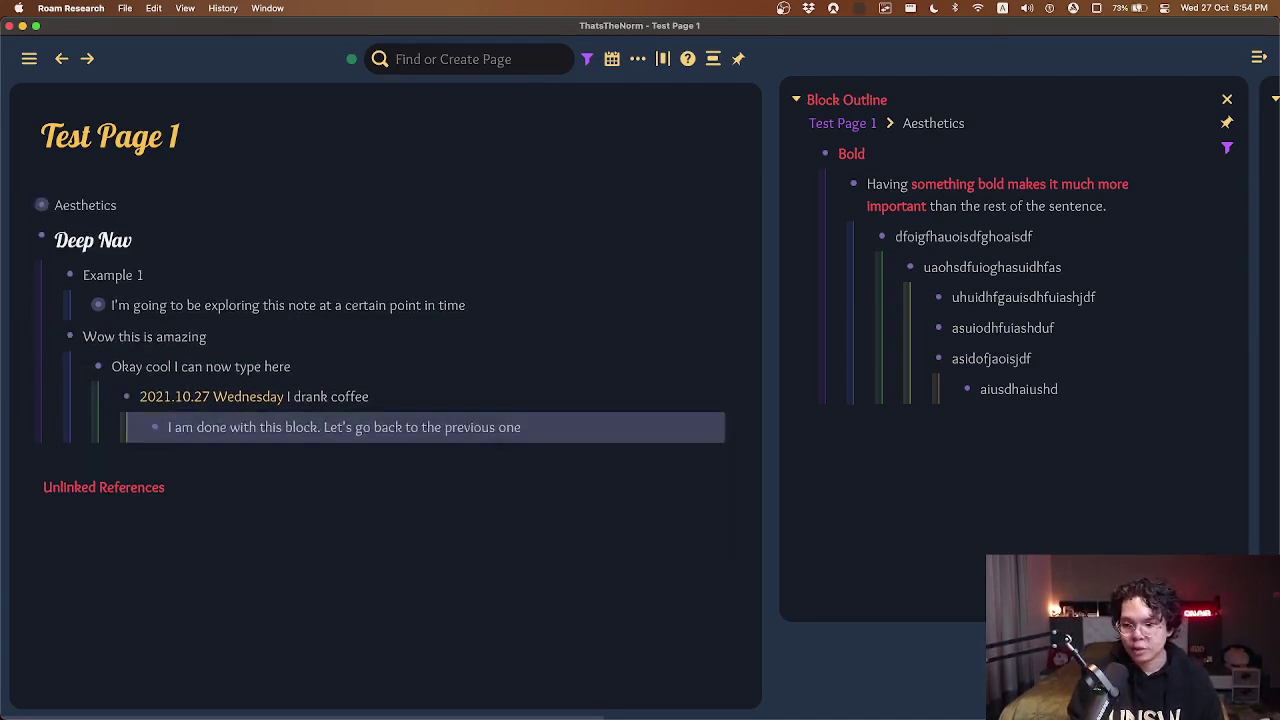
{"action": "key", "text": "f"}
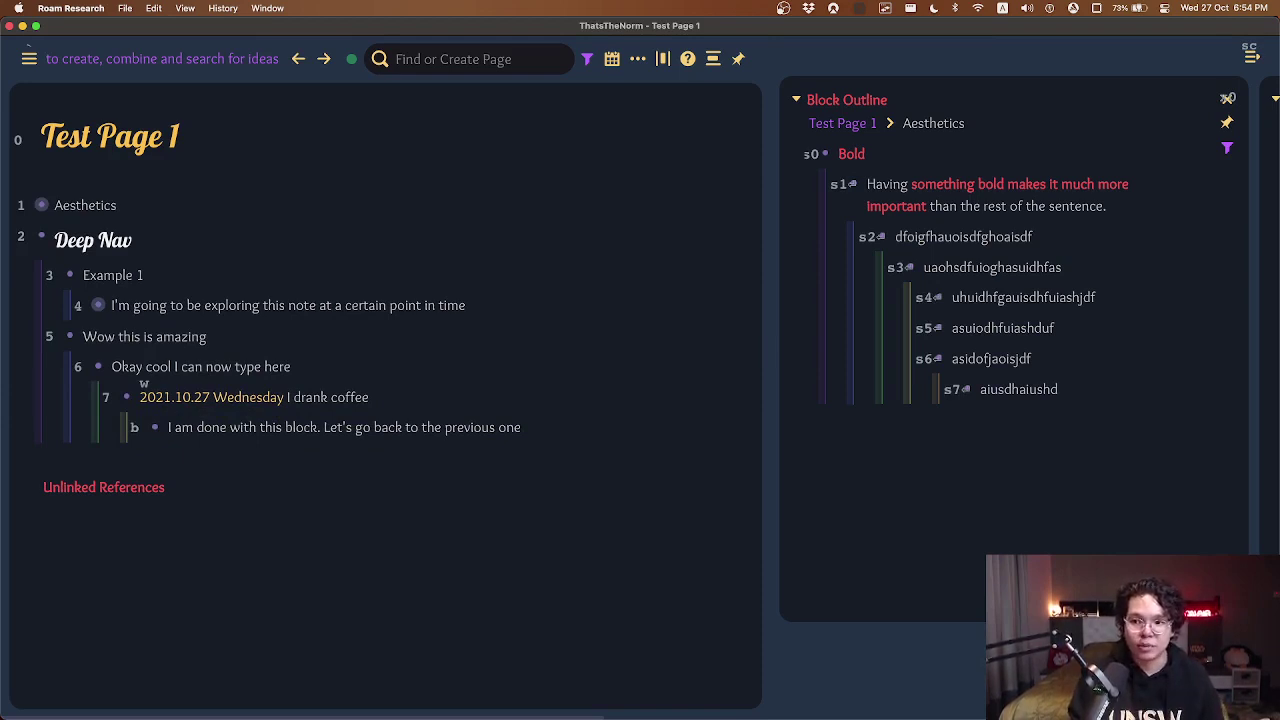
{"action": "key", "text": "1"}
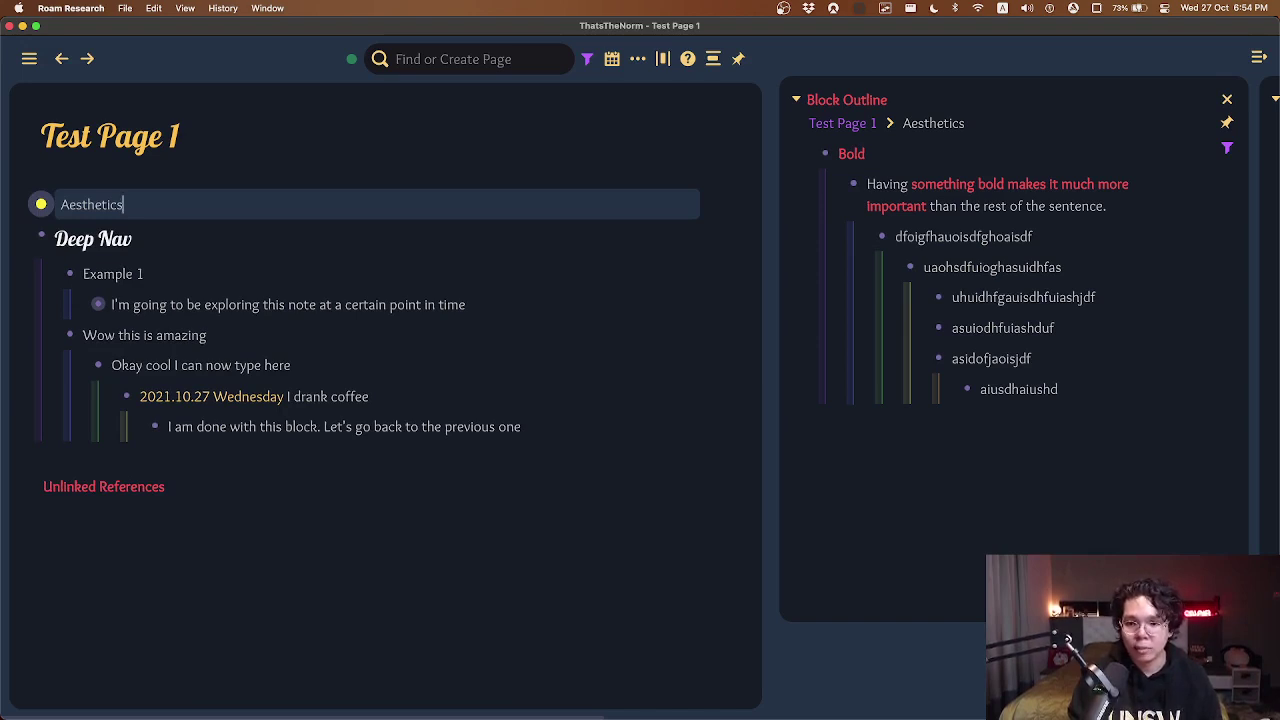
Jump to the last block of Test Page 1 for editing, and return to editing its first block, Aesthetics.
{"action": "key", "text": "Escape"}
{"action": "key", "text": "shift+g"}
{"action": "key", "text": "a"}
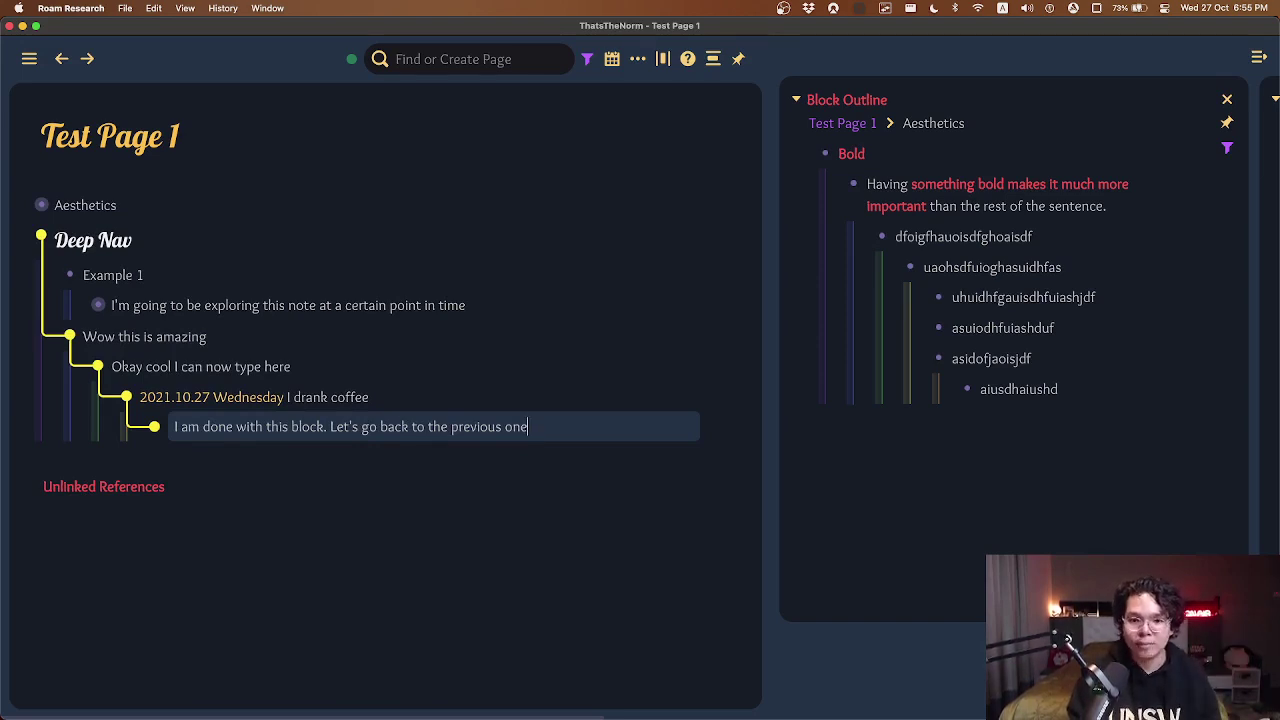
{"action": "key", "text": "Escape"}
{"action": "key", "text": "g"}
{"action": "key", "text": "g"}
{"action": "key", "text": "a"}
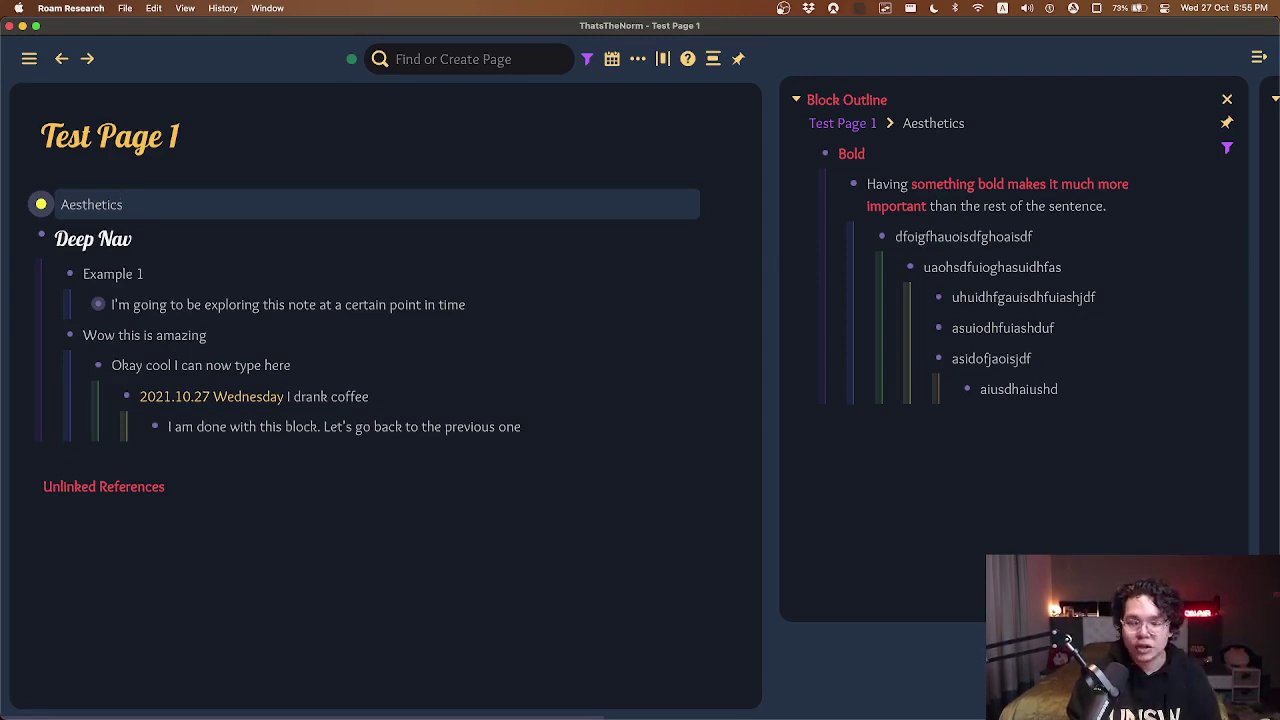
Add a scratch block "ahsudfhausdhfuiashdf" below the "I am done with this block" block and delete it again.
{"action": "left_click", "coordinate": [520, 427]}
{"action": "key", "text": "Return"}
{"action": "type", "text": "ahsudfhausdhfuiashdf"}
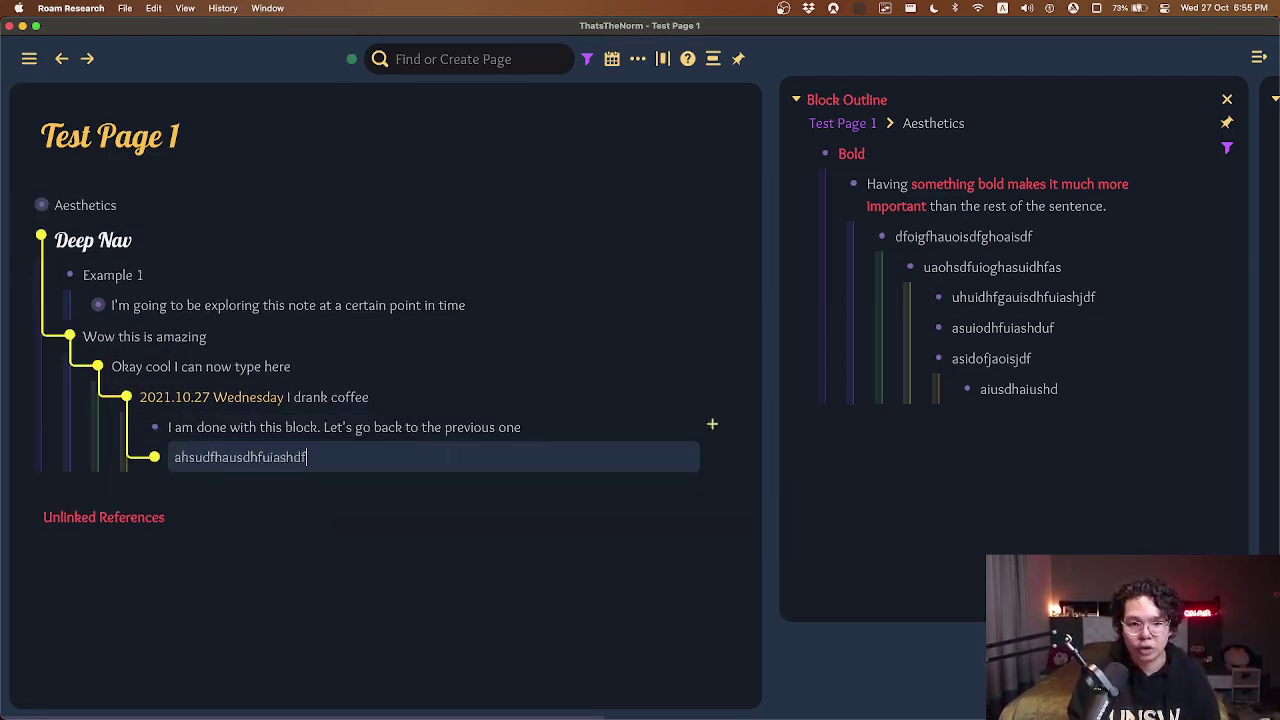
{"action": "key", "text": "super+BackSpace"}
{"action": "key", "text": "BackSpace"}
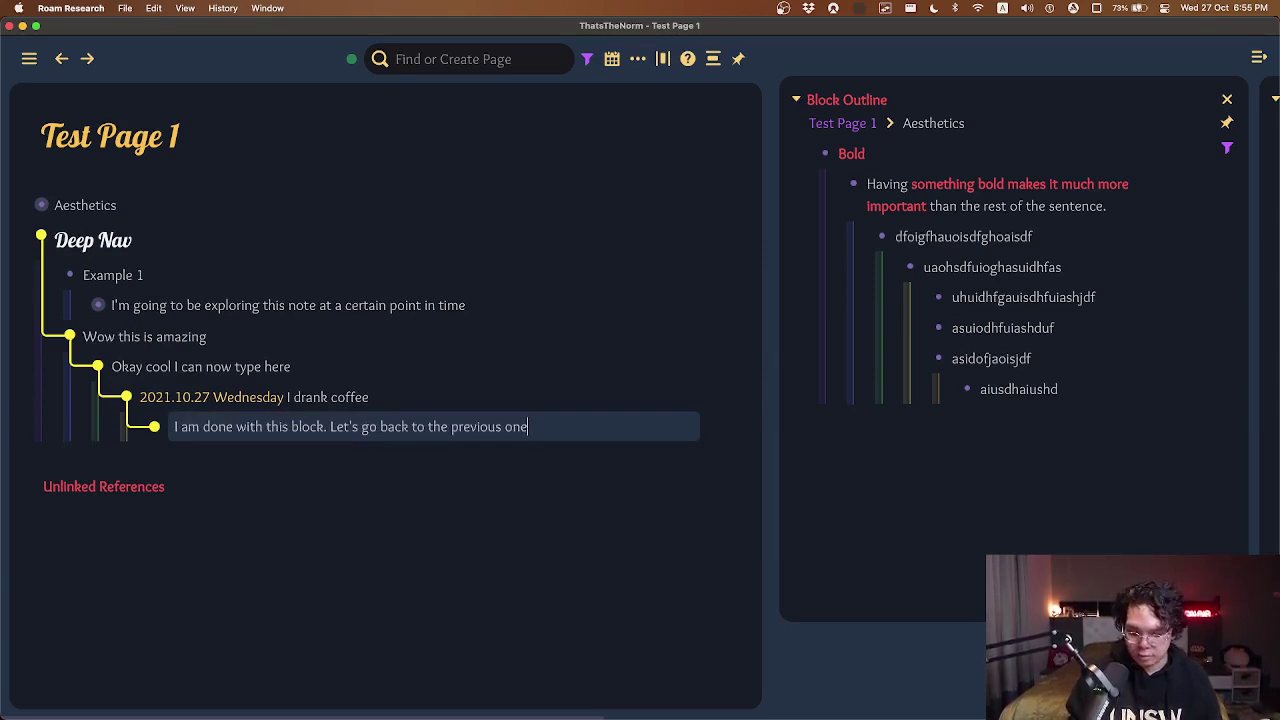
Hide the right sidebar and place the cursor in the Aesthetics block.
{"action": "key", "text": "super+slash"}
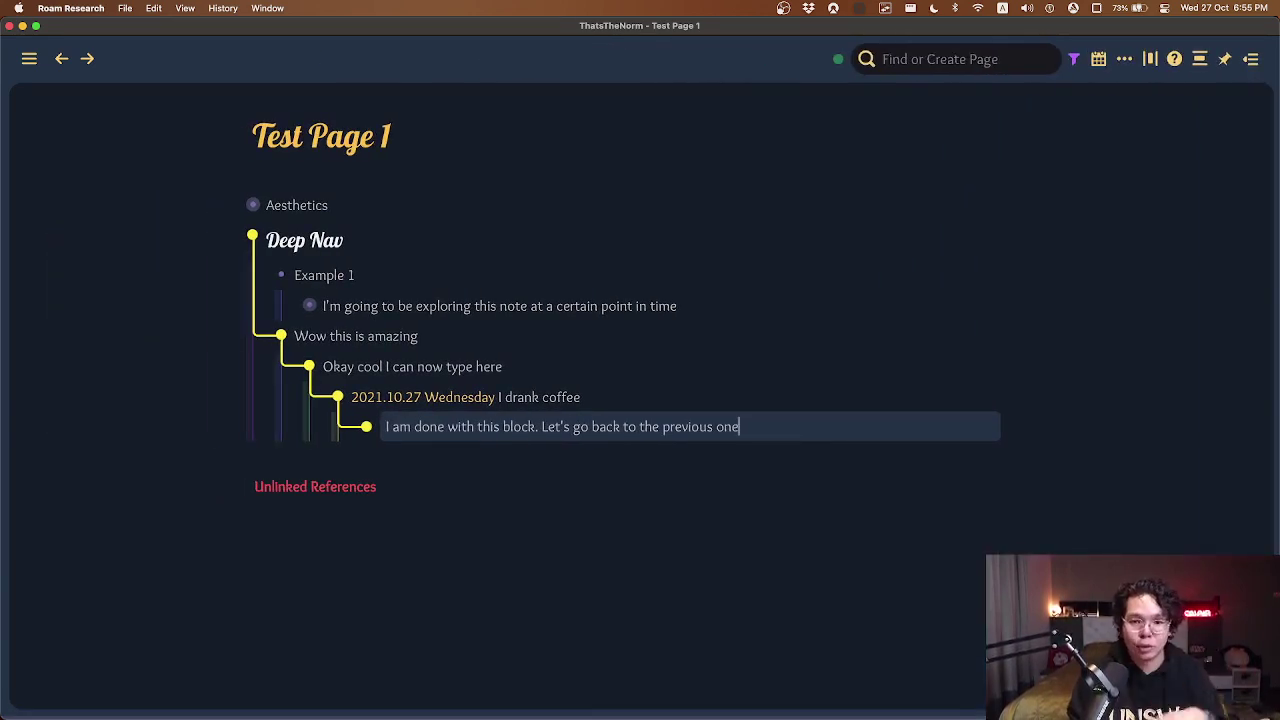
{"action": "left_click", "coordinate": [334, 204]}
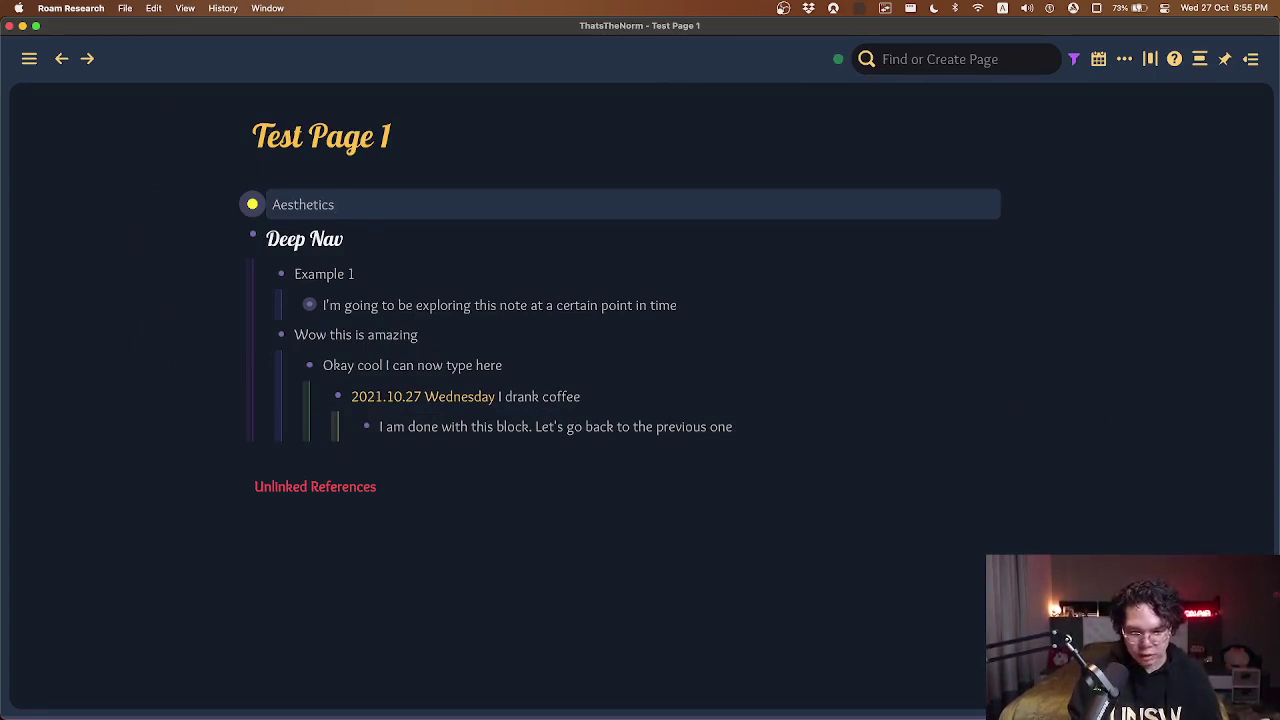
Collapse Example 1, "Wow this is amazing" and Deep Nav, and toggle the Aesthetics block open and closed.
{"action": "key", "text": "Down"}
{"action": "key", "text": "Down"}
{"action": "key", "text": "super+Up"}
{"action": "key", "text": "Down"}
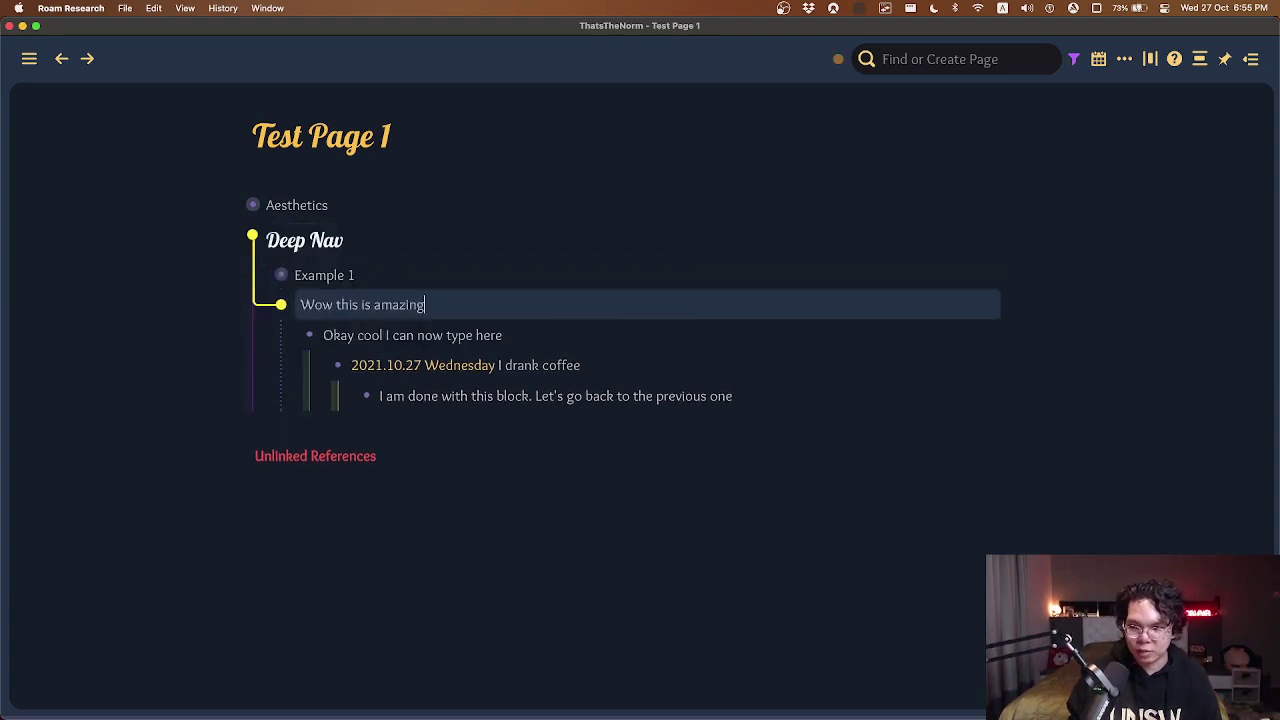
{"action": "key", "text": "super+Up"}
{"action": "key", "text": "Up"}
{"action": "key", "text": "Up"}
{"action": "key", "text": "super+Up"}
{"action": "key", "text": "Up"}
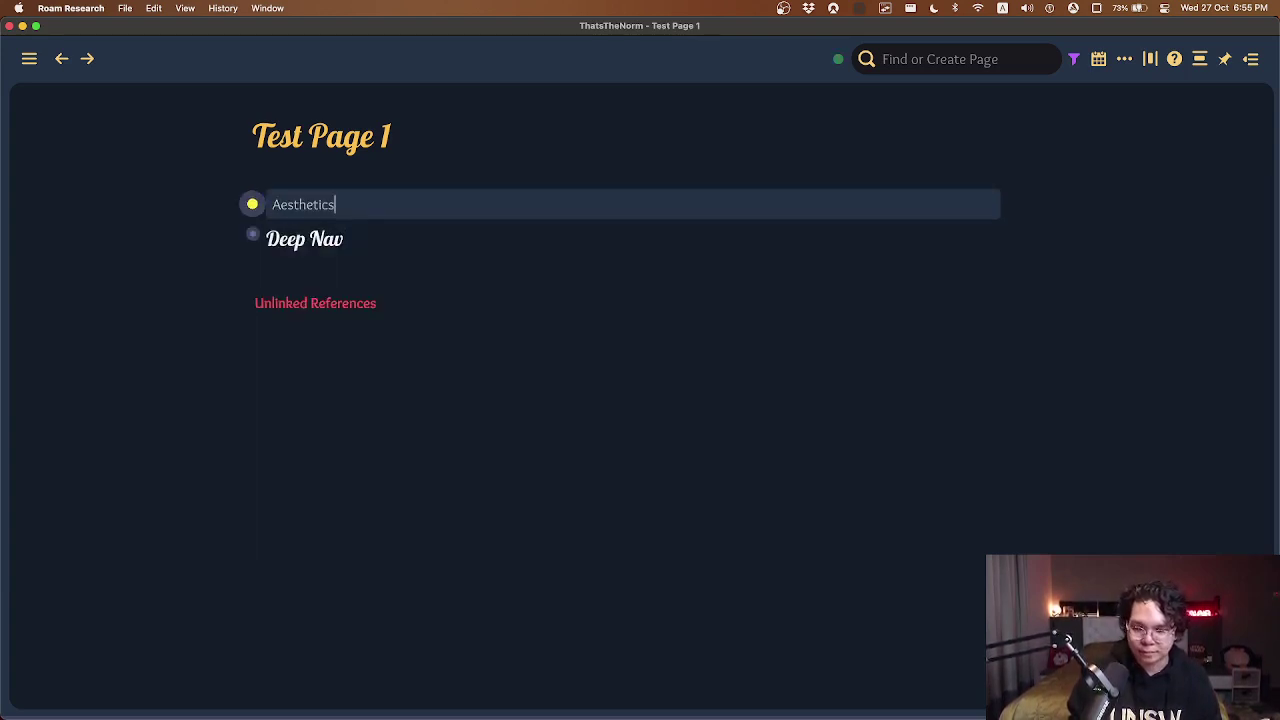
{"action": "key", "text": "super+Down"}
{"action": "key", "text": "super+Up"}
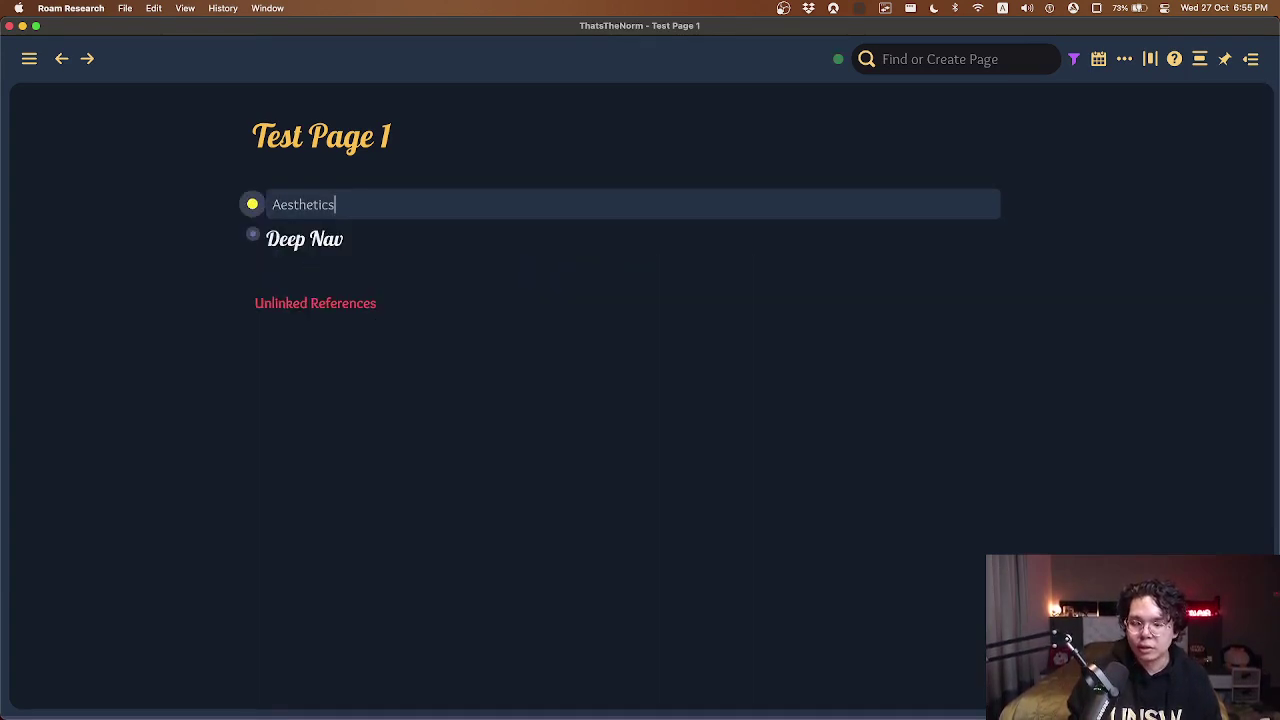
Expand Deep Nav and its nested branches one at a time, and collapse the whole Deep Nav branch again.
{"action": "left_click", "coordinate": [235, 238]}
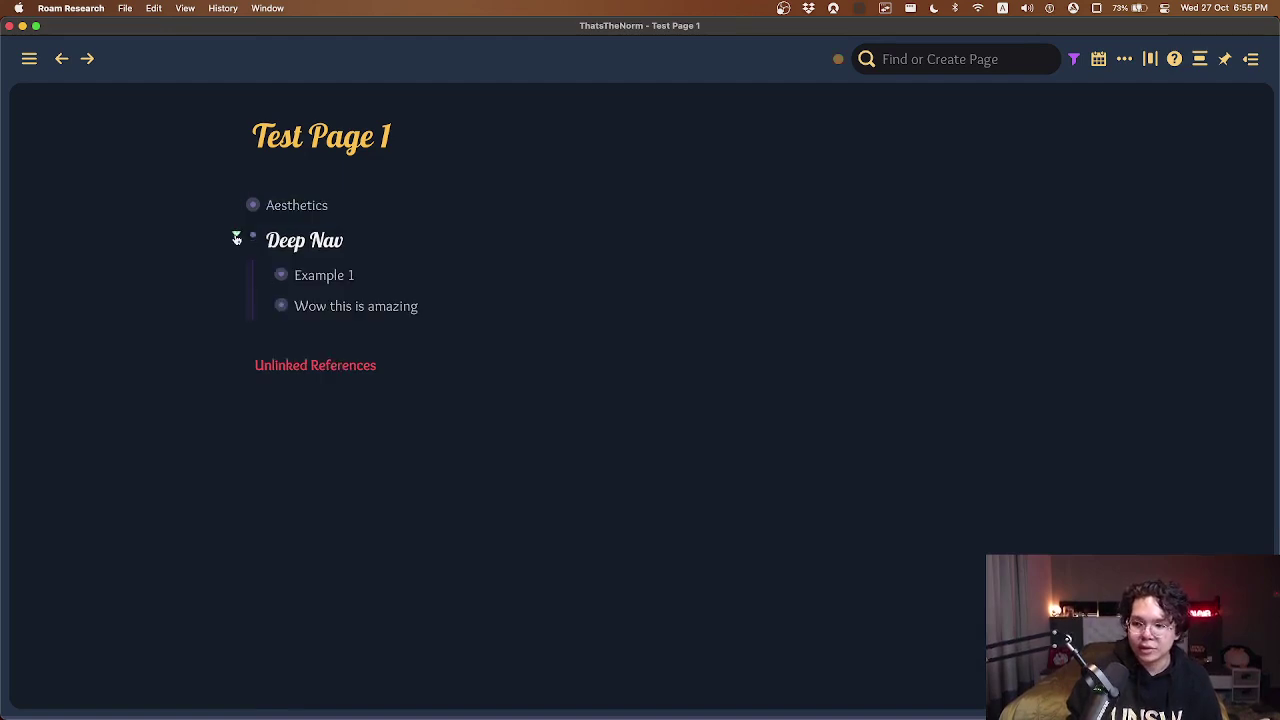
{"action": "left_click", "coordinate": [266, 276]}
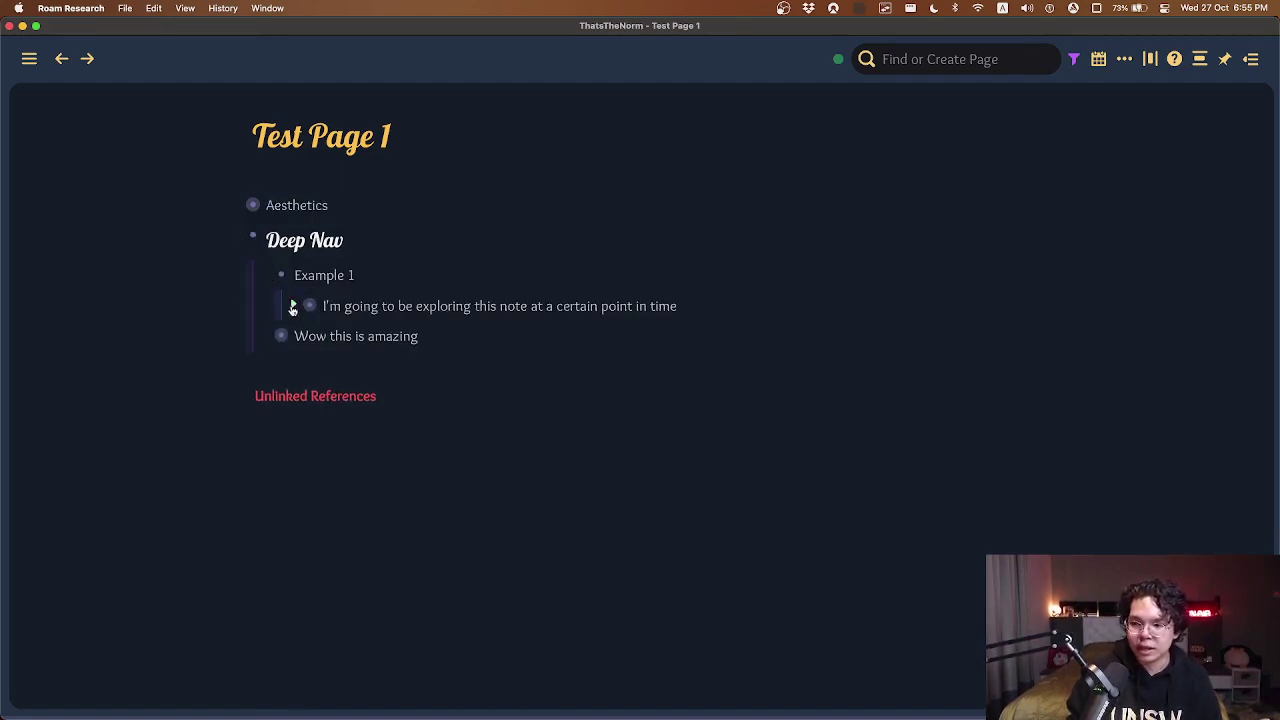
{"action": "left_click", "coordinate": [292, 306]}
{"action": "left_click", "coordinate": [264, 369]}
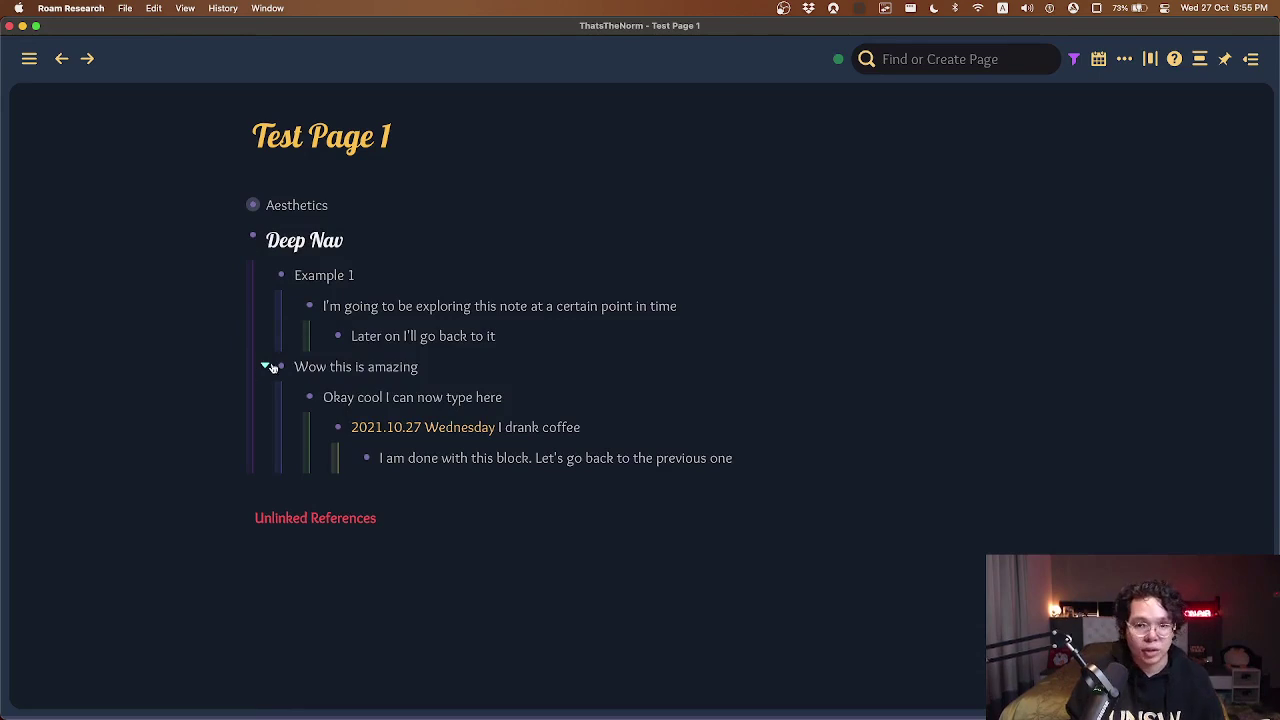
{"action": "left_click", "coordinate": [464, 234]}
{"action": "key", "text": "super+Up"}
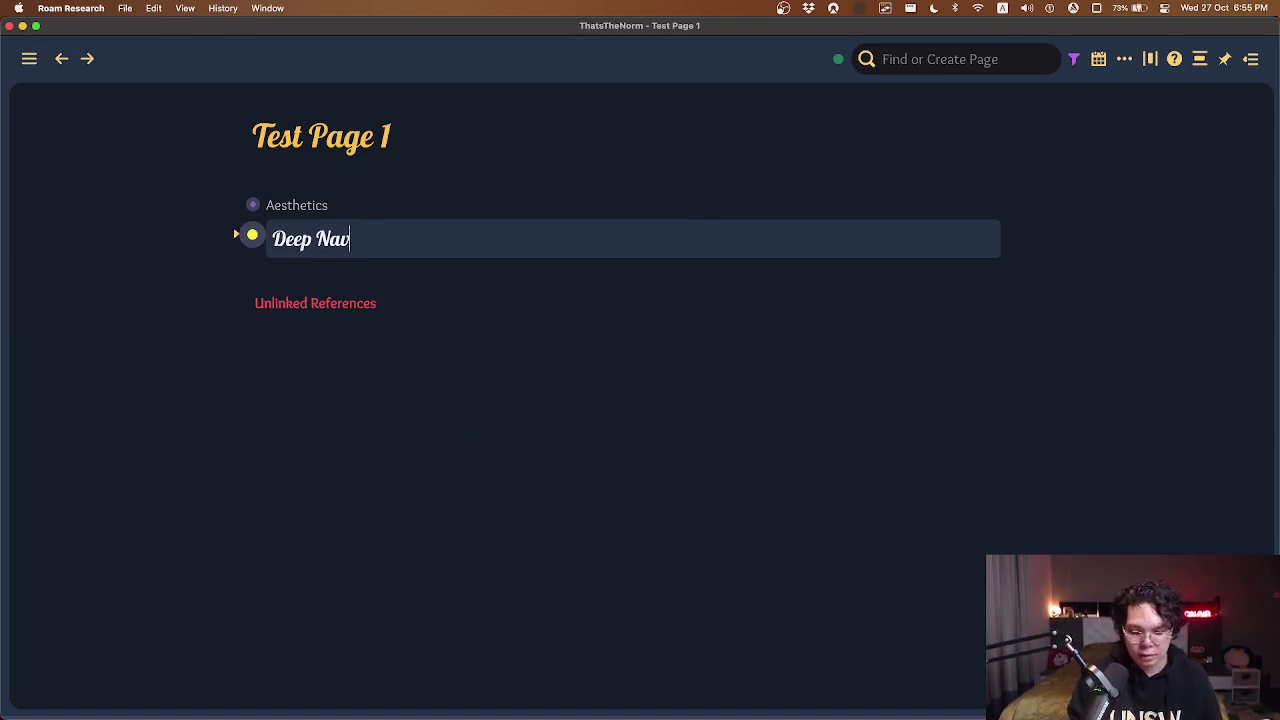
Expand Deep Nav's branches down to "Later on I'll go back to it" and "I drank coffee", and return to the Deep Nav heading.
{"action": "key", "text": "super+Down"}
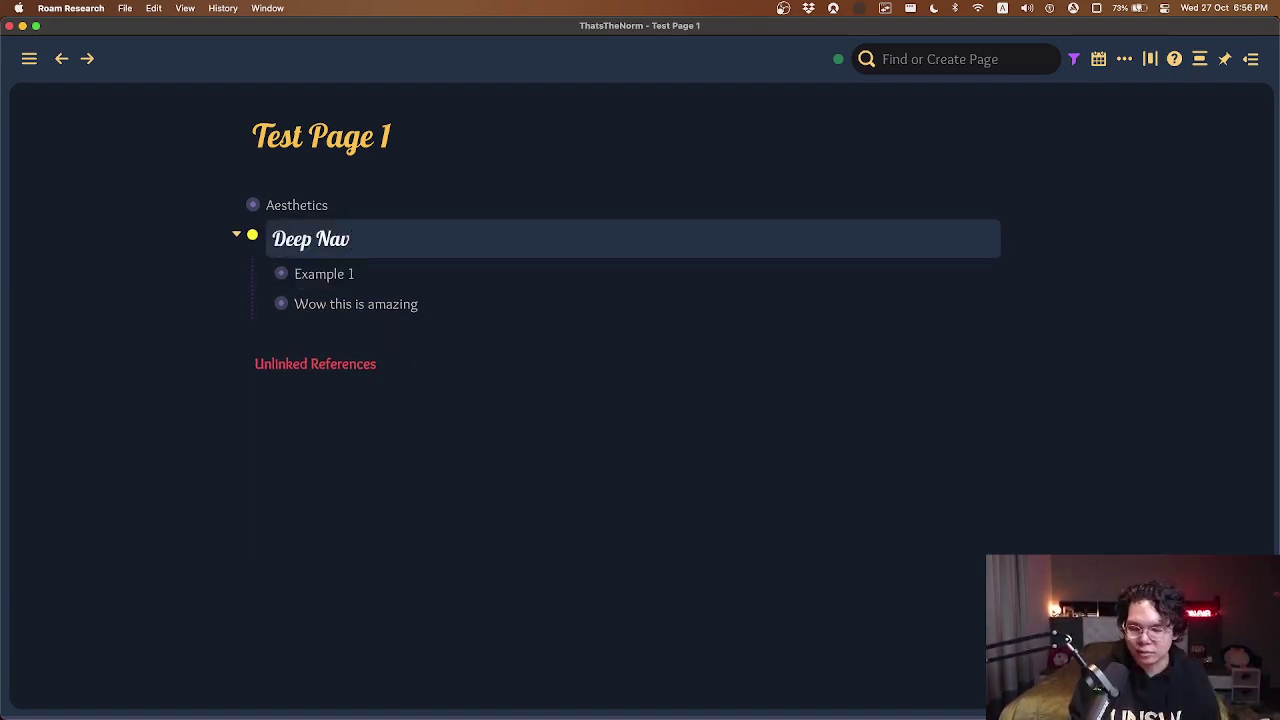
{"action": "key", "text": "Down"}
{"action": "key", "text": "Down"}
{"action": "key", "text": "Down"}
{"action": "key", "text": "Up"}
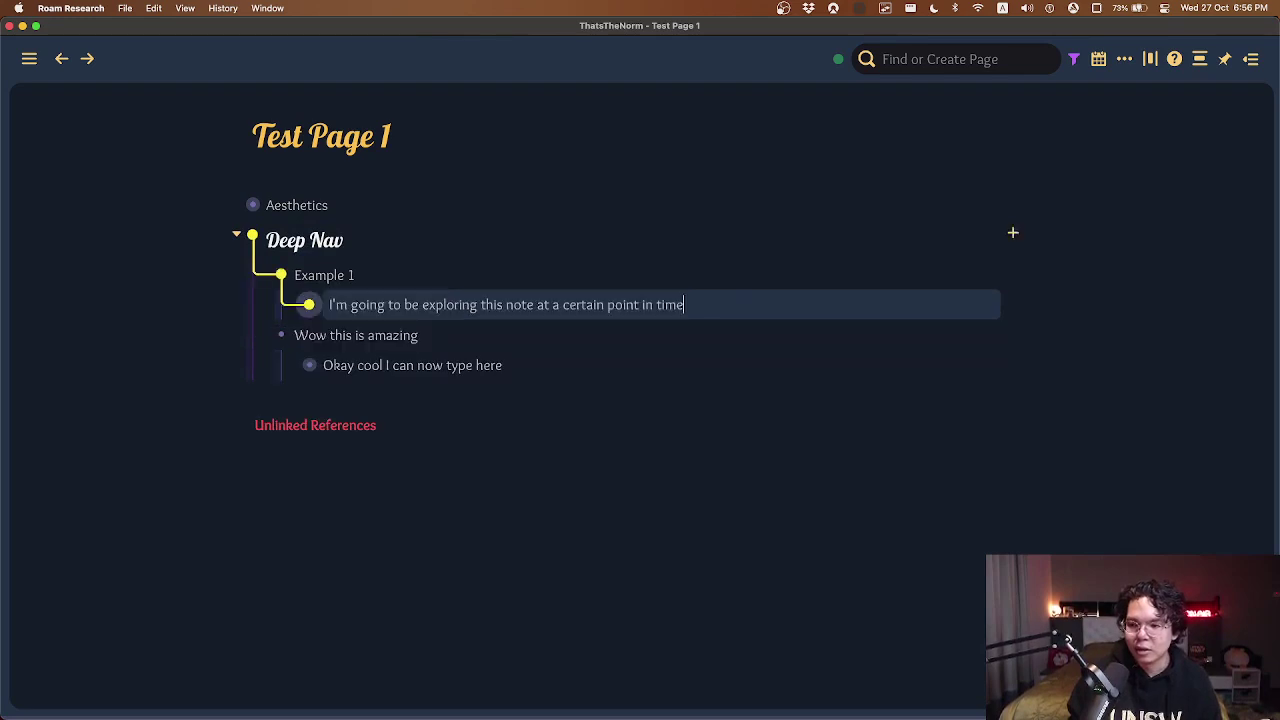
{"action": "key", "text": "Down"}
{"action": "key", "text": "Down"}
{"action": "key", "text": "Up"}
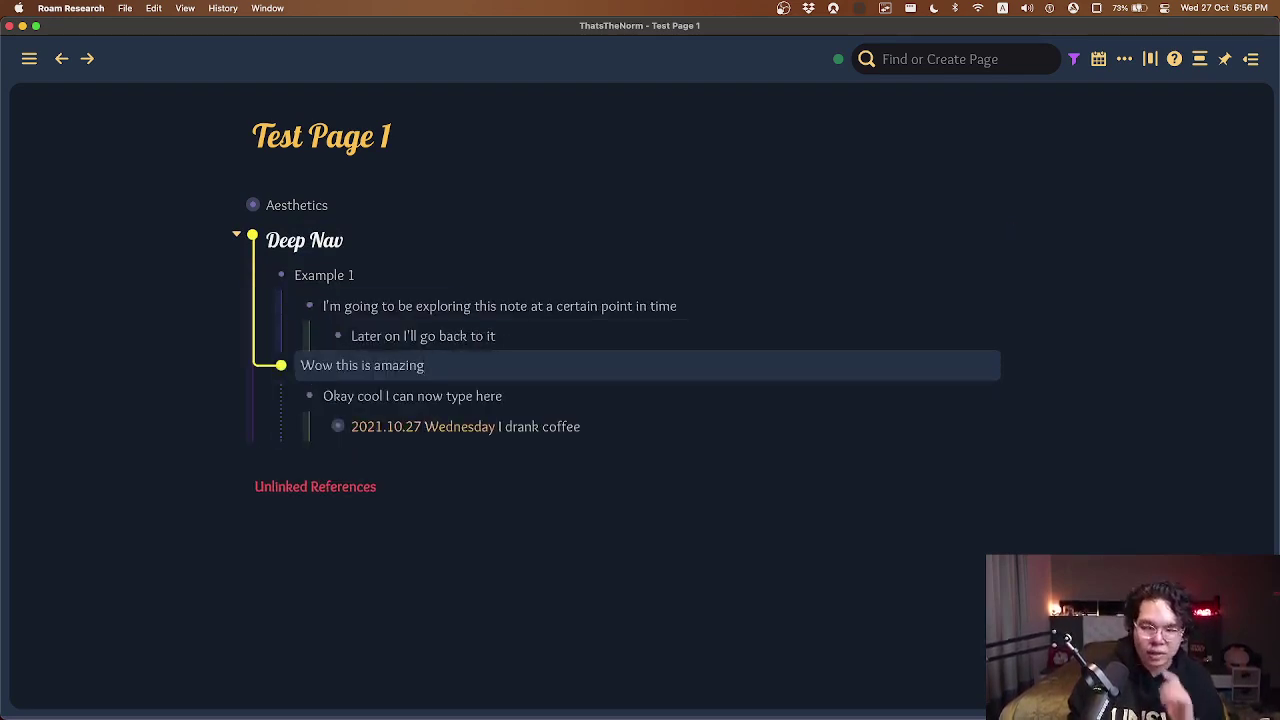
{"action": "key", "text": "Up"}
{"action": "key", "text": "Up"}
{"action": "key", "text": "Up"}
{"action": "key", "text": "Up"}
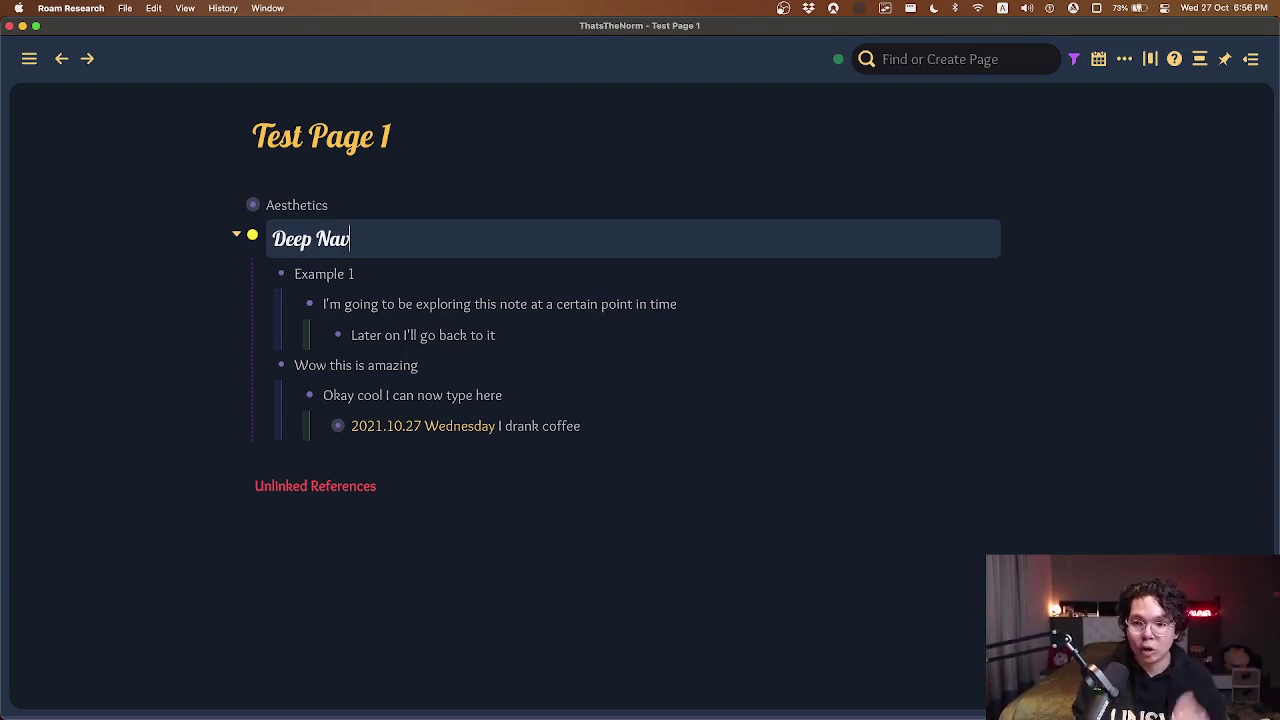
Expand Aesthetics, its Bold block and the "Blog post about using your note-taking system" heading, and move down to the quote block.
{"action": "key", "text": "Up"}
{"action": "key", "text": "super+Down"}
{"action": "key", "text": "Down"}
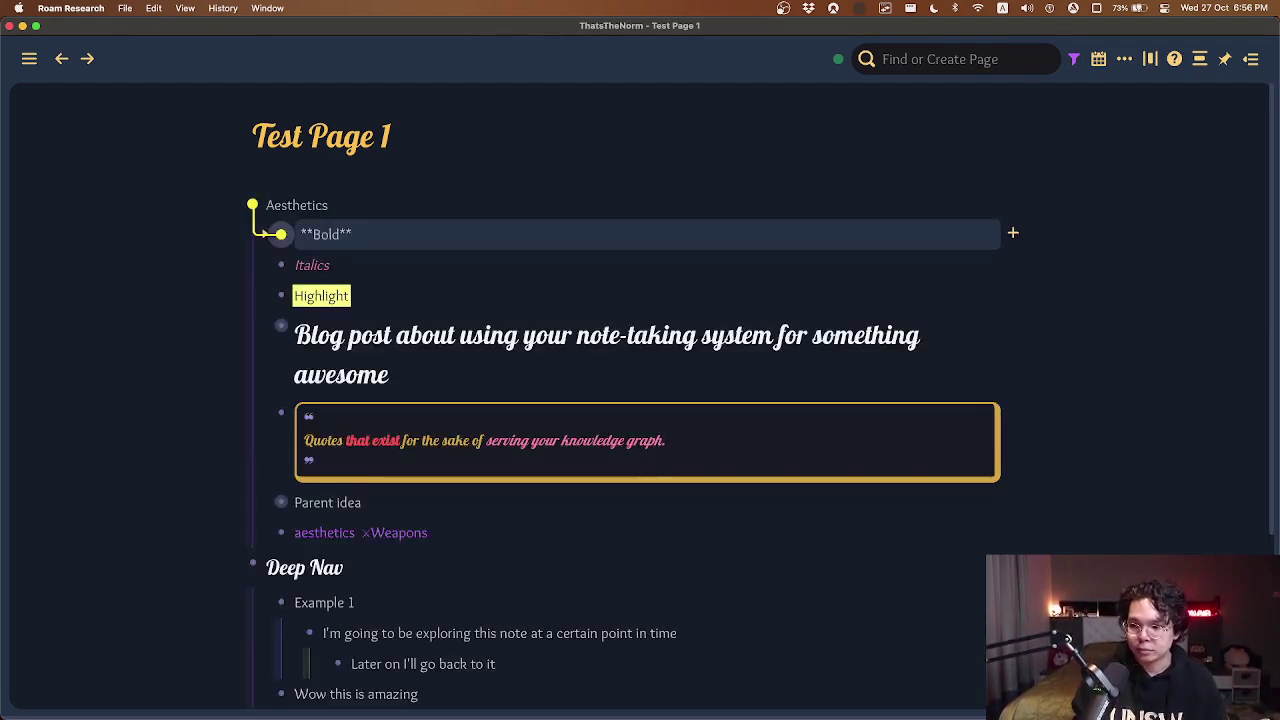
{"action": "key", "text": "super+Down"}
{"action": "key", "text": "Down"}
{"action": "key", "text": "Down"}
{"action": "key", "text": "Down"}
{"action": "key", "text": "Down"}
{"action": "key", "text": "super+Down"}
{"action": "key", "text": "Down"}
{"action": "key", "text": "Down"}
{"action": "scroll", "coordinate": [1012, 164], "scroll_direction": "up", "scroll_amount": 3}
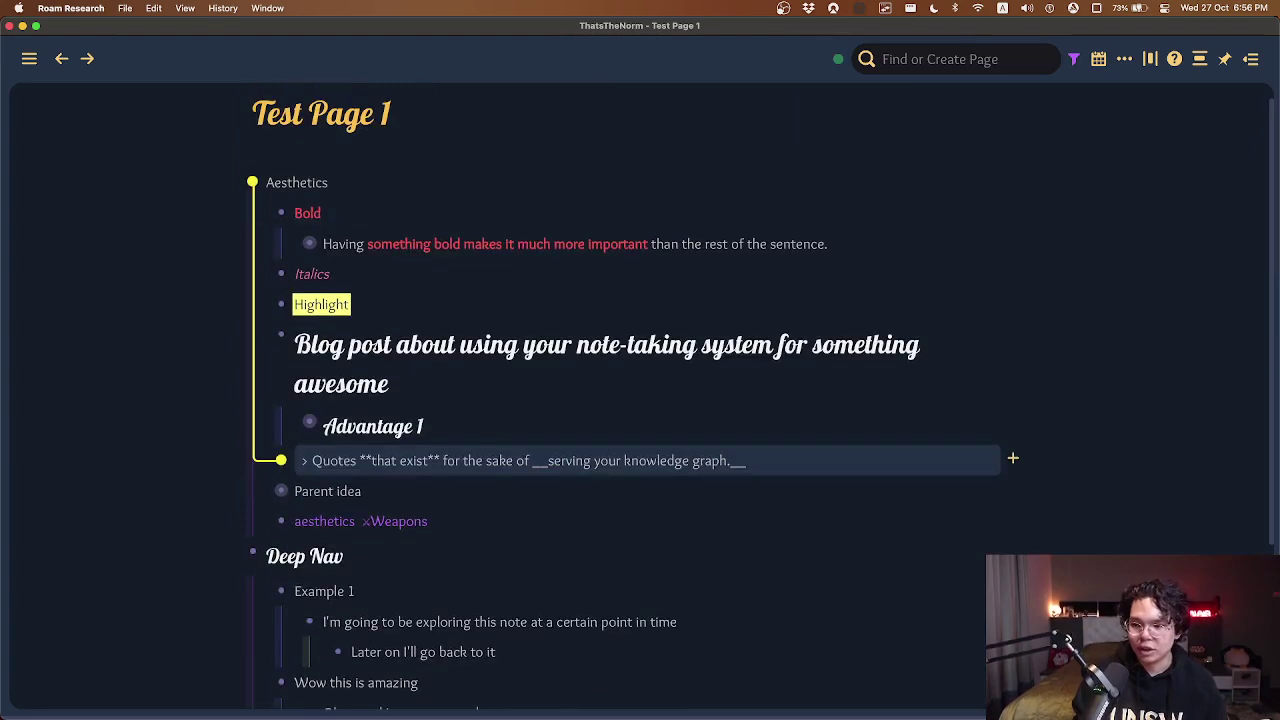
Expand Parent idea, Child idea and More child idea, and move the cursor down to the Deep Nav heading.
{"action": "key", "text": "Down"}
{"action": "key", "text": "super+Down"}
{"action": "key", "text": "Down"}
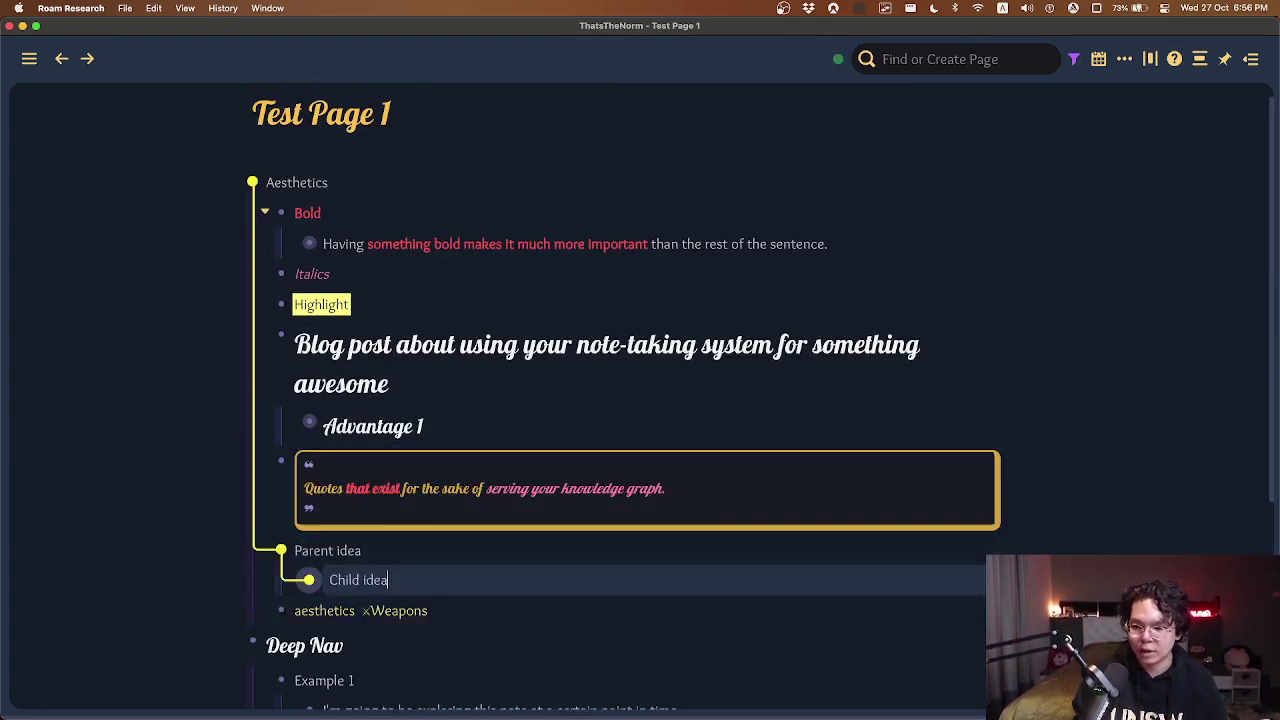
{"action": "key", "text": "super+Down"}
{"action": "key", "text": "Down"}
{"action": "key", "text": "super+Down"}
{"action": "key", "text": "Down"}
{"action": "key", "text": "Down"}
{"action": "key", "text": "Down"}
{"action": "key", "text": "Down"}
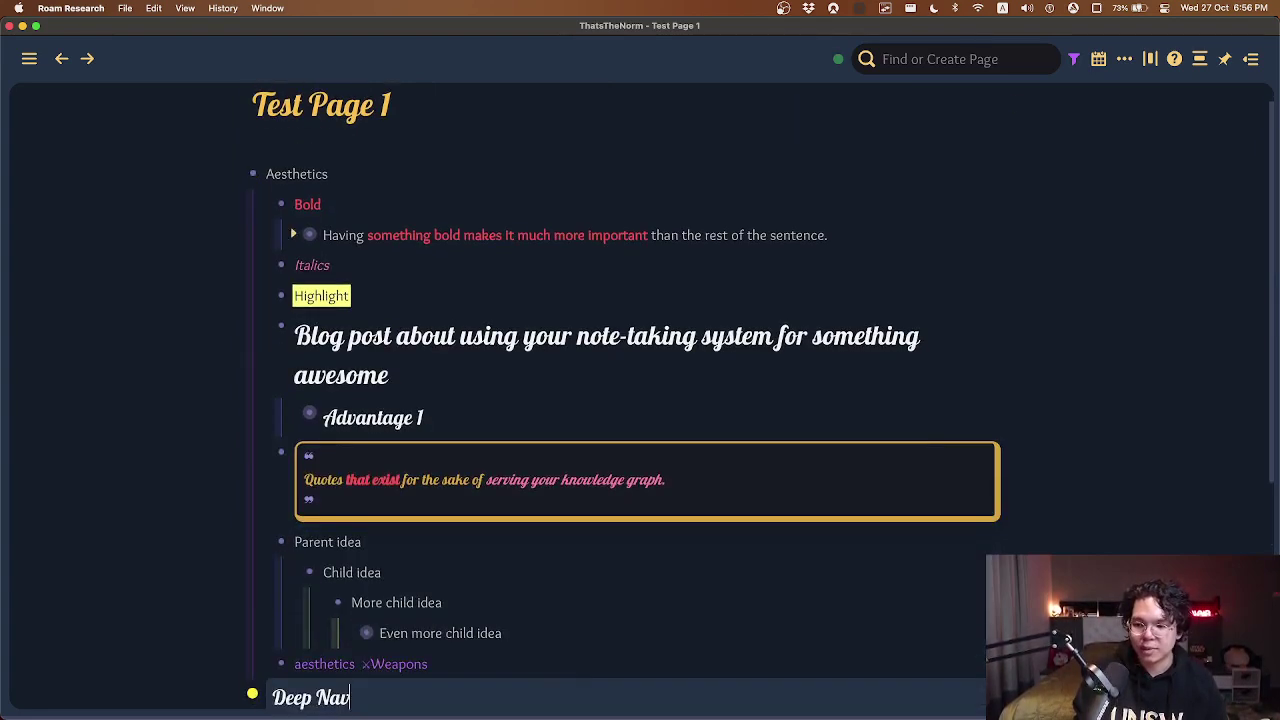
Move the cursor back up through the outline and collapse the top-level Aesthetics and Deep Nav blocks.
{"action": "key", "text": "Up"}
{"action": "key", "text": "Up"}
{"action": "key", "text": "Up"}
{"action": "key", "text": "Up"}
{"action": "key", "text": "Up"}
{"action": "key", "text": "Up"}
{"action": "key", "text": "Up"}
{"action": "key", "text": "Up"}
{"action": "key", "text": "Up"}
{"action": "key", "text": "Up"}
{"action": "key", "text": "Up"}
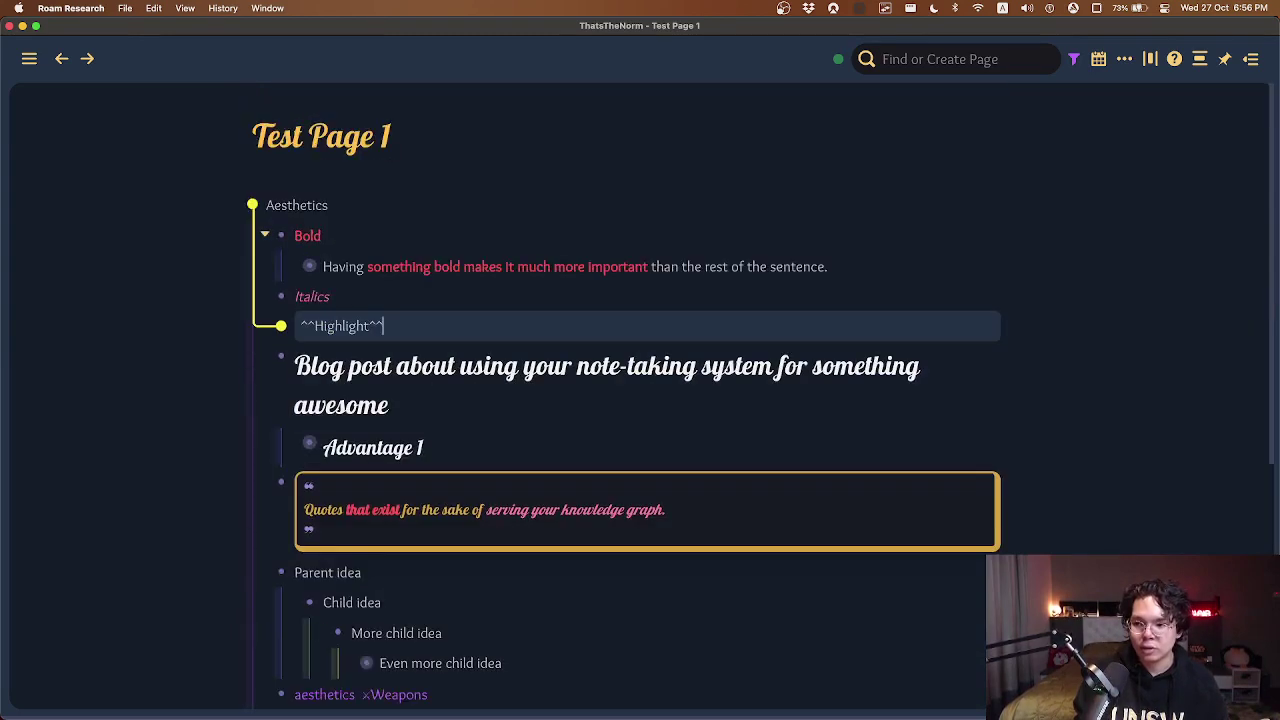
{"action": "key", "text": "super+Up"}
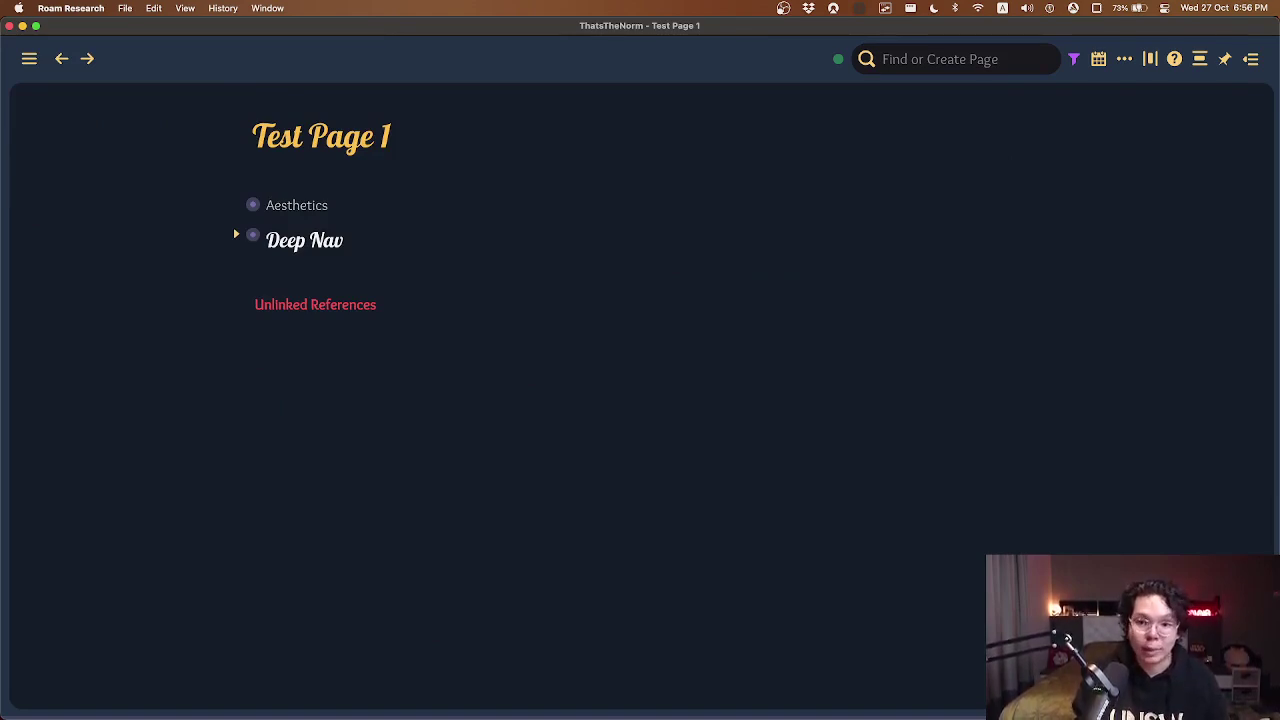
Add a level-3 heading block "Jump nav" below Deep Nav.
{"action": "left_click", "coordinate": [617, 251]}
{"action": "key", "text": "Return"}
{"action": "type", "text": "### Jump nav"}
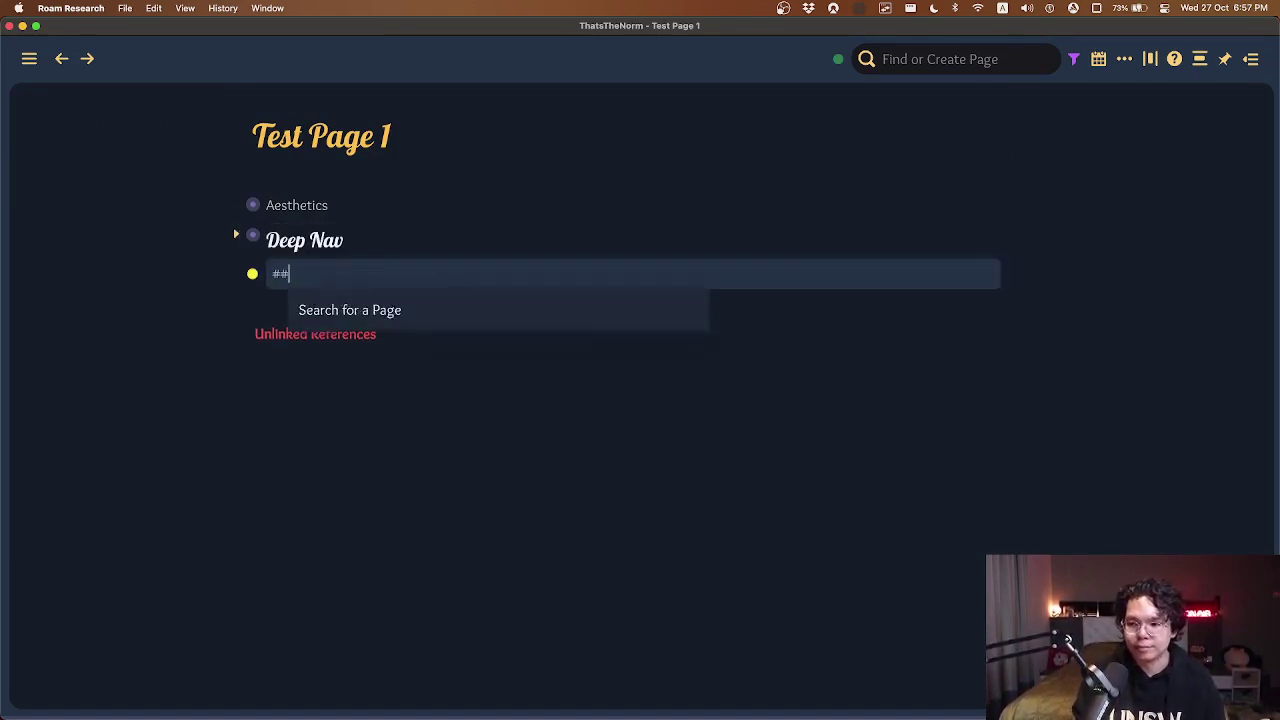
Add a level-3 heading block "Roam extensions" below Jump nav, with a nested child block "Wow".
{"action": "key", "text": "Return"}
{"action": "type", "text": "### Roam e"}
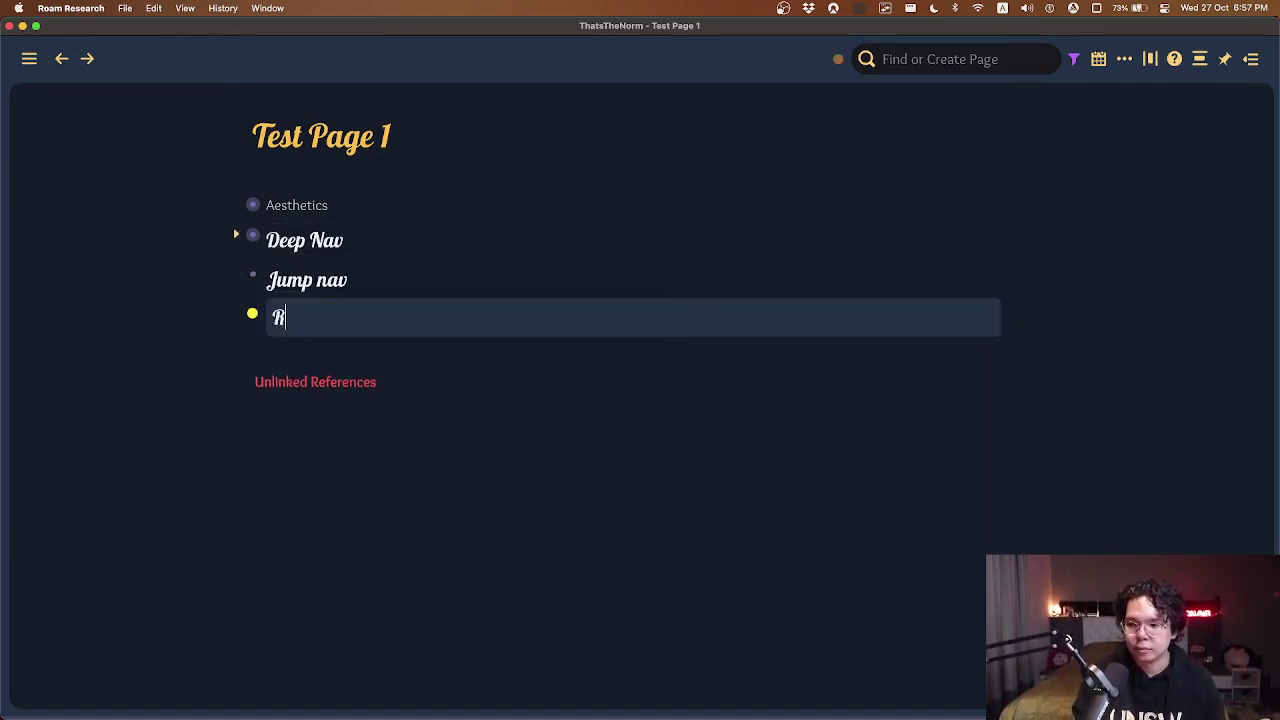
{"action": "type", "text": "xten"}
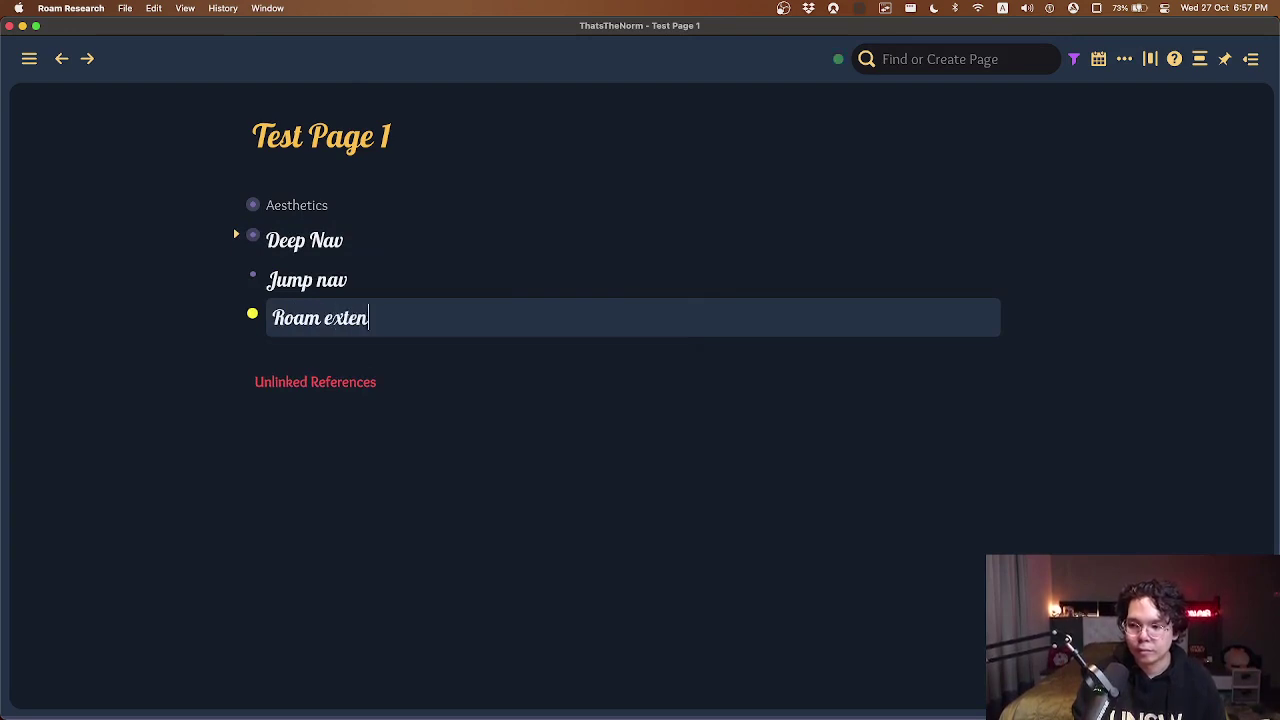
{"action": "key", "text": "BackSpace"}
{"action": "type", "text": "nsions"}
{"action": "key", "text": "Return"}
{"action": "key", "text": "Tab"}
{"action": "type", "text": "Wow"}
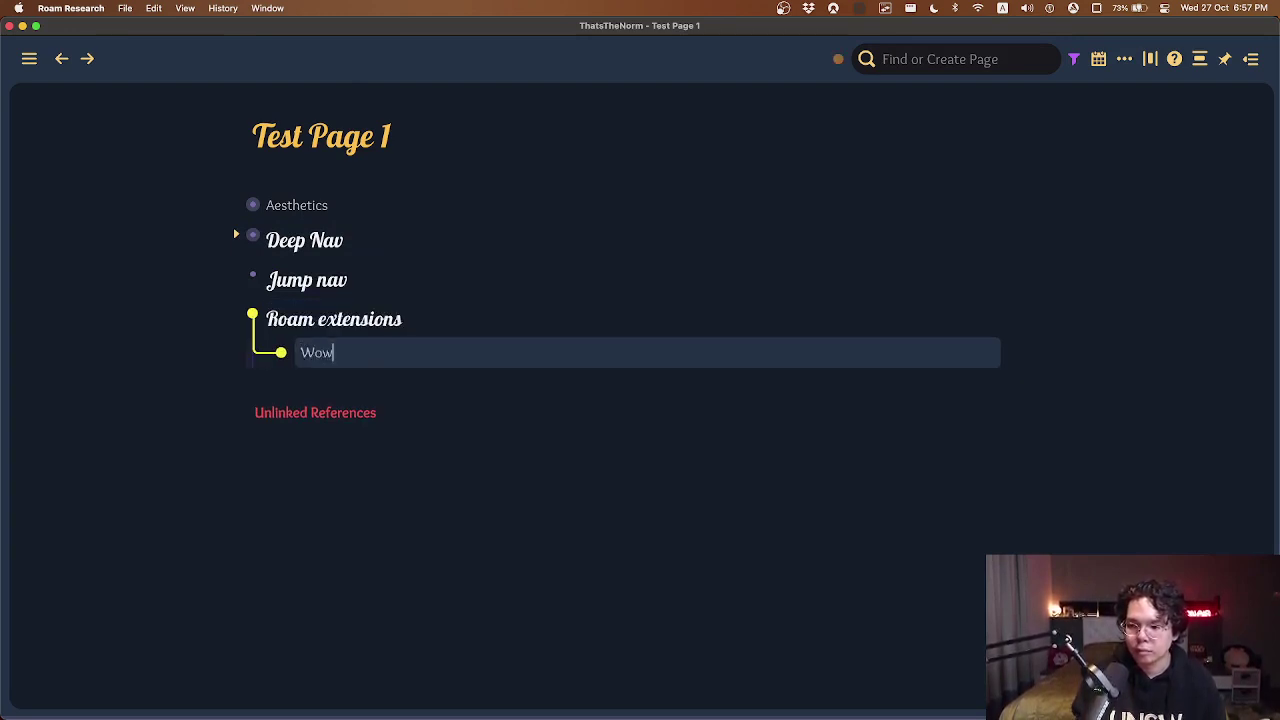
Nest a block "Okay cool" under the Jump nav heading and a child block "Yayyyy" beneath it.
{"action": "left_click", "coordinate": [350, 280]}
{"action": "key", "text": "Return"}
{"action": "key", "text": "Tab"}
{"action": "type", "text": "Okay cool"}
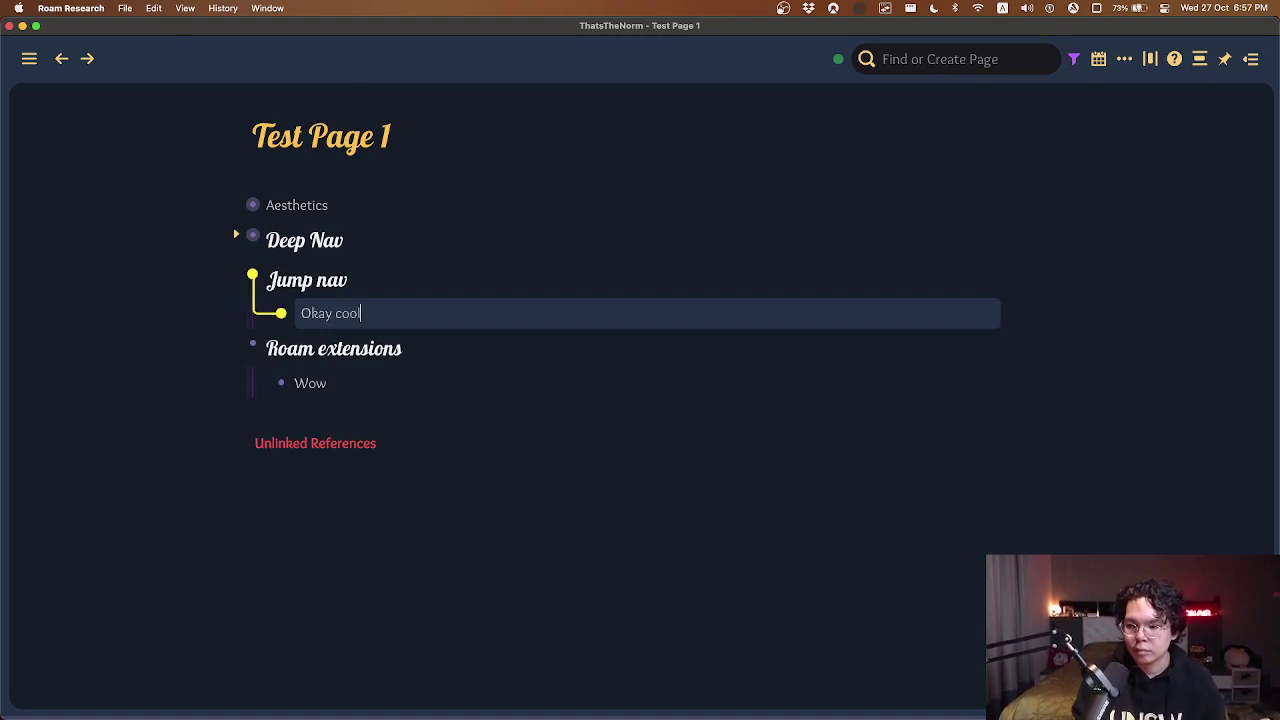
{"action": "key", "text": "Return"}
{"action": "key", "text": "Tab"}
{"action": "type", "text": "Yayyy"}
{"action": "key", "text": "Escape"}
{"action": "key", "text": "Escape"}
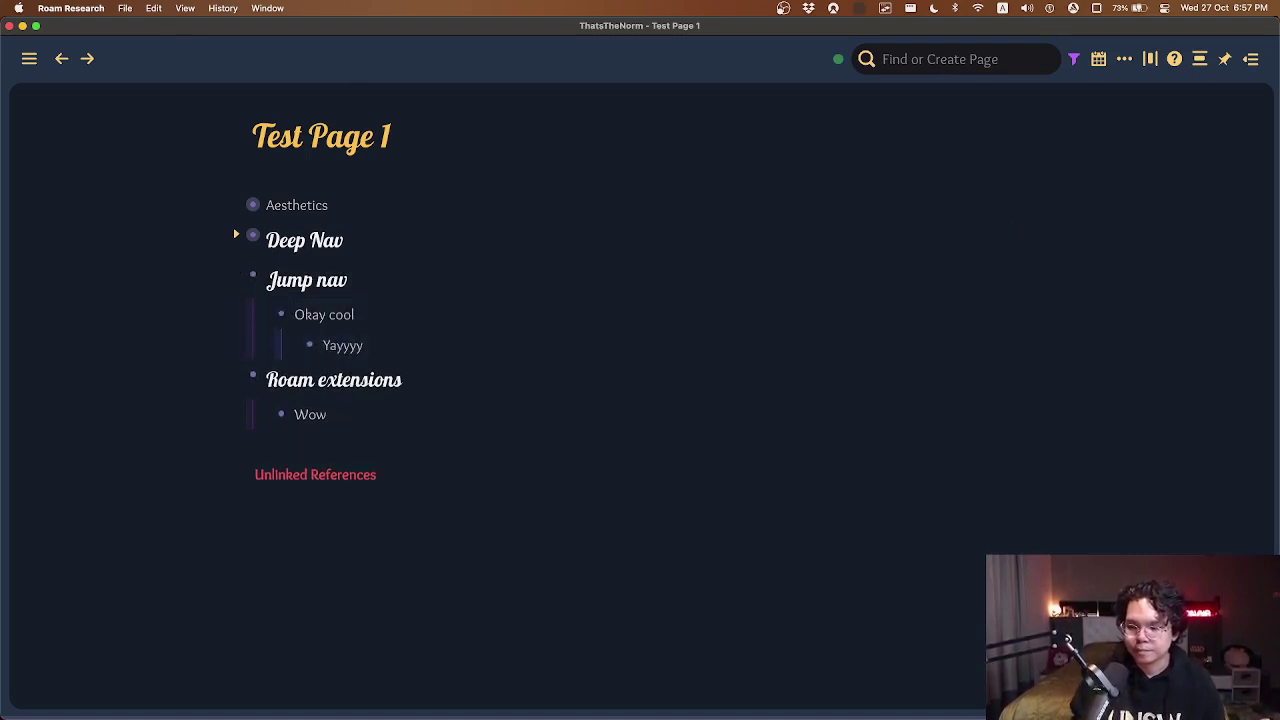
Jump to the Deep Nav heading, expand it and Example 1, and move down to the block about exploring this note.
{"action": "key", "text": "ctrl+j"}
{"action": "key", "text": "2"}
{"action": "key", "text": "super+Down"}
{"action": "key", "text": "Down"}
{"action": "key", "text": "super+Down"}
{"action": "key", "text": "Down"}
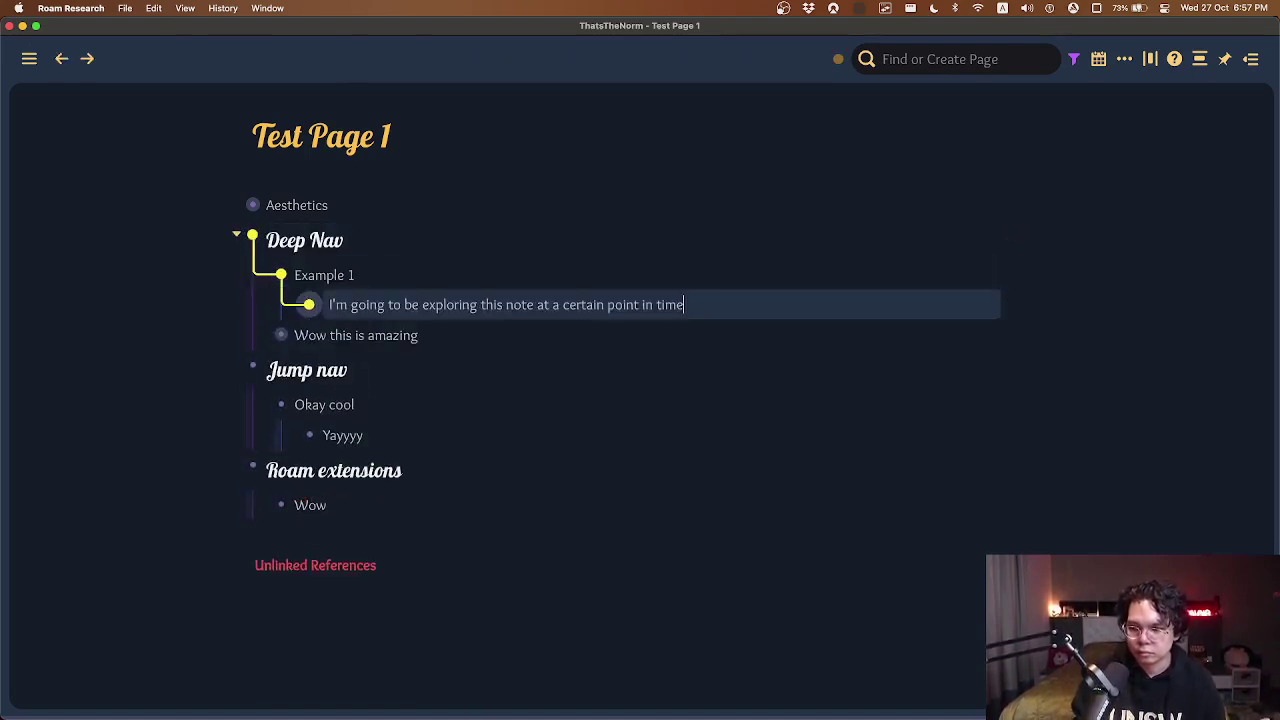
Expand the block about exploring this note and the nested blocks under "Wow this is amazing", including the October 27th coffee block.
{"action": "key", "text": "super+Down"}
{"action": "key", "text": "Down"}
{"action": "key", "text": "Down"}
{"action": "key", "text": "super+Down"}
{"action": "key", "text": "Down"}
{"action": "key", "text": "super+Down"}
{"action": "key", "text": "Down"}
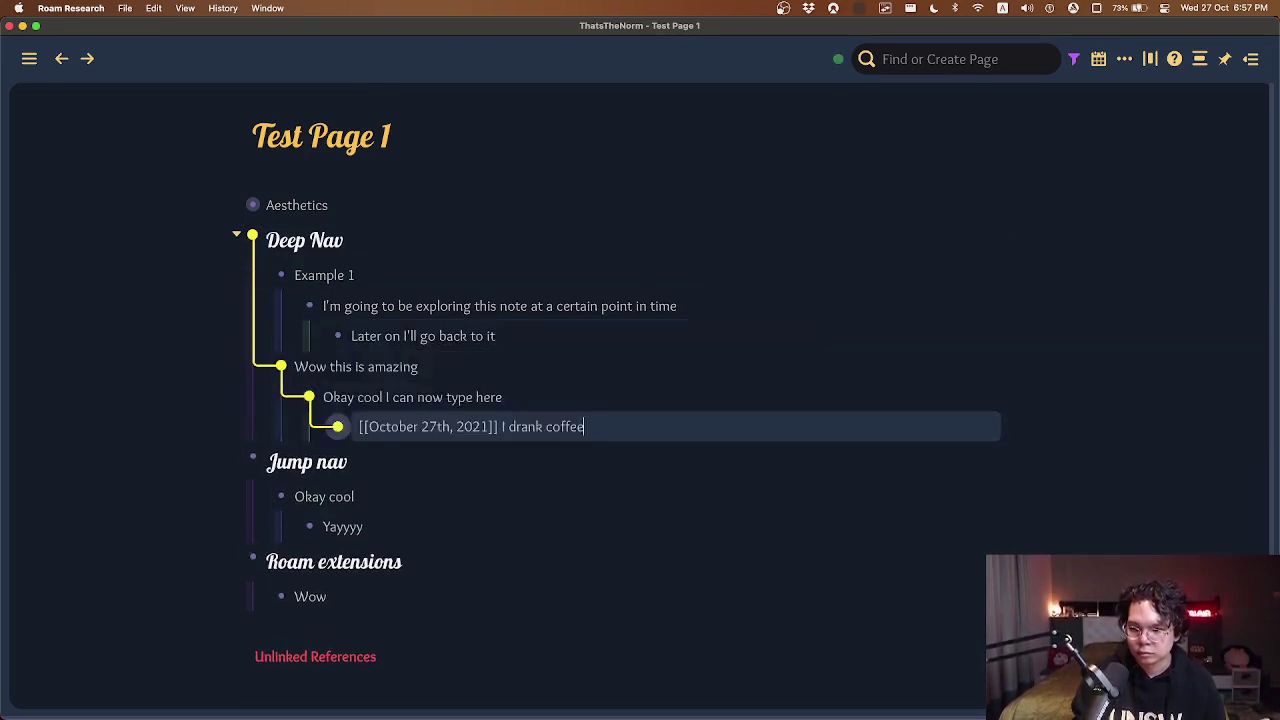
{"action": "key", "text": "Down"}
Move up to Aesthetics, expand it and its blog post heading, and move the cursor down to the quote block.
{"action": "key", "text": "Up"}
{"action": "key", "text": "Up"}
{"action": "key", "text": "Up"}
{"action": "key", "text": "Up"}
{"action": "key", "text": "Up"}
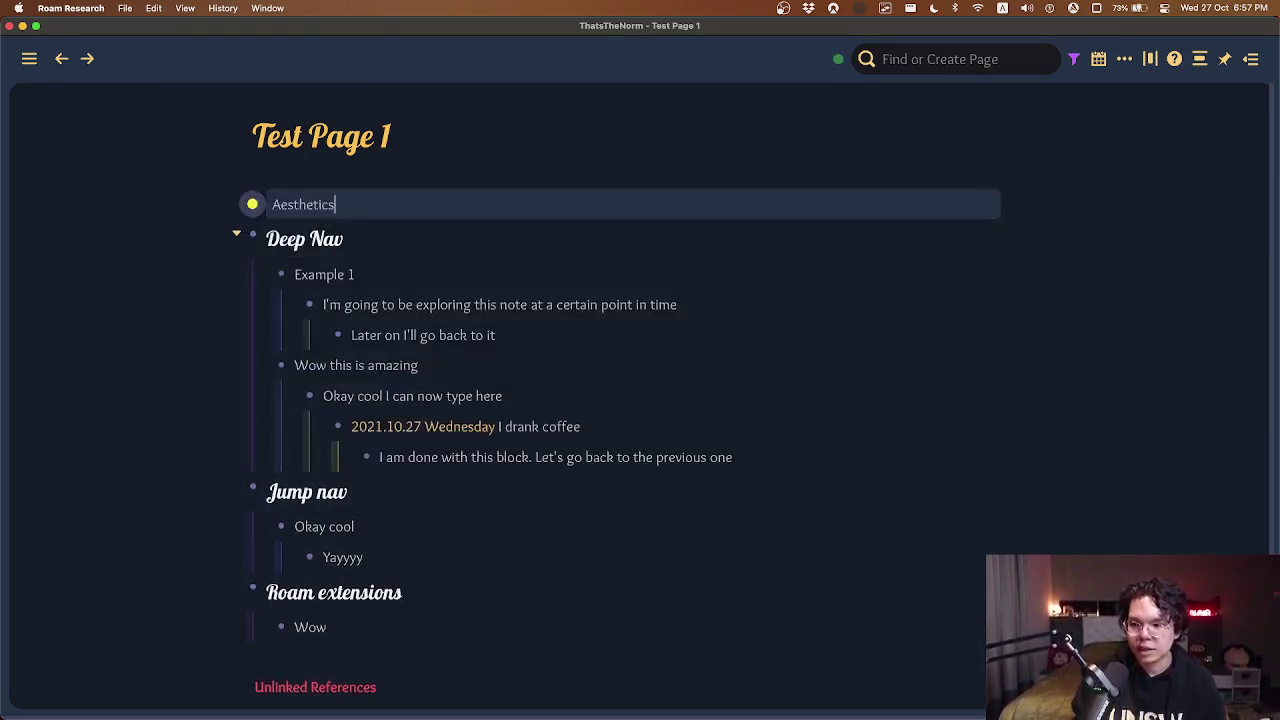
{"action": "key", "text": "super+Down"}
{"action": "key", "text": "Down"}
{"action": "key", "text": "Down"}
{"action": "key", "text": "Down"}
{"action": "key", "text": "Down"}
{"action": "key", "text": "Down"}
{"action": "key", "text": "Down"}
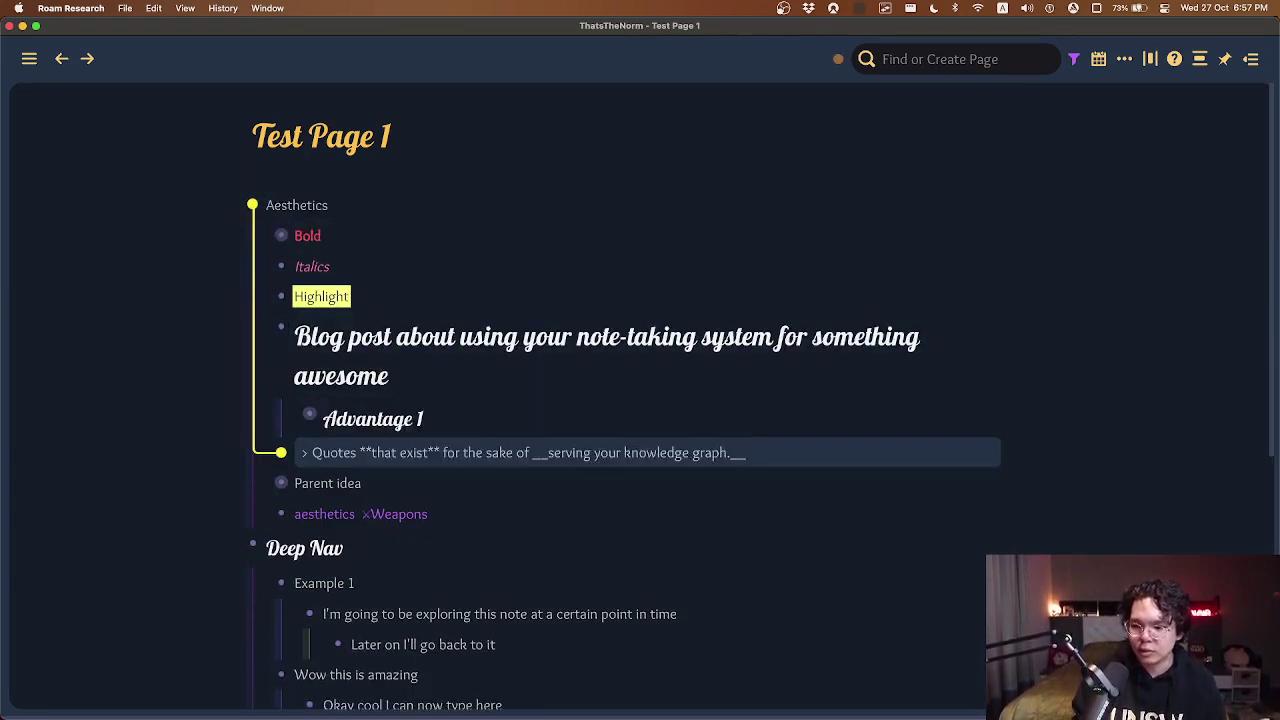
Expand Parent idea and Advantage 1, and move the cursor up to the blog post heading.
{"action": "key", "text": "Down"}
{"action": "key", "text": "super+Down"}
{"action": "key", "text": "Up"}
{"action": "key", "text": "Up"}
{"action": "key", "text": "super+Down"}
{"action": "key", "text": "Up"}
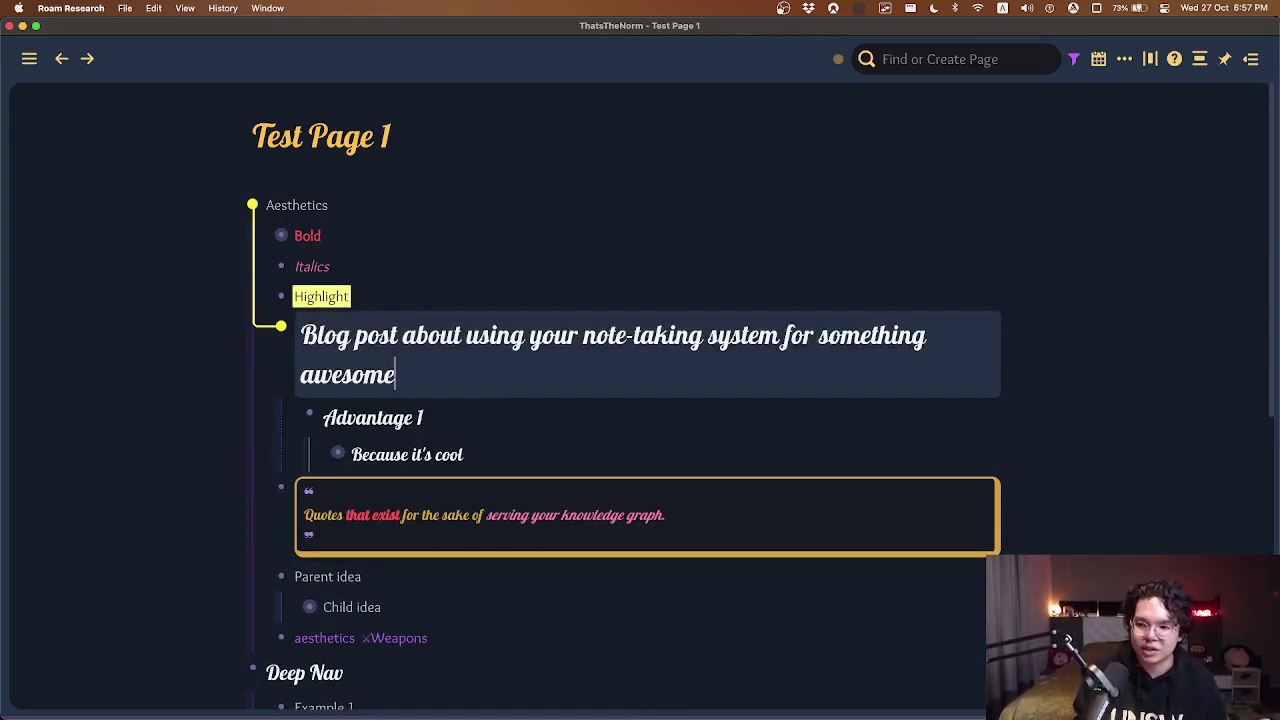
Move up to the Bold block and expand it and its nested child blocks down to the deepest level.
{"action": "key", "text": "Up"}
{"action": "key", "text": "Up"}
{"action": "key", "text": "Up"}
{"action": "key", "text": "super+Down"}
{"action": "key", "text": "Down"}
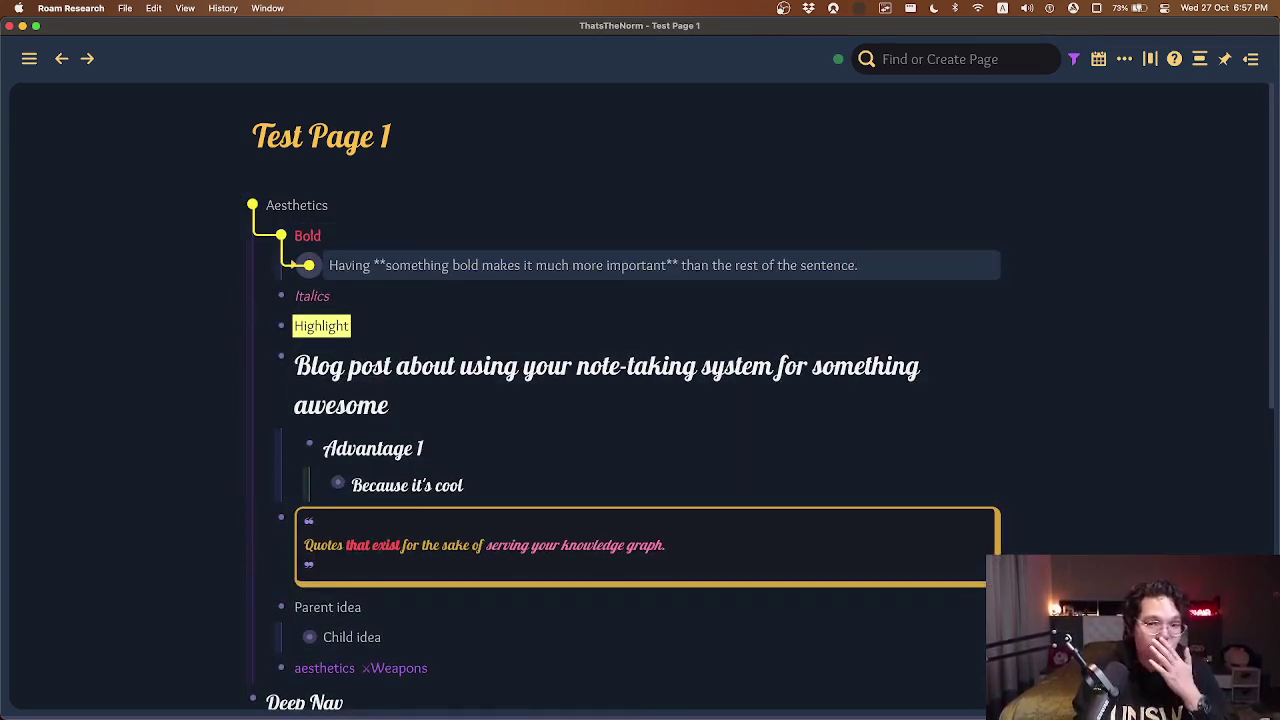
{"action": "key", "text": "super+Down"}
{"action": "key", "text": "Down"}
{"action": "key", "text": "Down"}
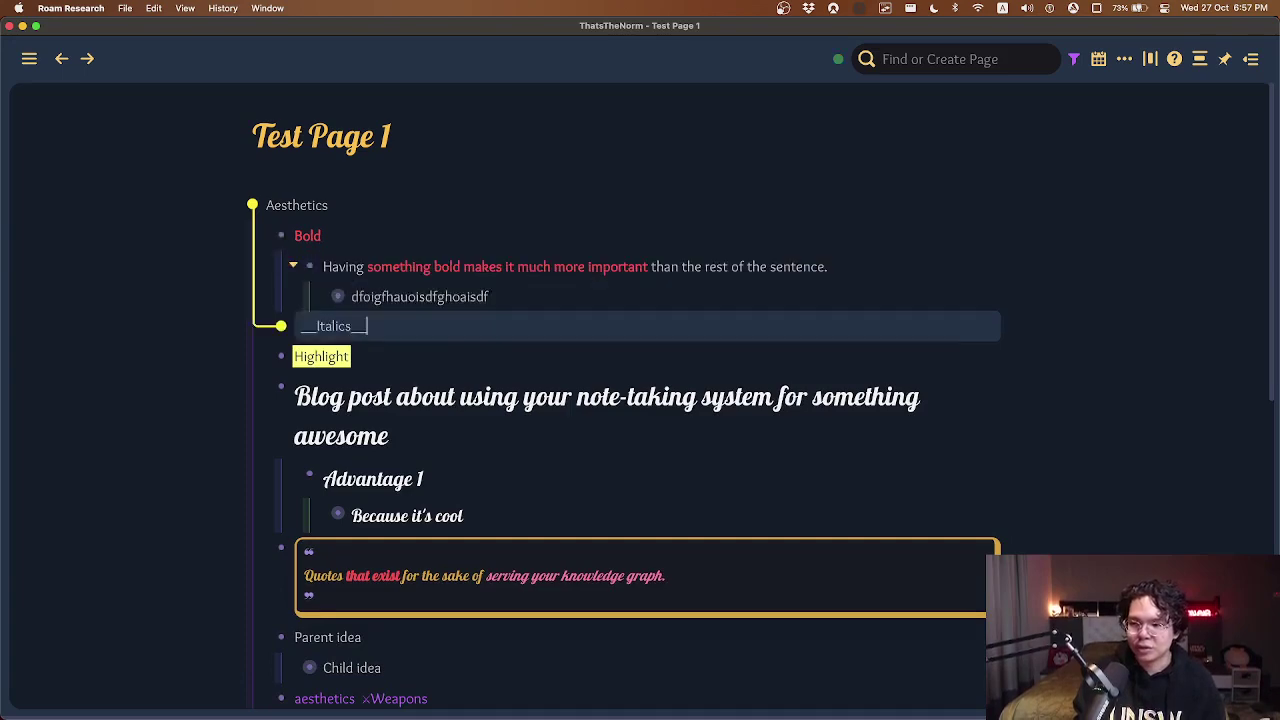
{"action": "key", "text": "Up"}
{"action": "key", "text": "super+Down"}
{"action": "key", "text": "Down"}
Look over the expanded outline, return to the Bold block and collapse all top-level blocks on the page.
{"action": "scroll", "coordinate": [1013, 262], "scroll_direction": "down", "scroll_amount": 5}
{"action": "scroll", "coordinate": [1013, 262], "scroll_direction": "up", "scroll_amount": 5}
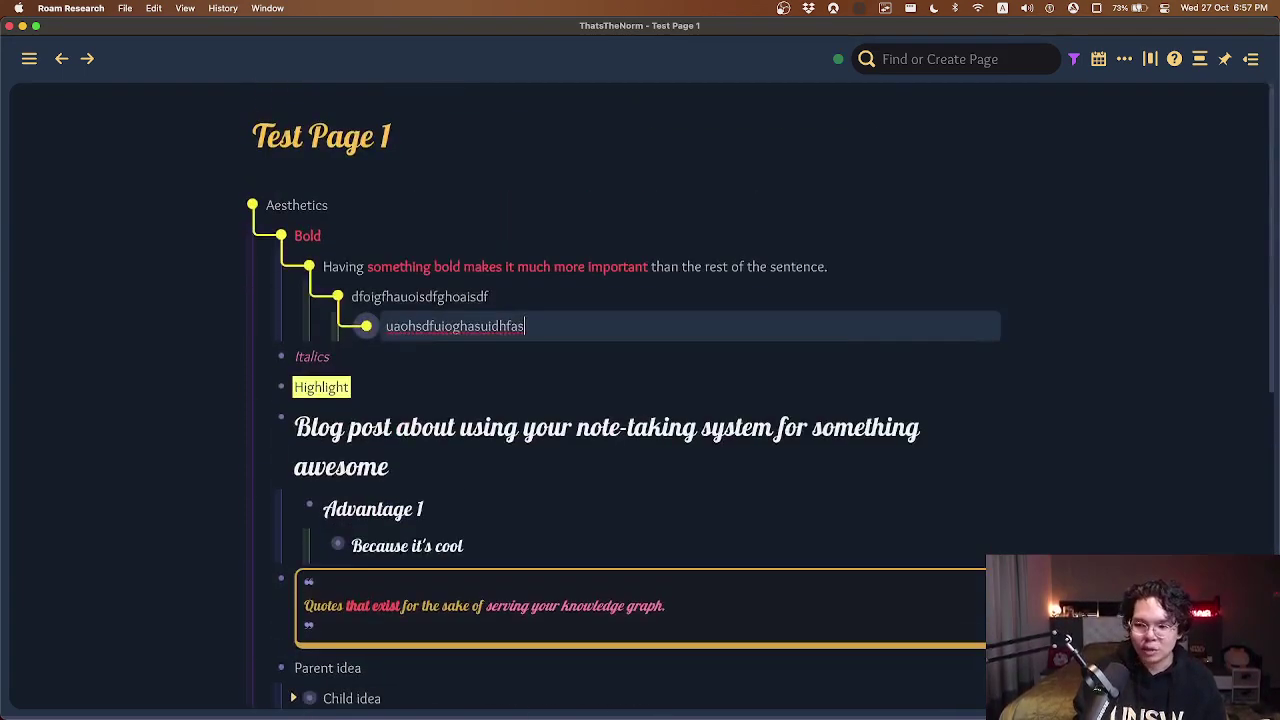
{"action": "scroll", "coordinate": [1011, 230], "scroll_direction": "down", "scroll_amount": 7}
{"action": "scroll", "coordinate": [1012, 250], "scroll_direction": "up", "scroll_amount": 5}
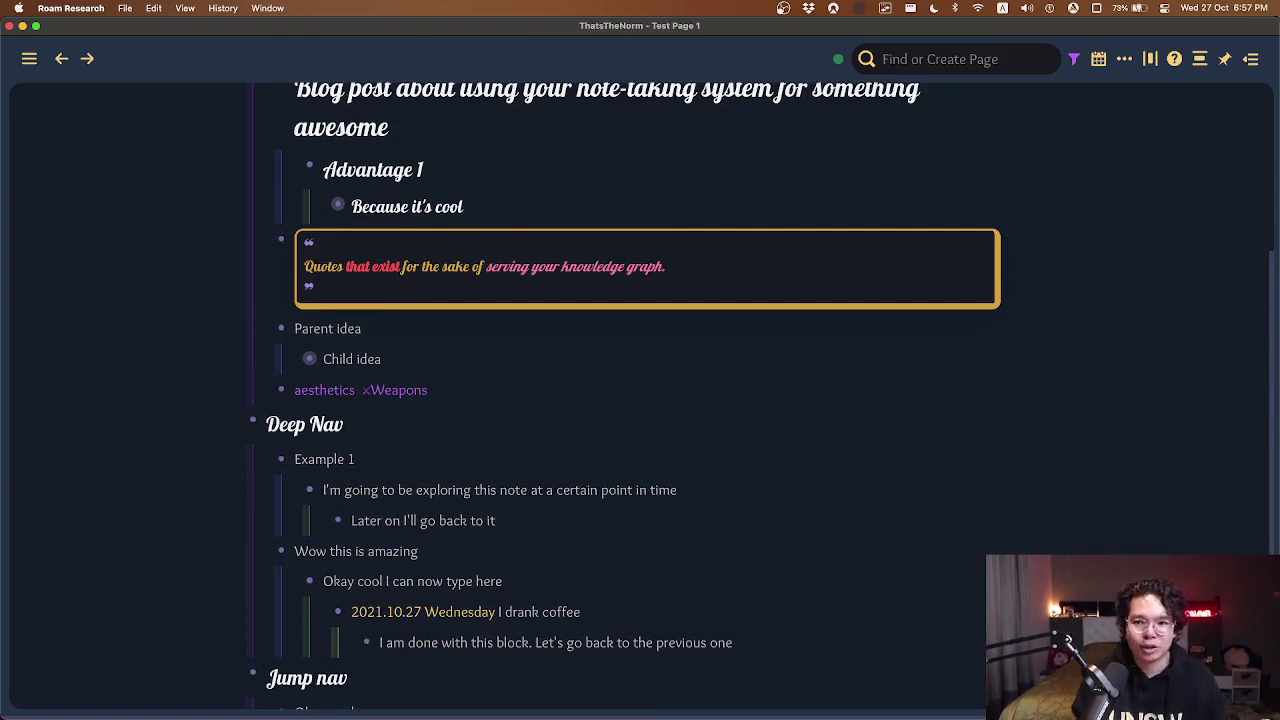
{"action": "key", "text": "ctrl+;"}
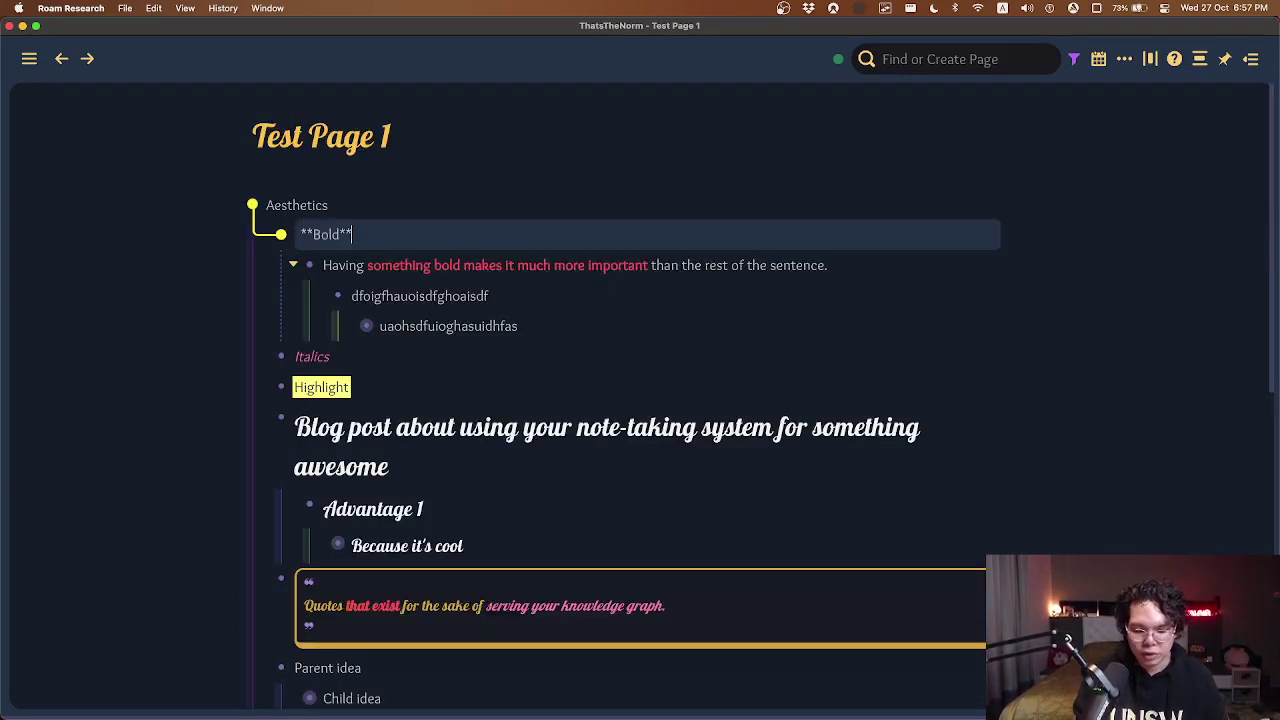
{"action": "key", "text": "super+Up"}
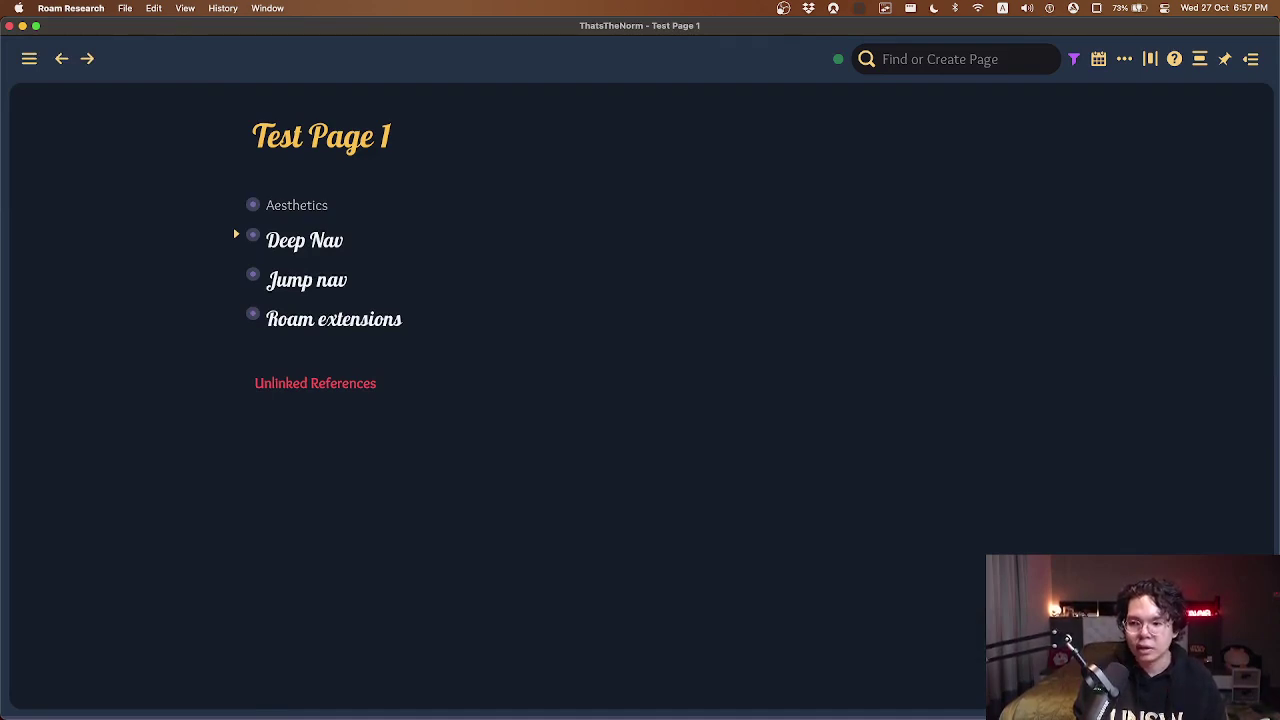
Jump to the Jump nav block, zoom into it and return to the full Test Page 1.
{"action": "key", "text": "alt+g"}
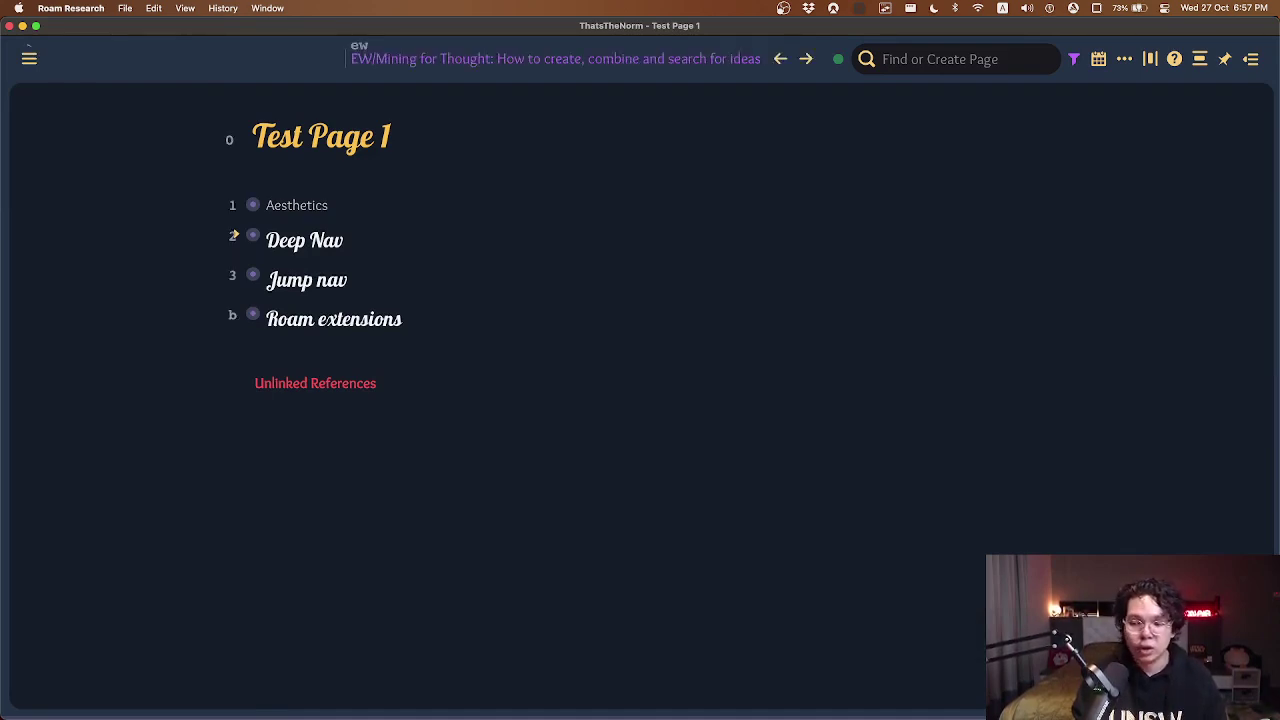
{"action": "key", "text": "3"}
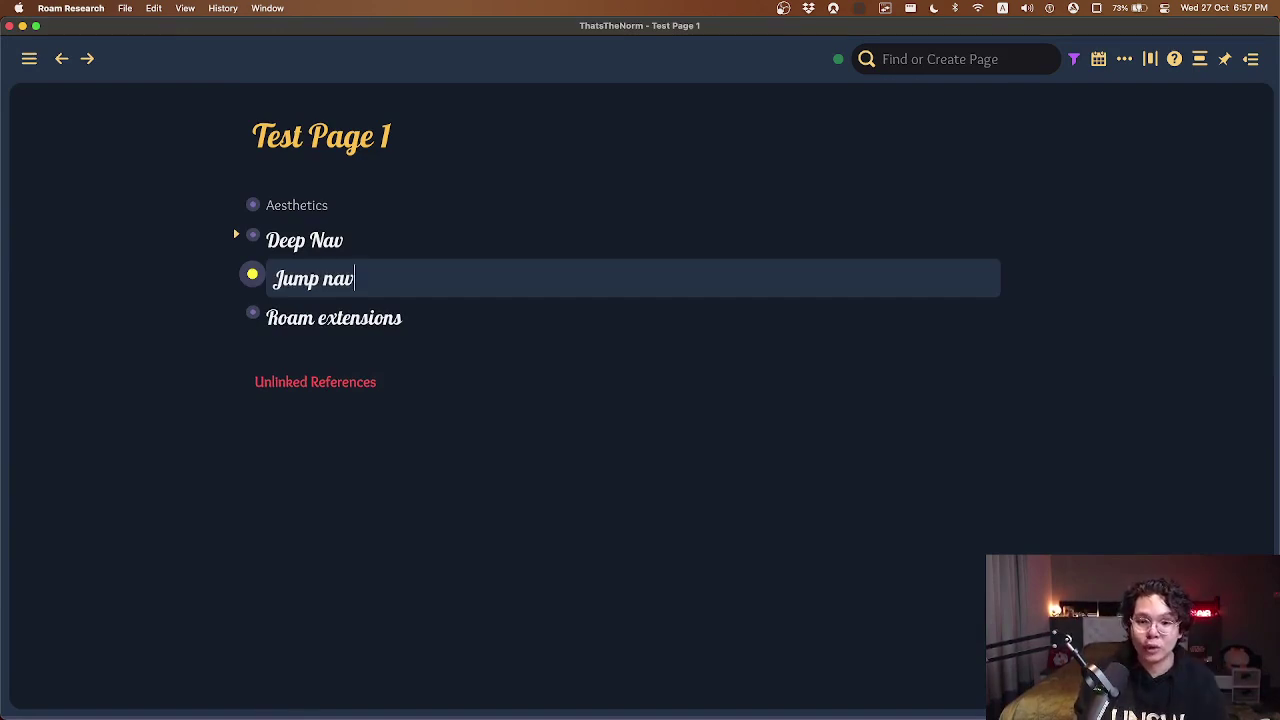
{"action": "key", "text": "super+period"}
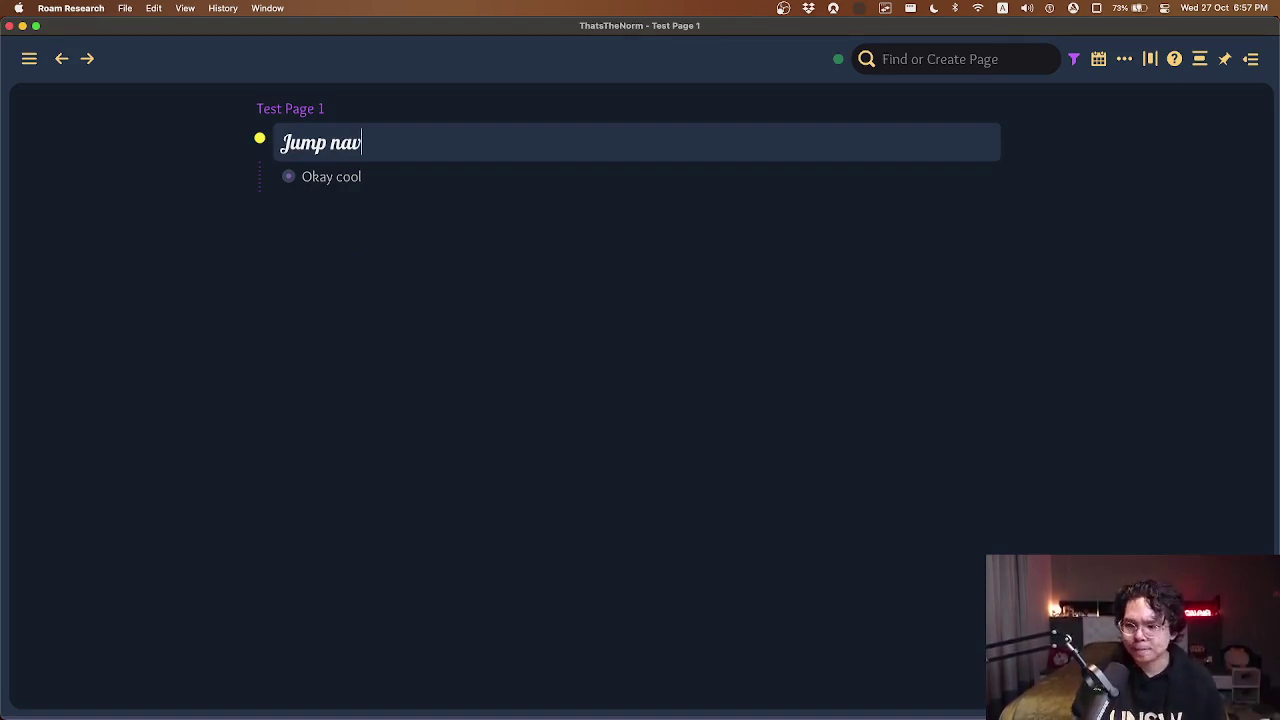
{"action": "key", "text": "super+comma"}
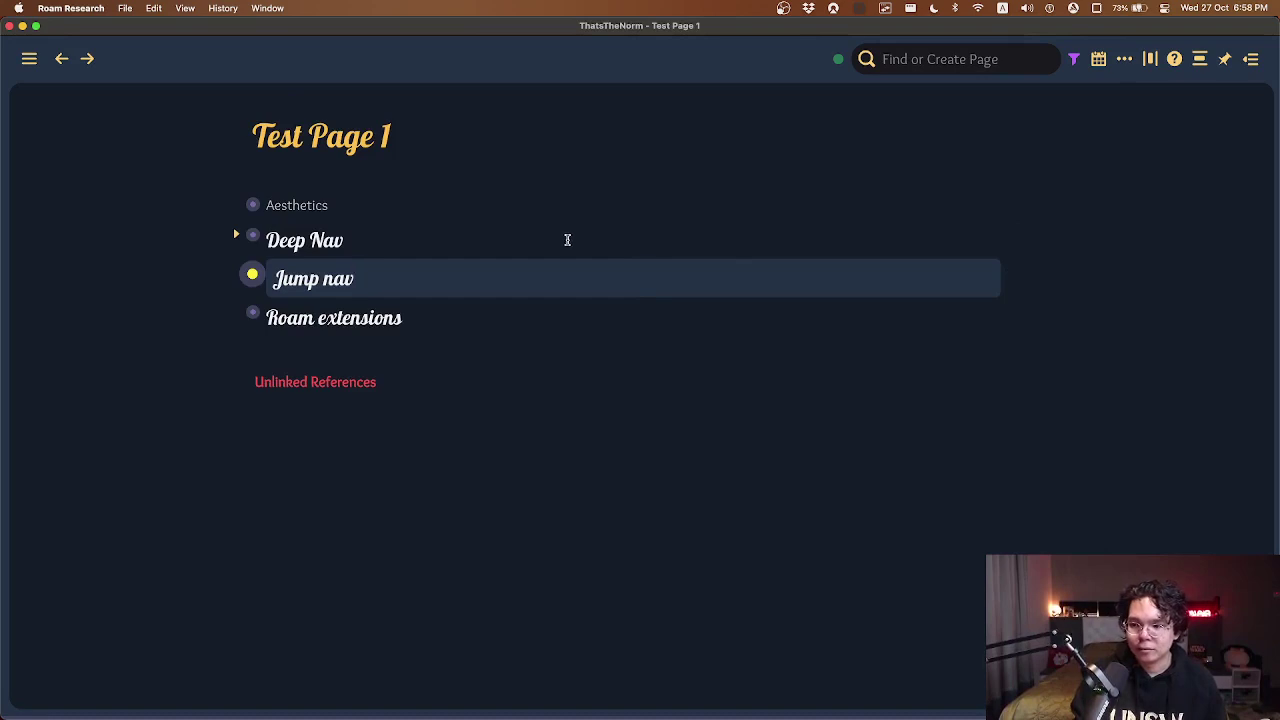
Select the Deep Nav and Jump nav blocks together and clear the selection.
{"action": "left_click", "coordinate": [298, 238]}
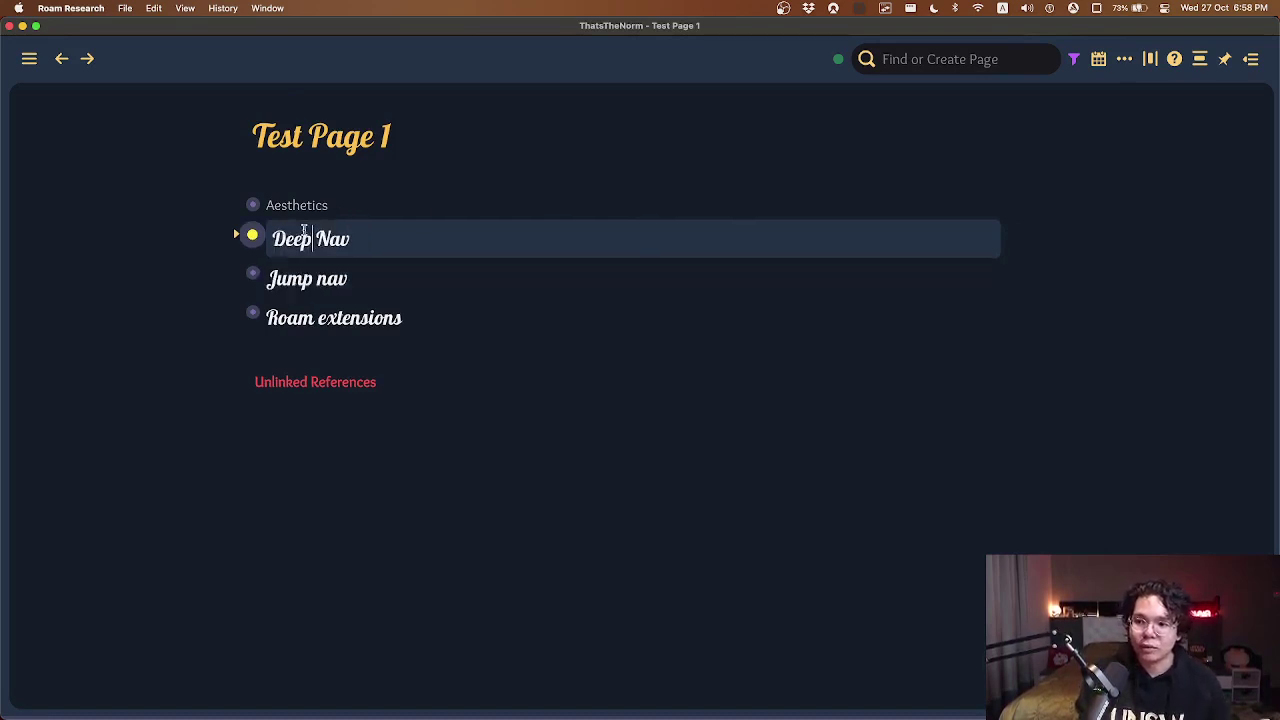
{"action": "left_click_drag", "start_coordinate": [287, 238], "coordinate": [383, 294]}
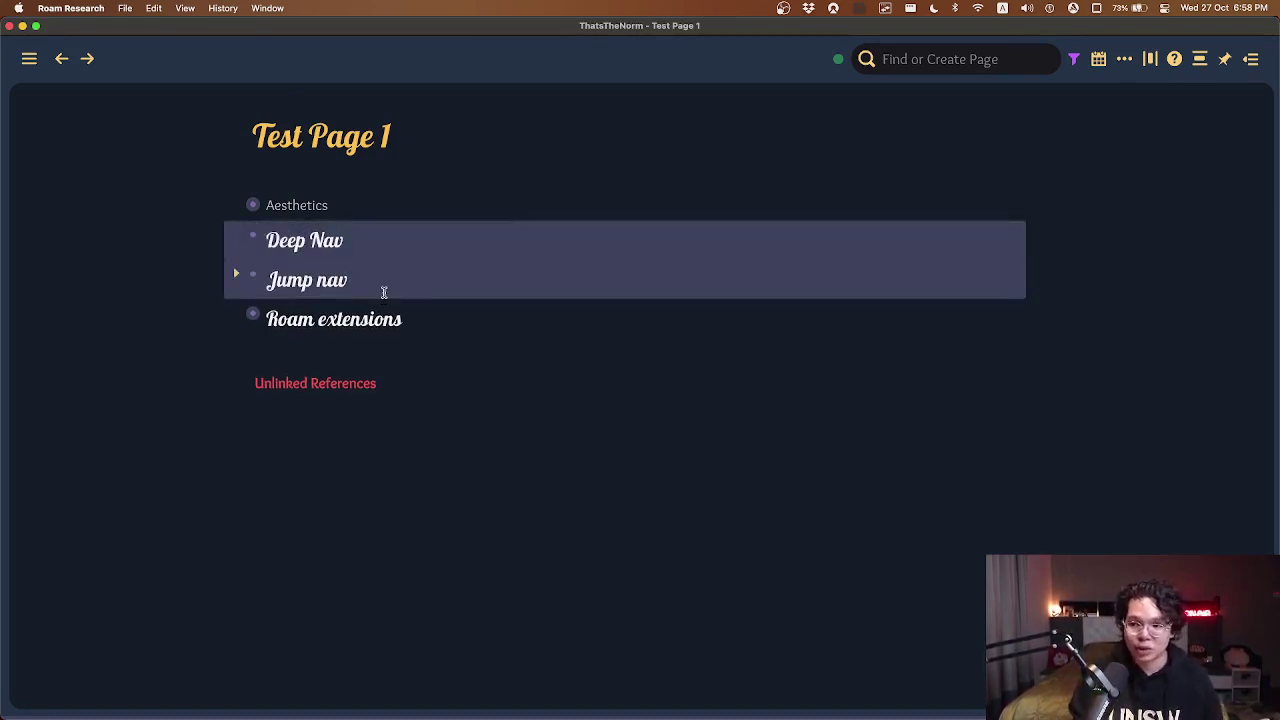
{"action": "left_click", "coordinate": [904, 281]}
{"action": "left_click", "coordinate": [1128, 249]}
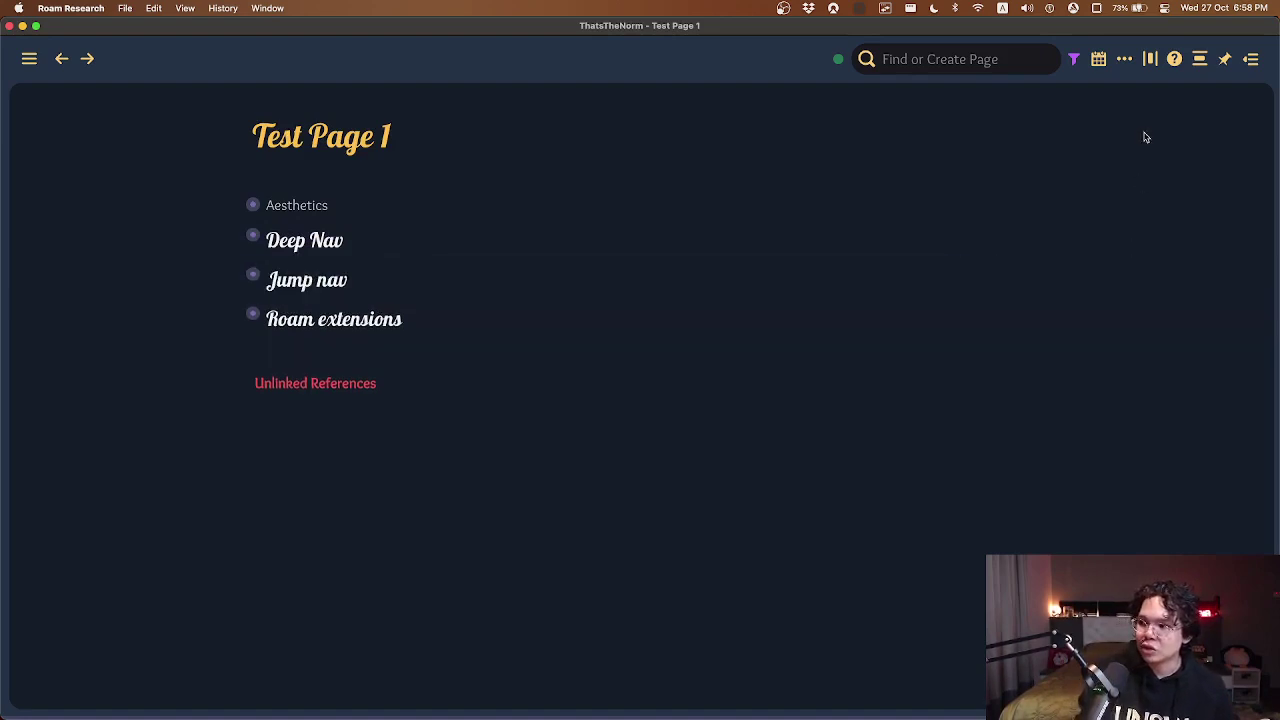
Open the Hotkeys section of the Roam settings.
{"action": "left_click", "coordinate": [1124, 60]}
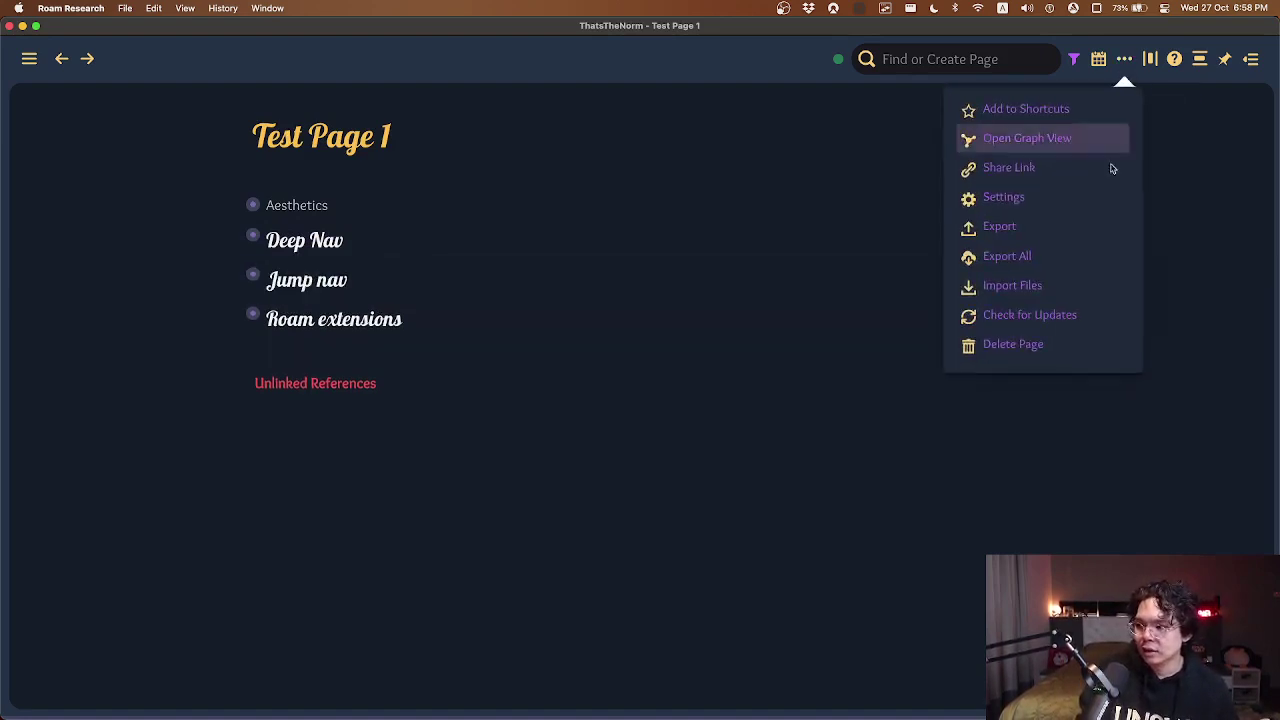
{"action": "left_click", "coordinate": [1173, 110]}
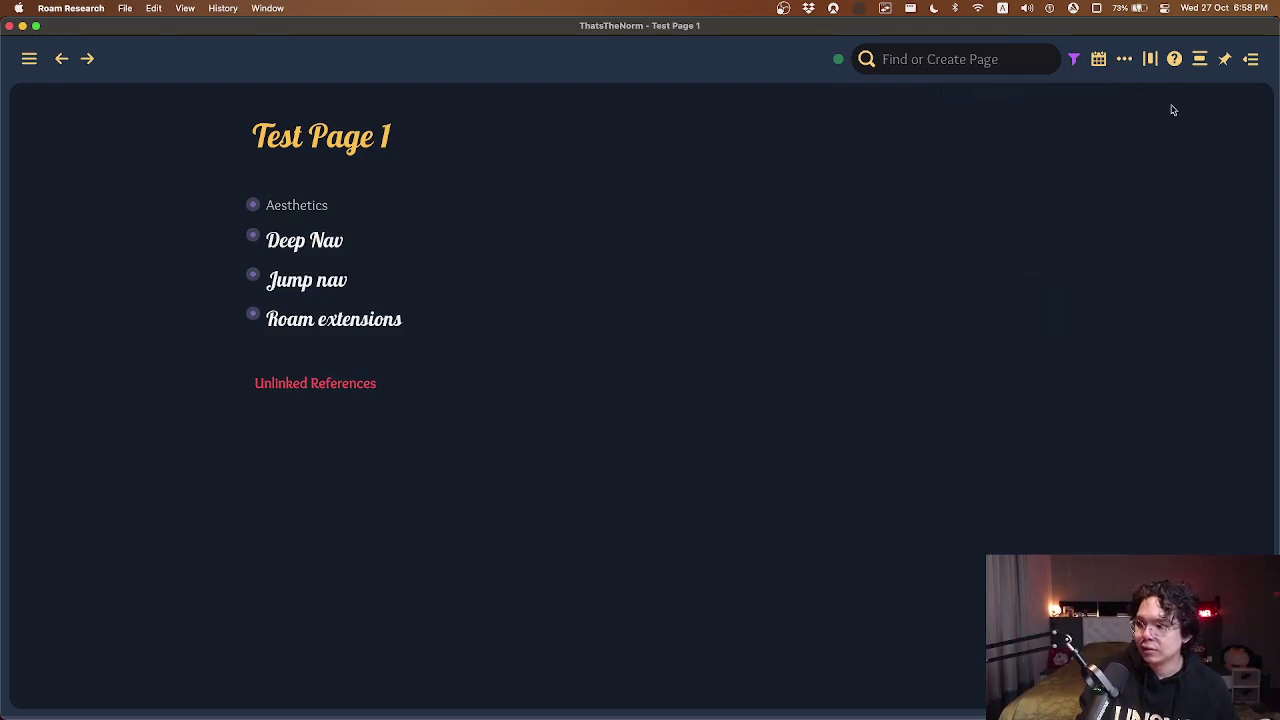
{"action": "left_click", "coordinate": [1130, 64]}
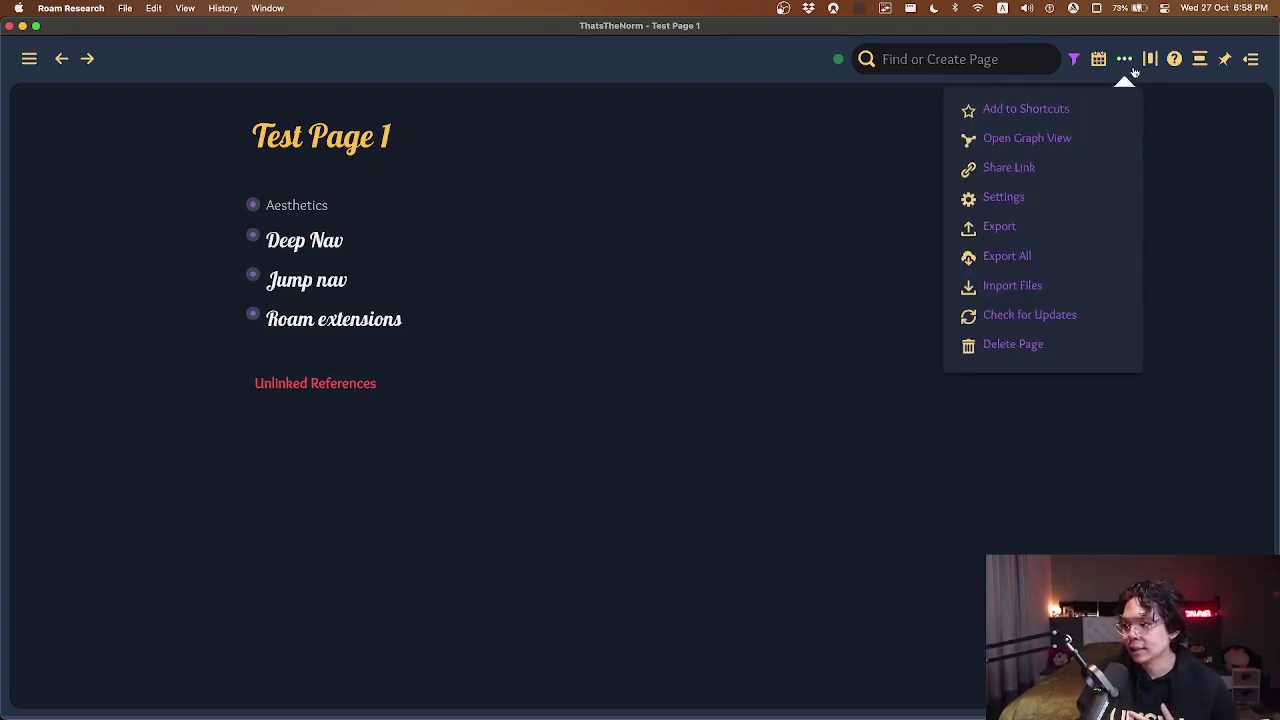
{"action": "left_click", "coordinate": [1062, 200]}
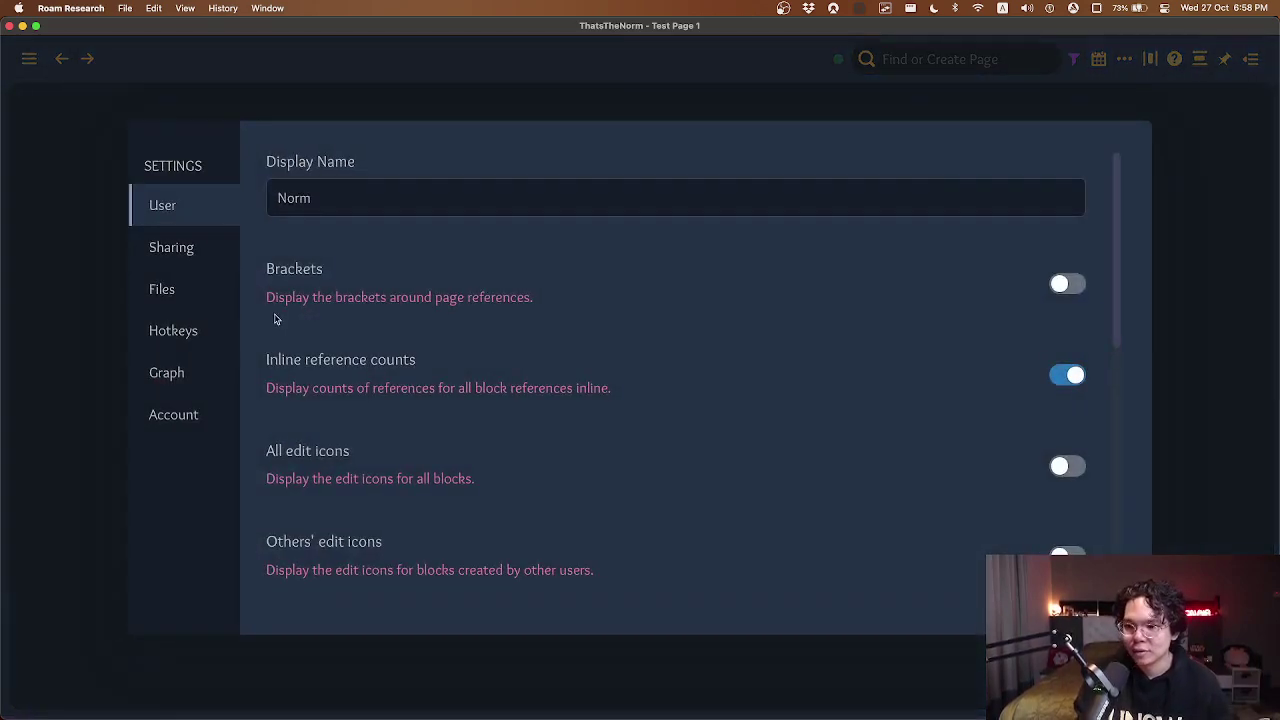
{"action": "left_click", "coordinate": [171, 262]}
{"action": "left_click", "coordinate": [187, 316]}
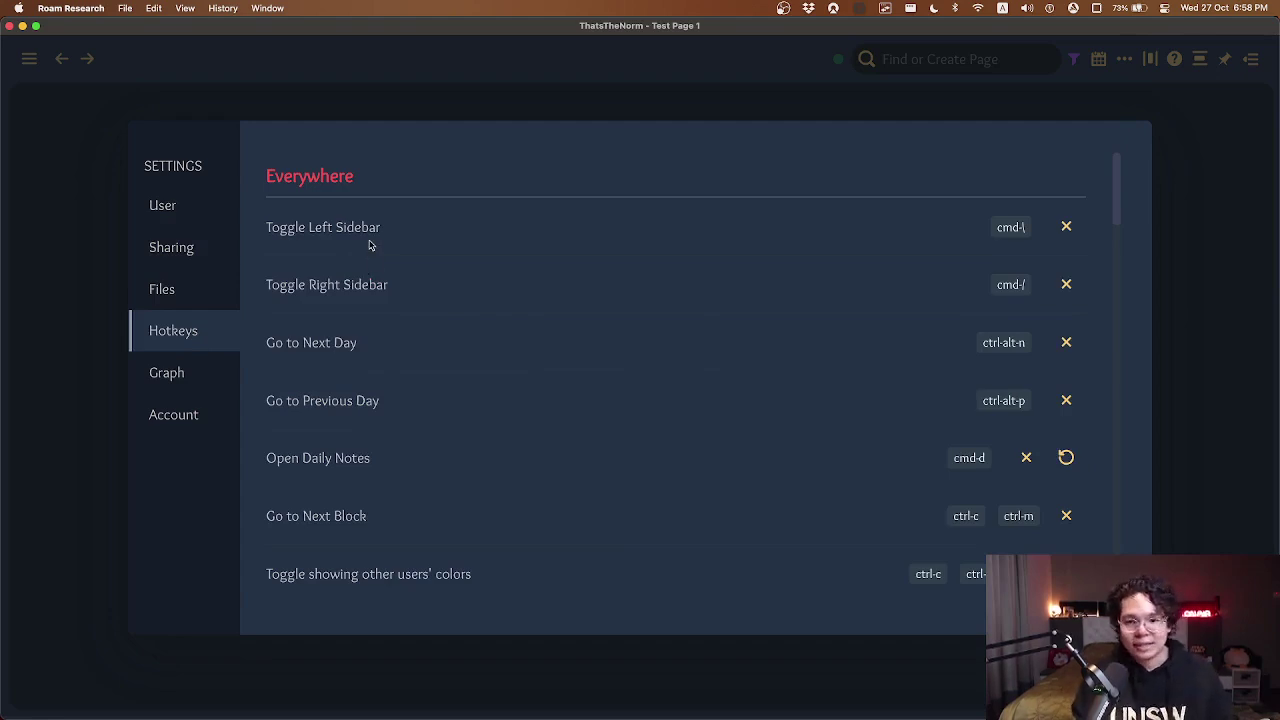
Examine the hotkey assignments for actions available everywhere and inside a block, down to the block expand and collapse commands.
{"action": "scroll", "coordinate": [369, 245], "scroll_direction": "down", "scroll_amount": 5}
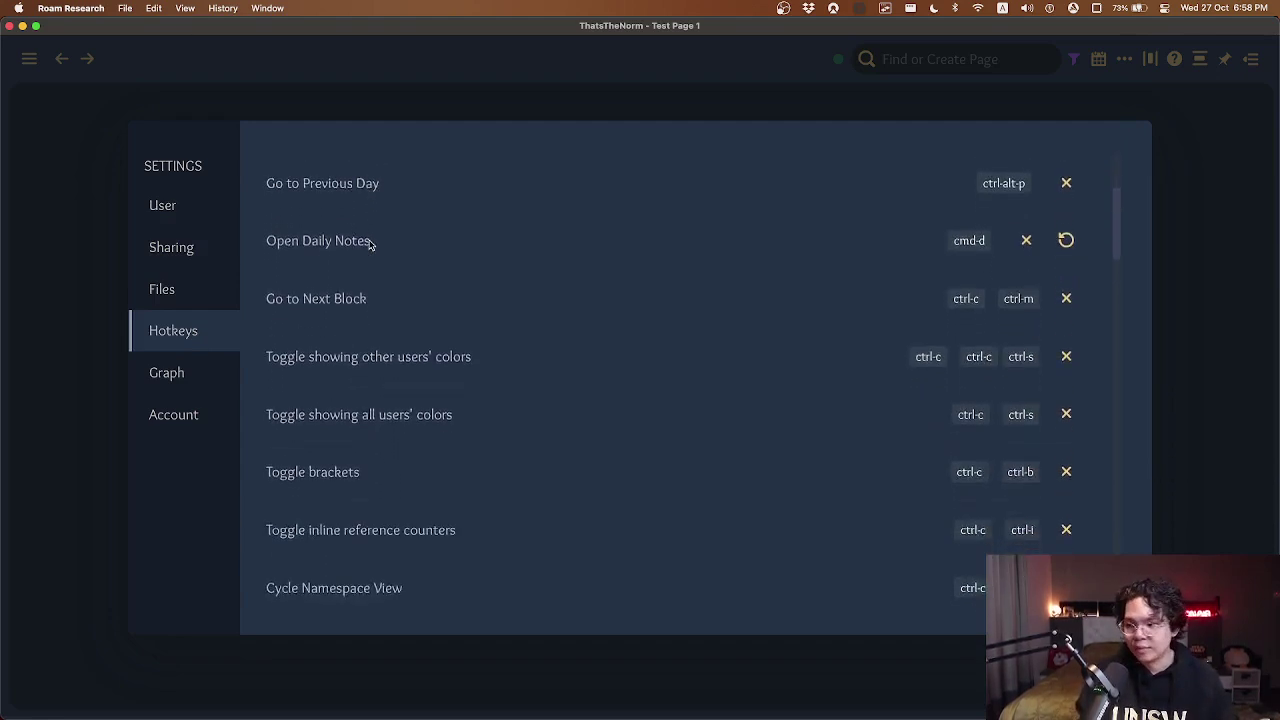
{"action": "scroll", "coordinate": [369, 245], "scroll_direction": "down", "scroll_amount": 8}
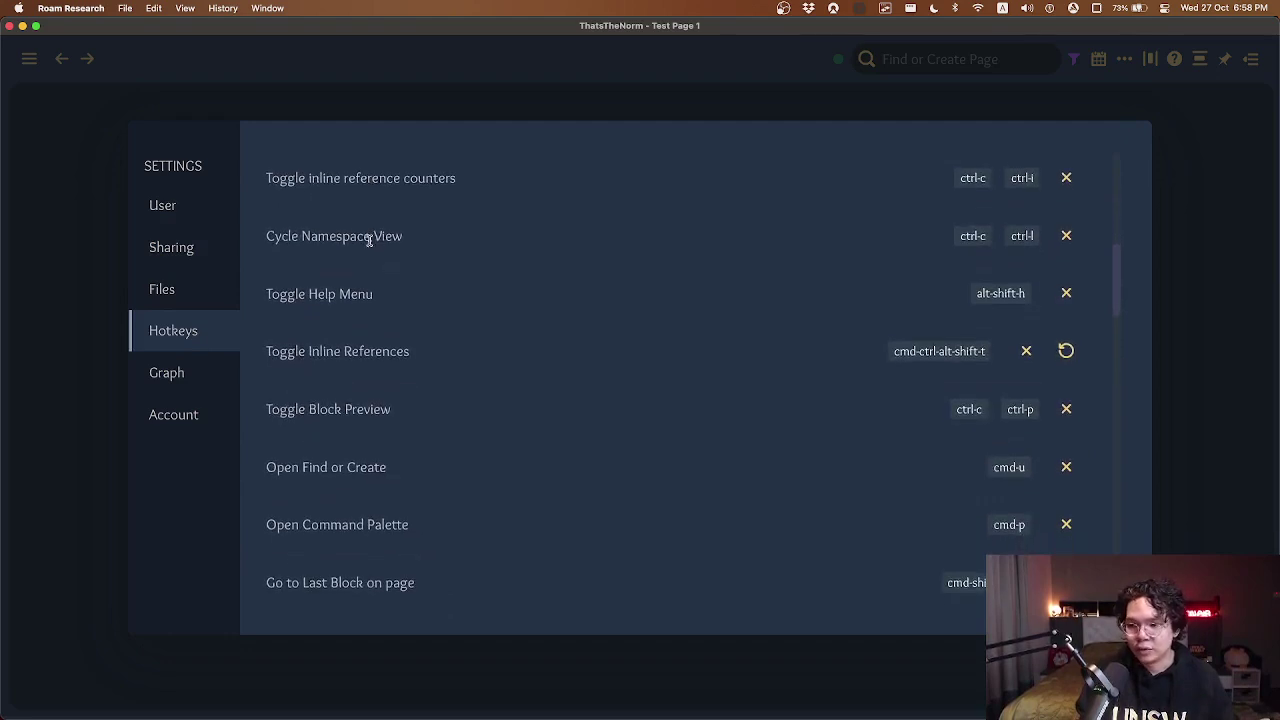
{"action": "scroll", "coordinate": [369, 240], "scroll_direction": "down", "scroll_amount": 5}
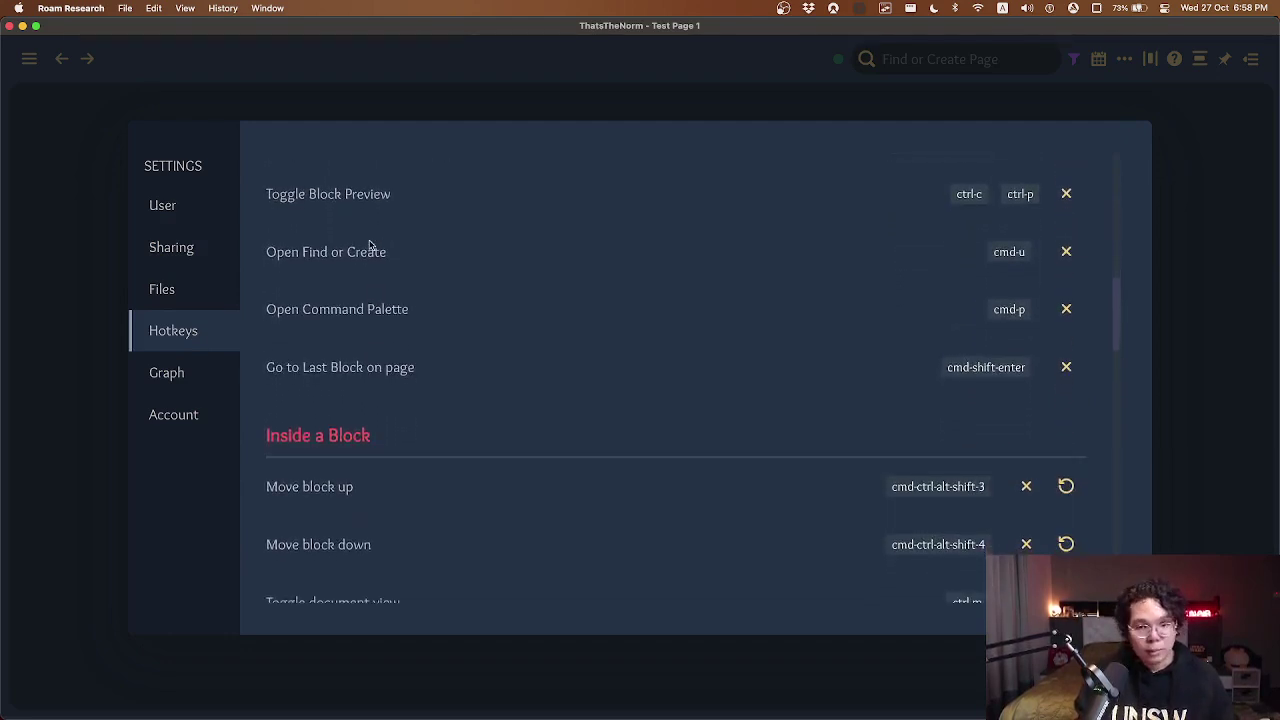
{"action": "scroll", "coordinate": [369, 245], "scroll_direction": "down", "scroll_amount": 3}
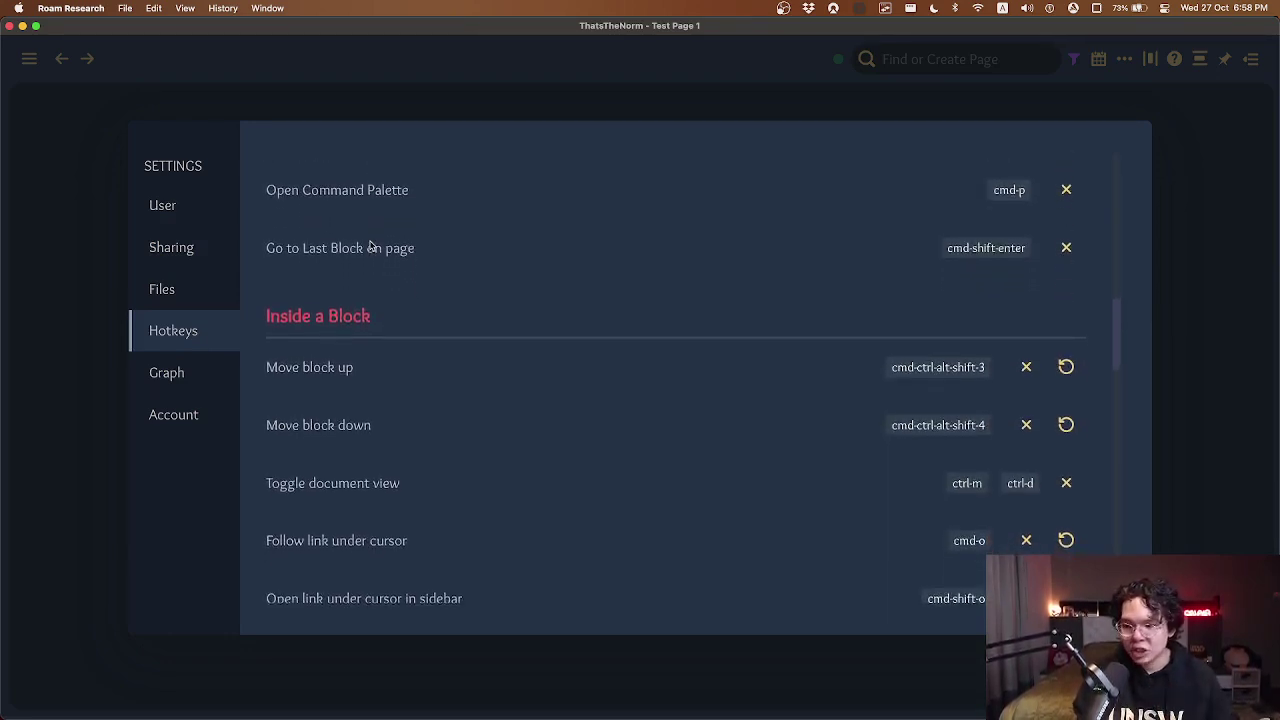
{"action": "scroll", "coordinate": [369, 245], "scroll_direction": "down", "scroll_amount": 2}
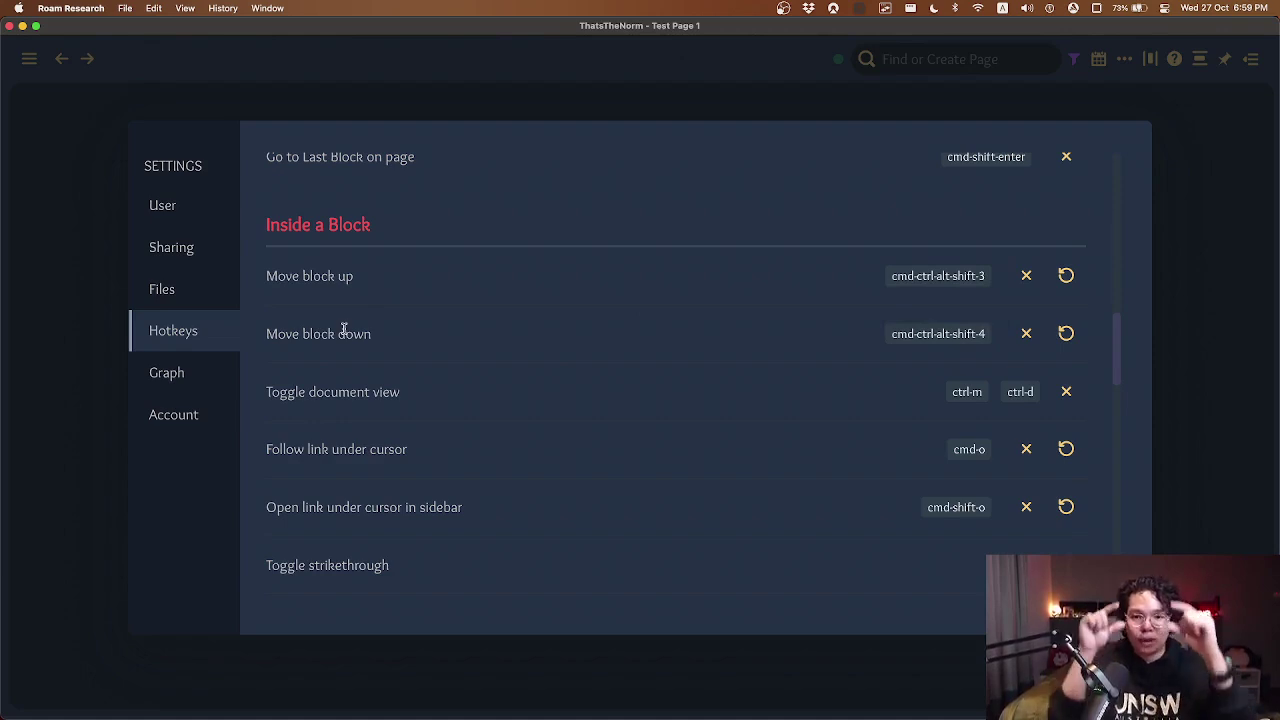
{"action": "scroll", "coordinate": [343, 329], "scroll_direction": "down", "scroll_amount": 3}
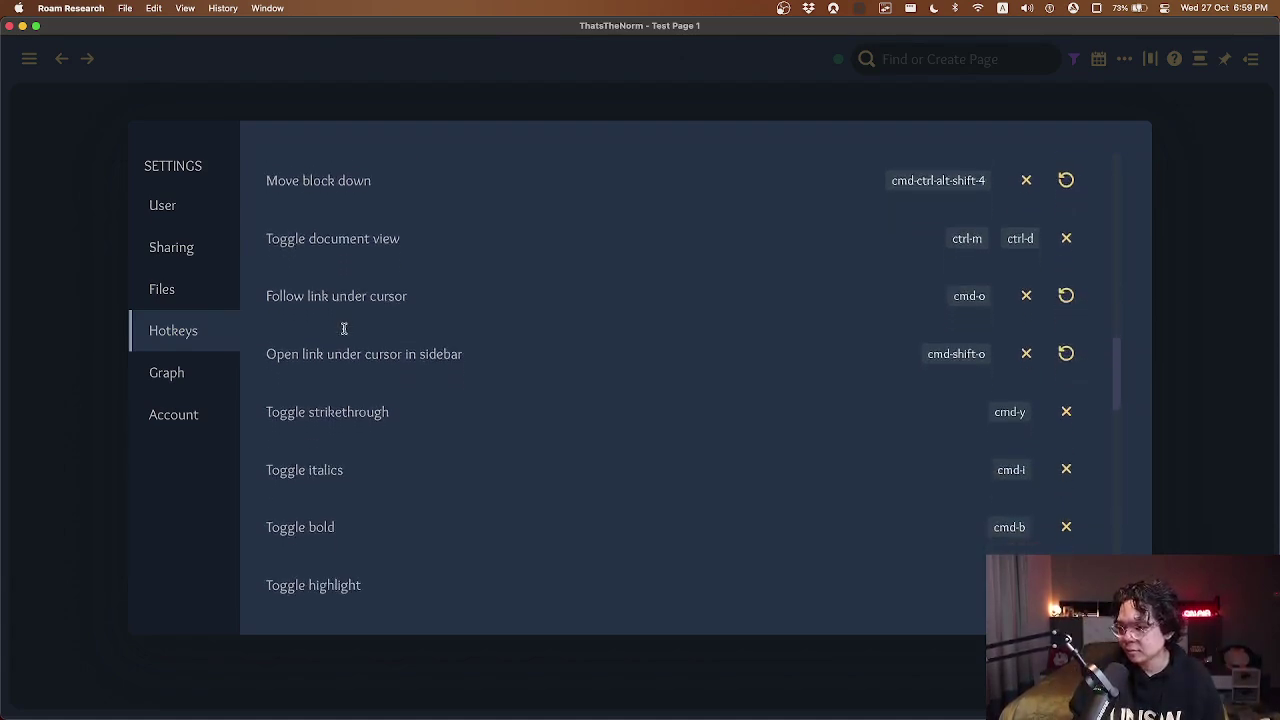
{"action": "scroll", "coordinate": [343, 329], "scroll_direction": "down", "scroll_amount": 9}
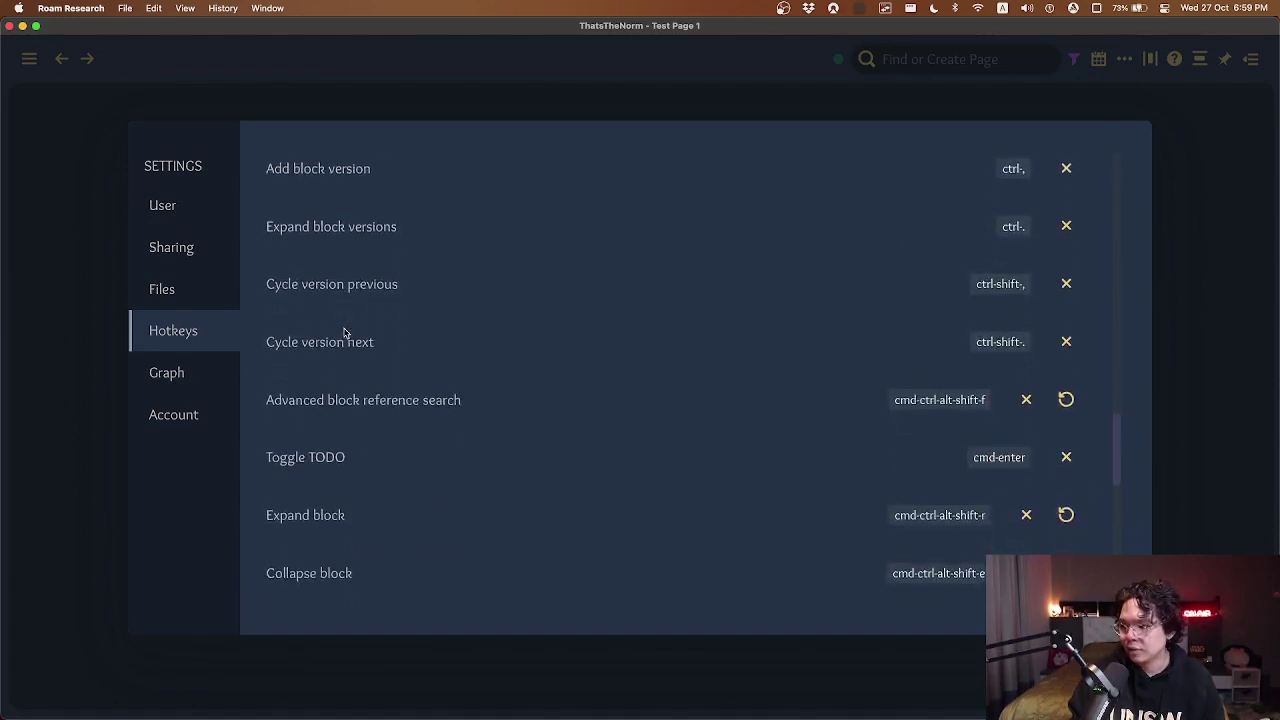
Examine the hotkey assignments from the block expand and collapse commands back to Toggle Inline References, and close the settings.
{"action": "scroll", "coordinate": [343, 333], "scroll_direction": "down", "scroll_amount": 4}
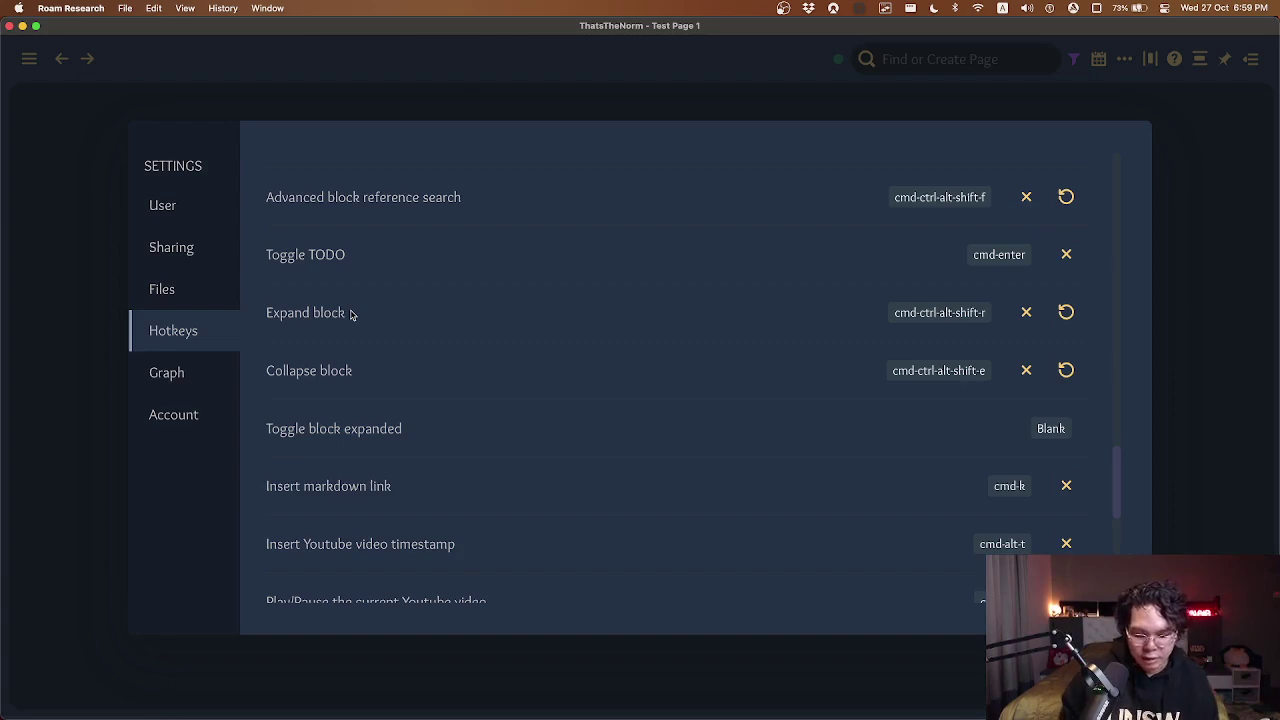
{"action": "scroll", "coordinate": [351, 317], "scroll_direction": "up", "scroll_amount": 10}
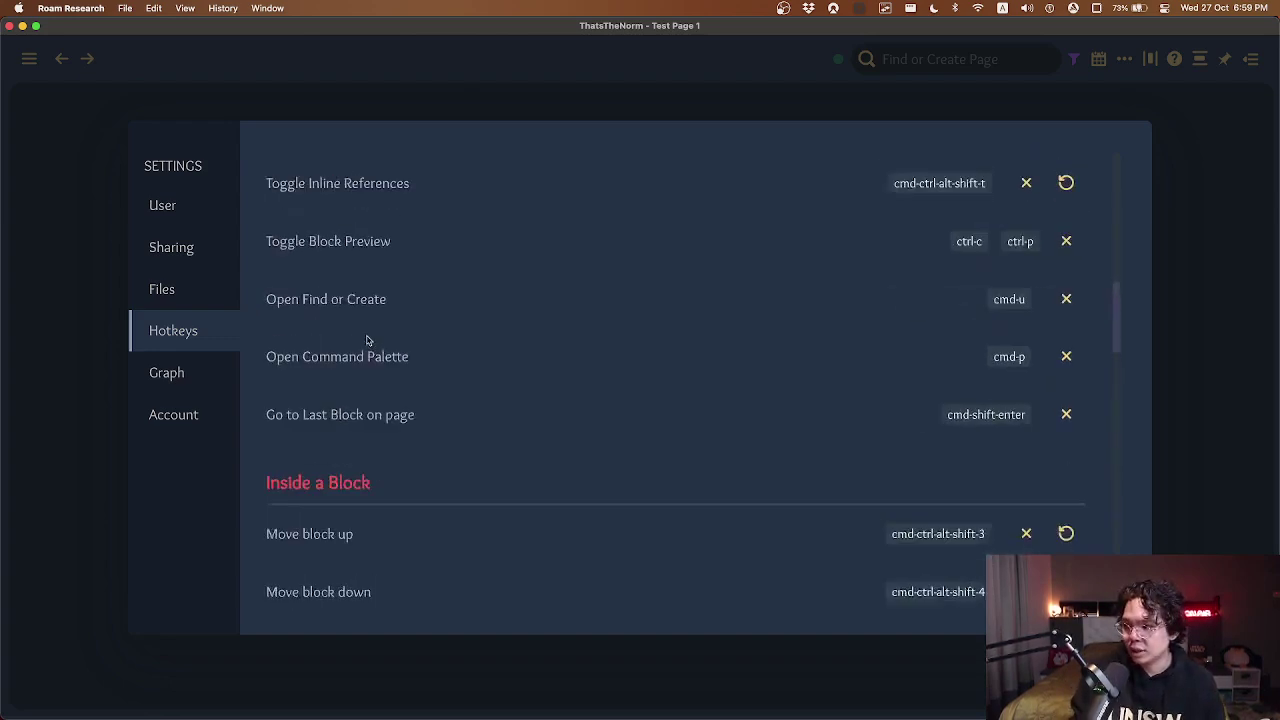
{"action": "scroll", "coordinate": [380, 374], "scroll_direction": "down", "scroll_amount": 3}
{"action": "scroll", "coordinate": [378, 376], "scroll_direction": "up", "scroll_amount": 10}
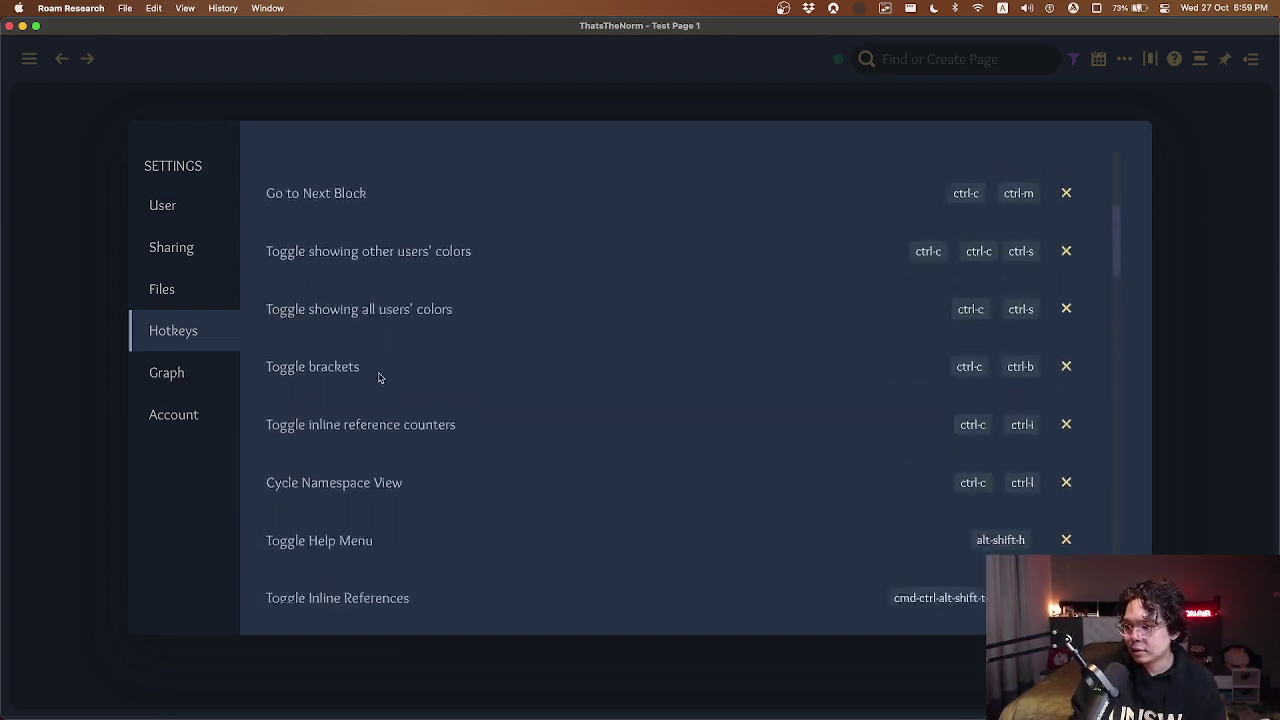
{"action": "scroll", "coordinate": [378, 376], "scroll_direction": "down", "scroll_amount": 8}
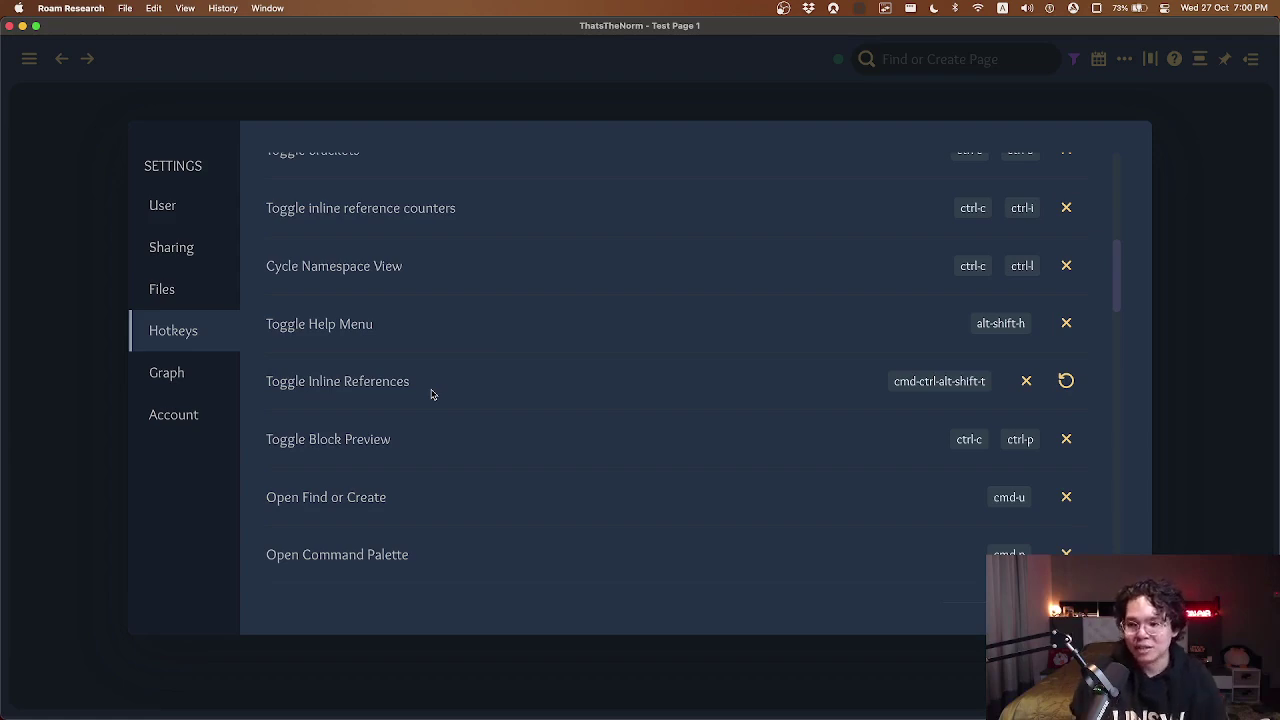
{"action": "key", "text": "Escape"}
Add an empty block below the Roam extensions block, followed by a block reading "Testing a new block".
{"action": "left_click", "coordinate": [555, 318]}
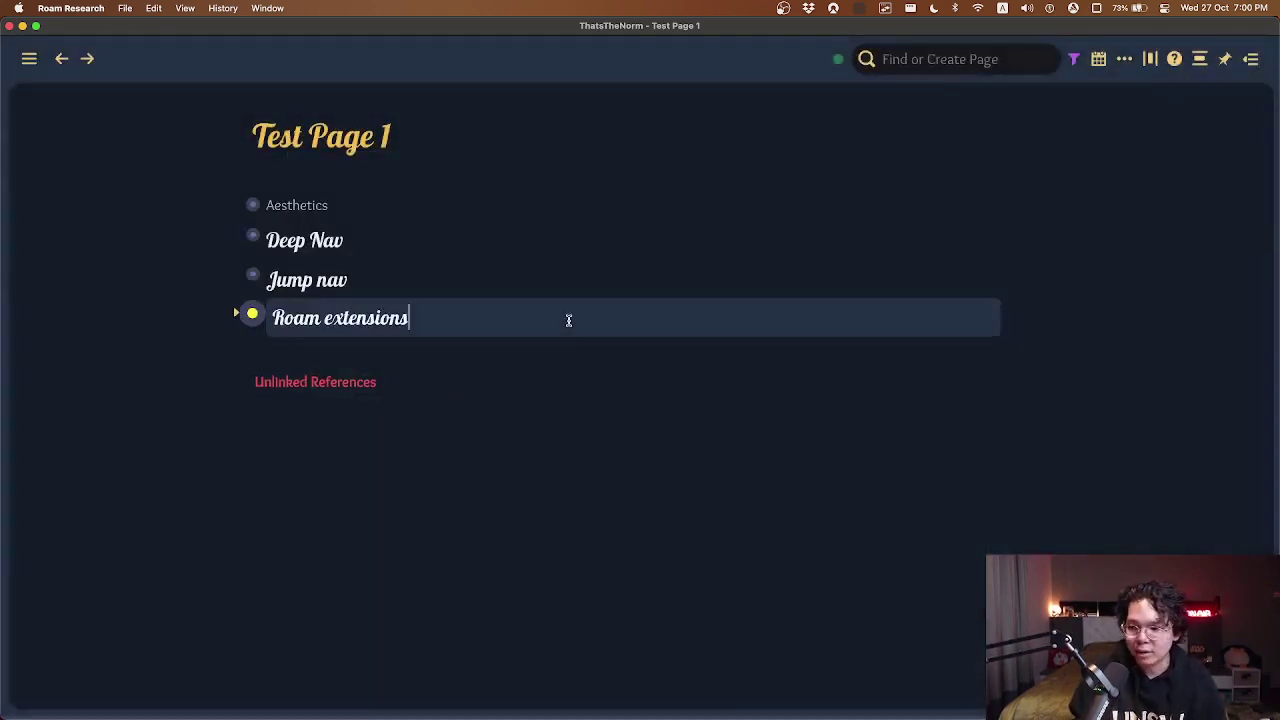
{"action": "key", "text": "Return"}
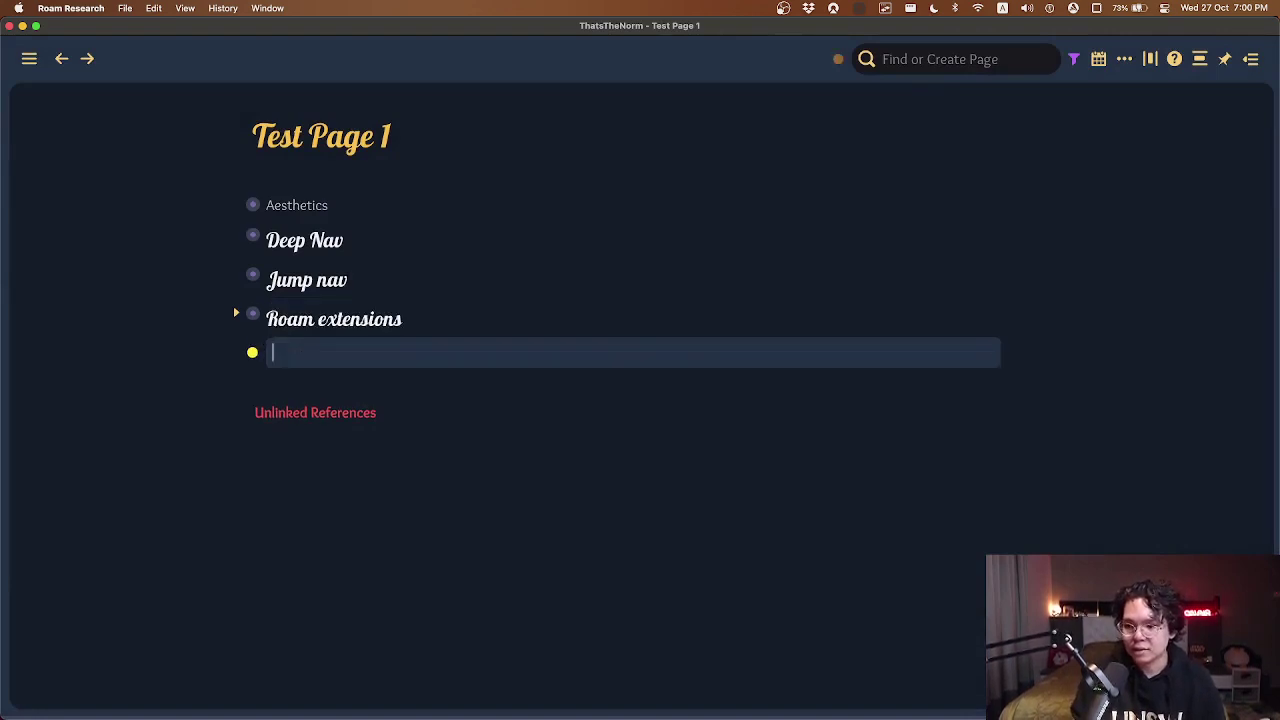
{"action": "key", "text": "Return"}
{"action": "type", "text": "Testing a new block"}
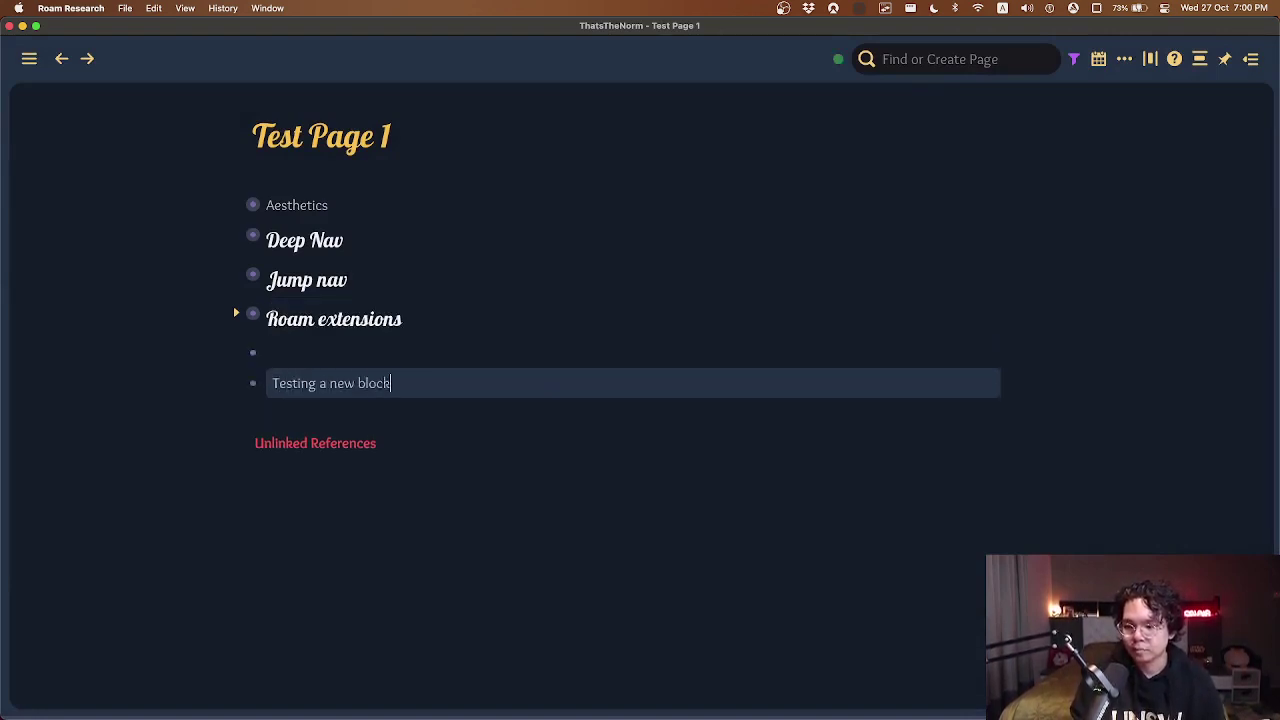
Nest a block reference to Roam extensions under Testing a new block and give it the child block "Wow that's okay".
{"action": "key", "text": "Return"}
{"action": "key", "text": "Tab"}
{"action": "type", "text": "Roam extensions"}
{"action": "key", "text": "Return"}
{"action": "type", "text": "Wow "}
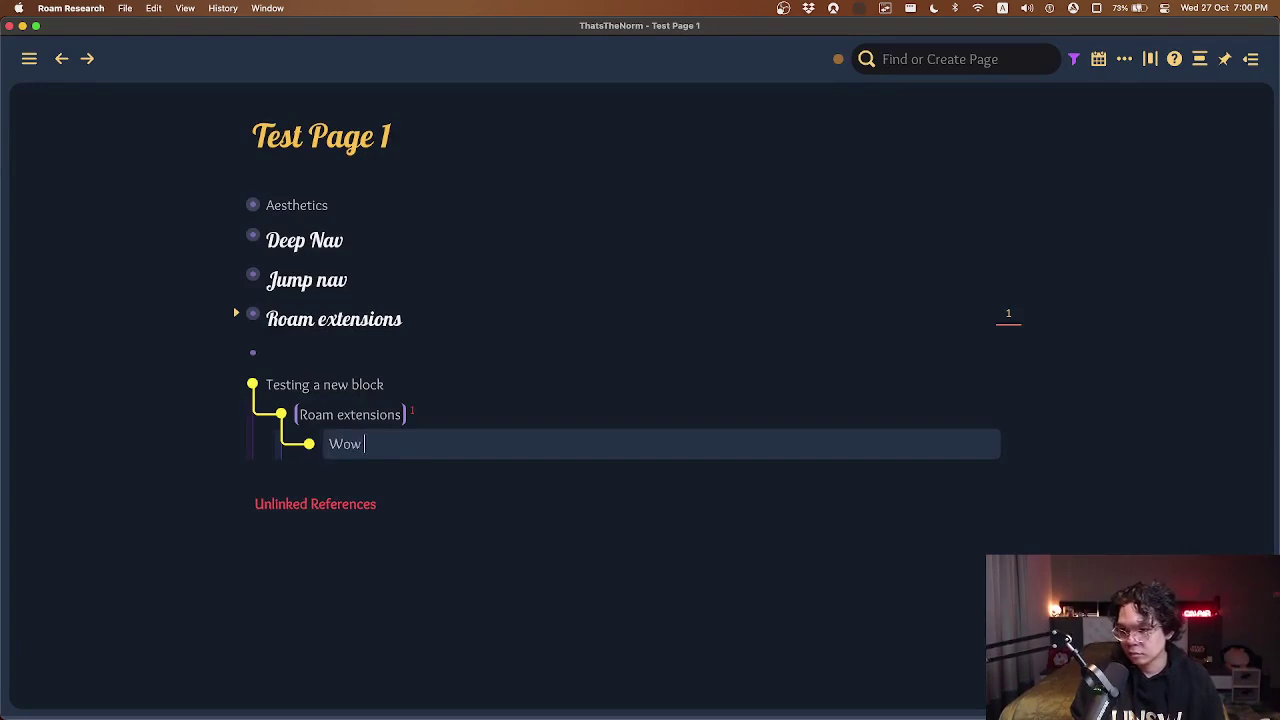
{"action": "type", "text": "that's okay"}
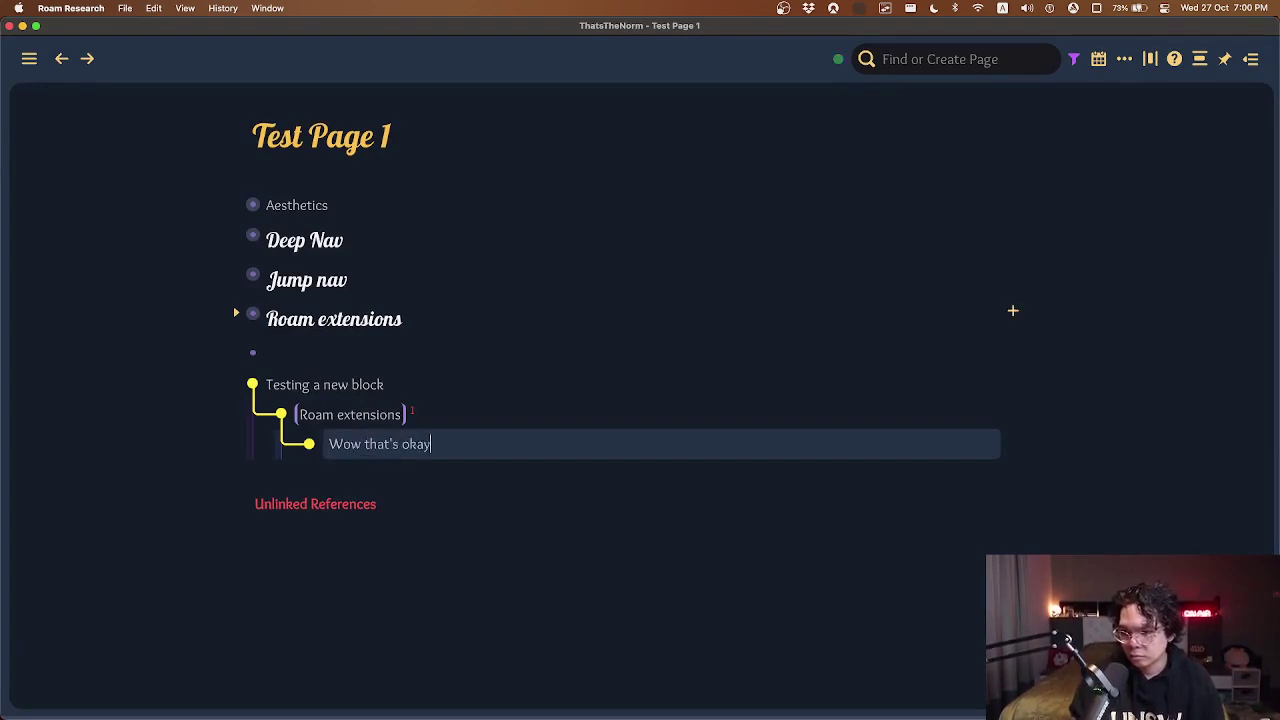
{"action": "key", "text": "Escape"}
Fill the empty block with "Yay this block is moving" and indent it under the Roam extensions block.
{"action": "left_click", "coordinate": [560, 367]}
{"action": "type", "text": "Ya"}
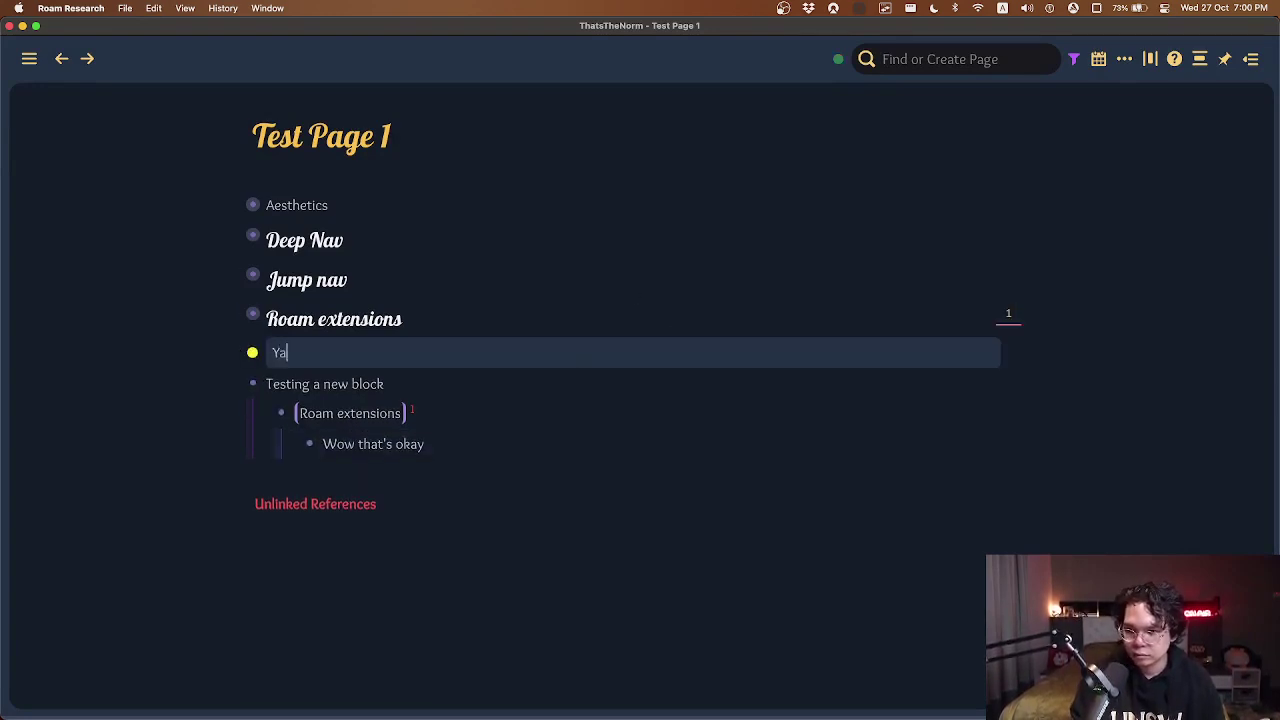
{"action": "type", "text": "y this block is moving"}
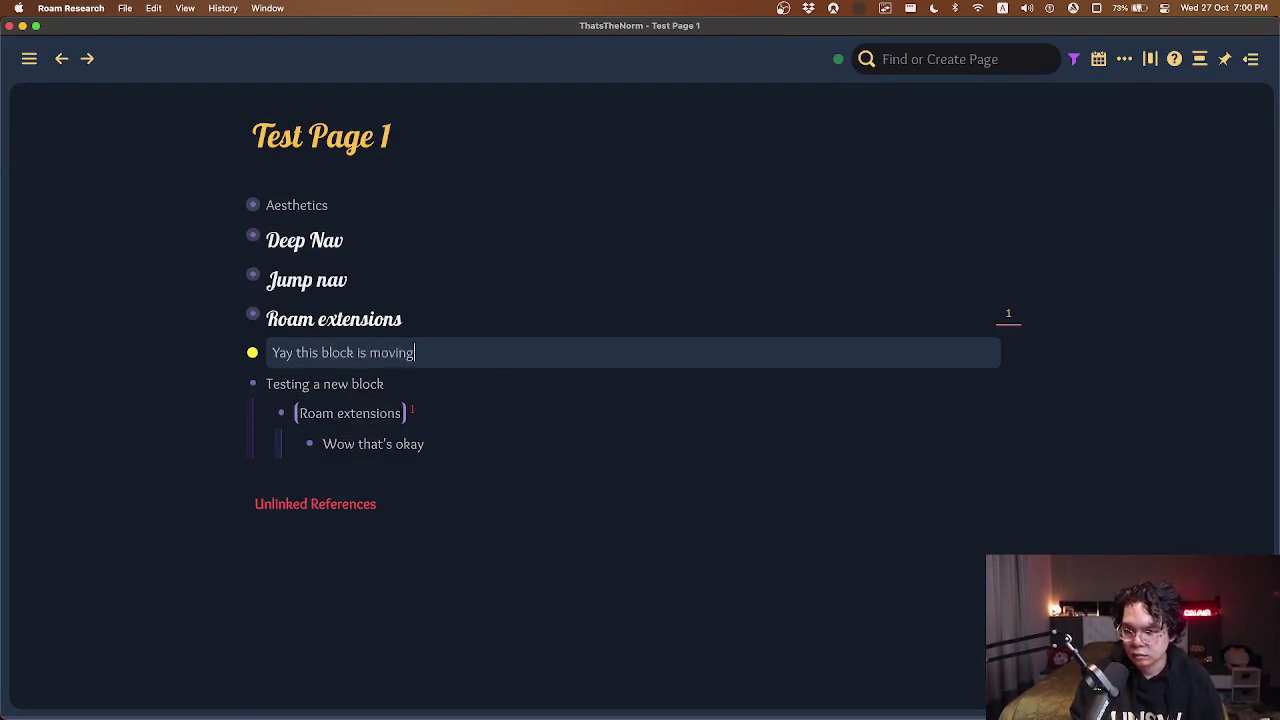
{"action": "key", "text": "Tab"}
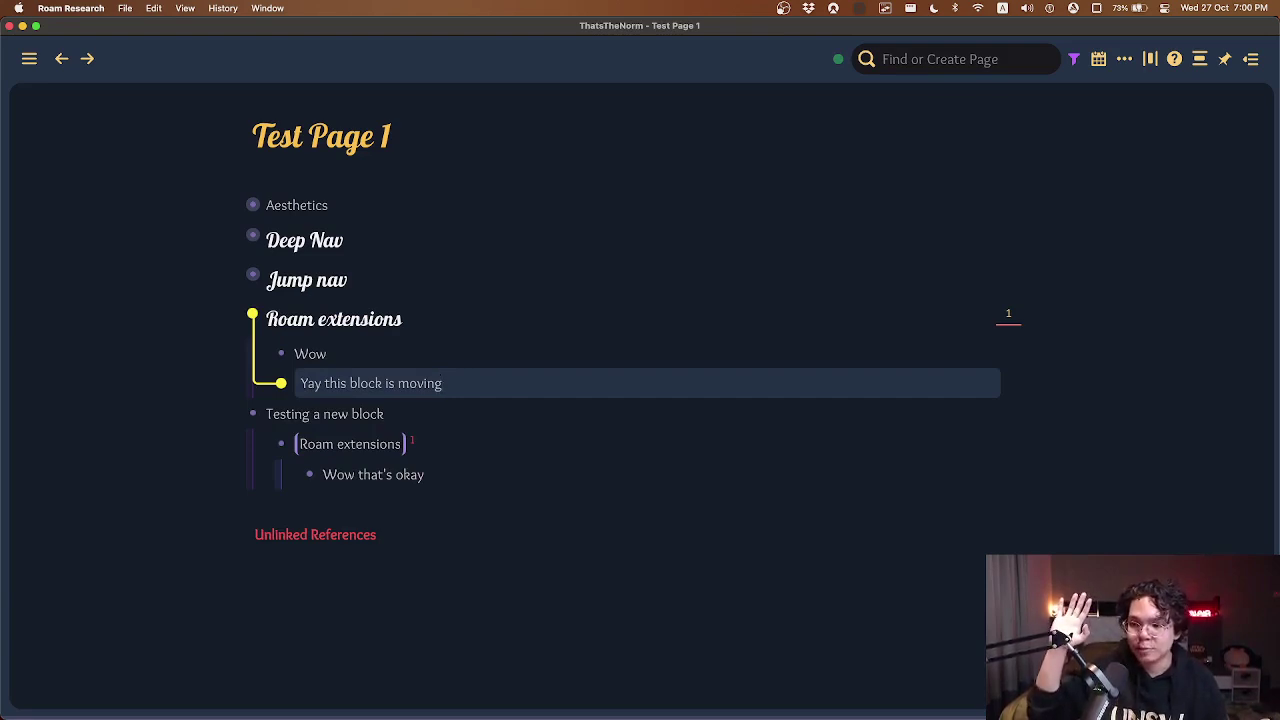
Go up to the Roam extensions block, collapse its children and expand them again.
{"action": "key", "text": "super+shift+Up"}
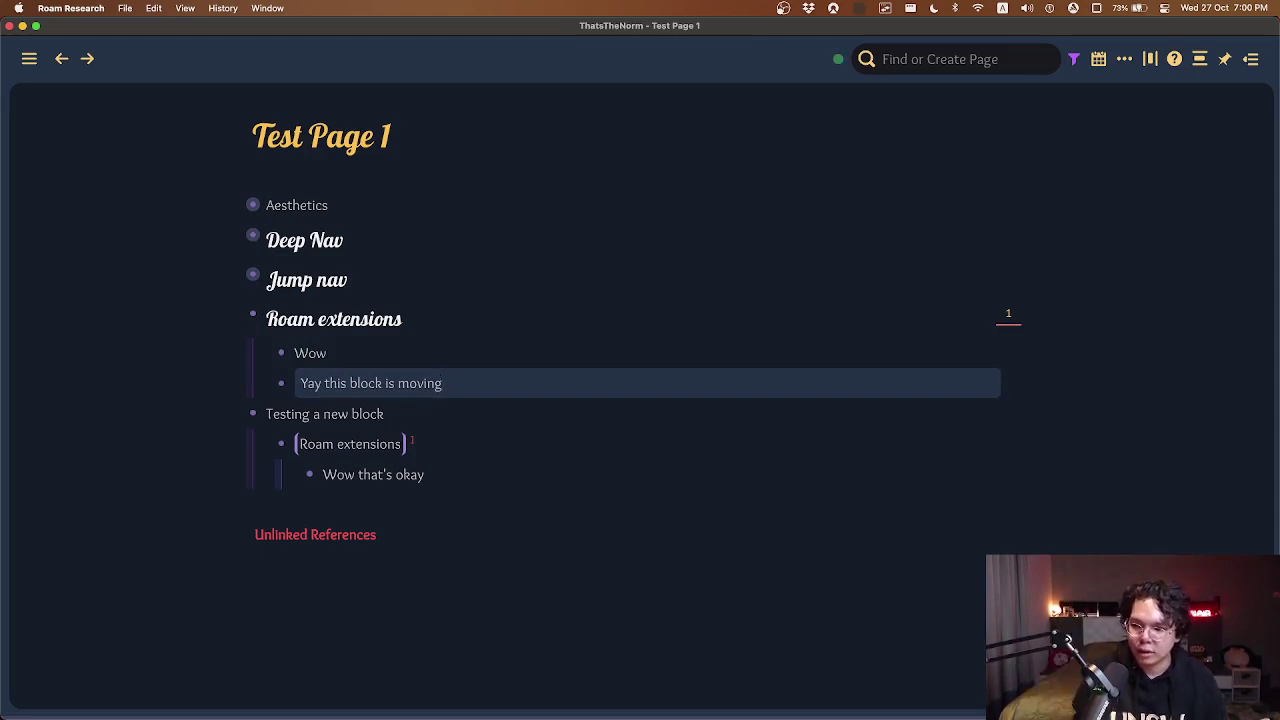
{"action": "key", "text": "Up"}
{"action": "key", "text": "Up"}
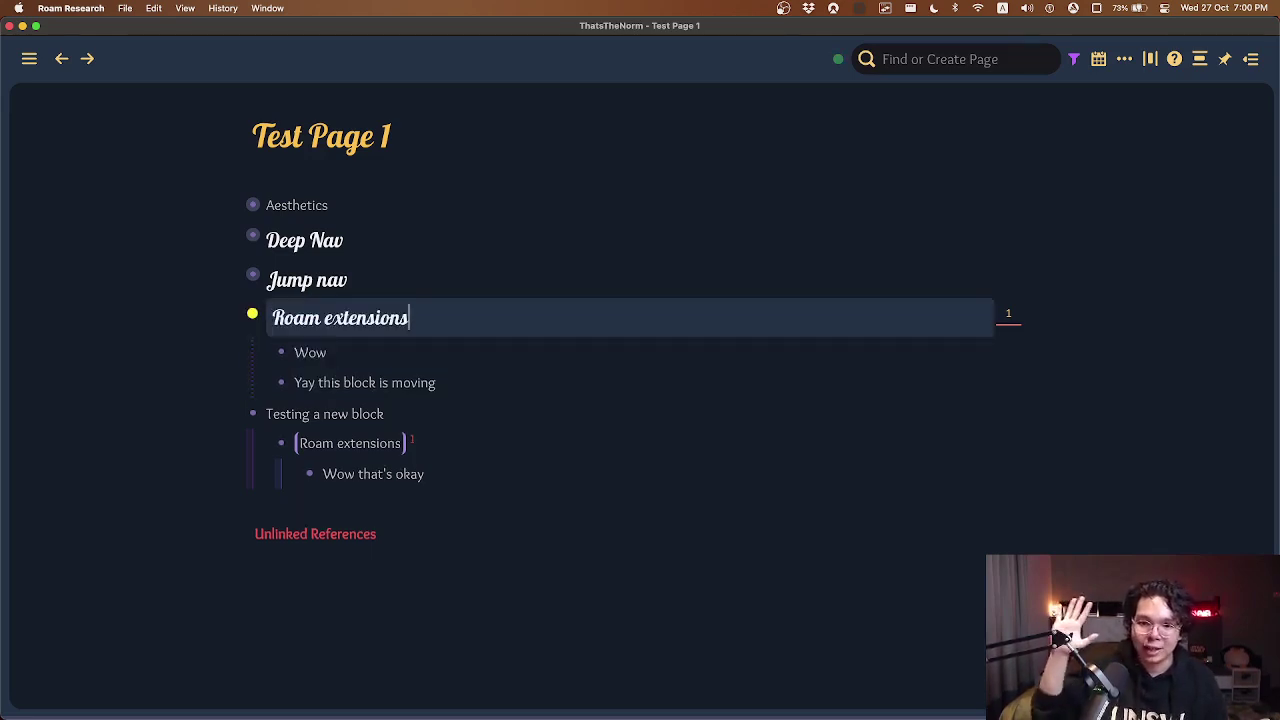
{"action": "key", "text": "super+Up"}
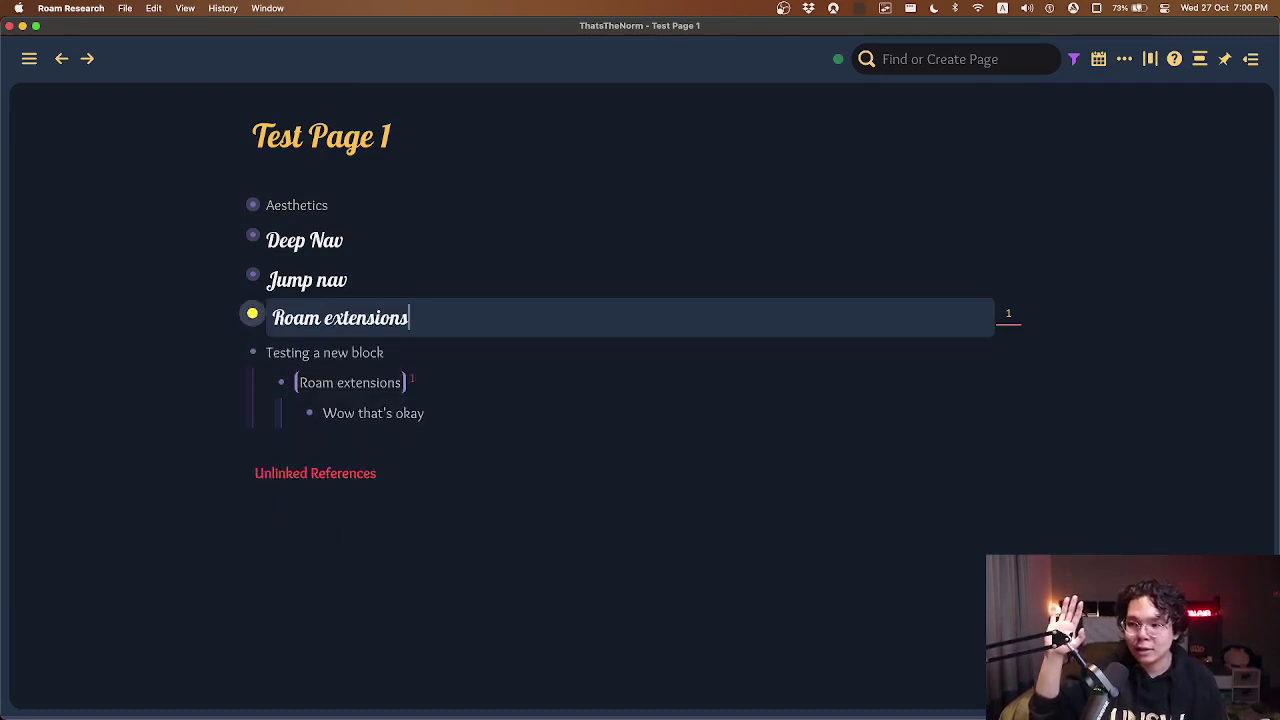
{"action": "key", "text": "super+Down"}
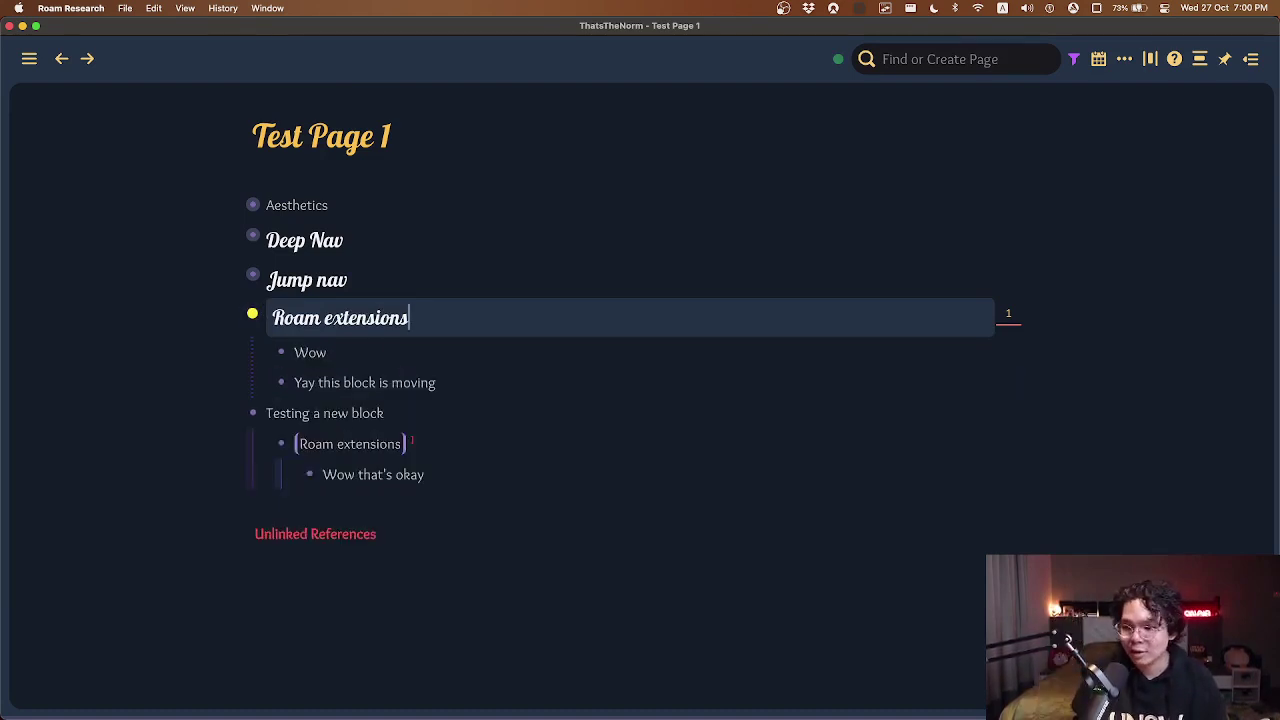
Move the cursor from Roam extensions down to Testing a new block and back, and place it in the "Wow that's okay" block.
{"action": "key", "text": "Down"}
{"action": "key", "text": "Down"}
{"action": "key", "text": "Down"}
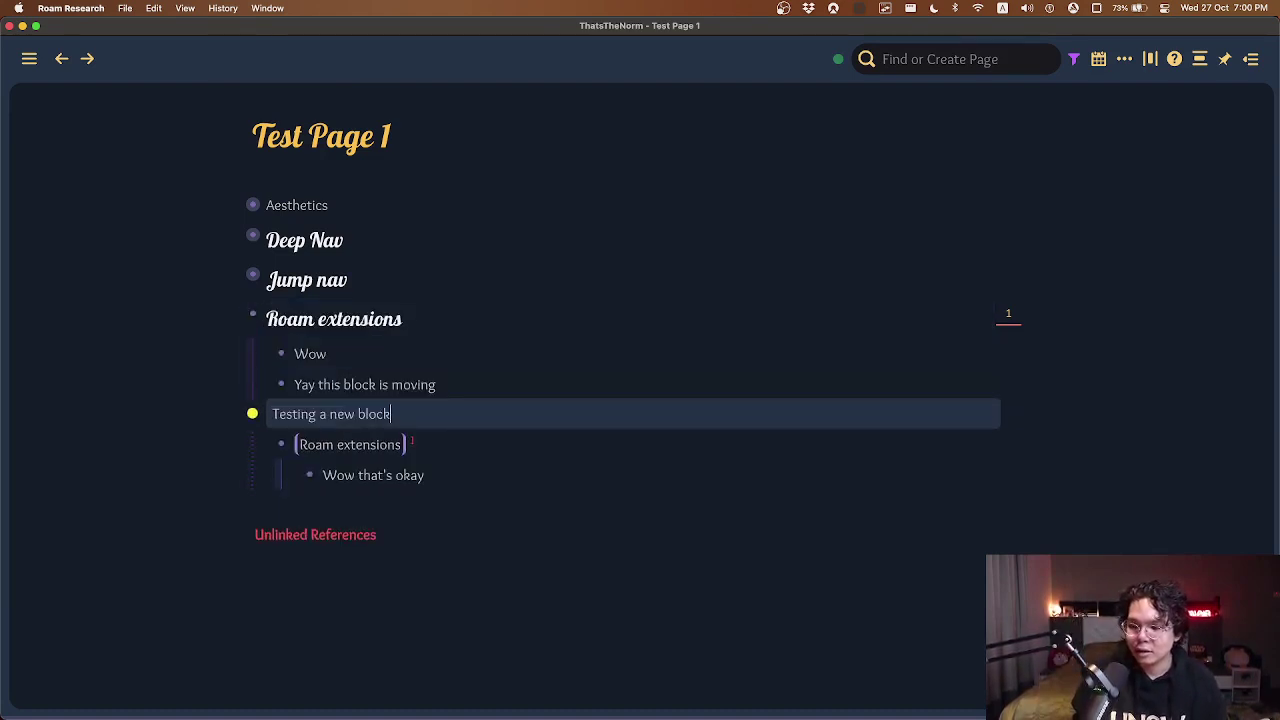
{"action": "key", "text": "Up"}
{"action": "key", "text": "Up"}
{"action": "key", "text": "Up"}
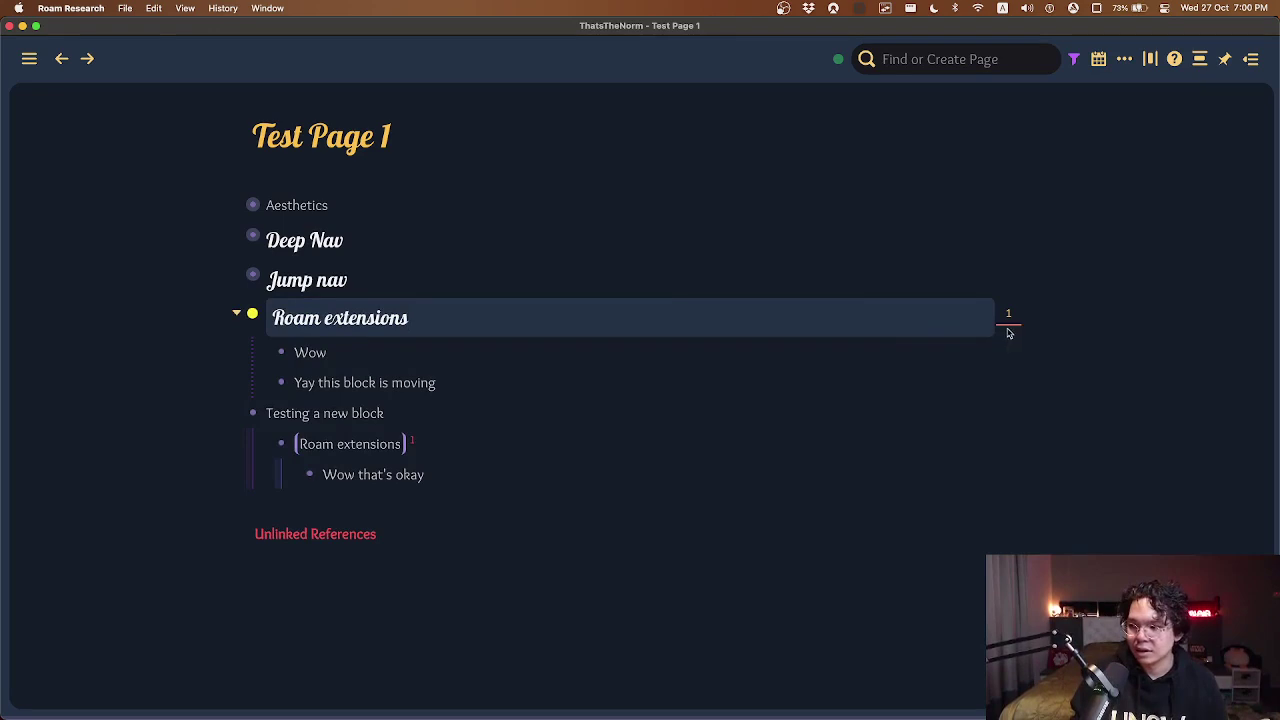
{"action": "left_click", "coordinate": [617, 452]}
{"action": "left_click", "coordinate": [606, 470]}
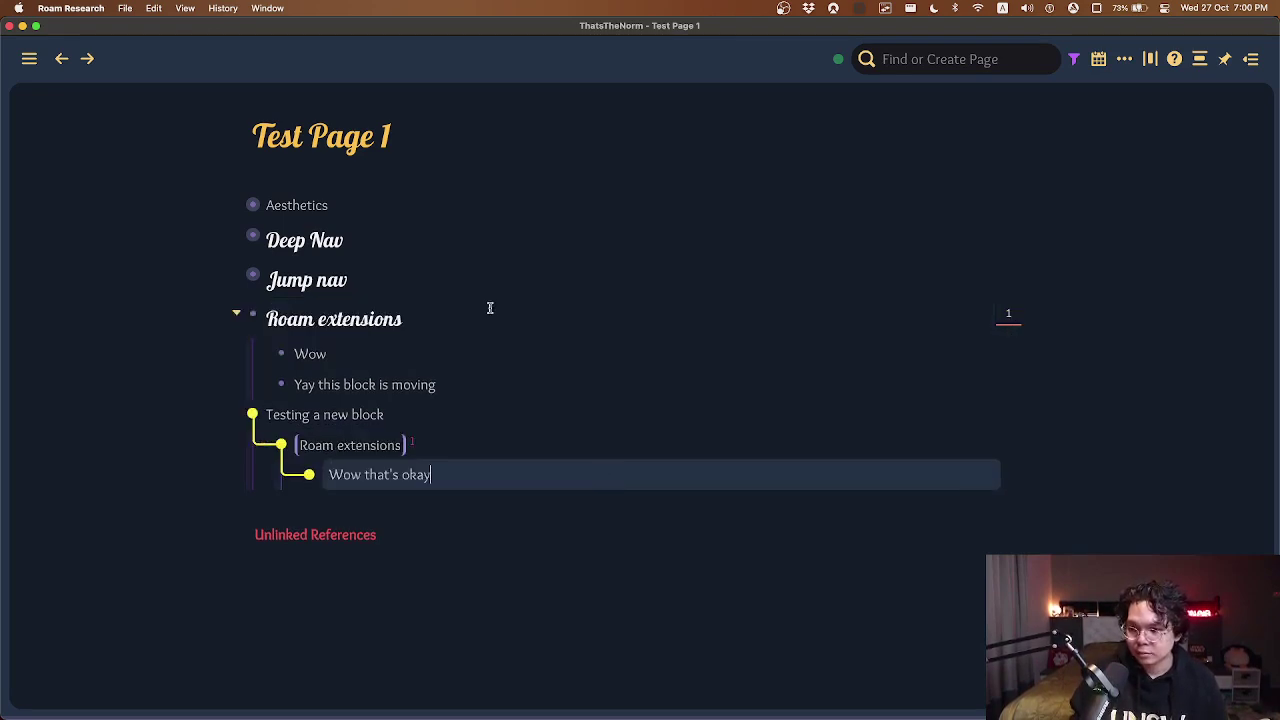
Insert a block reference to the Deep Nav block in a new block directly below "Wow that's okay".
{"action": "left_click", "coordinate": [517, 237]}
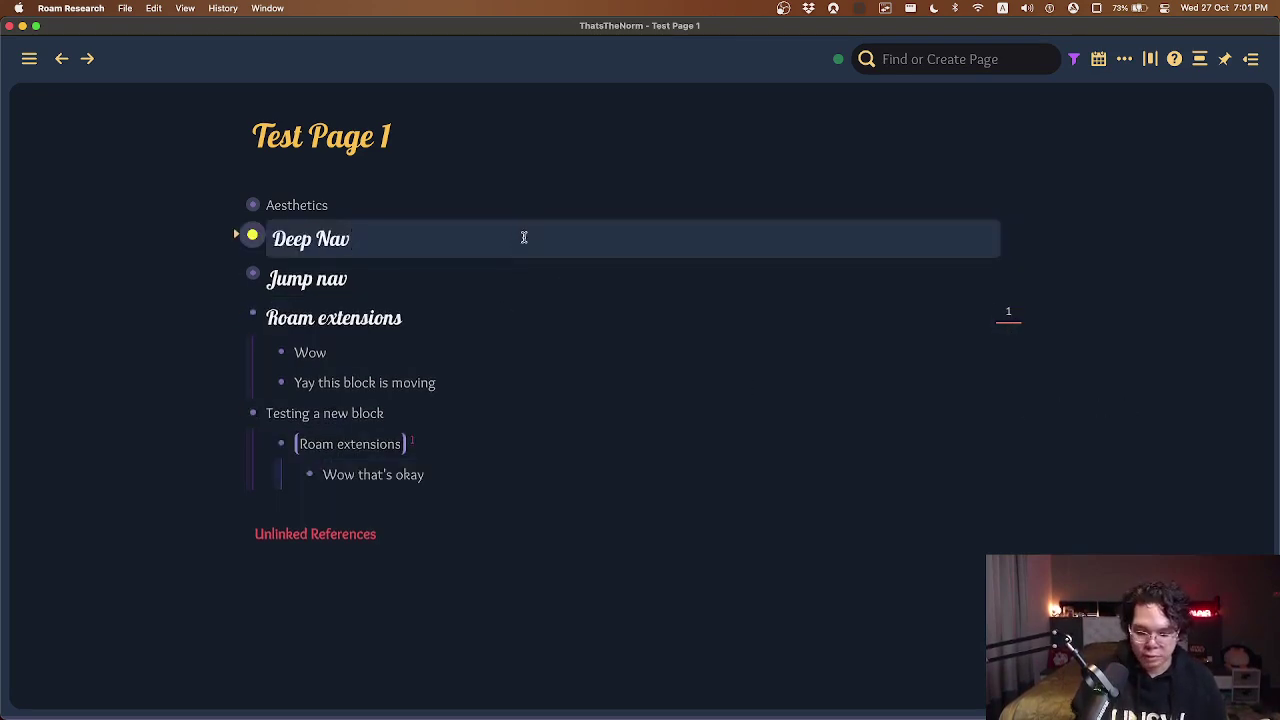
{"action": "key", "text": "Down"}
{"action": "key", "text": "Down"}
{"action": "key", "text": "Down"}
{"action": "key", "text": "Down"}
{"action": "key", "text": "Down"}
{"action": "key", "text": "Down"}
{"action": "key", "text": "Down"}
{"action": "key", "text": "Return"}
{"action": "type", "text": "((WA6Hfhx2W))"}
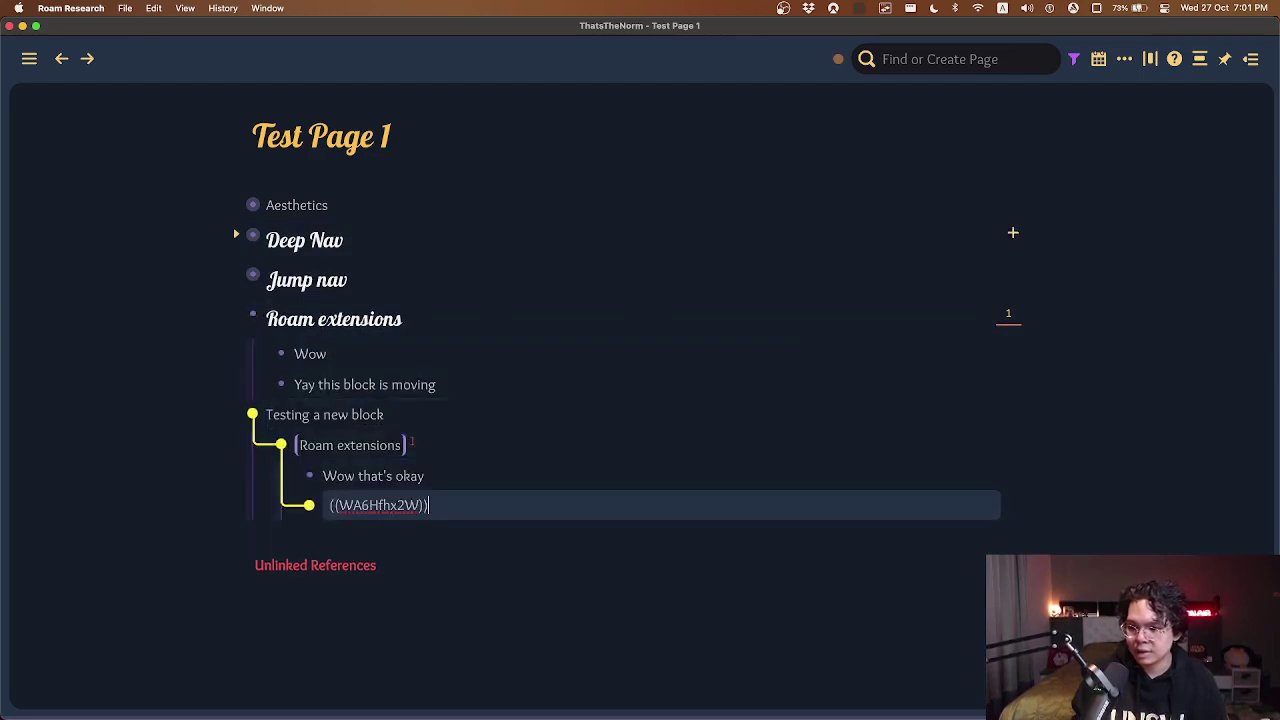
{"action": "key", "text": "Escape"}
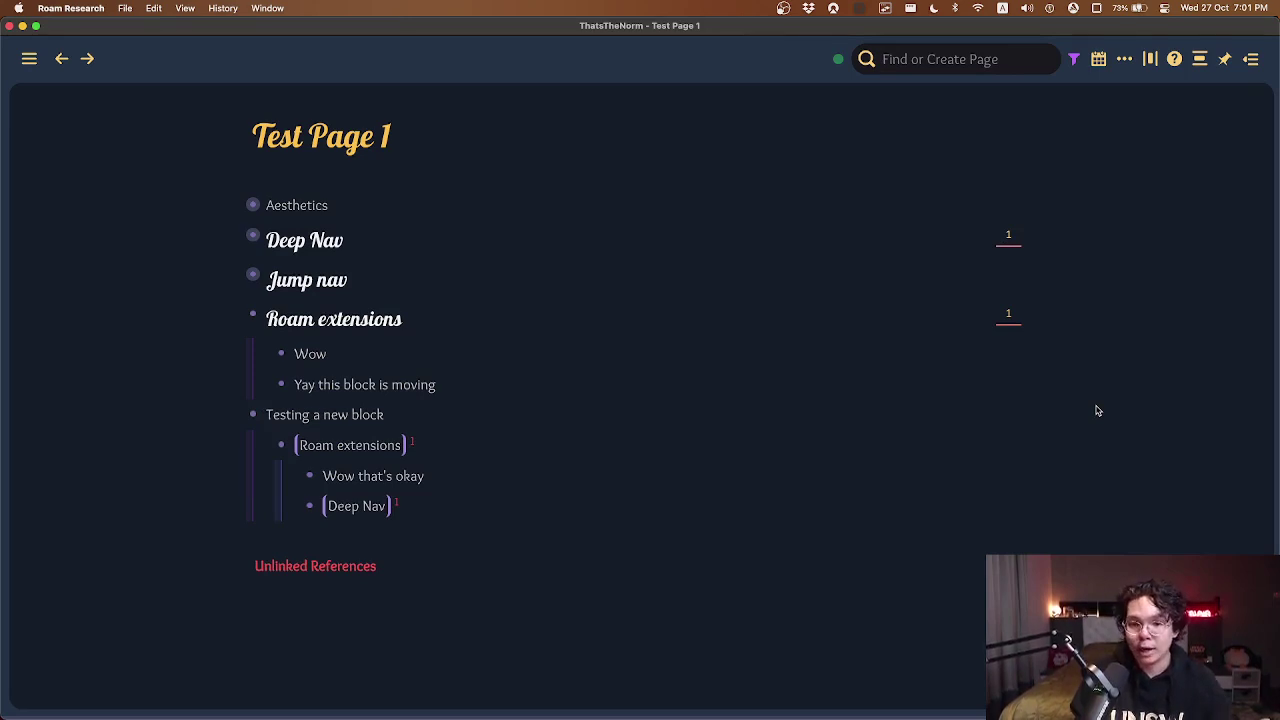
Toggle on the inline references for the referenced blocks across Test Page 1.
{"action": "key", "text": "ctrl+shift+r"}
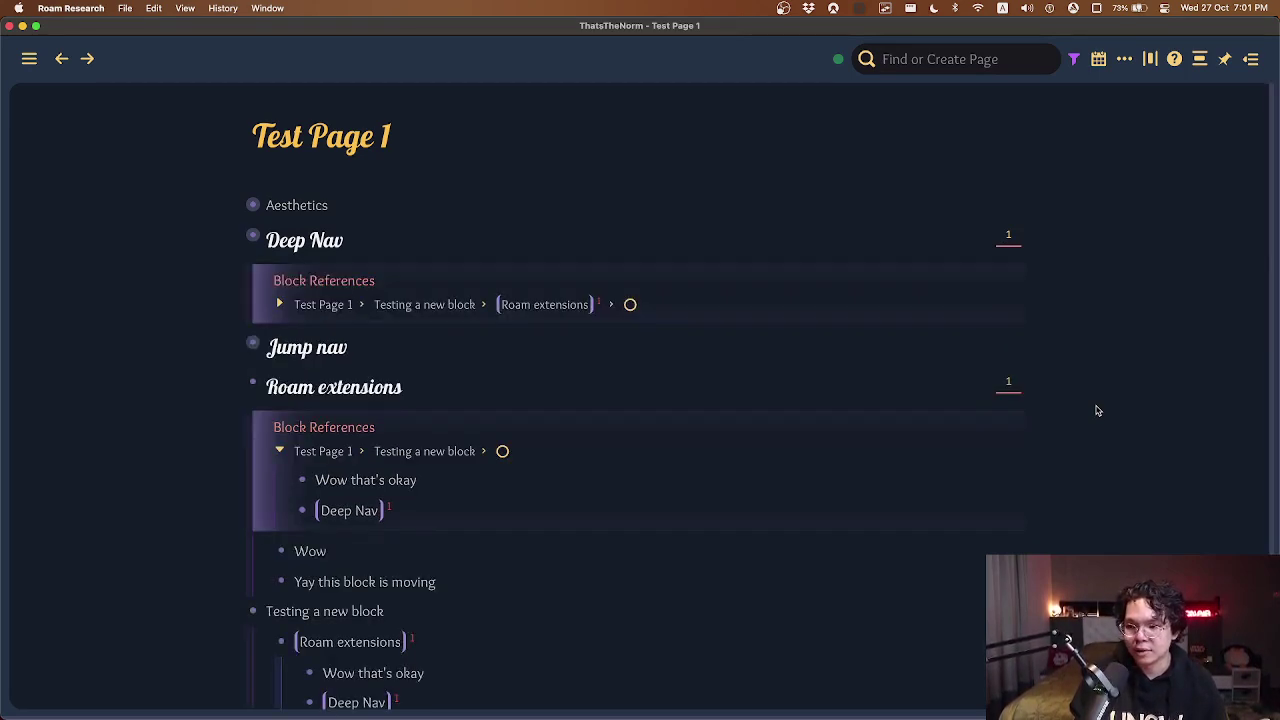
{"action": "scroll", "coordinate": [1097, 410], "scroll_direction": "down", "scroll_amount": 1}
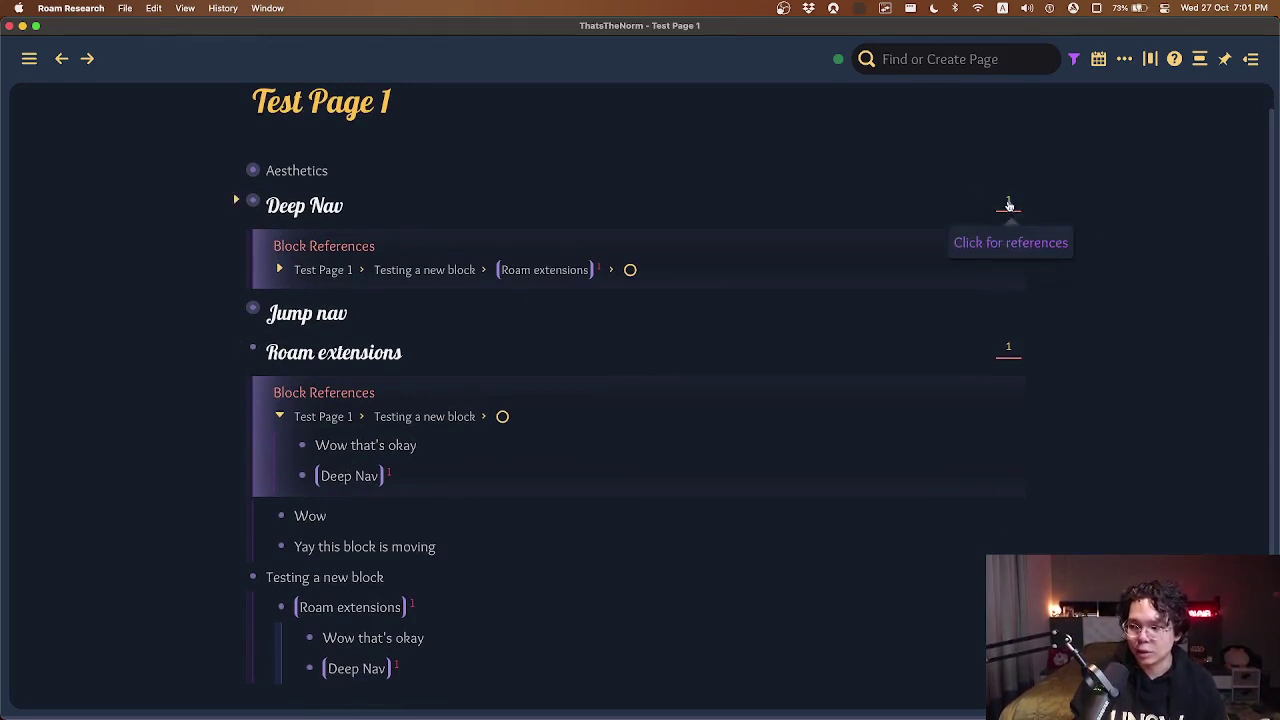